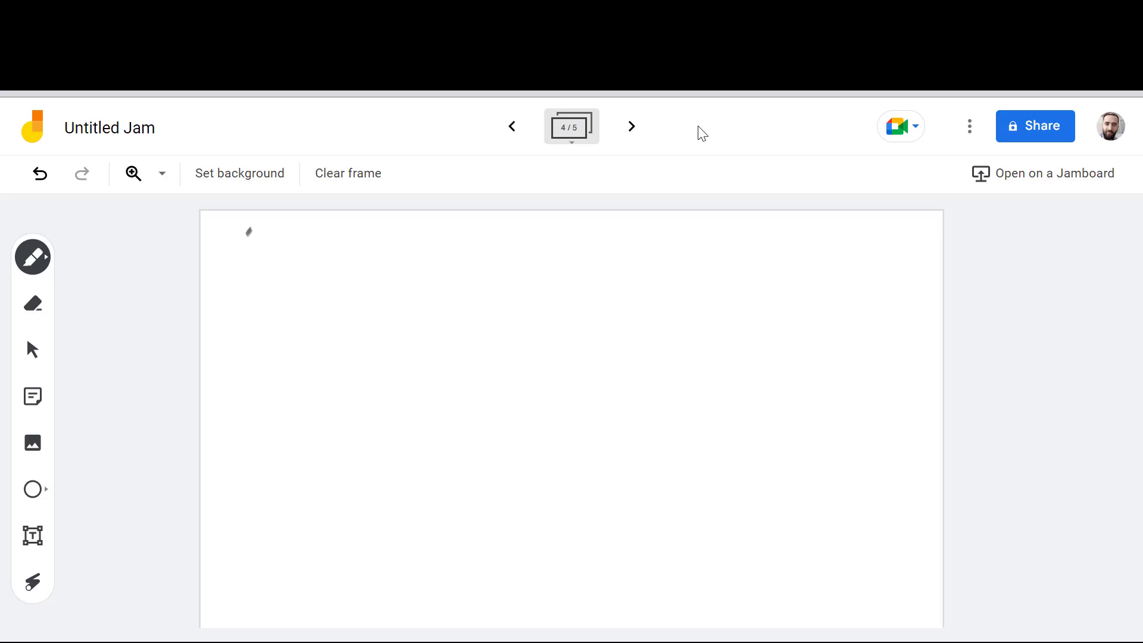
# Step: Handwrite the heading "simple lesson" followed by a smiley across the top of the frame with the highlighter
pyautogui.moveTo(249, 231)
pyautogui.mouseDown()
pyautogui.moveTo(254, 261)
pyautogui.moveTo(355, 245)
pyautogui.moveTo(362, 282)
pyautogui.moveTo(372, 262)
pyautogui.mouseUp()
pyautogui.moveTo(398, 213)
pyautogui.mouseDown()
pyautogui.moveTo(453, 242)
pyautogui.moveTo(526, 250)
pyautogui.moveTo(573, 238)
pyautogui.moveTo(563, 265)
pyautogui.mouseUp()
pyautogui.moveTo(609, 235); pyautogui.dragTo(592, 265)
pyautogui.moveTo(641, 240)
pyautogui.mouseDown()
pyautogui.moveTo(631, 255)
pyautogui.moveTo(667, 226)
pyautogui.moveTo(686, 260)
pyautogui.mouseUp()
pyautogui.moveTo(753, 233)
pyautogui.mouseDown()
pyautogui.moveTo(767, 225)
pyautogui.moveTo(816, 253)
pyautogui.mouseUp()
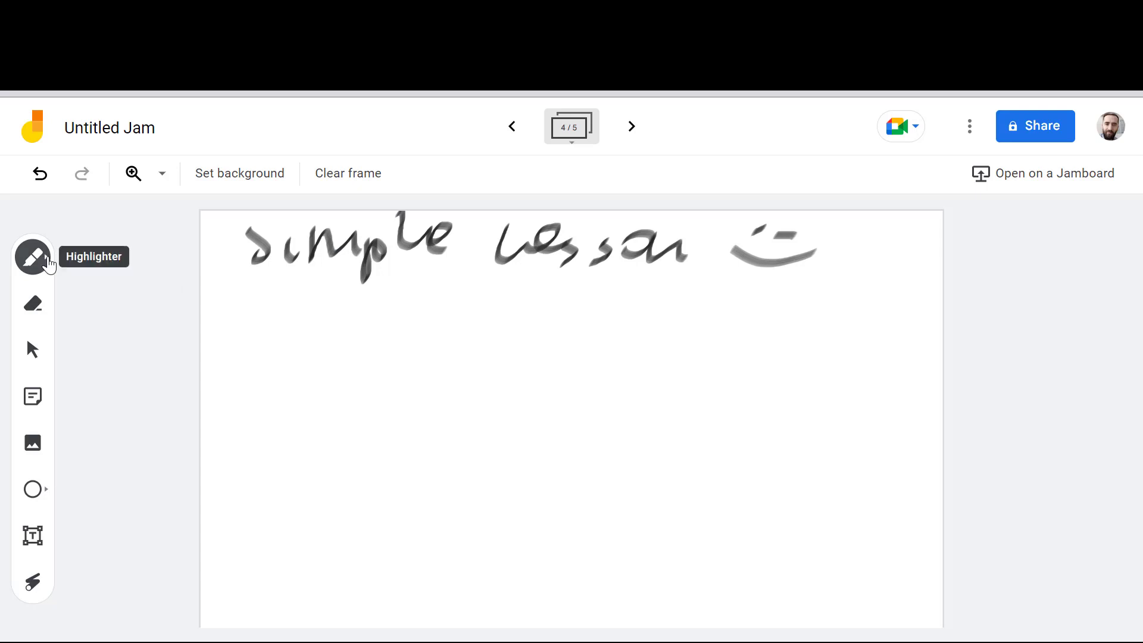
# Step: Switch to the black pen and sketch a box labelled C1 with an arrow leading to a column of Q1, Q2 and Q3
pyautogui.click(42, 256)
pyautogui.click(85, 261)
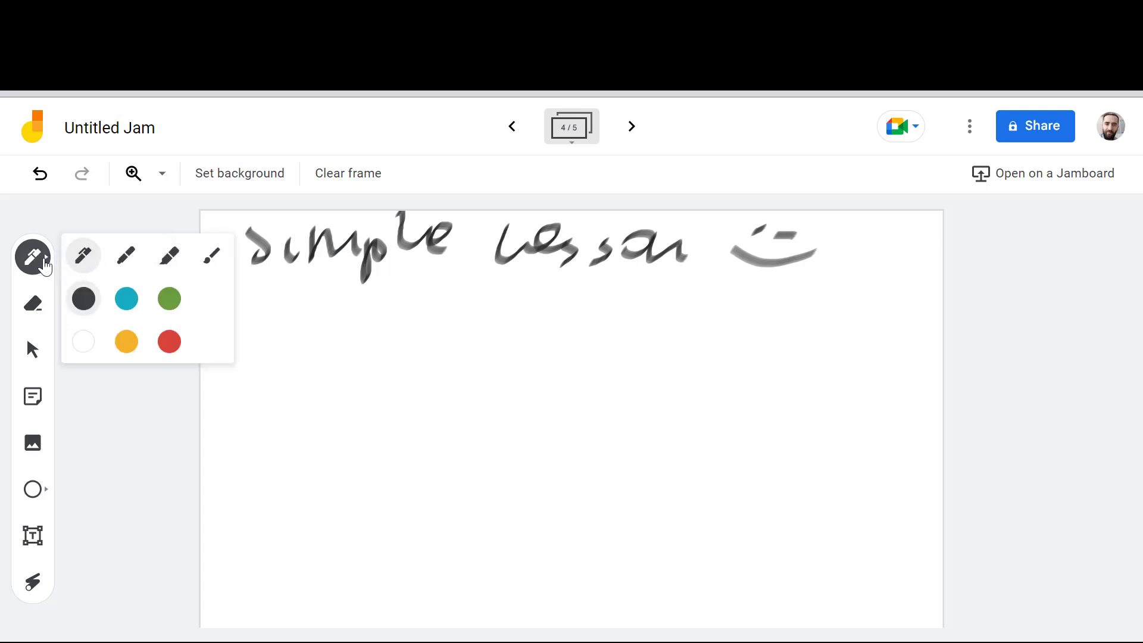
pyautogui.click(42, 256)
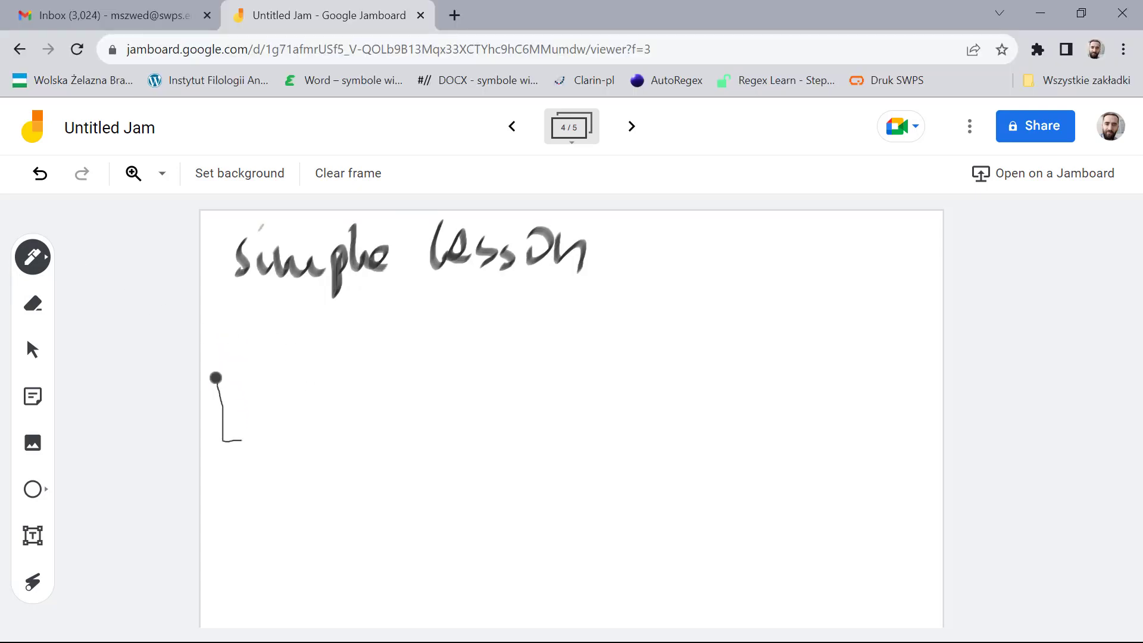
pyautogui.moveTo(276, 368)
pyautogui.mouseDown()
pyautogui.moveTo(212, 374)
pyautogui.moveTo(233, 412)
pyautogui.moveTo(375, 400)
pyautogui.mouseUp()
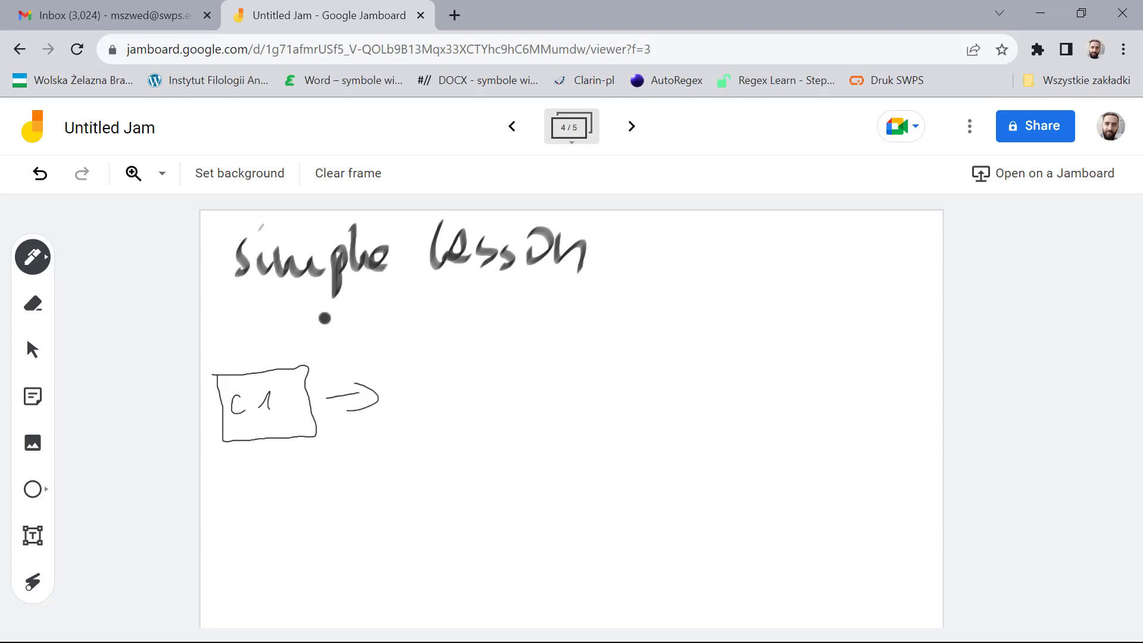
pyautogui.moveTo(429, 352)
pyautogui.mouseDown()
pyautogui.moveTo(447, 354)
pyautogui.moveTo(449, 370)
pyautogui.mouseUp()
pyautogui.moveTo(462, 358)
pyautogui.mouseDown()
pyautogui.moveTo(473, 350)
pyautogui.moveTo(470, 369)
pyautogui.moveTo(437, 394)
pyautogui.moveTo(447, 407)
pyautogui.moveTo(472, 402)
pyautogui.moveTo(429, 426)
pyautogui.moveTo(444, 443)
pyautogui.moveTo(471, 436)
pyautogui.mouseUp()
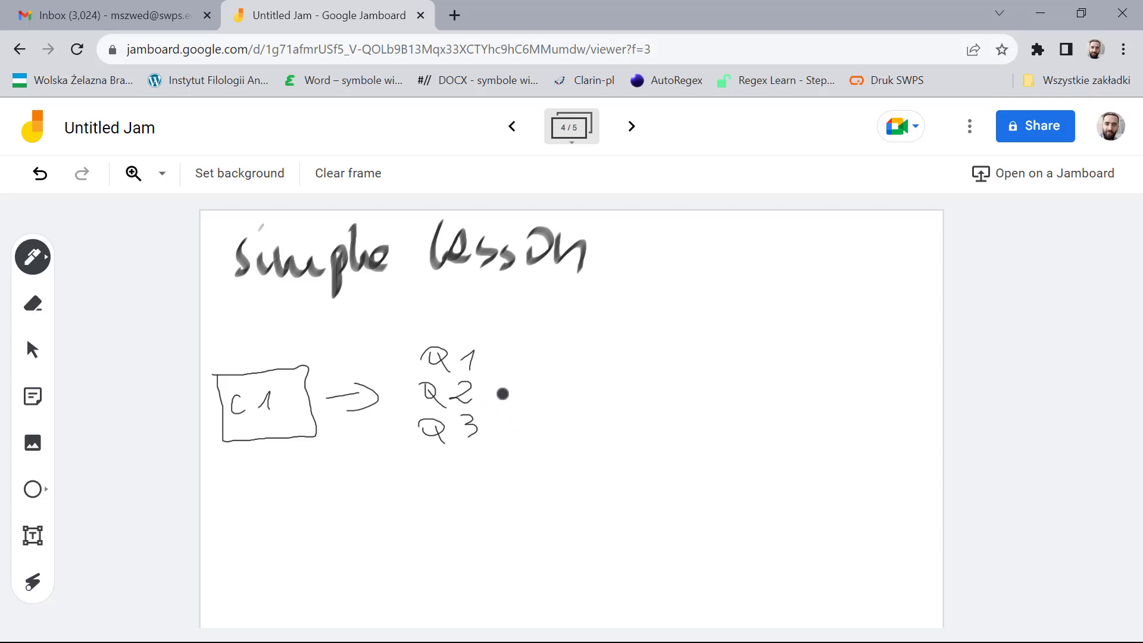
# Step: Draw an arrow from the Q1–Q3 column to a box labelled C2, followed by another arrow
pyautogui.moveTo(501, 392); pyautogui.dragTo(541, 386)
pyautogui.moveTo(537, 374)
pyautogui.mouseDown()
pyautogui.moveTo(548, 380)
pyautogui.moveTo(538, 400)
pyautogui.moveTo(579, 366)
pyautogui.mouseUp()
pyautogui.click(44, 177)
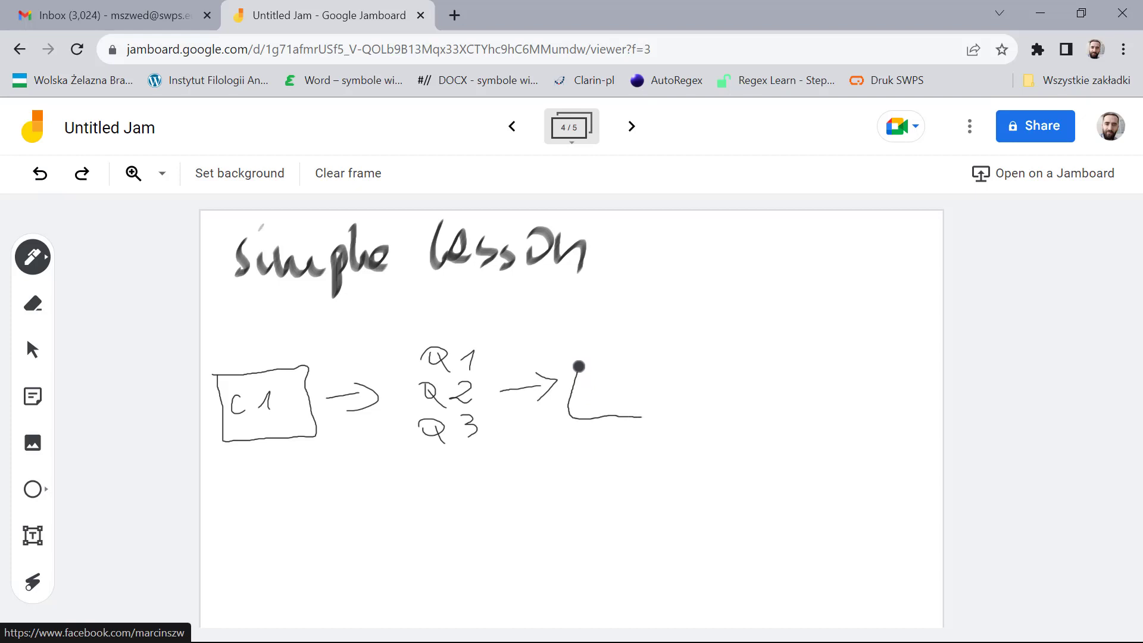
pyautogui.moveTo(641, 417)
pyautogui.mouseDown()
pyautogui.moveTo(667, 369)
pyautogui.moveTo(558, 357)
pyautogui.moveTo(636, 397)
pyautogui.moveTo(712, 383)
pyautogui.moveTo(721, 393)
pyautogui.mouseUp()
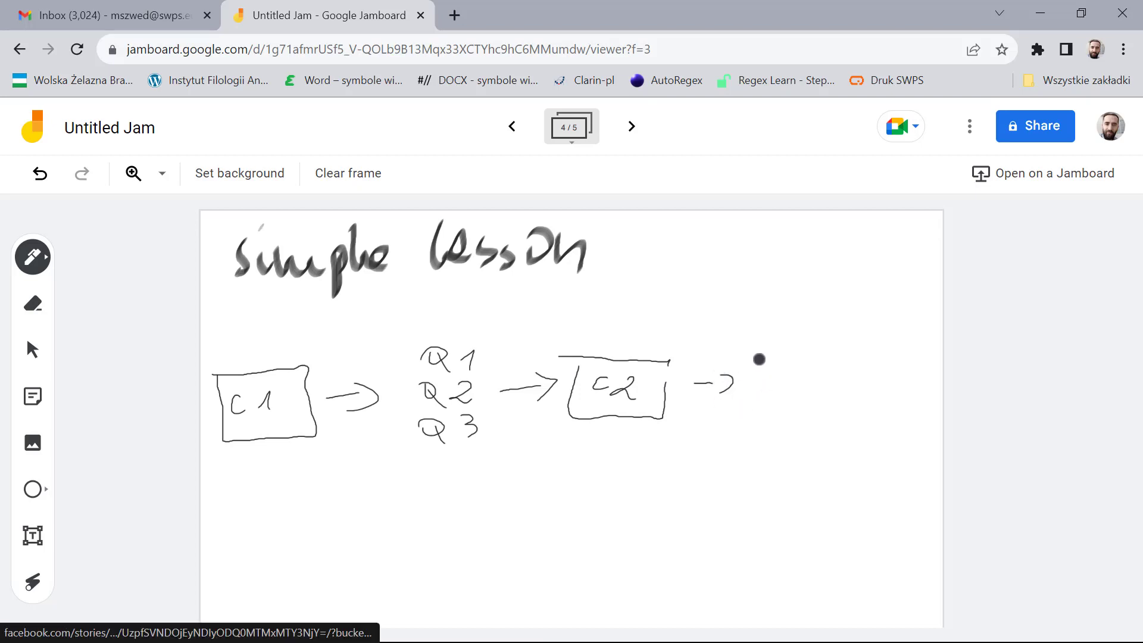
# Step: Write Q4, Q5 and Q6 in a column after the C2 arrow and add an onward arrow
pyautogui.moveTo(770, 337)
pyautogui.mouseDown()
pyautogui.moveTo(808, 362)
pyautogui.moveTo(769, 387)
pyautogui.moveTo(787, 401)
pyautogui.moveTo(829, 376)
pyautogui.mouseUp()
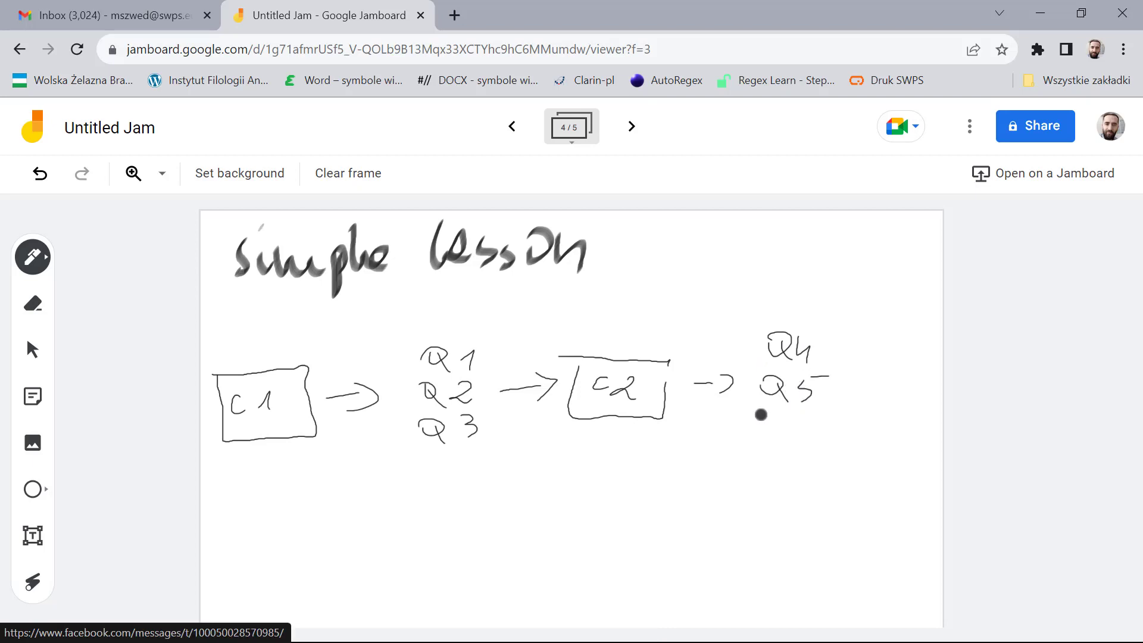
pyautogui.moveTo(761, 420); pyautogui.dragTo(804, 424)
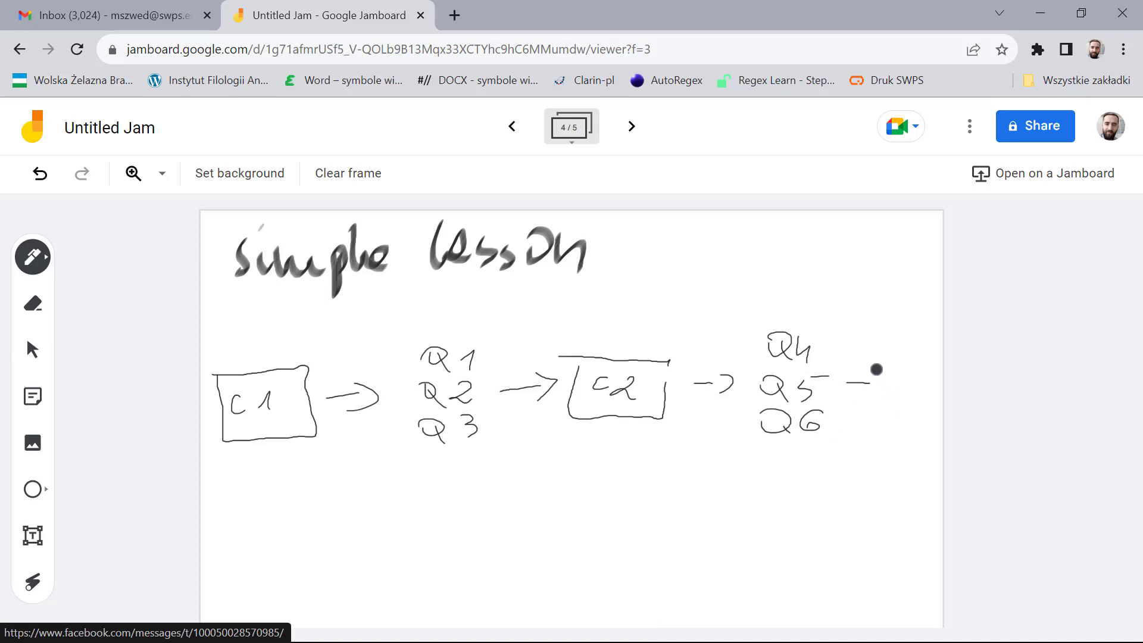
pyautogui.moveTo(873, 375); pyautogui.dragTo(874, 397)
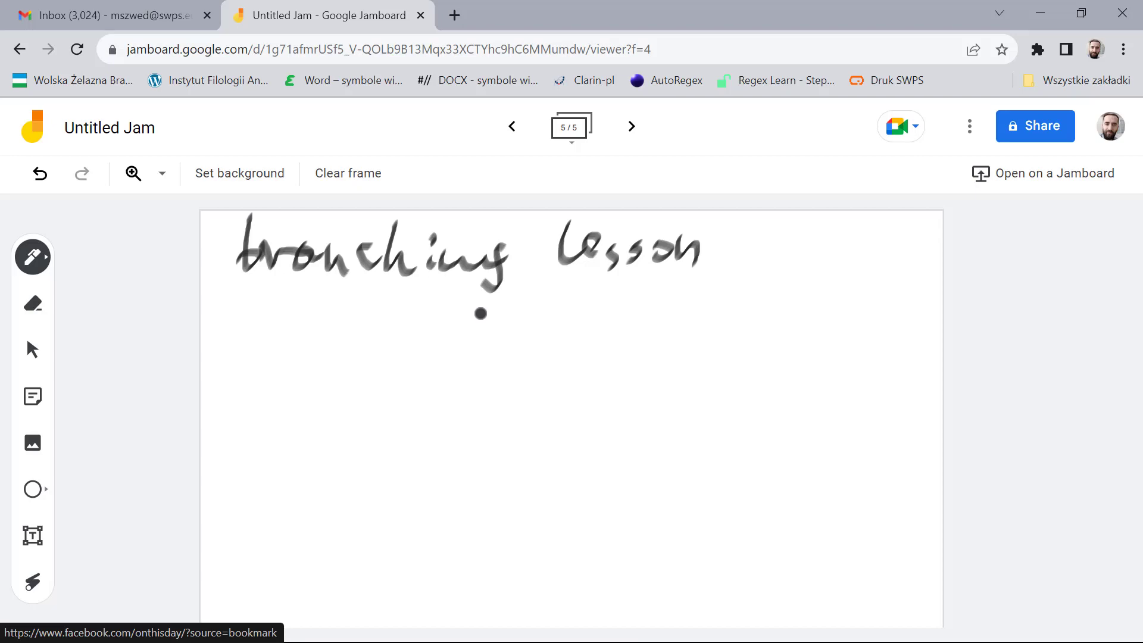
# Step: On the "branching lesson" frame, sketch a box labelled C1 under the heading with SC 1, SC 2 and SC 3 spread below it
pyautogui.moveTo(480, 313); pyautogui.dragTo(600, 320)
pyautogui.moveTo(619, 316)
pyautogui.mouseDown()
pyautogui.moveTo(585, 313)
pyautogui.moveTo(543, 338)
pyautogui.moveTo(571, 342)
pyautogui.mouseUp()
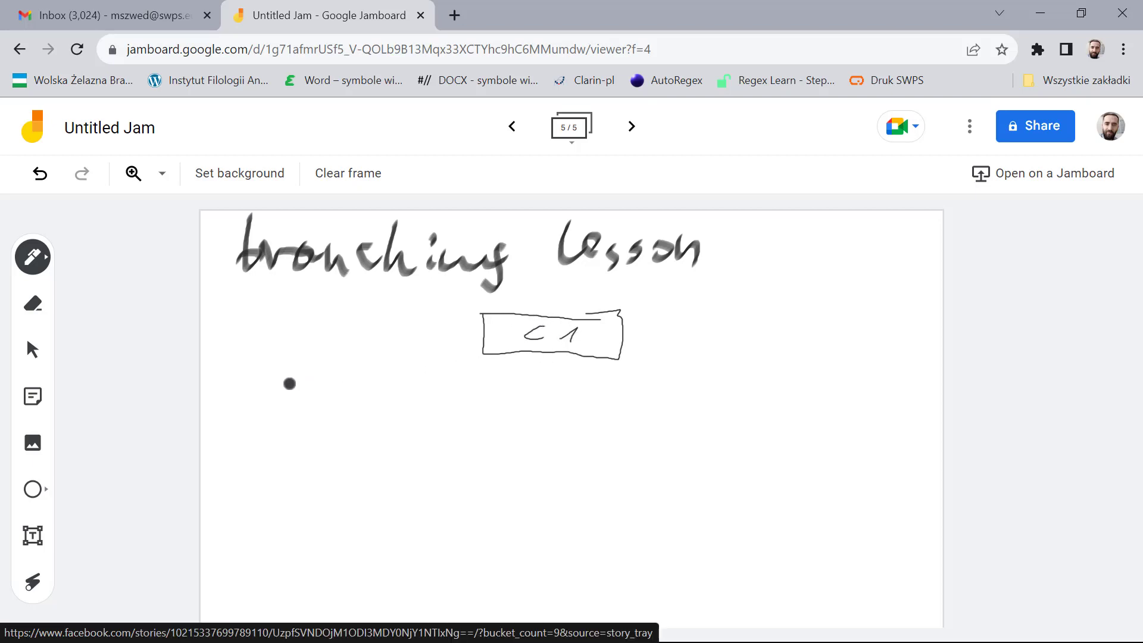
pyautogui.moveTo(263, 385)
pyautogui.mouseDown()
pyautogui.moveTo(262, 413)
pyautogui.moveTo(348, 407)
pyautogui.mouseUp()
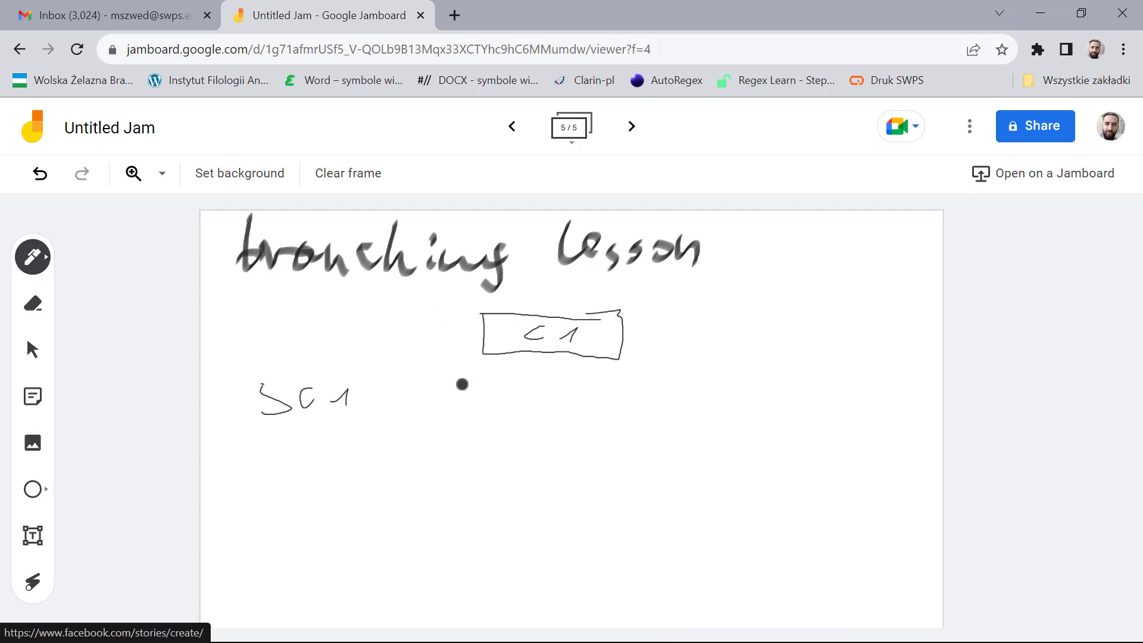
pyautogui.moveTo(524, 380)
pyautogui.mouseDown()
pyautogui.moveTo(526, 396)
pyautogui.moveTo(565, 377)
pyautogui.moveTo(565, 395)
pyautogui.moveTo(608, 396)
pyautogui.mouseUp()
pyautogui.moveTo(782, 377)
pyautogui.mouseDown()
pyautogui.moveTo(769, 394)
pyautogui.moveTo(838, 402)
pyautogui.mouseUp()
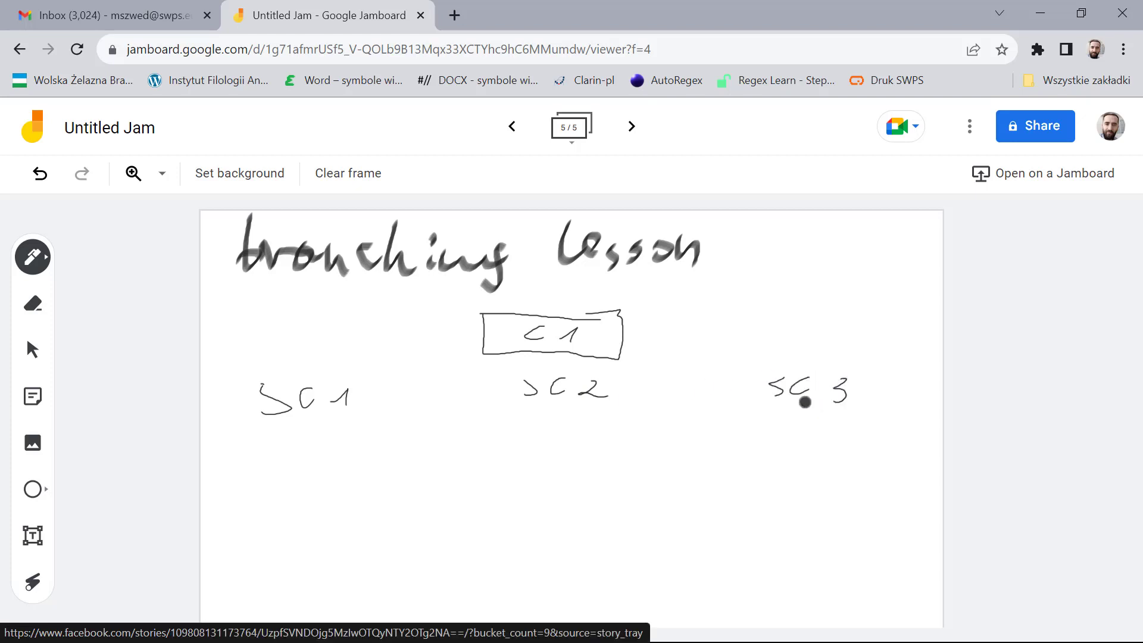
# Step: Draw arrows down from SC 1 and SC 2, with Q1 to Q3 under SC 1 and Q4 to Q6 under SC 2
pyautogui.moveTo(304, 434)
pyautogui.mouseDown()
pyautogui.moveTo(303, 470)
pyautogui.moveTo(311, 453)
pyautogui.mouseUp()
pyautogui.moveTo(239, 495)
pyautogui.mouseDown()
pyautogui.moveTo(256, 513)
pyautogui.moveTo(287, 502)
pyautogui.moveTo(245, 536)
pyautogui.moveTo(256, 552)
pyautogui.moveTo(290, 545)
pyautogui.moveTo(238, 576)
pyautogui.moveTo(255, 589)
pyautogui.moveTo(286, 583)
pyautogui.mouseUp()
pyautogui.moveTo(561, 406)
pyautogui.mouseDown()
pyautogui.moveTo(534, 485)
pyautogui.moveTo(566, 483)
pyautogui.moveTo(534, 500)
pyautogui.moveTo(537, 522)
pyautogui.moveTo(555, 520)
pyautogui.moveTo(576, 491)
pyautogui.mouseUp()
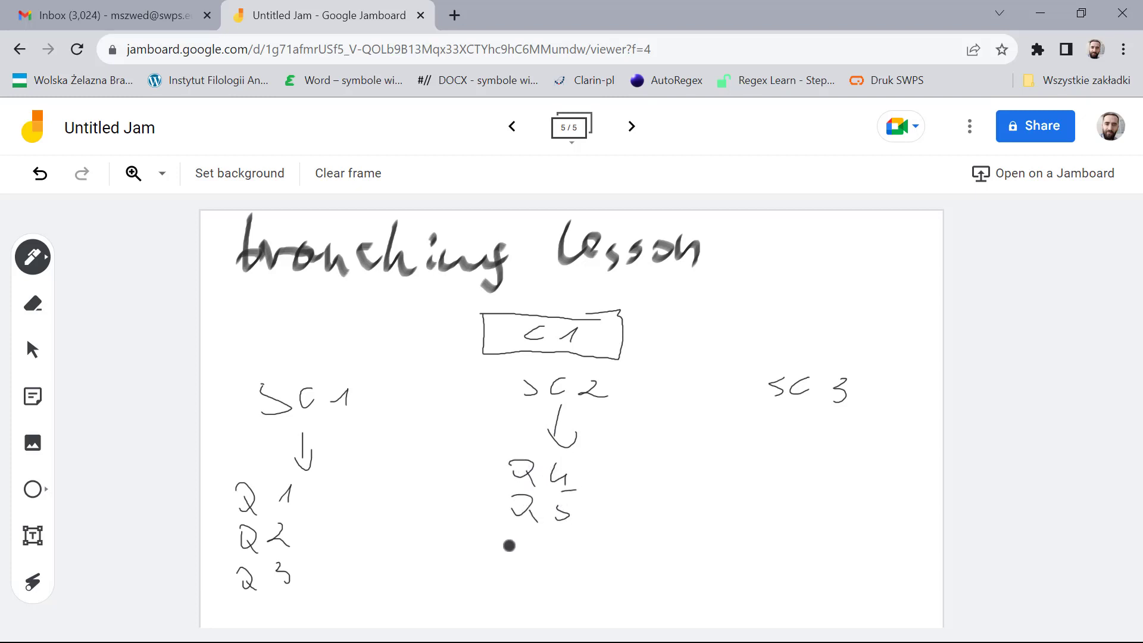
pyautogui.moveTo(522, 538)
pyautogui.mouseDown()
pyautogui.moveTo(535, 551)
pyautogui.moveTo(569, 545)
pyautogui.moveTo(552, 539)
pyautogui.mouseUp()
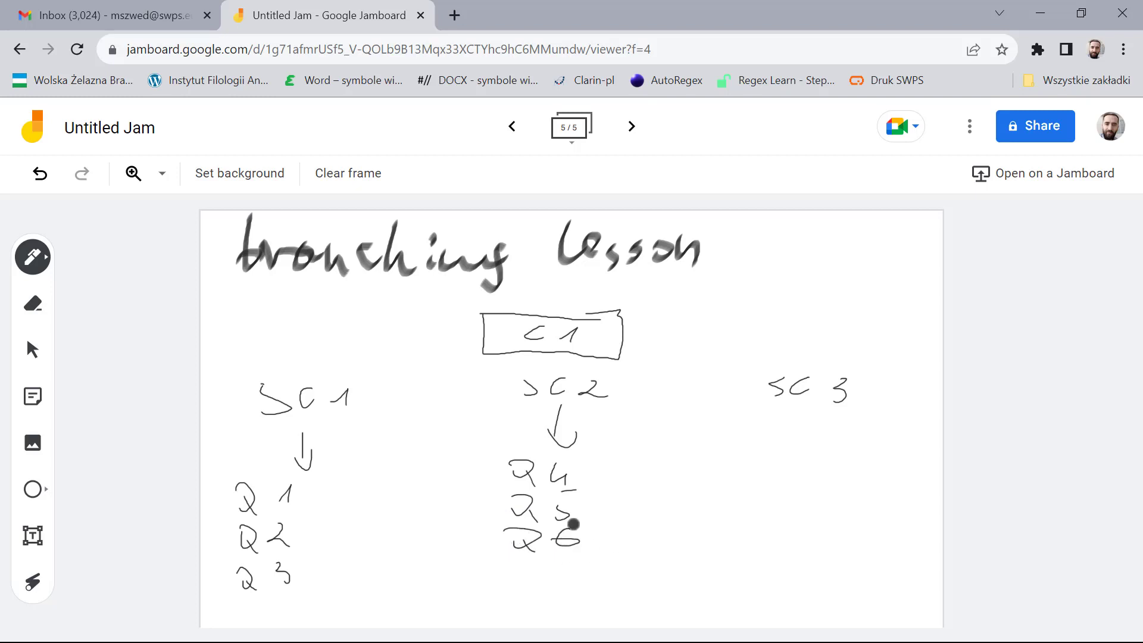
# Step: Draw a downward arrow below SC 3 with three dots in a row under it
pyautogui.moveTo(807, 423)
pyautogui.mouseDown()
pyautogui.moveTo(803, 459)
pyautogui.moveTo(811, 440)
pyautogui.mouseUp()
pyautogui.click(768, 499)
pyautogui.click(794, 500)
pyautogui.click(829, 502)
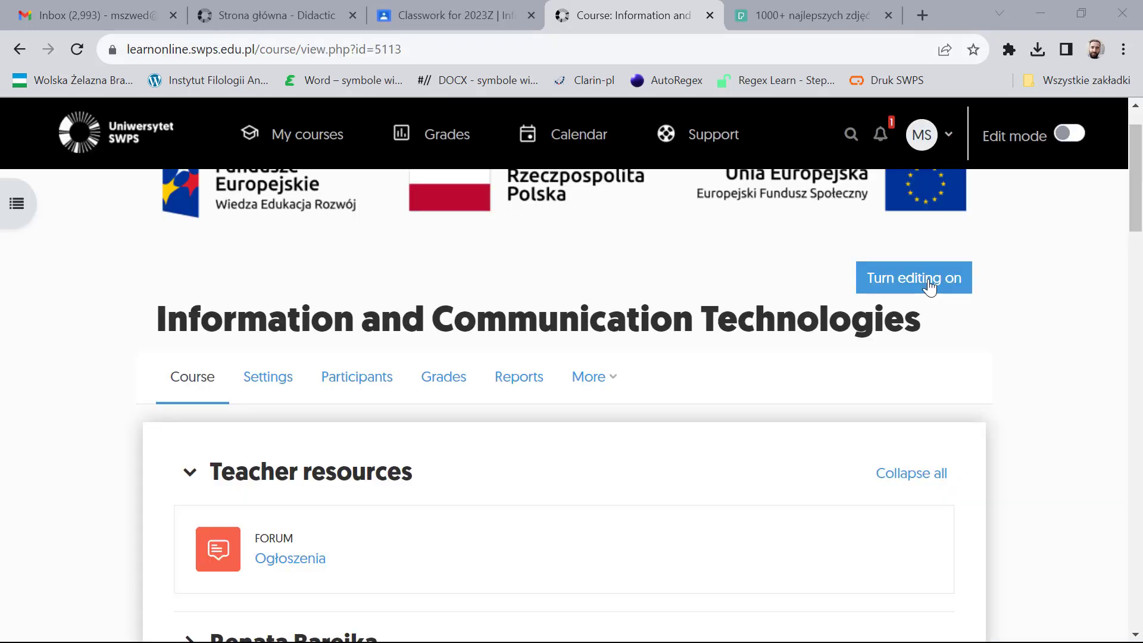
# Step: In the Moodle course Information and Communication Technologies, turn editing on and start adding a Lesson activity to Teacher resources
pyautogui.click(929, 286)
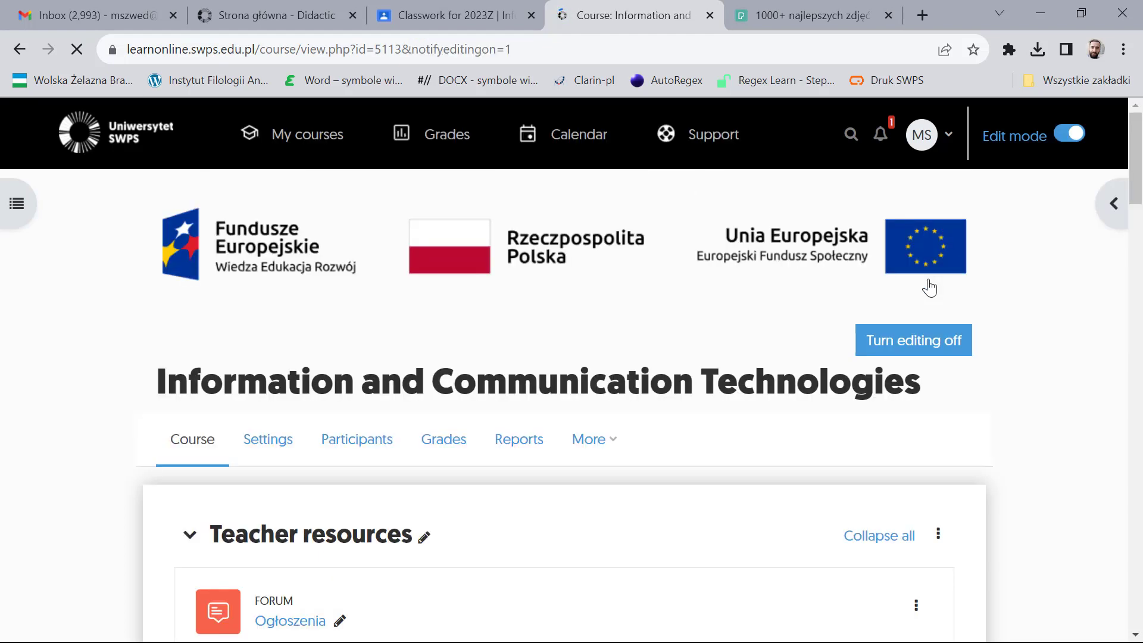
pyautogui.scroll(-4, 927, 286)
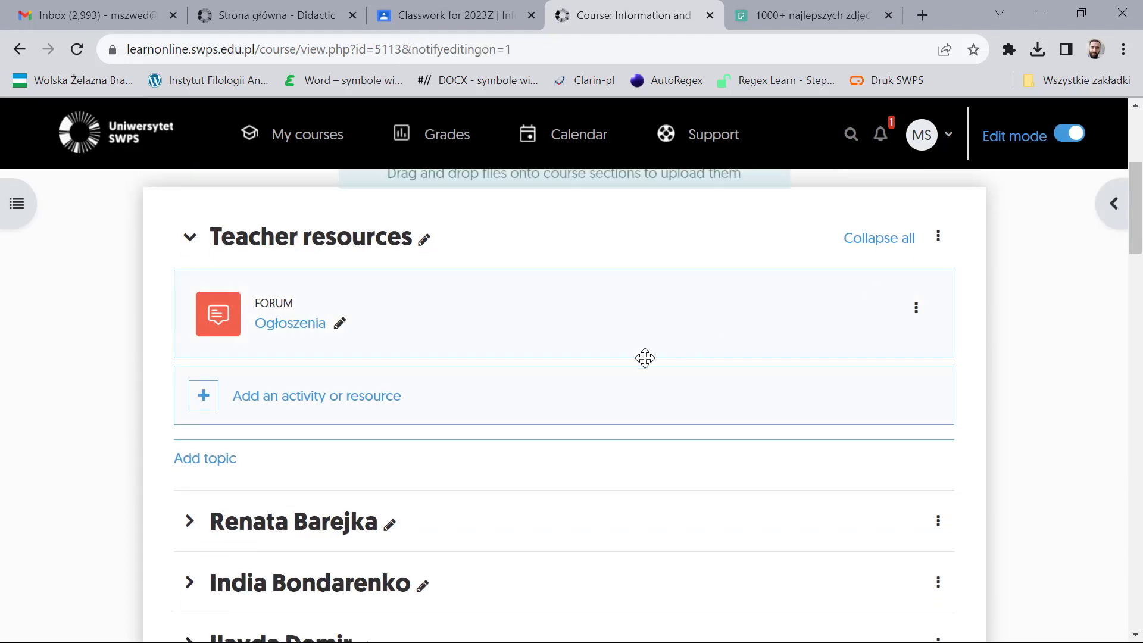
pyautogui.click(370, 414)
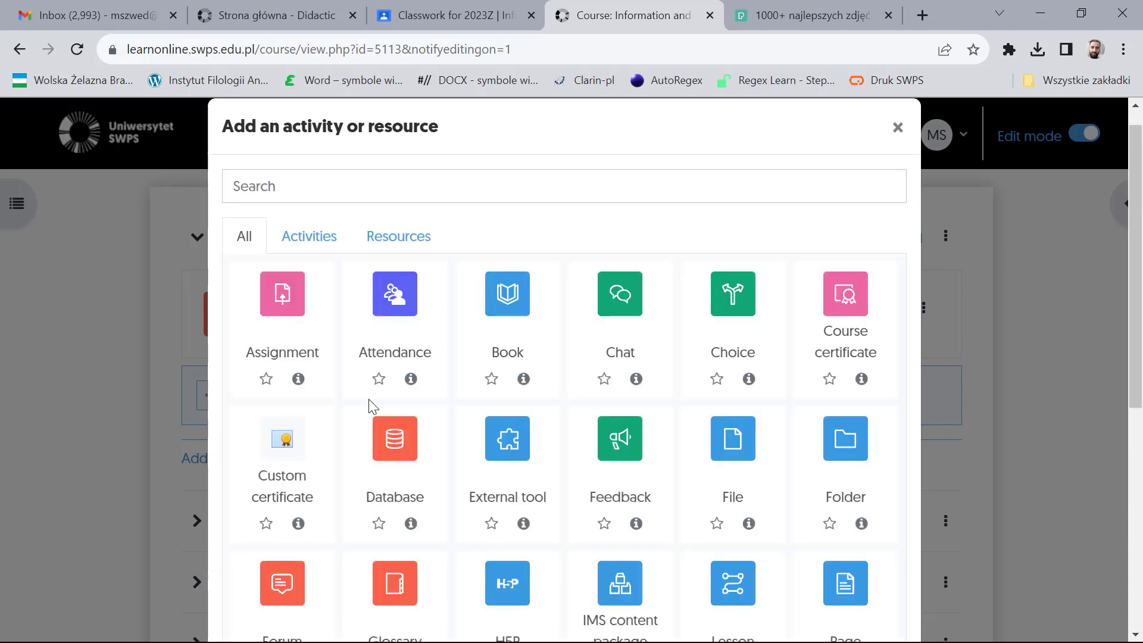
pyautogui.click(319, 243)
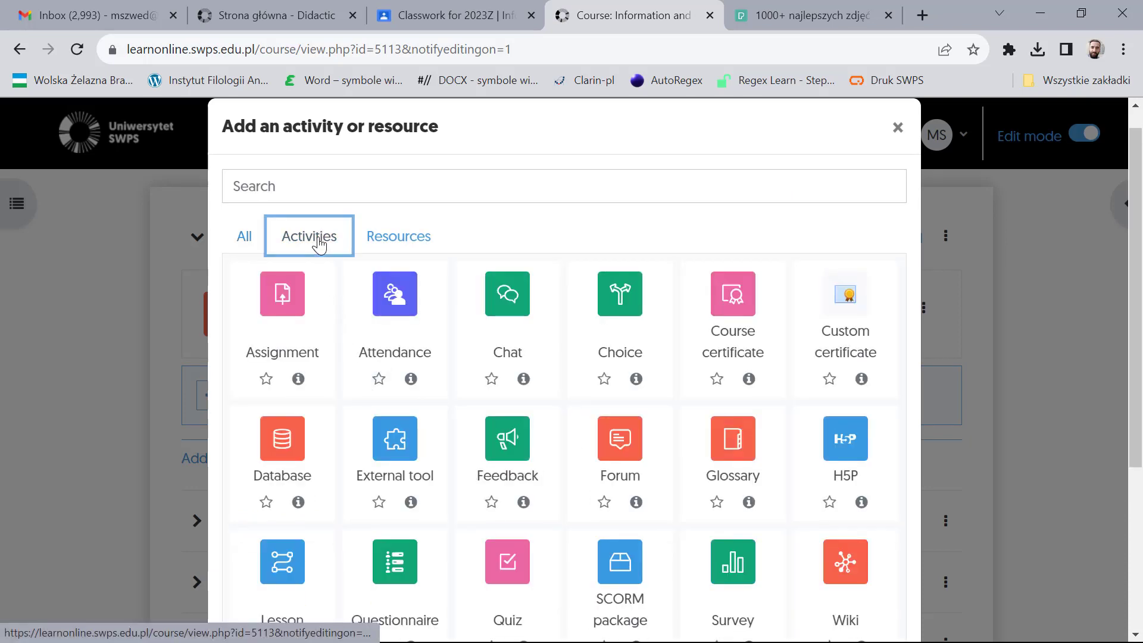
pyautogui.scroll(-3, 320, 243)
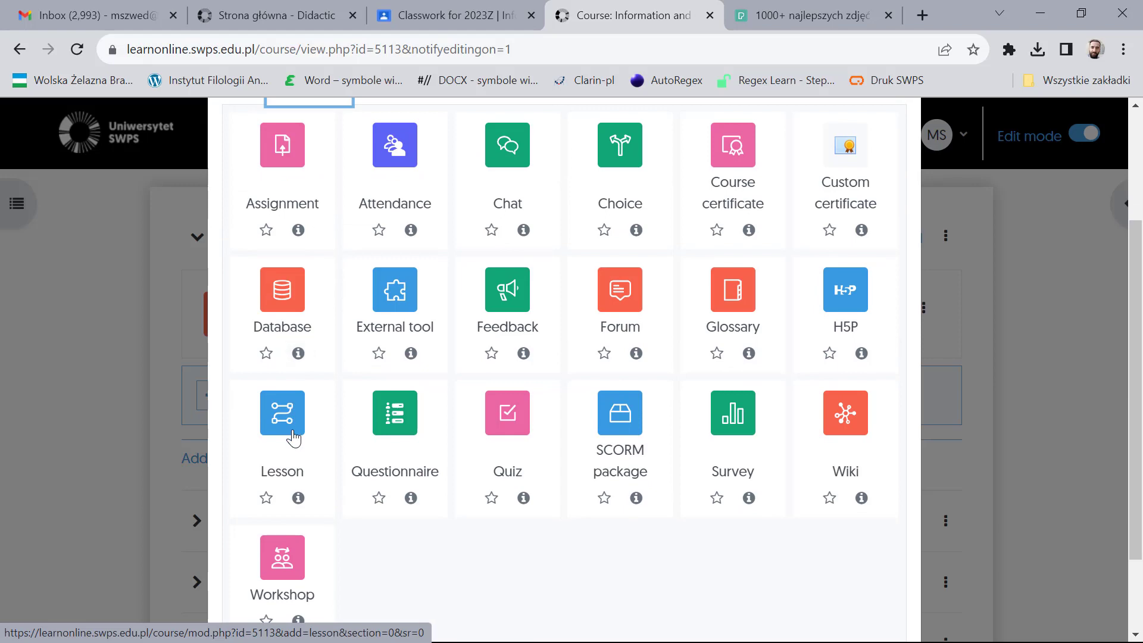
pyautogui.click(282, 416)
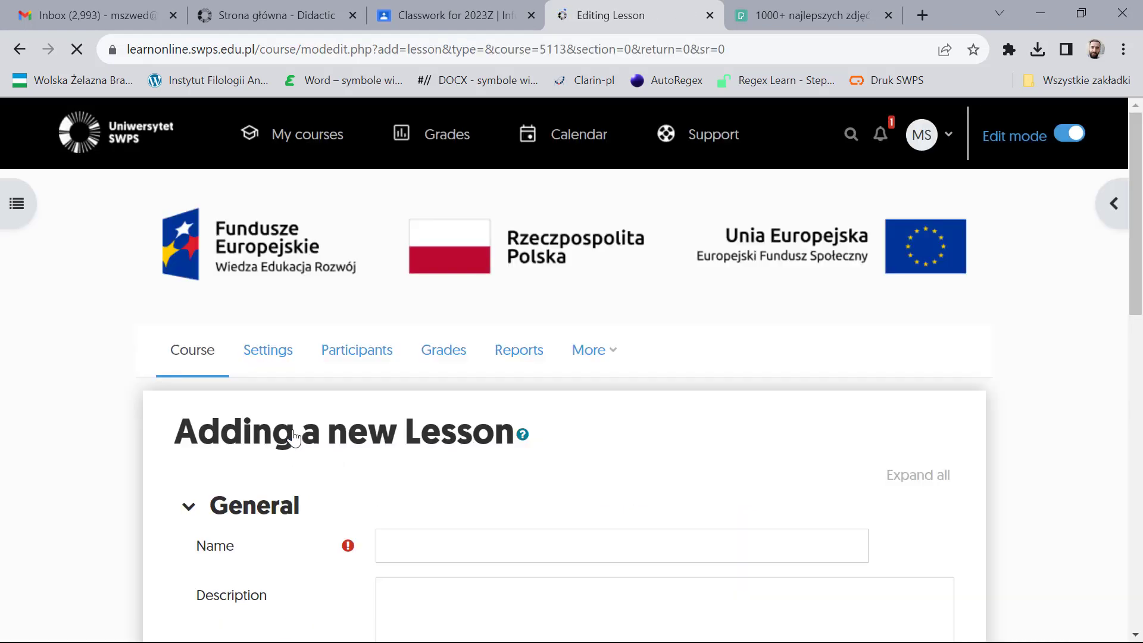
# Step: Name the lesson "Test lesson", describe it as "This is where we will learn to set up simple lesson modules." and display the description on the course page
pyautogui.scroll(-5, 294, 437)
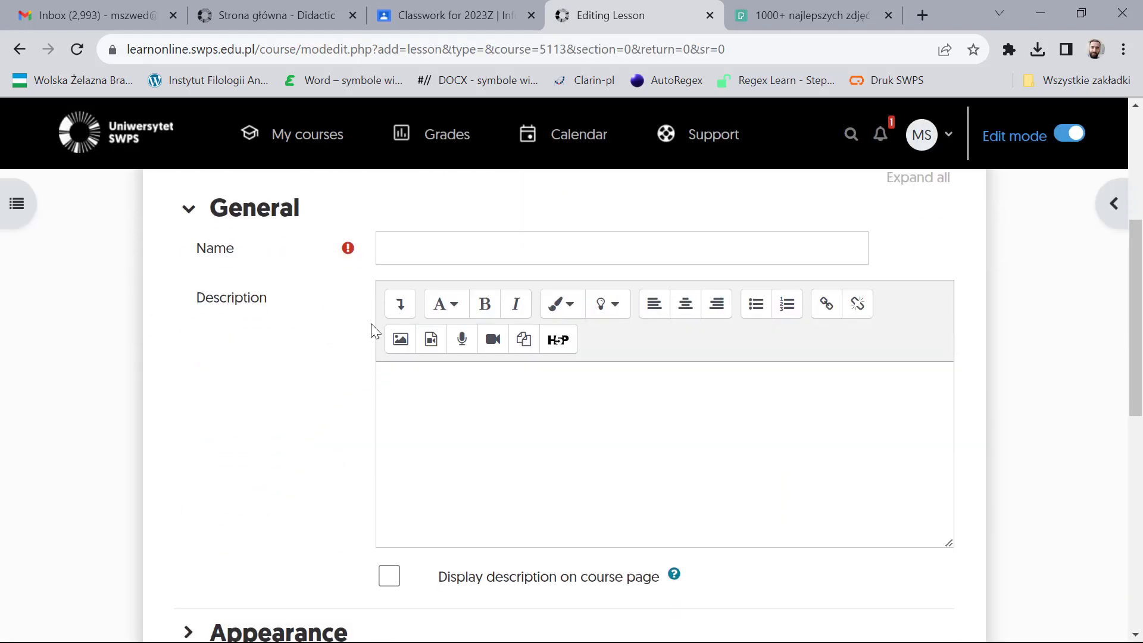
pyautogui.click(422, 252)
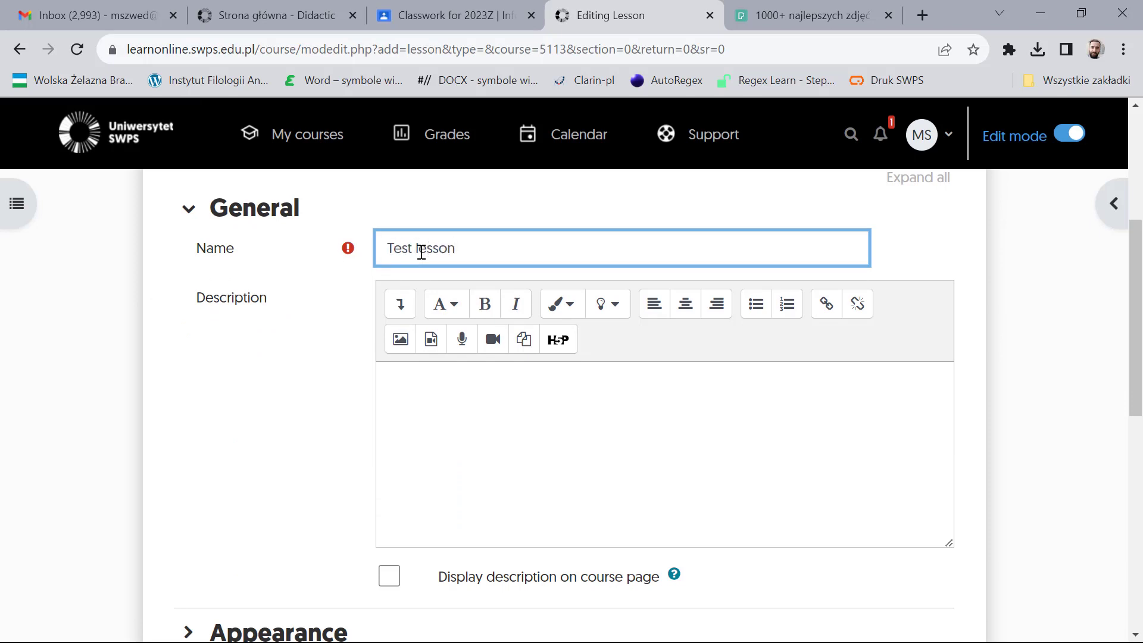
pyautogui.click(424, 390)
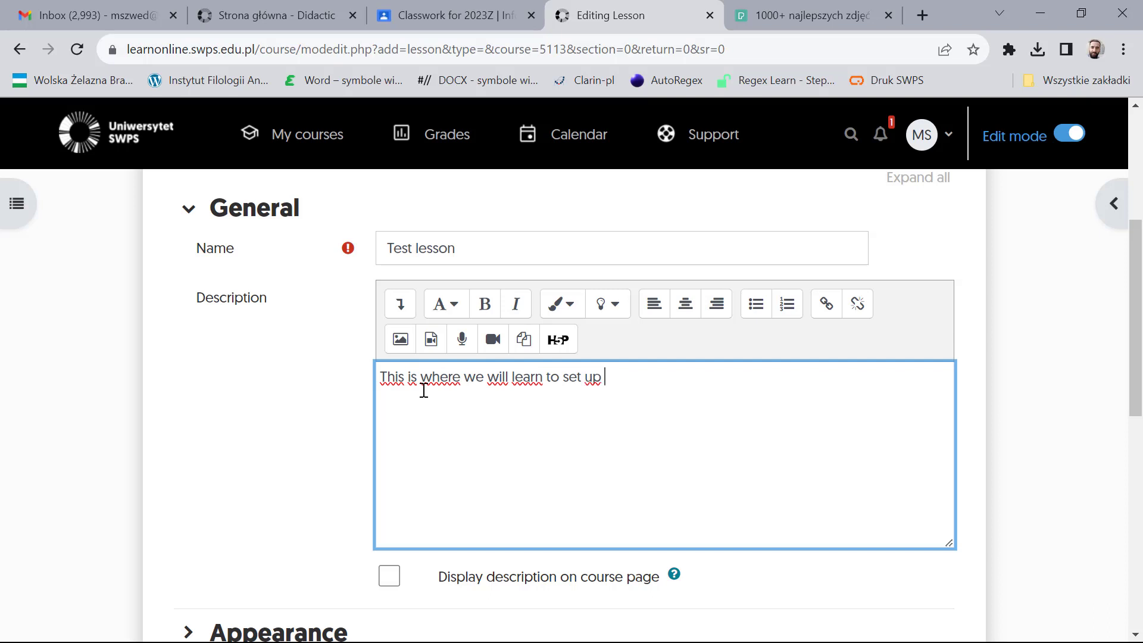
pyautogui.write('modules.')
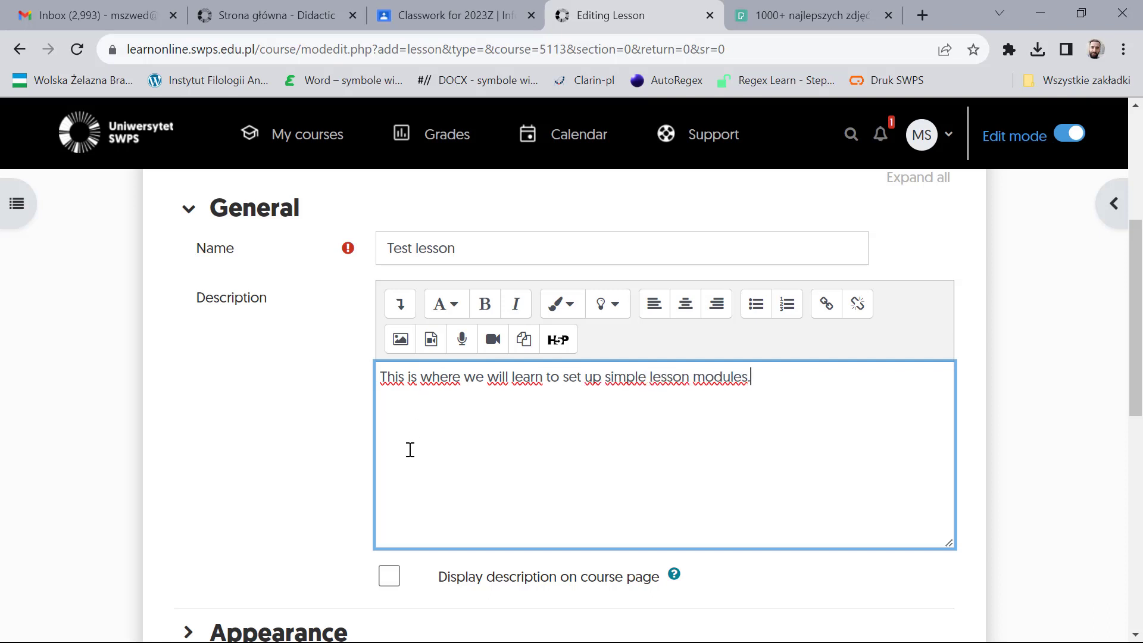
pyautogui.click(389, 575)
# Step: In the lesson's Appearance settings, set both Progress bar and Display menu to Yes
pyautogui.scroll(-5, 390, 573)
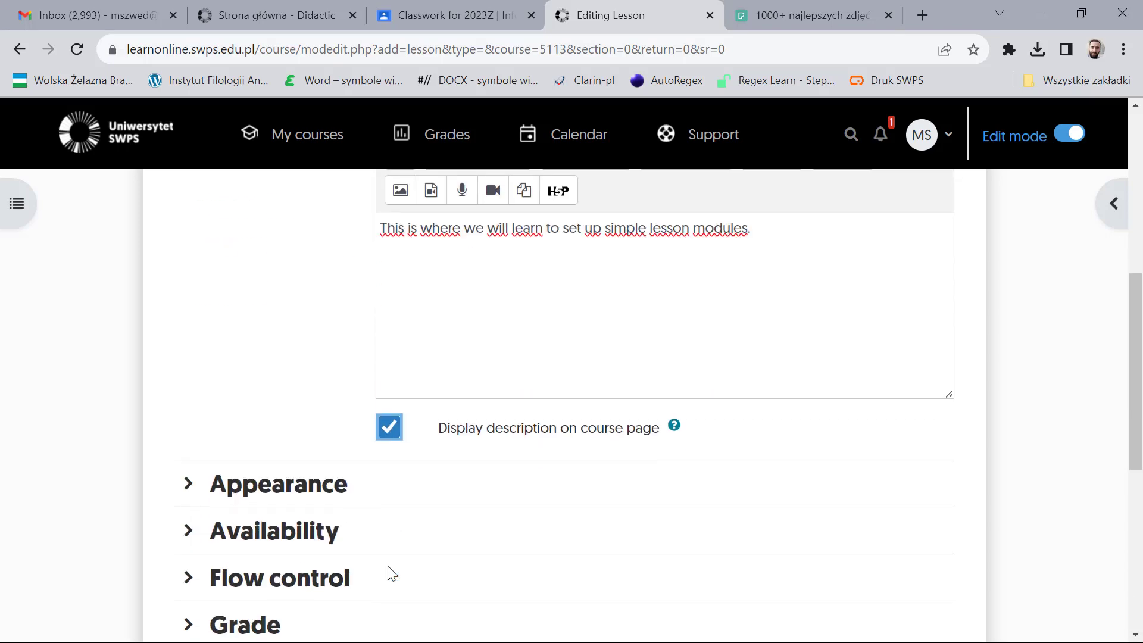
pyautogui.click(189, 335)
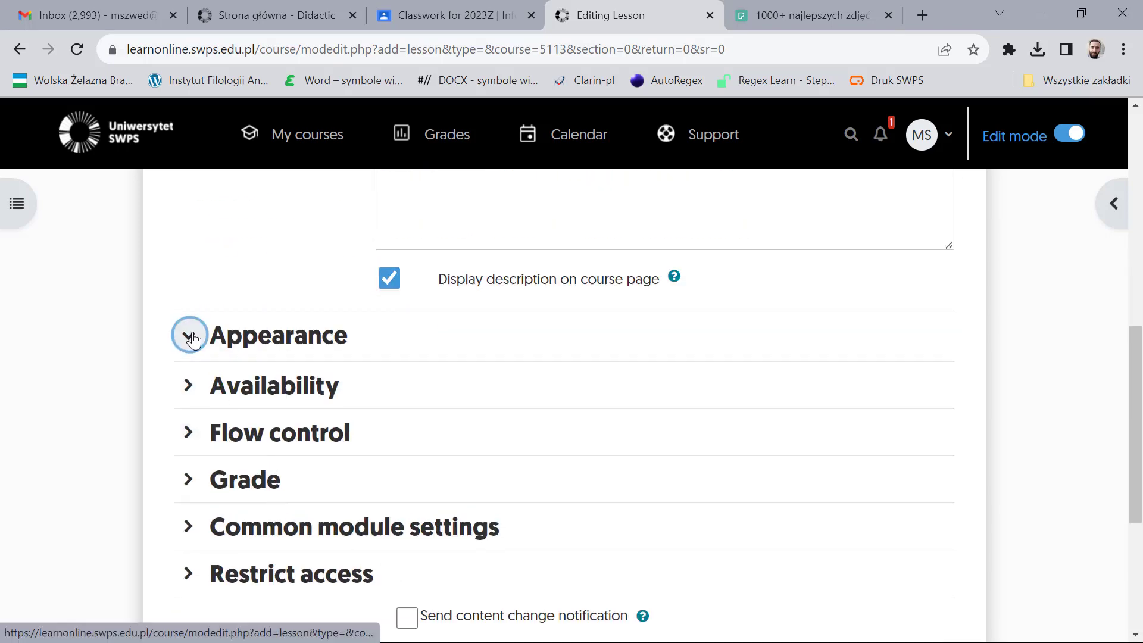
pyautogui.click(417, 393)
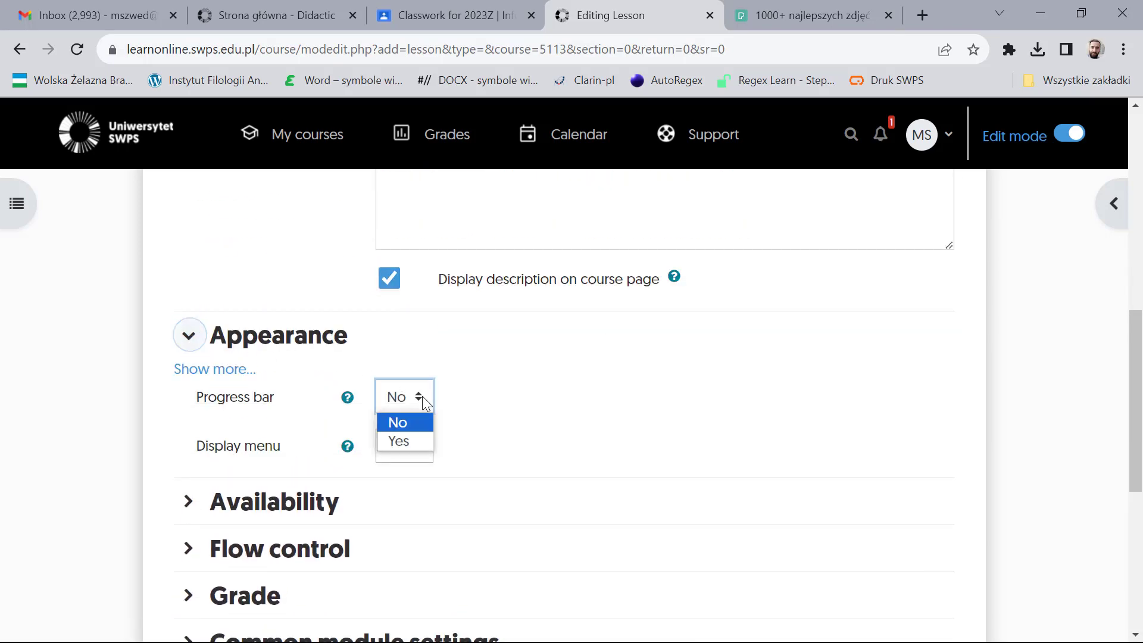
pyautogui.click(416, 442)
pyautogui.click(420, 454)
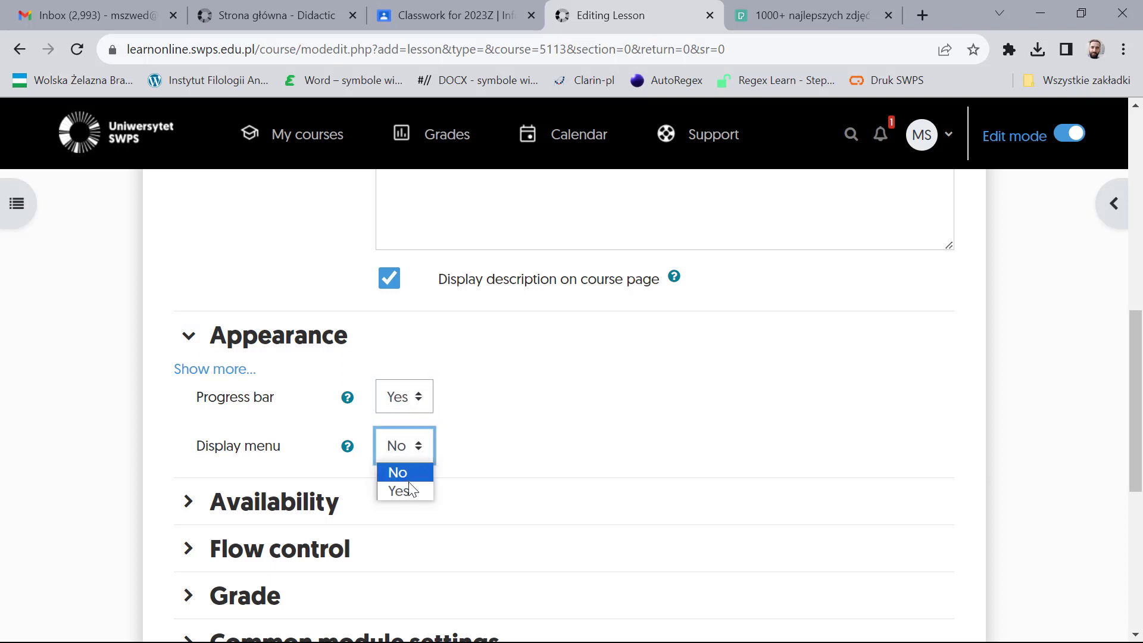
pyautogui.click(189, 335)
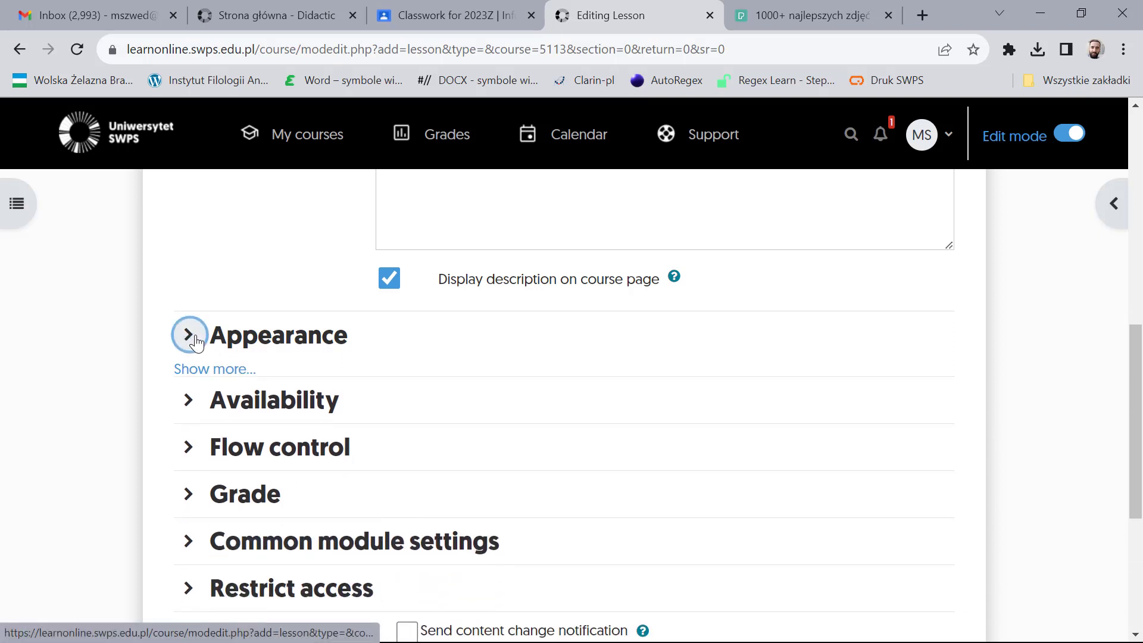
# Step: Enable the lesson's Available from and Deadline dates in the Availability settings, and set the deadline to 31 October 2023
pyautogui.click(189, 383)
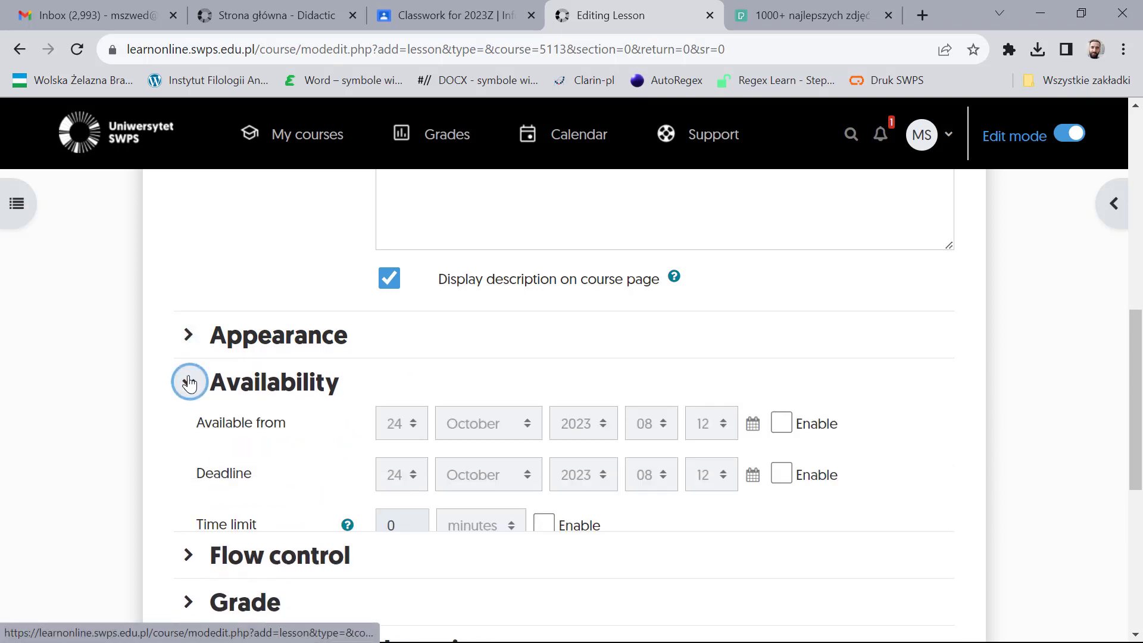
pyautogui.click(781, 424)
pyautogui.click(784, 479)
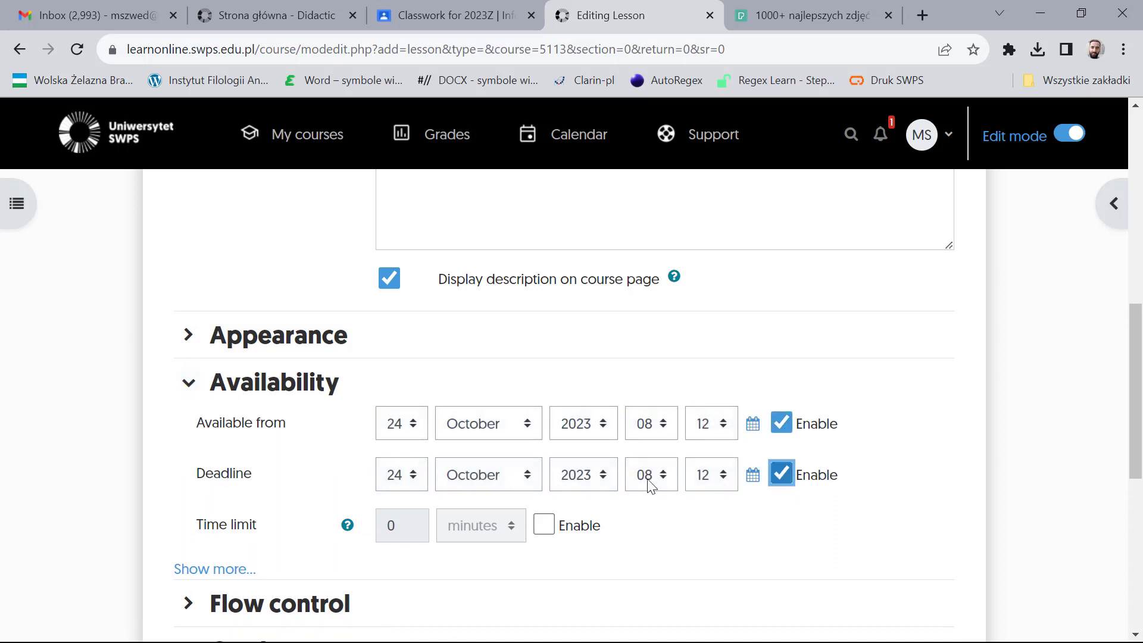
pyautogui.click(405, 474)
pyautogui.scroll(-2, 403, 411)
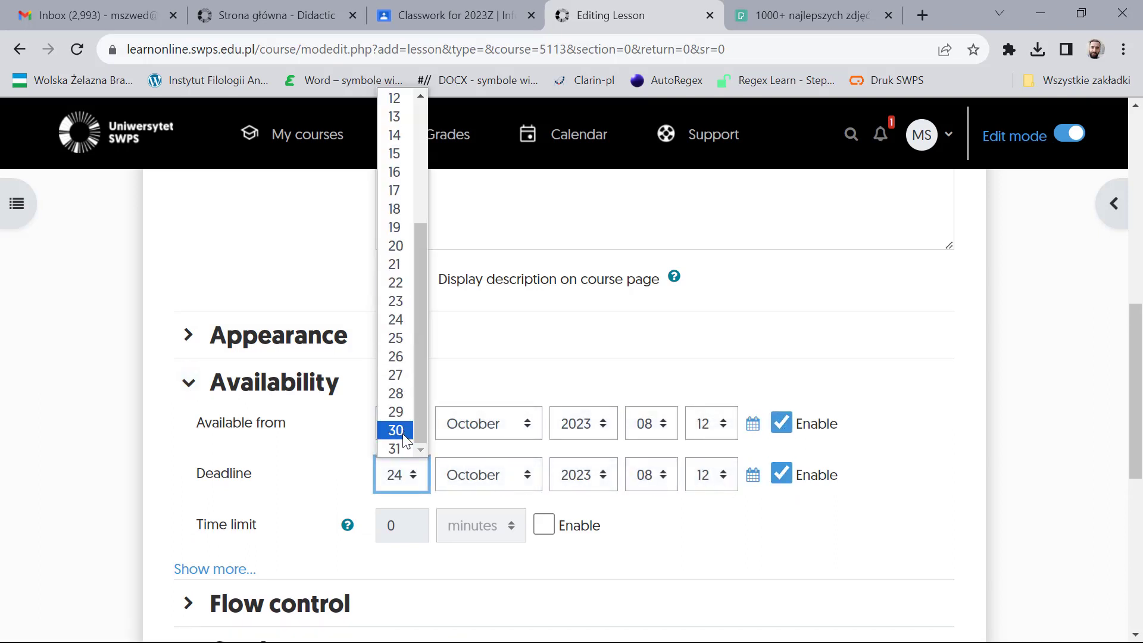
pyautogui.click(403, 449)
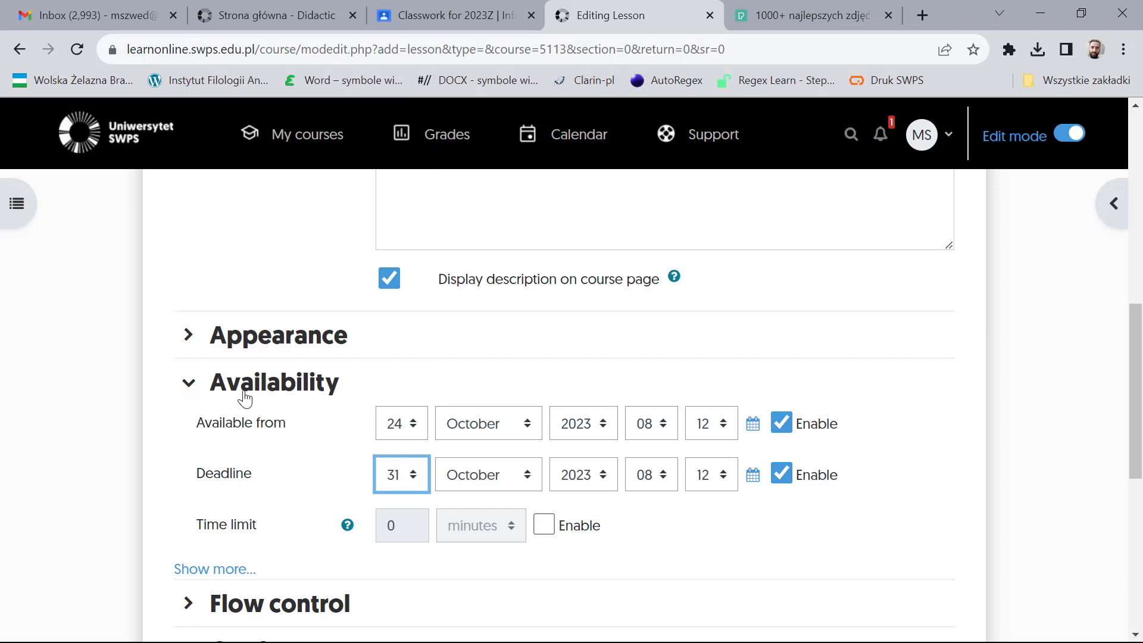
# Step: In the Flow control settings, set Allow student review and Provide option to try a question again to Yes, and save the lesson, returning to the course
pyautogui.click(188, 382)
pyautogui.click(189, 429)
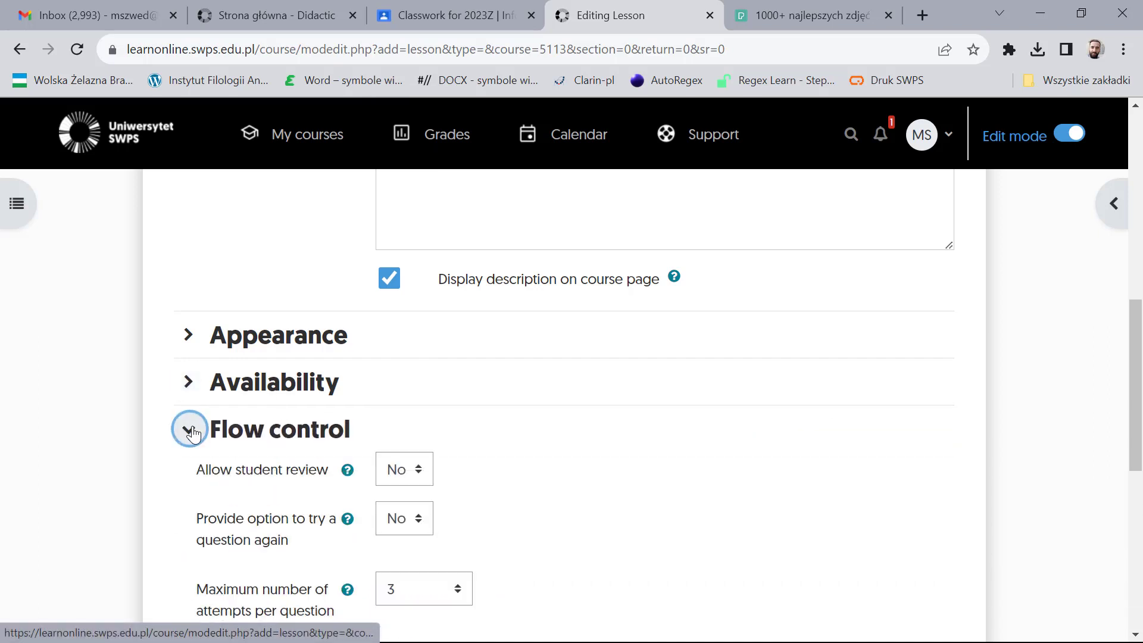
pyautogui.click(419, 470)
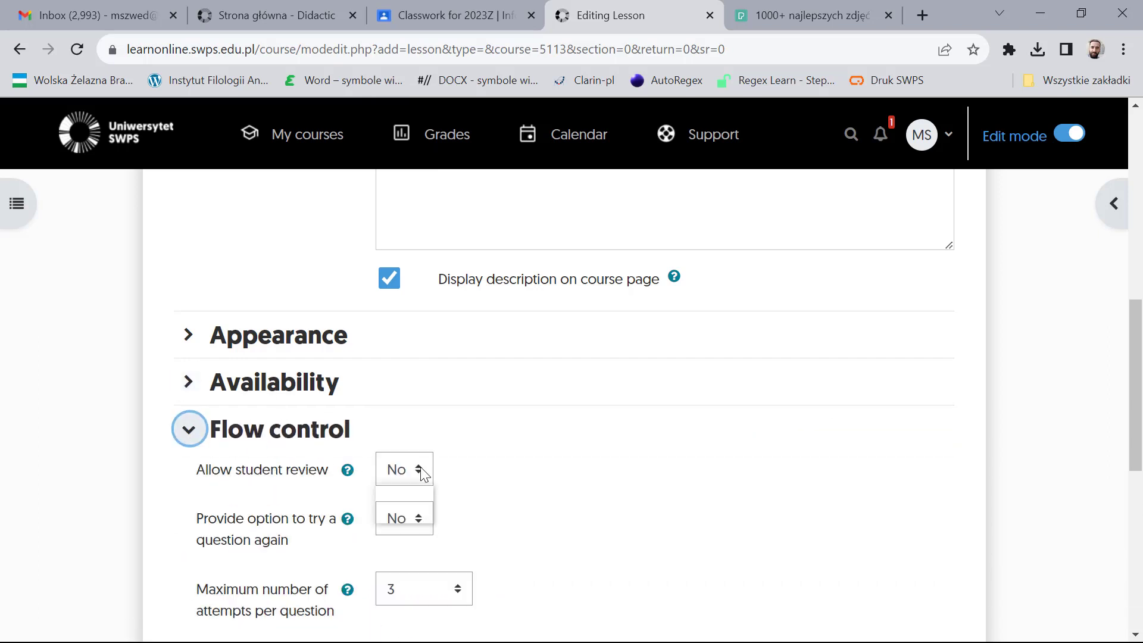
pyautogui.click(407, 519)
pyautogui.click(403, 563)
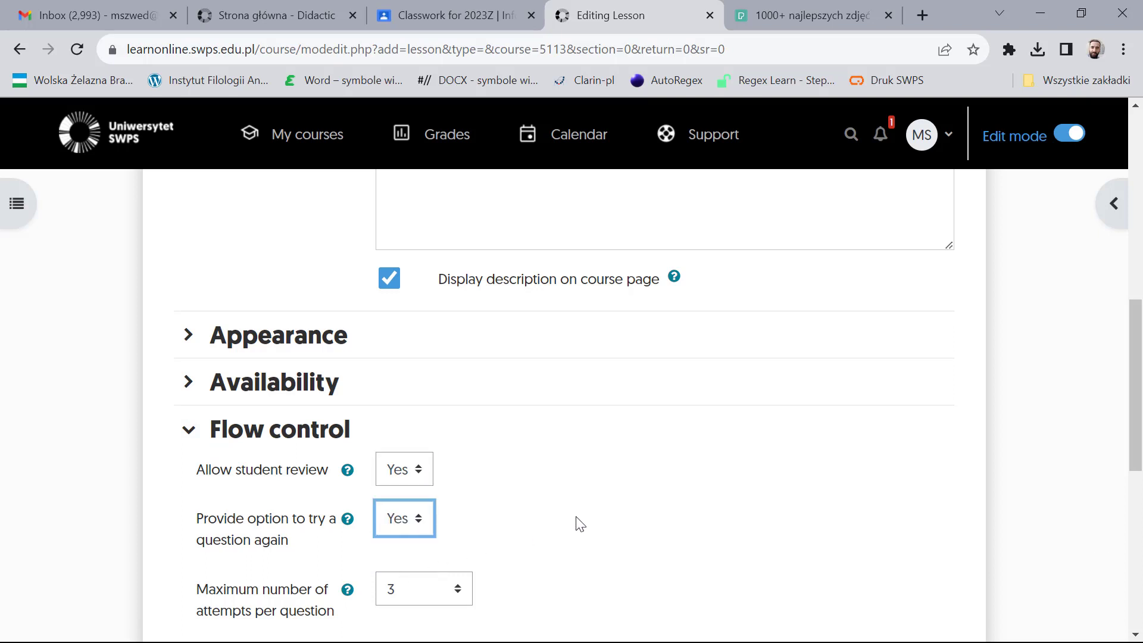
pyautogui.scroll(-2, 630, 498)
pyautogui.click(206, 292)
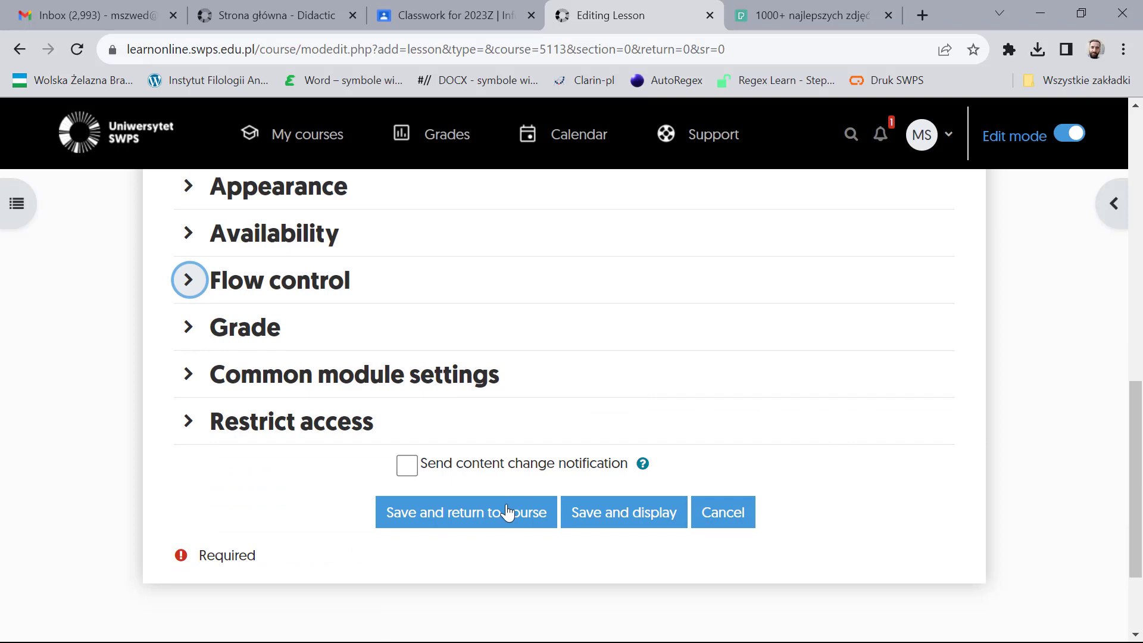
pyautogui.click(506, 513)
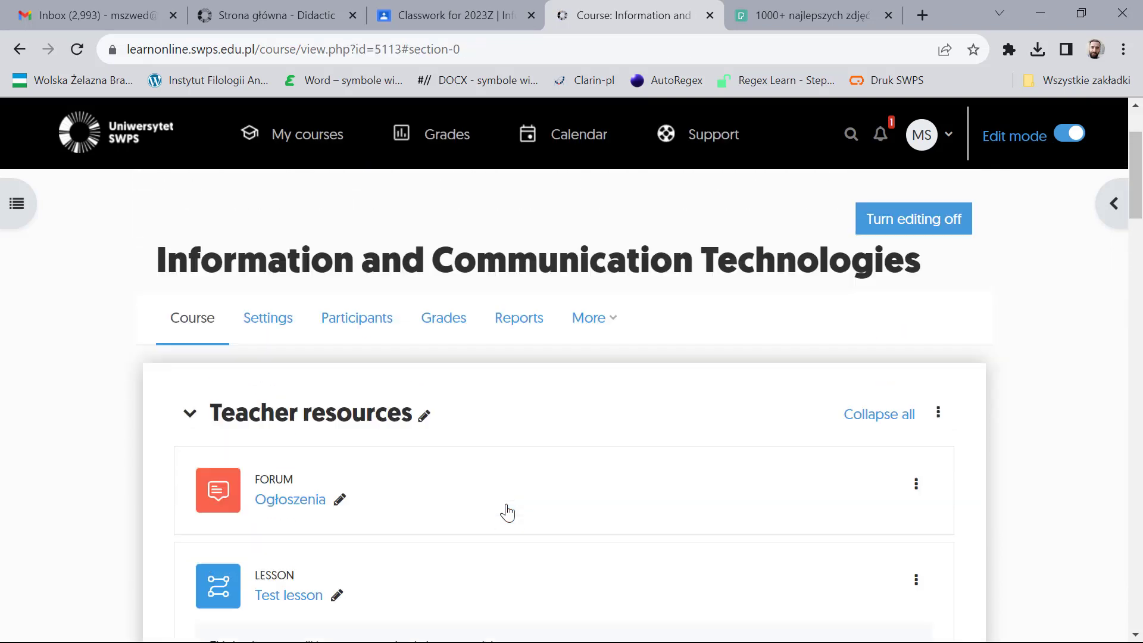
# Step: Turn course editing off and open the Test lesson activity in Teacher resources
pyautogui.click(919, 314)
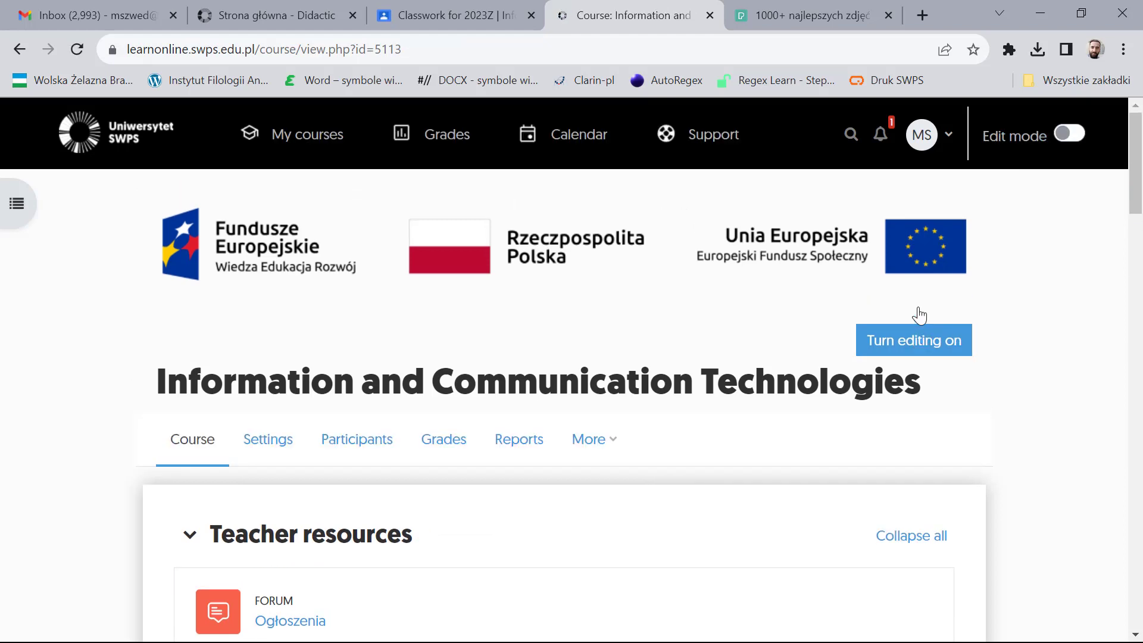
pyautogui.scroll(-5, 919, 313)
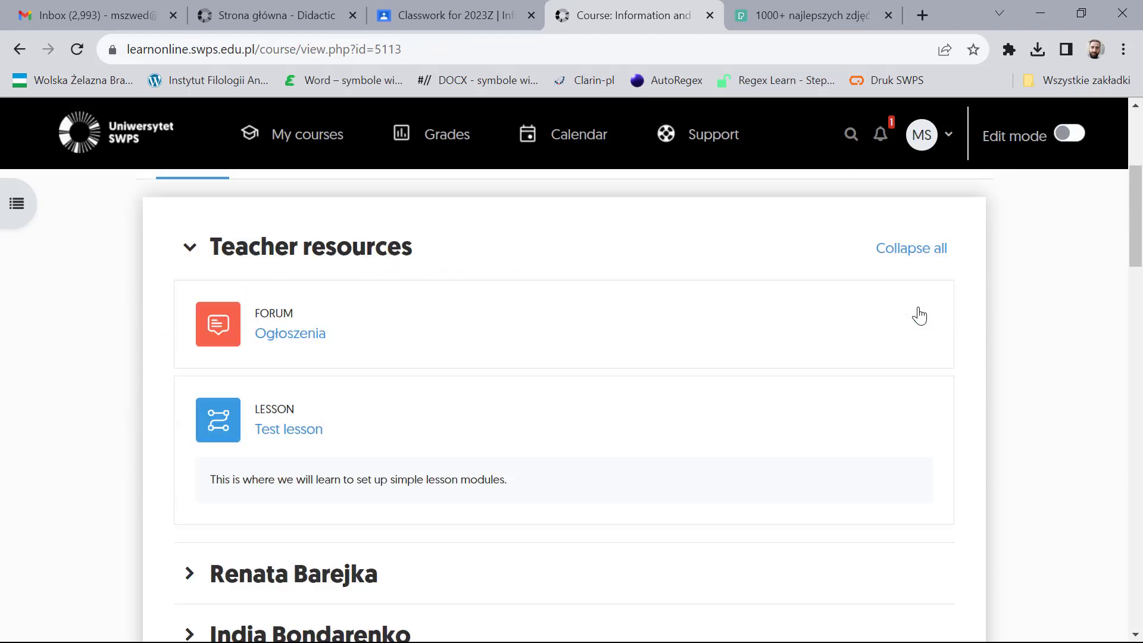
pyautogui.click(307, 421)
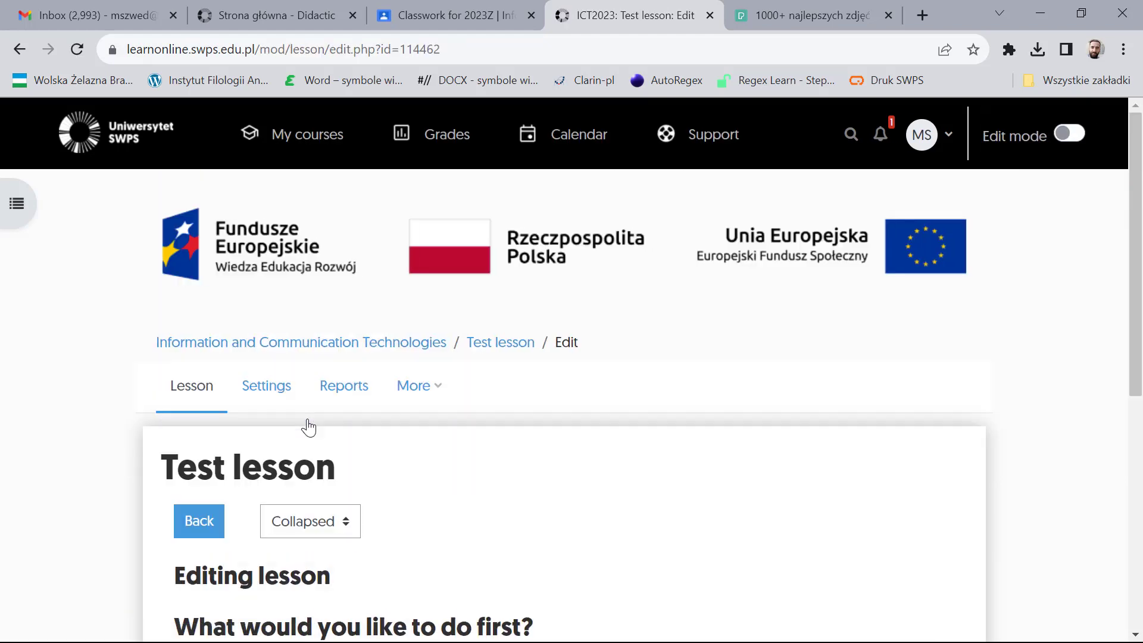
# Step: Start a content page in the lesson, titled "Page no. 1", with the page contents "What animal is this?"
pyautogui.scroll(-5, 696, 468)
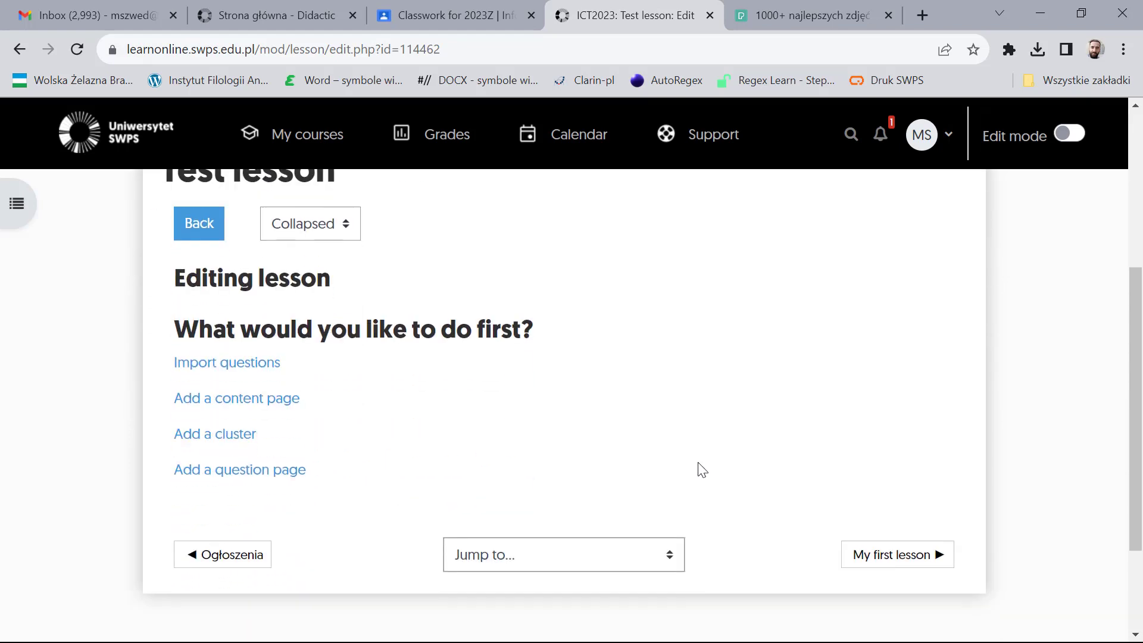
pyautogui.click(277, 405)
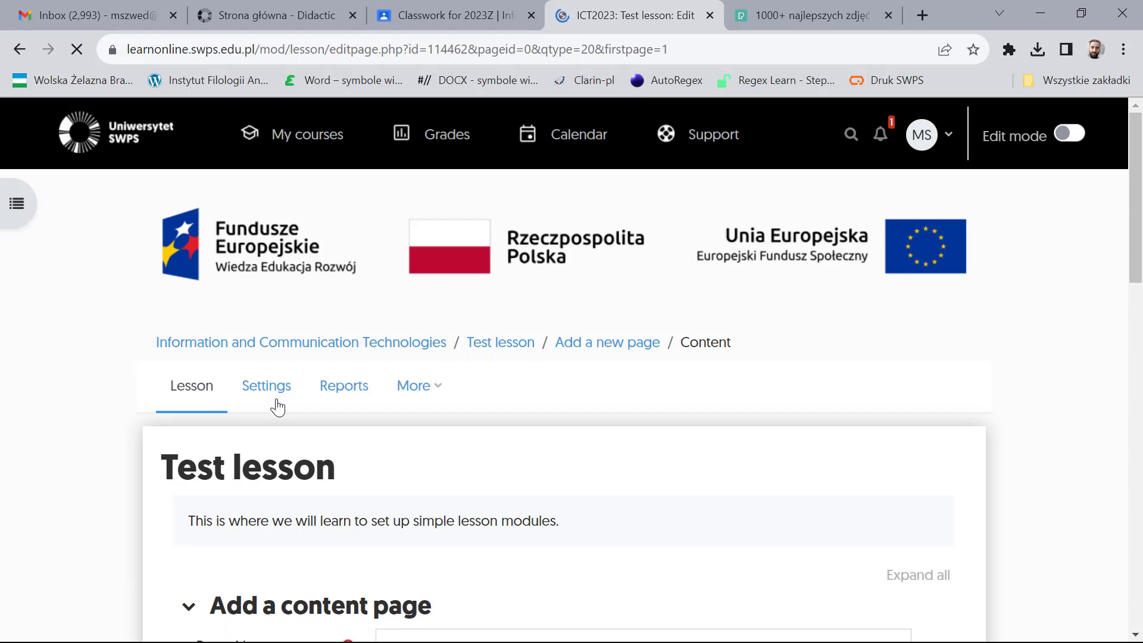
pyautogui.scroll(-5, 277, 405)
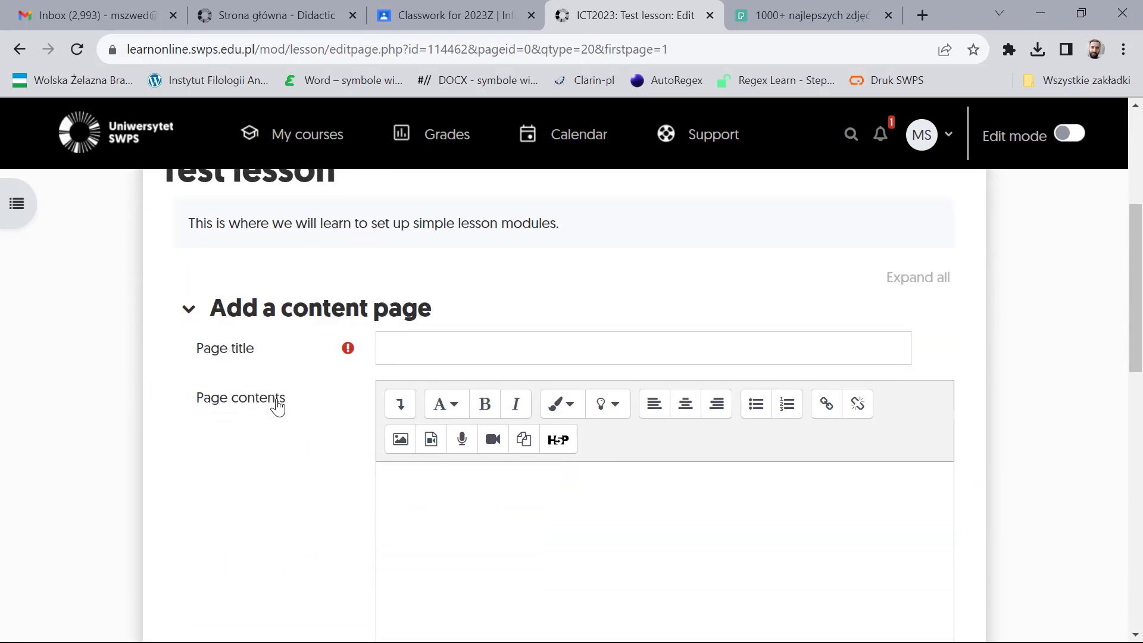
pyautogui.click(440, 353)
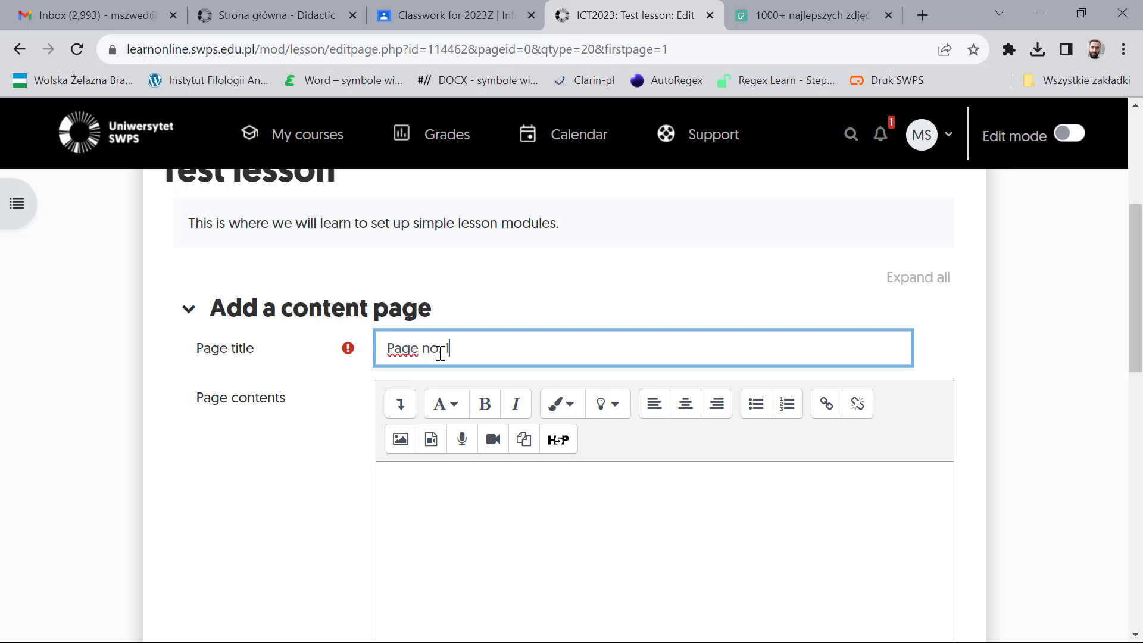
pyautogui.click(437, 481)
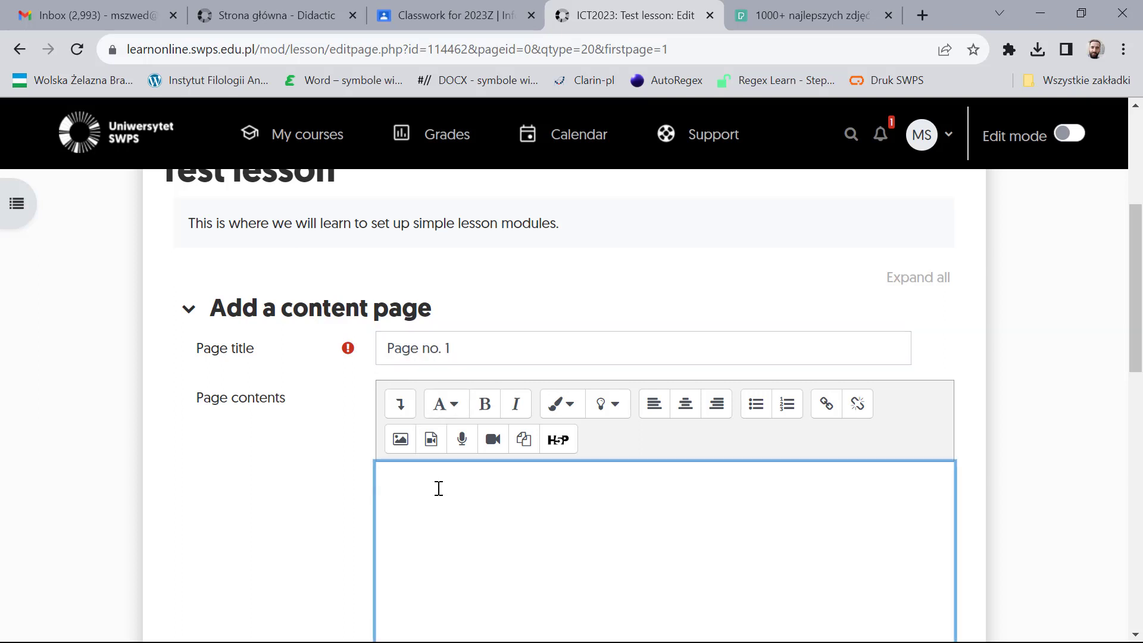
pyautogui.write('What animal is this?')
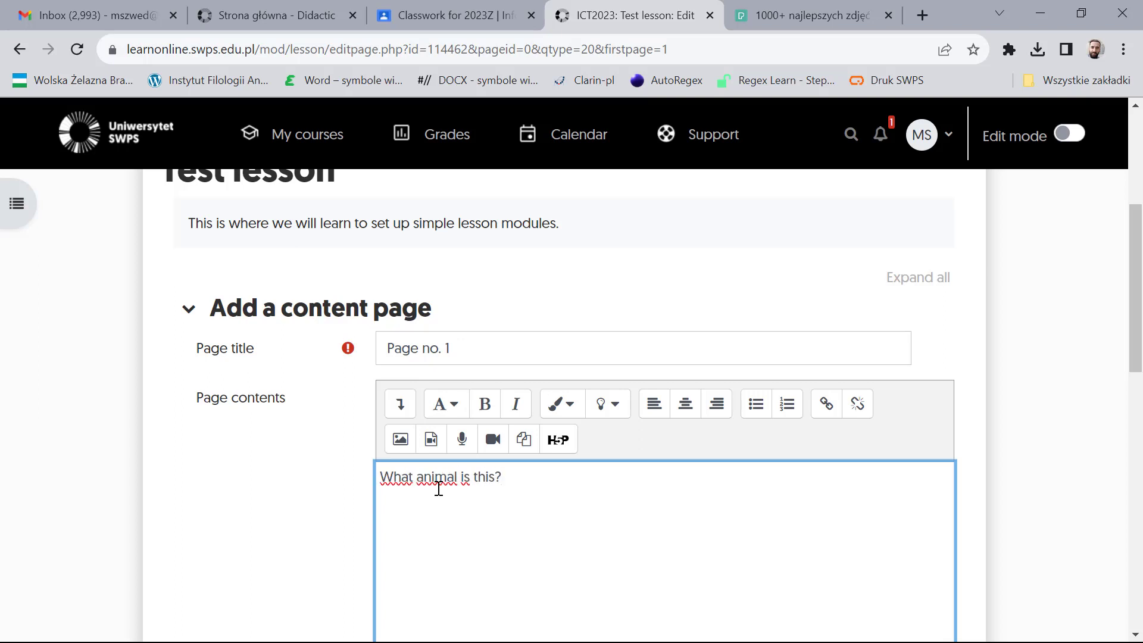
# Step: Upload the white horse photo from the Pobrane folder as an image for the page contents
pyautogui.click(400, 440)
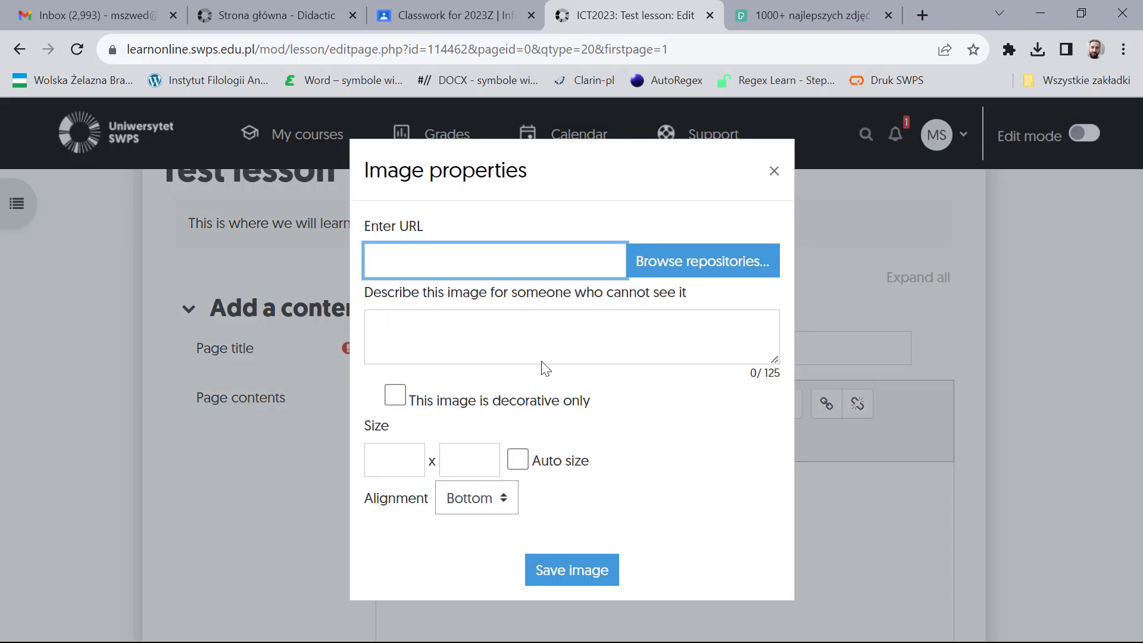
pyautogui.click(695, 268)
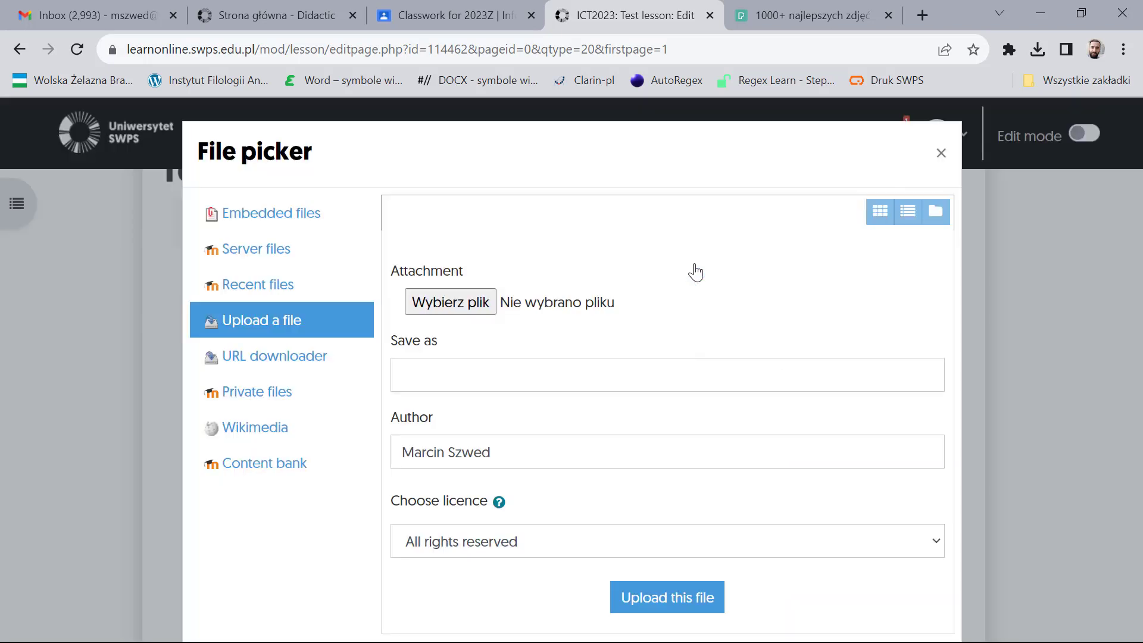
pyautogui.click(469, 308)
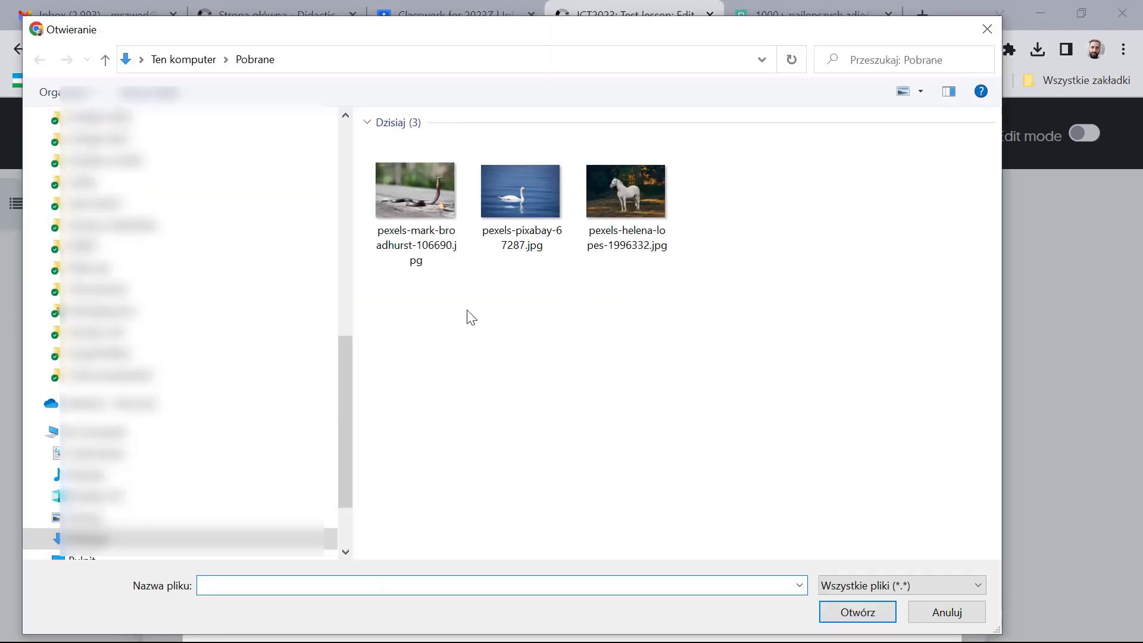
pyautogui.moveTo(352, 309); pyautogui.dragTo(42, 310)
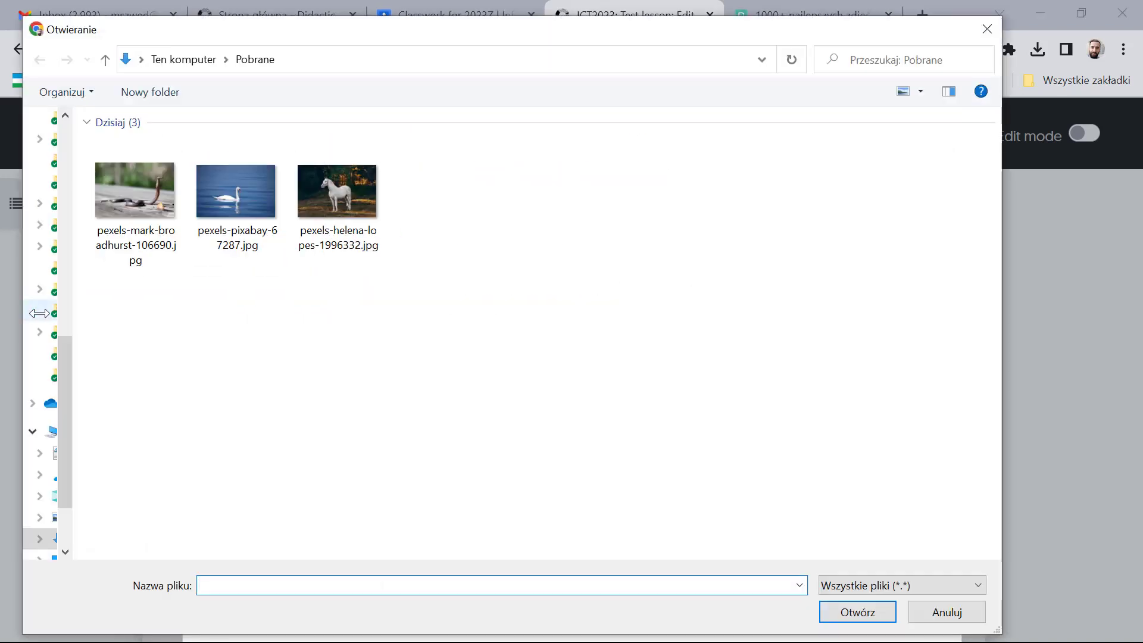
pyautogui.doubleClick(381, 207)
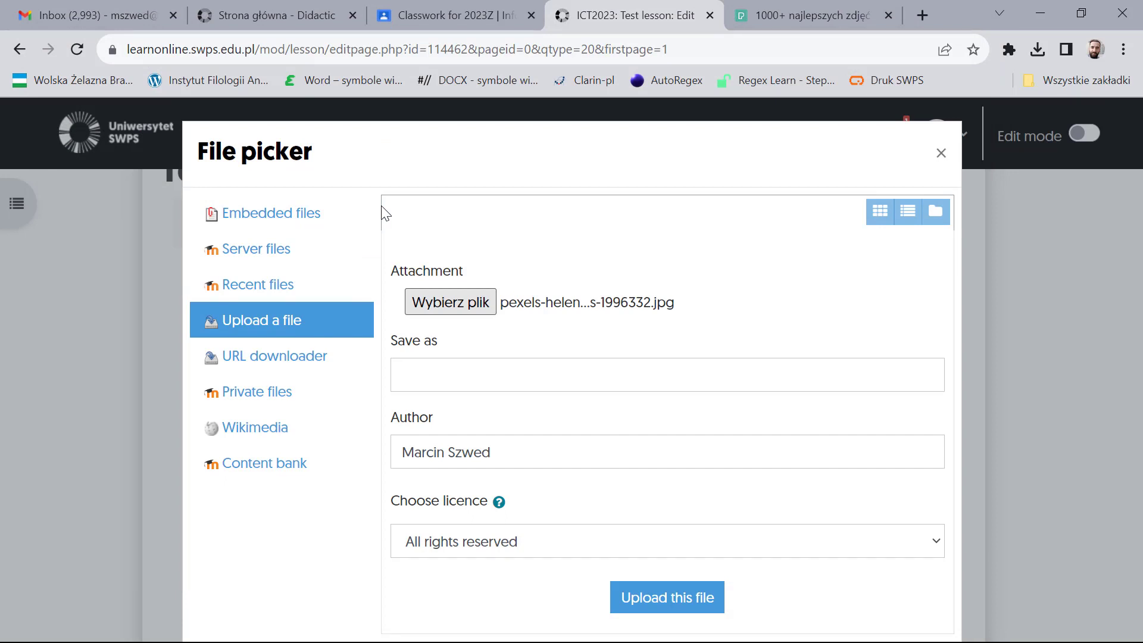
pyautogui.click(649, 602)
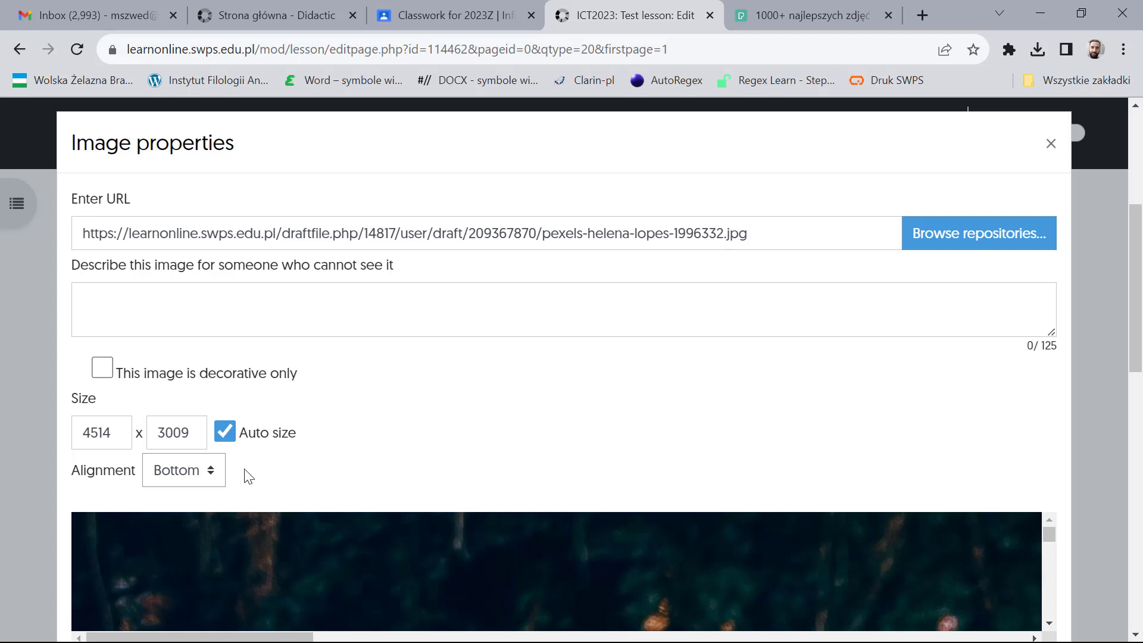
# Step: Set the horse image's width to 800 with auto size on, mark it as decorative only, and save it into the page contents
pyautogui.moveTo(120, 434); pyautogui.dragTo(72, 437)
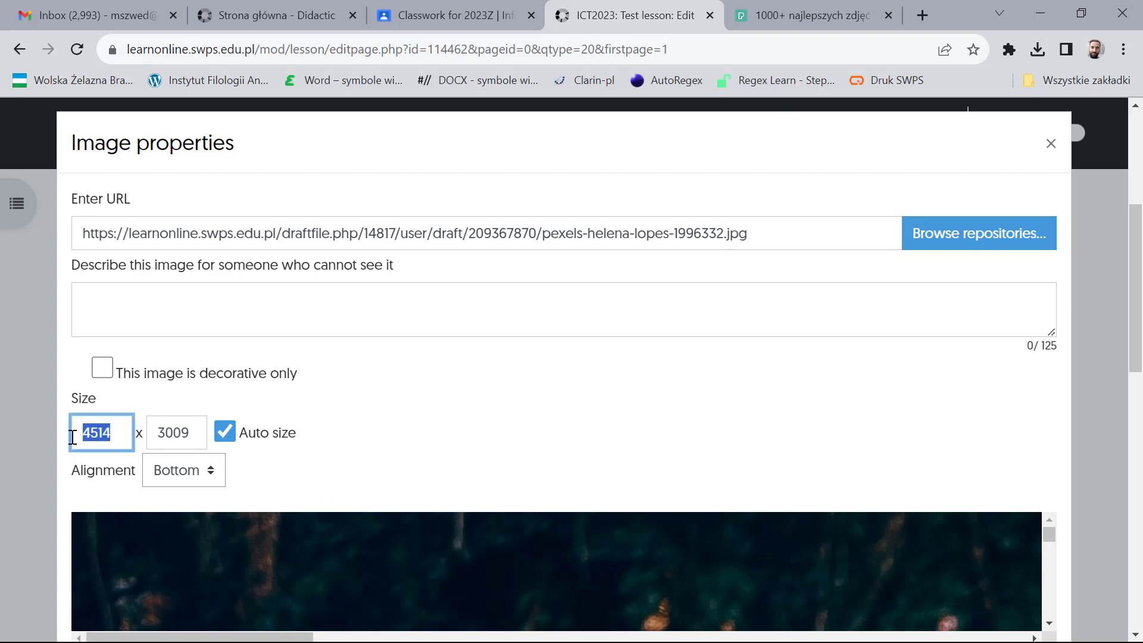
pyautogui.write('800')
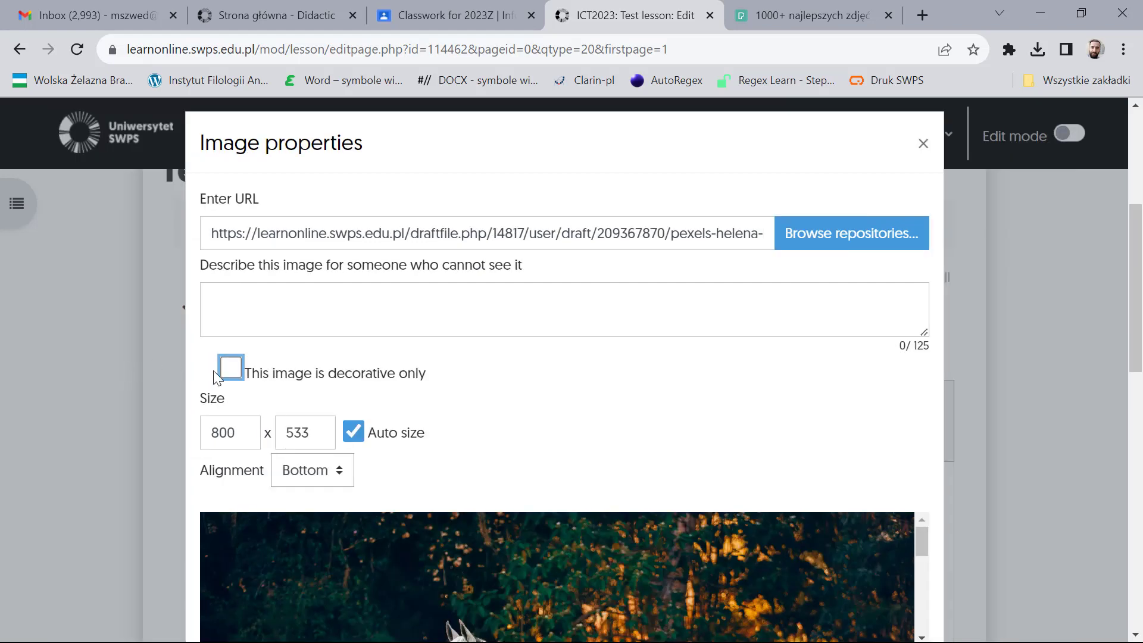
pyautogui.click(232, 369)
pyautogui.scroll(-6, 498, 415)
pyautogui.scroll(2, 498, 416)
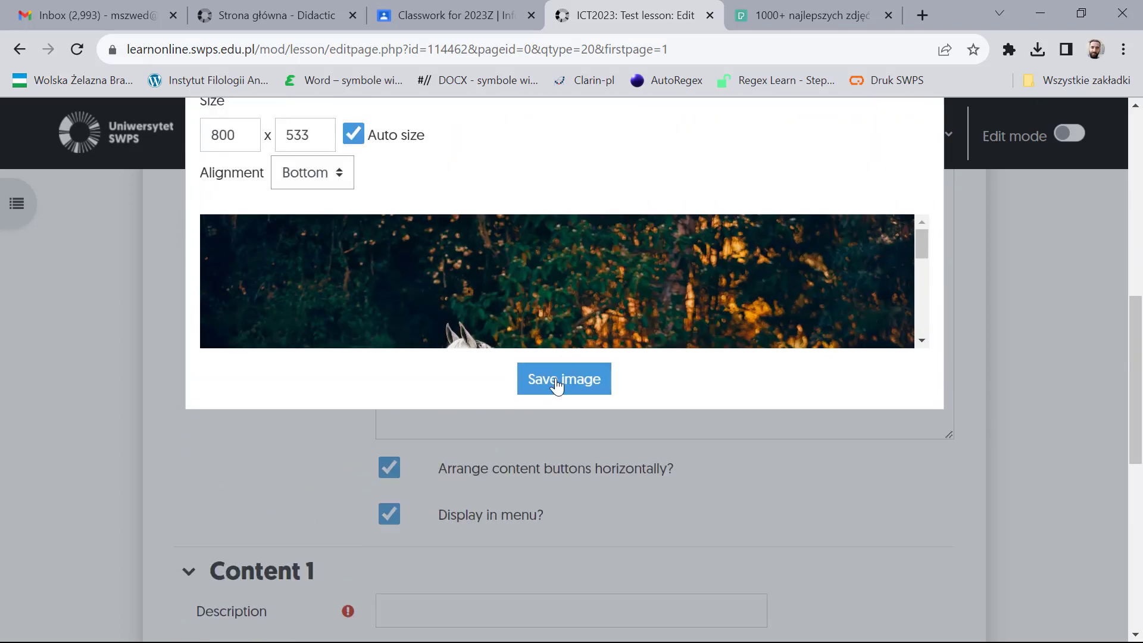
pyautogui.click(557, 382)
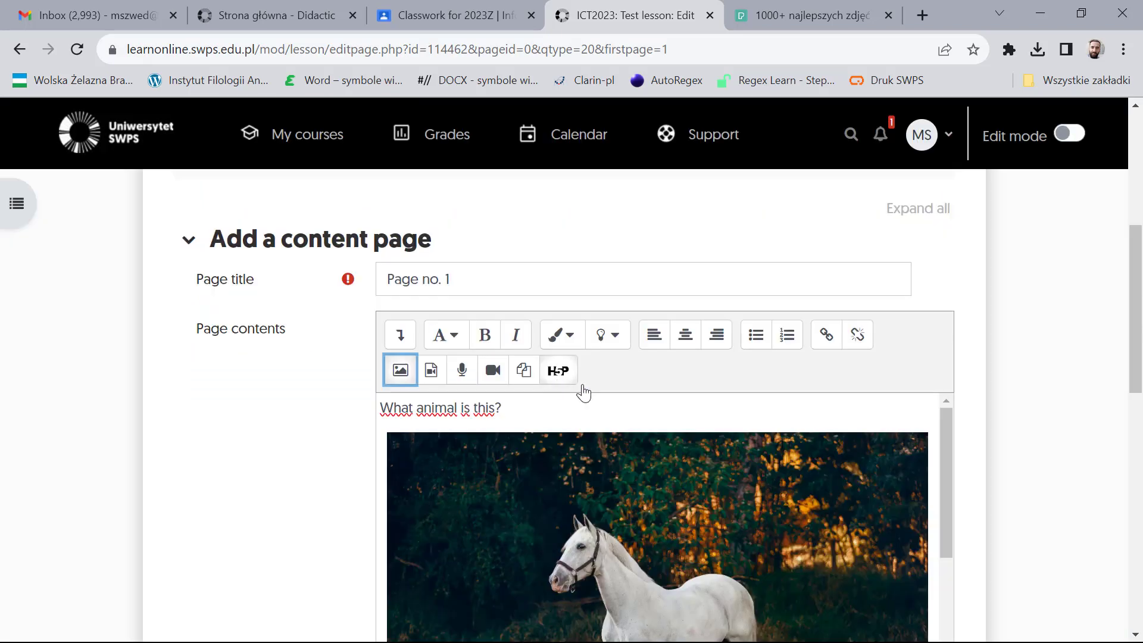
# Step: Turn off the horizontal arrangement of content buttons for the page
pyautogui.moveTo(947, 470); pyautogui.dragTo(948, 495)
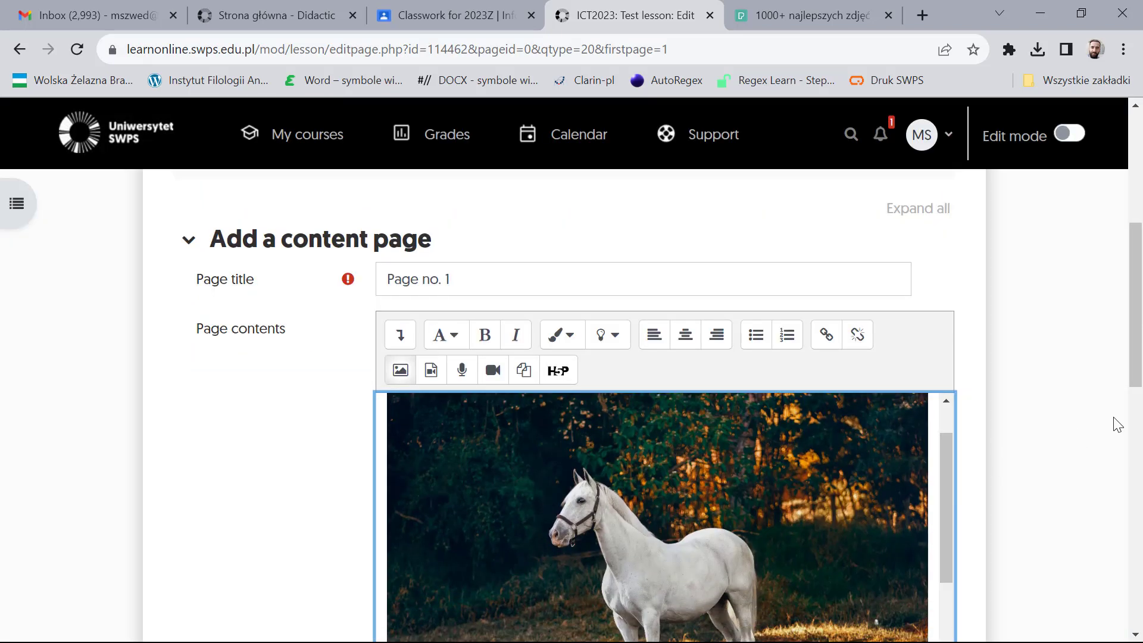
pyautogui.moveTo(1141, 339); pyautogui.dragTo(1142, 386)
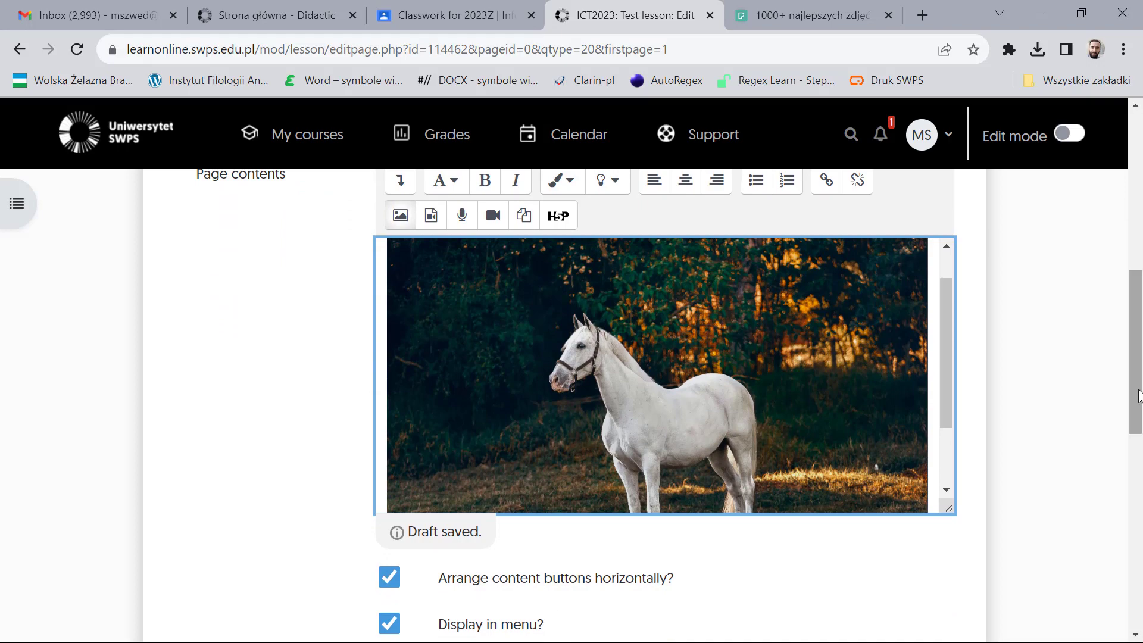
pyautogui.scroll(-2, 1095, 417)
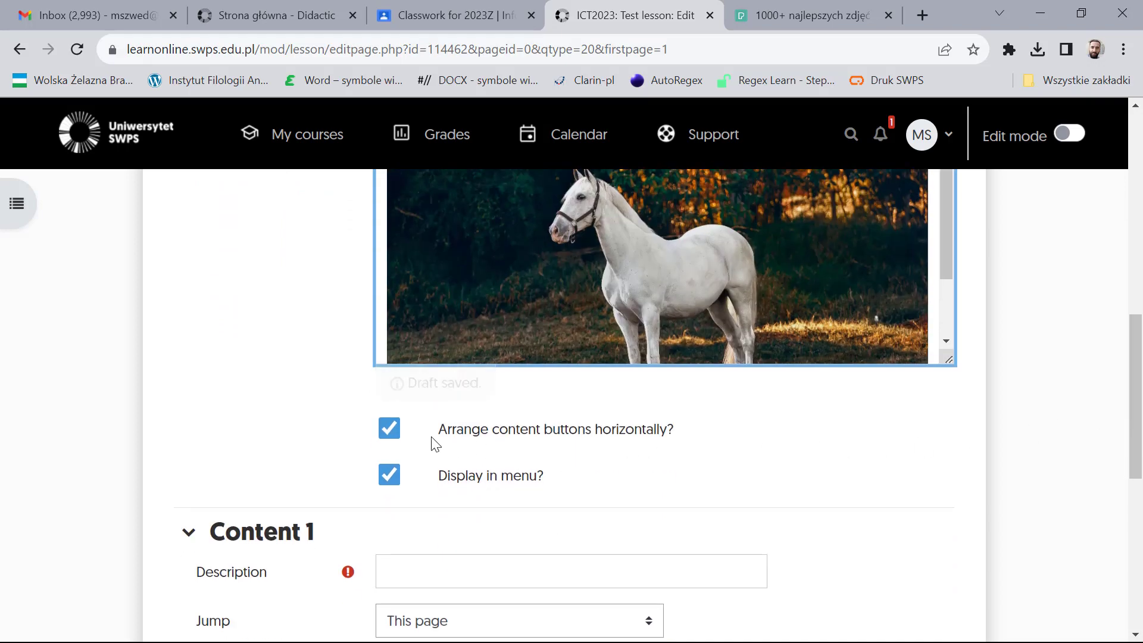
pyautogui.click(389, 392)
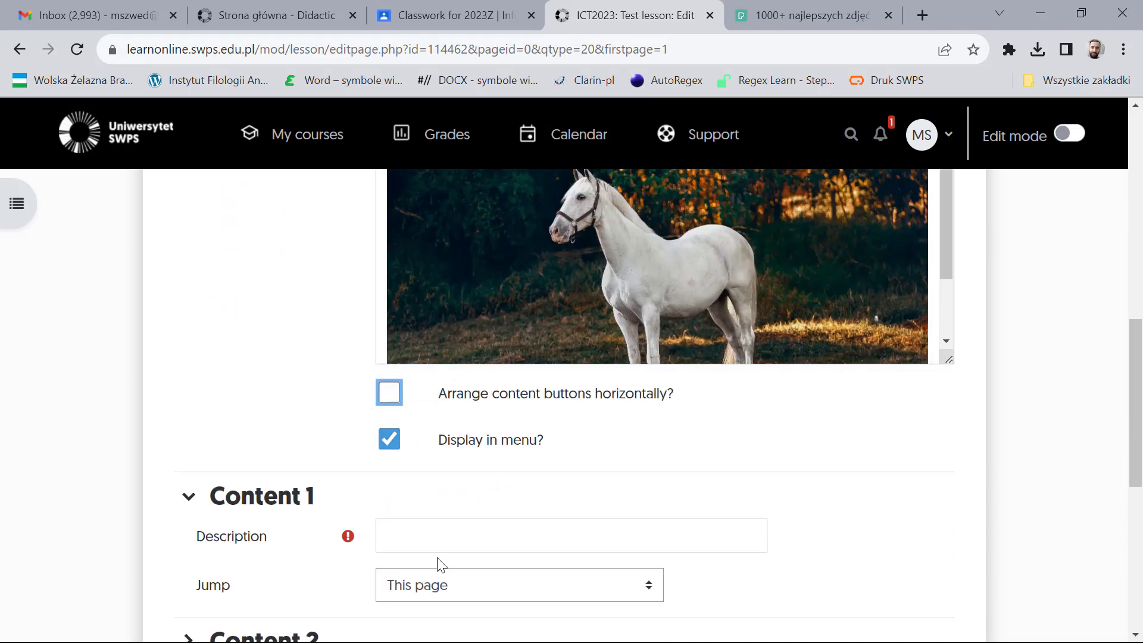
# Step: Fill in Content 1 with the description "This is a horse" and set its jump to Next page
pyautogui.click(434, 540)
pyautogui.write('This is ')
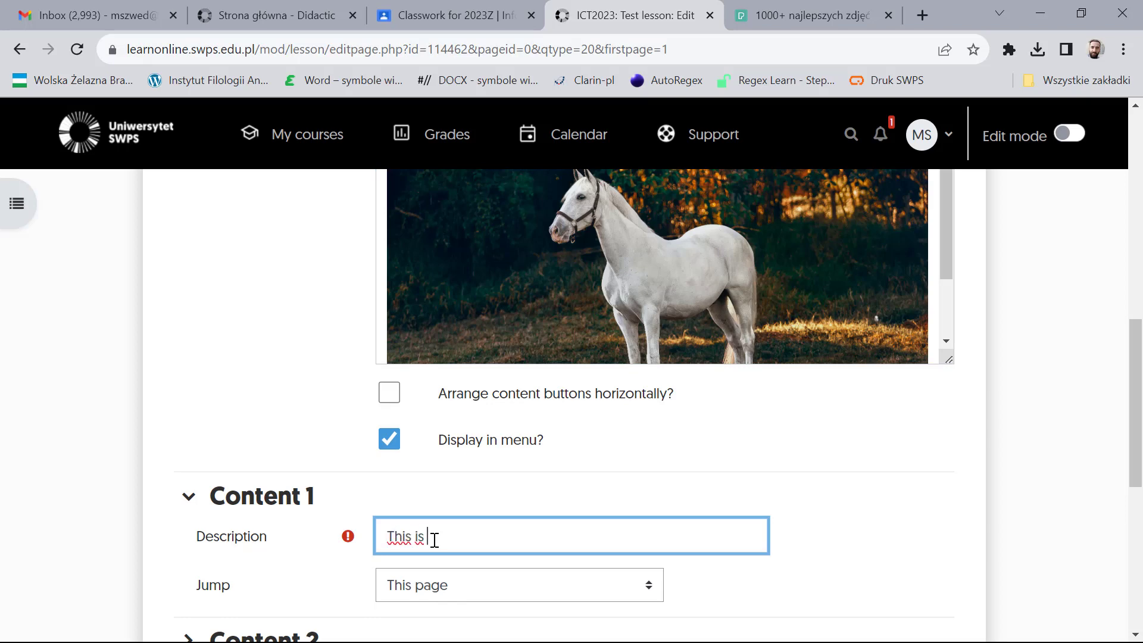
pyautogui.write('a horse')
pyautogui.scroll(-2, 433, 537)
pyautogui.click(647, 438)
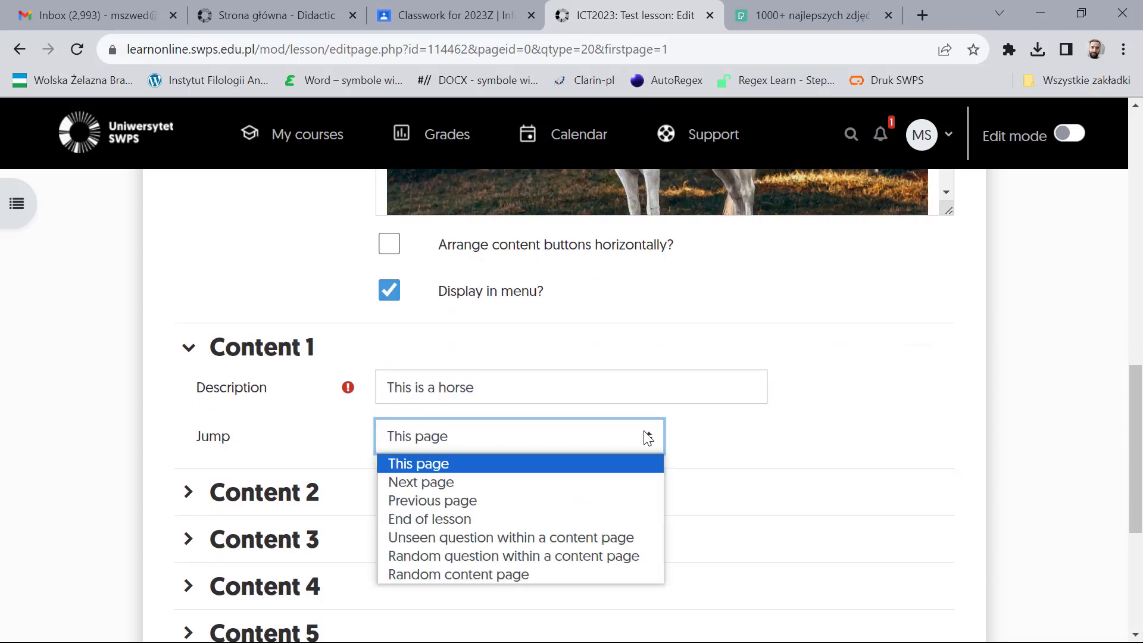
pyautogui.click(437, 484)
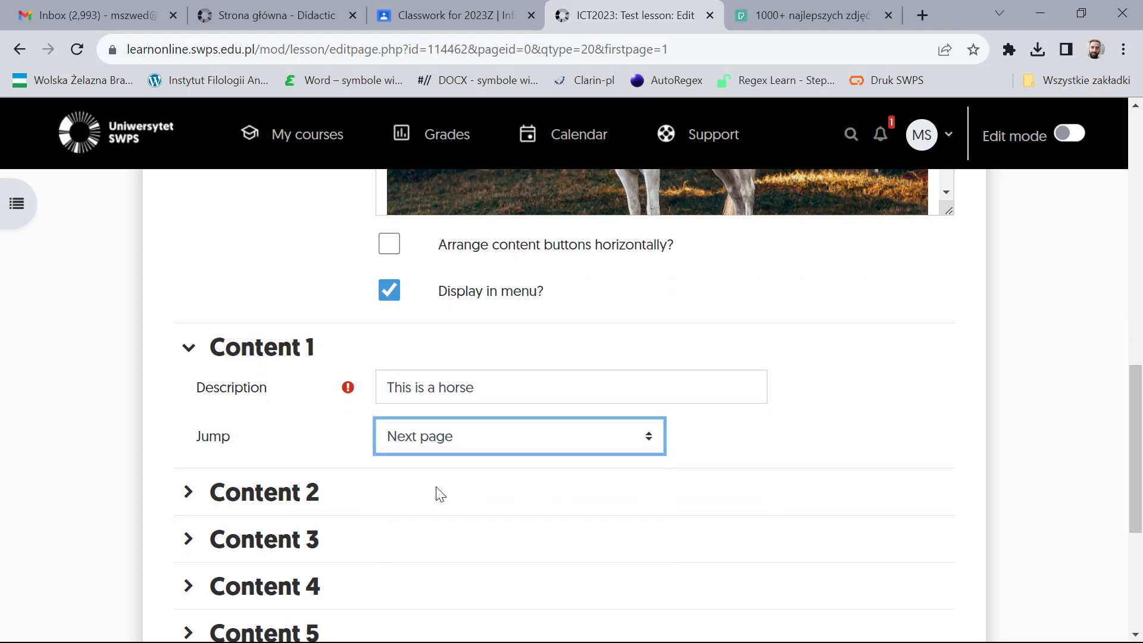
# Step: Fill in Content 2 with the description "This is a pig" and set its jump to This page
pyautogui.click(188, 492)
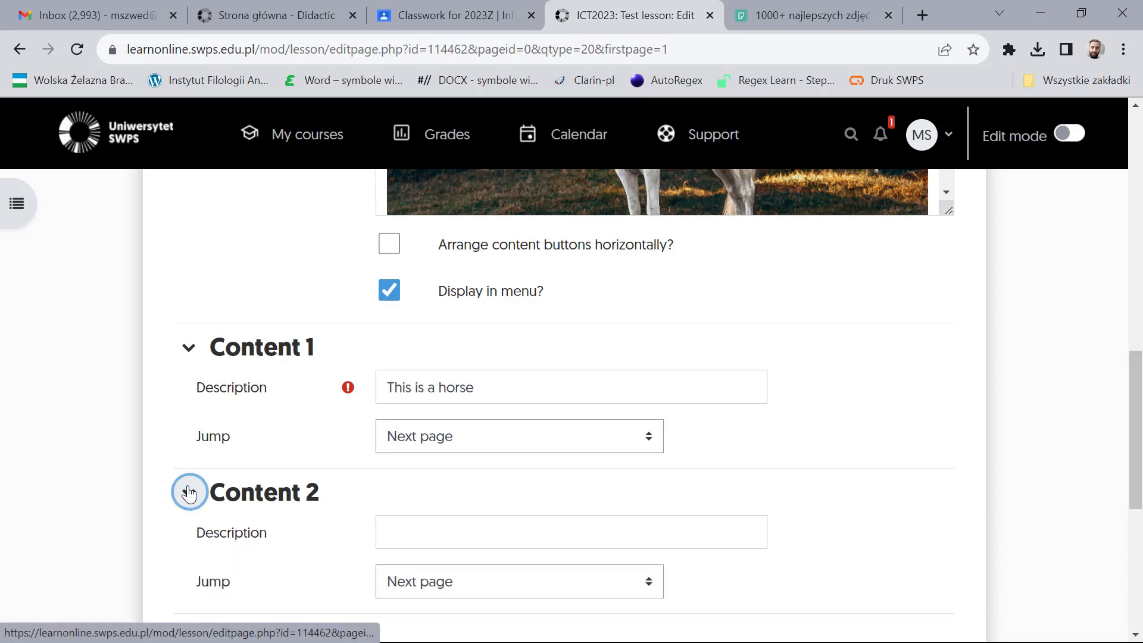
pyautogui.scroll(-2, 202, 482)
pyautogui.click(427, 388)
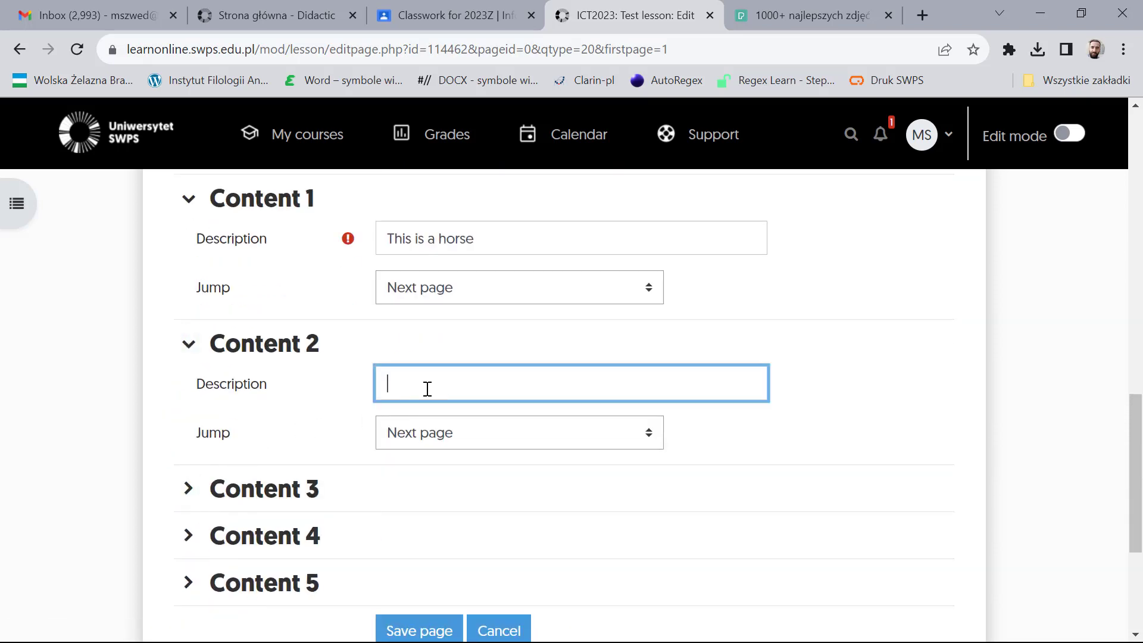
pyautogui.write('This is a pig')
pyautogui.click(653, 435)
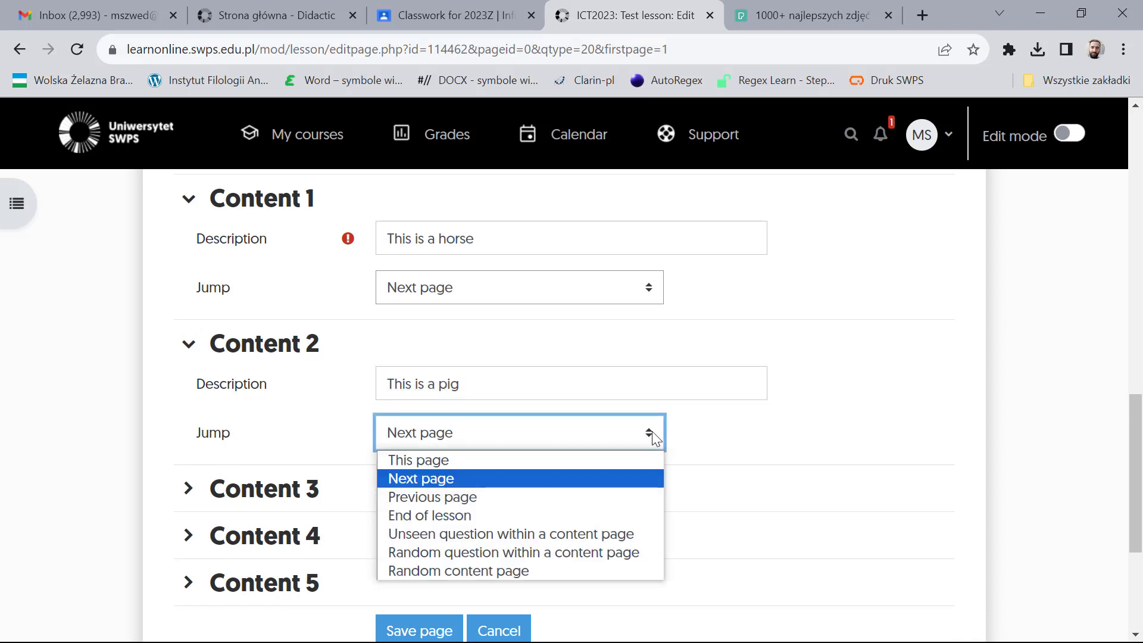
pyautogui.click(460, 459)
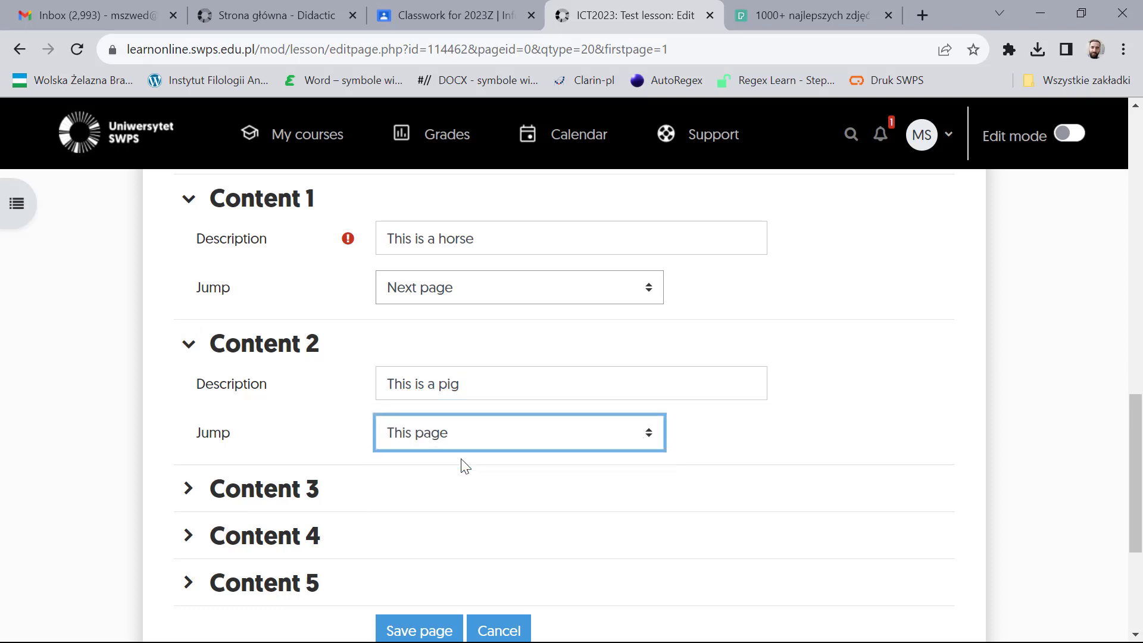
# Step: Fill in Content 3 with the description "I give up", set its jump to End of lesson, and save the page
pyautogui.click(190, 489)
pyautogui.click(463, 529)
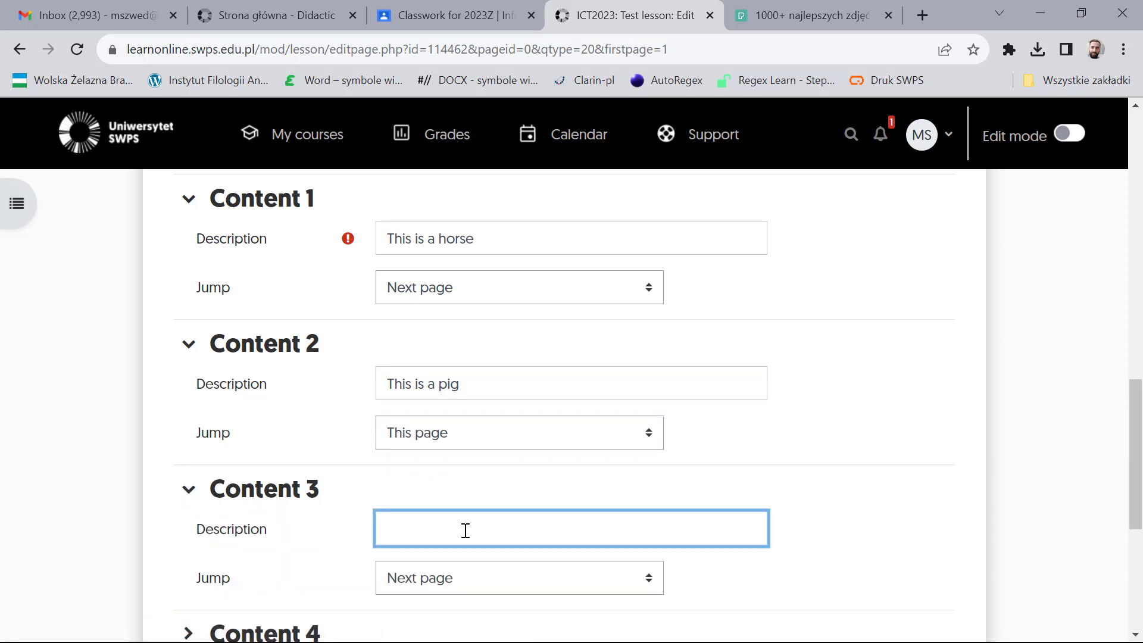
pyautogui.write('I give up')
pyautogui.click(650, 580)
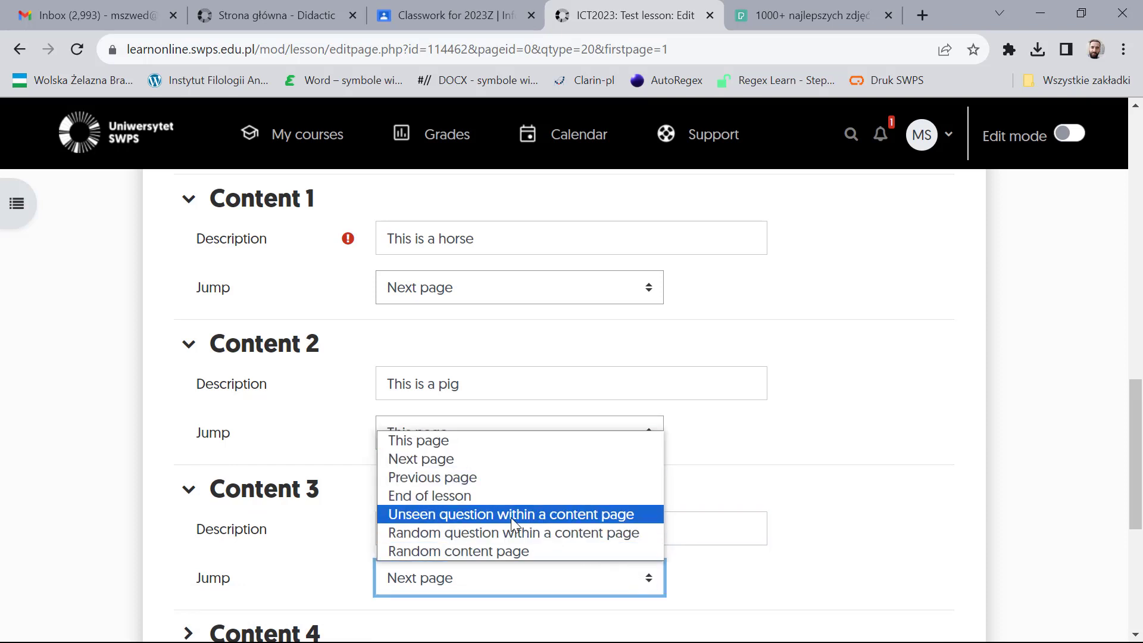
pyautogui.click(473, 497)
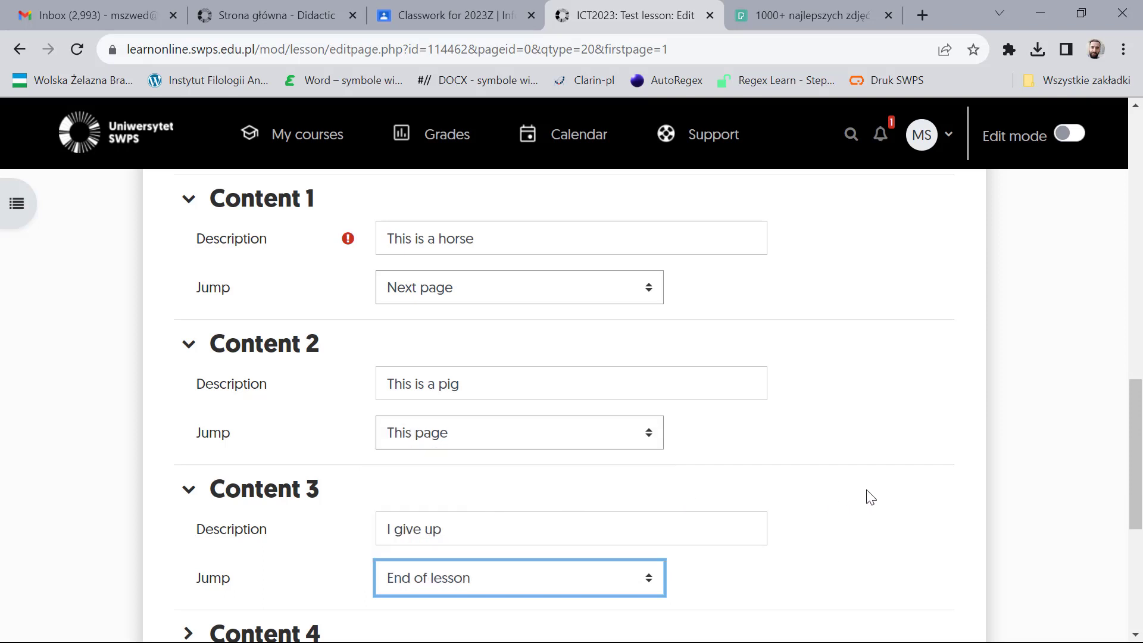
pyautogui.scroll(-5, 870, 497)
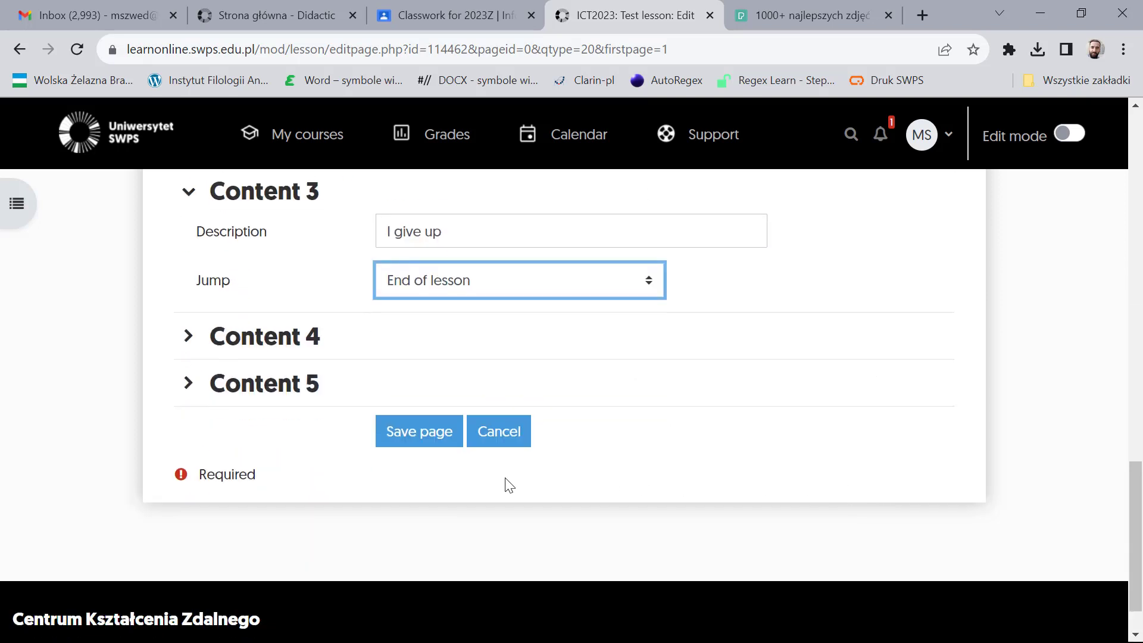
pyautogui.click(412, 446)
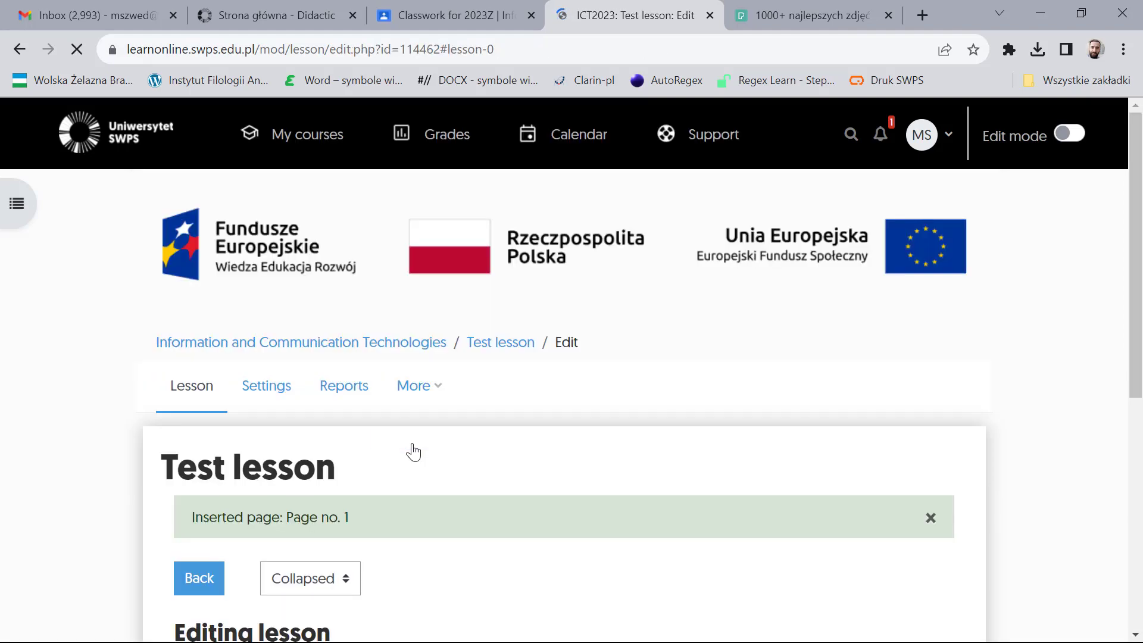
# Step: Add a new content page after Page no. 1 and title it "Page no. 2"
pyautogui.scroll(-5, 462, 452)
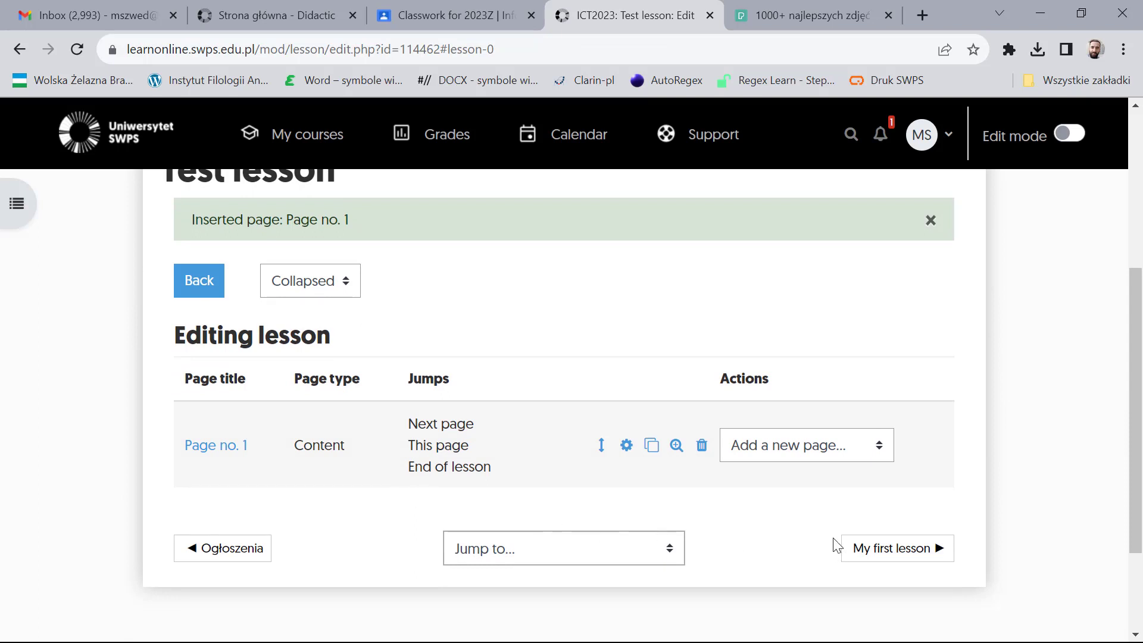
pyautogui.click(832, 450)
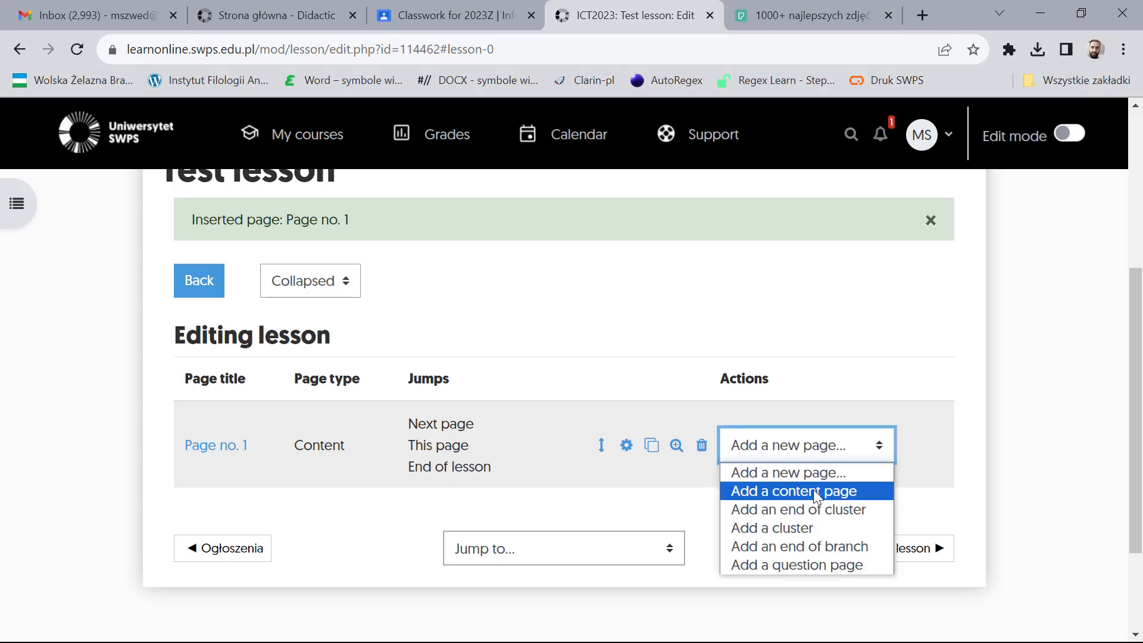
pyautogui.click(813, 493)
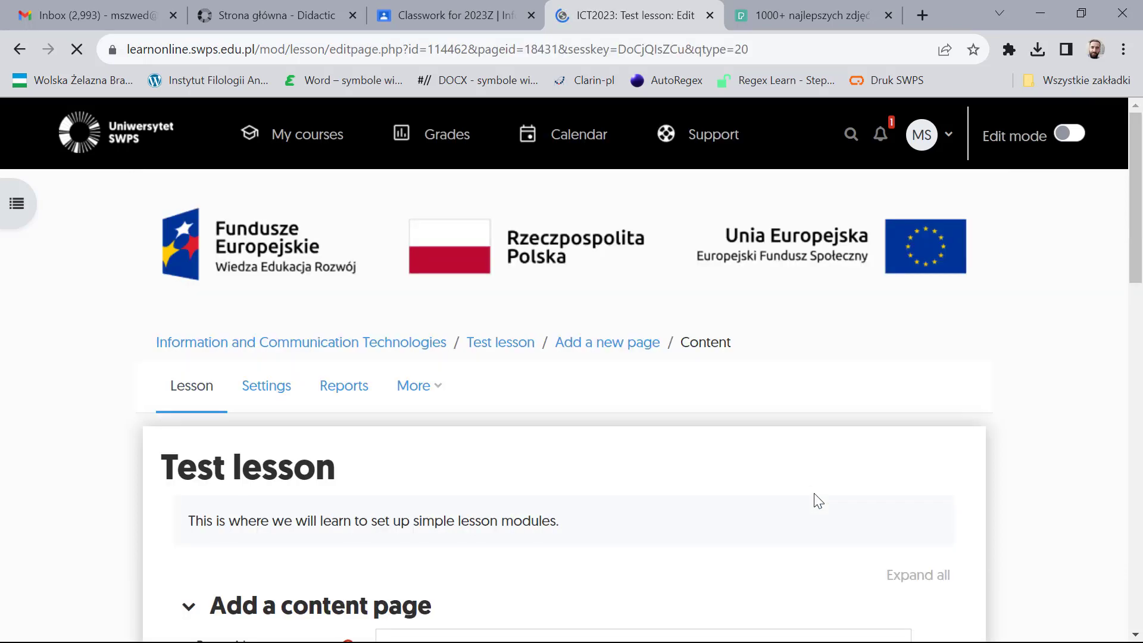
pyautogui.scroll(-2, 818, 500)
pyautogui.click(527, 346)
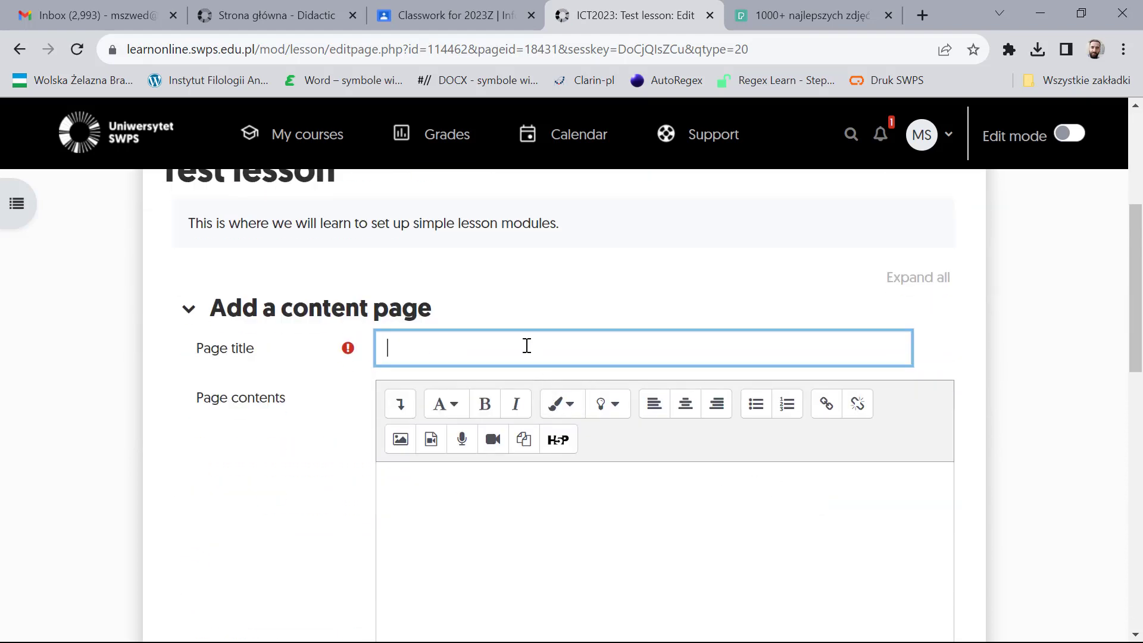
pyautogui.write('Page no. 2')
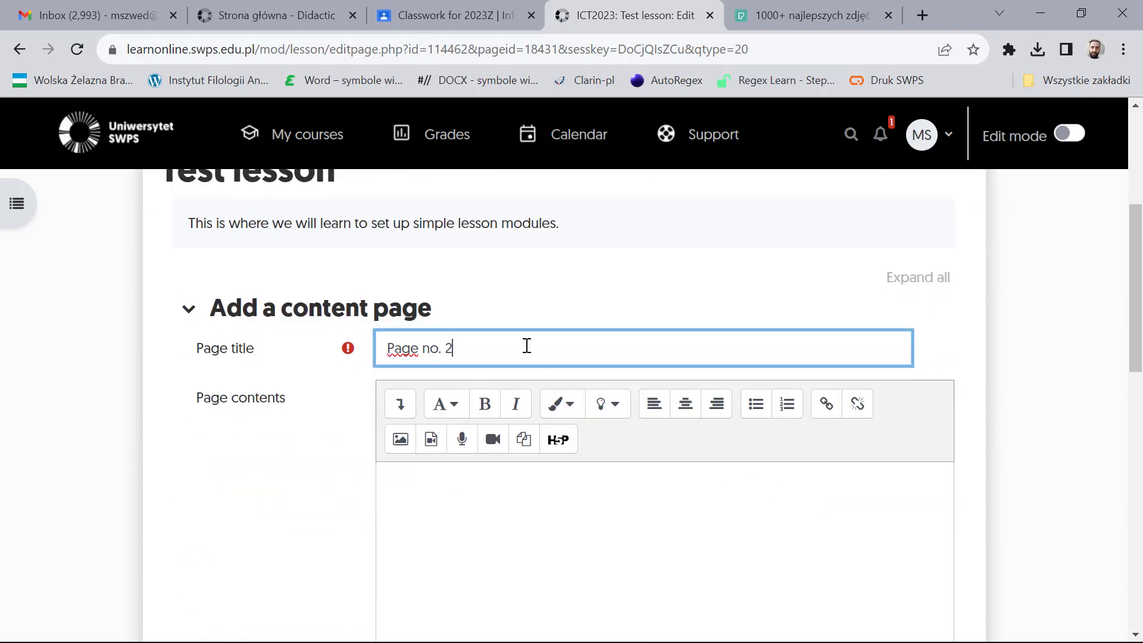
# Step: Enter the question "What animal is this?" in the page contents
pyautogui.click(569, 480)
pyautogui.write('What an')
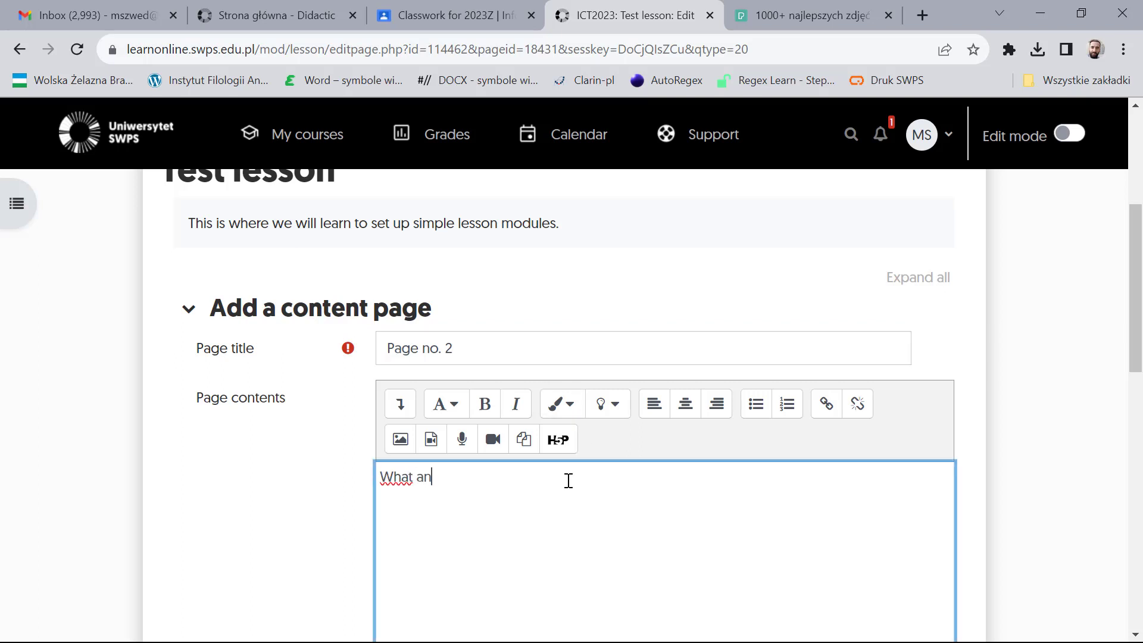
pyautogui.write('imal is this?')
# Step: Upload the swan picture pexels-pixabay-67287.jpg from the computer as an image for the page contents
pyautogui.click(400, 439)
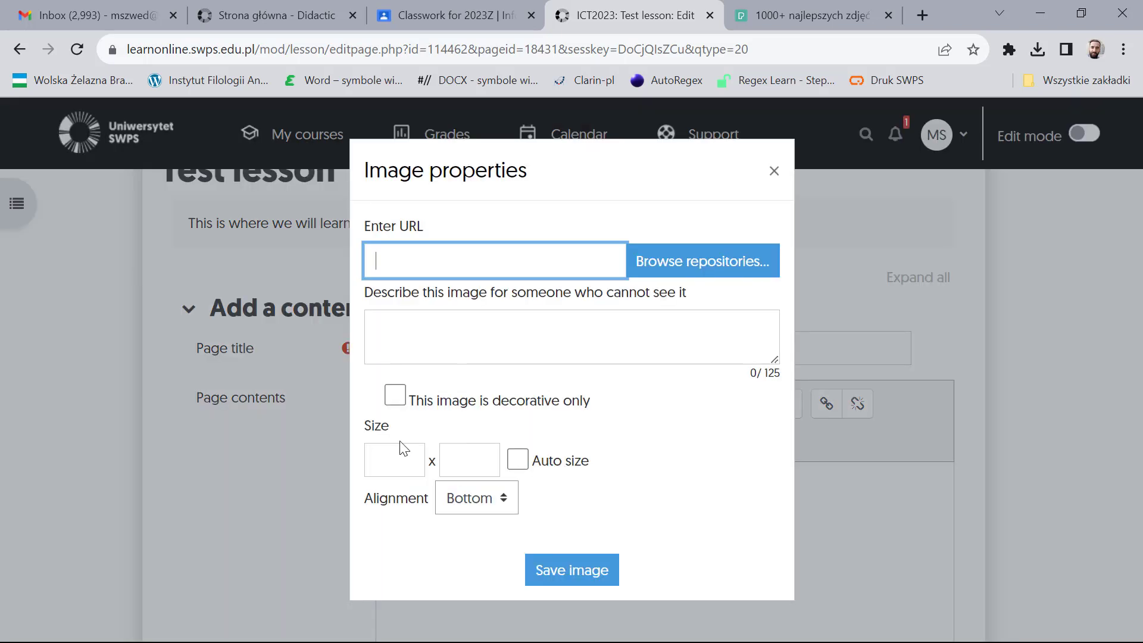
pyautogui.click(691, 268)
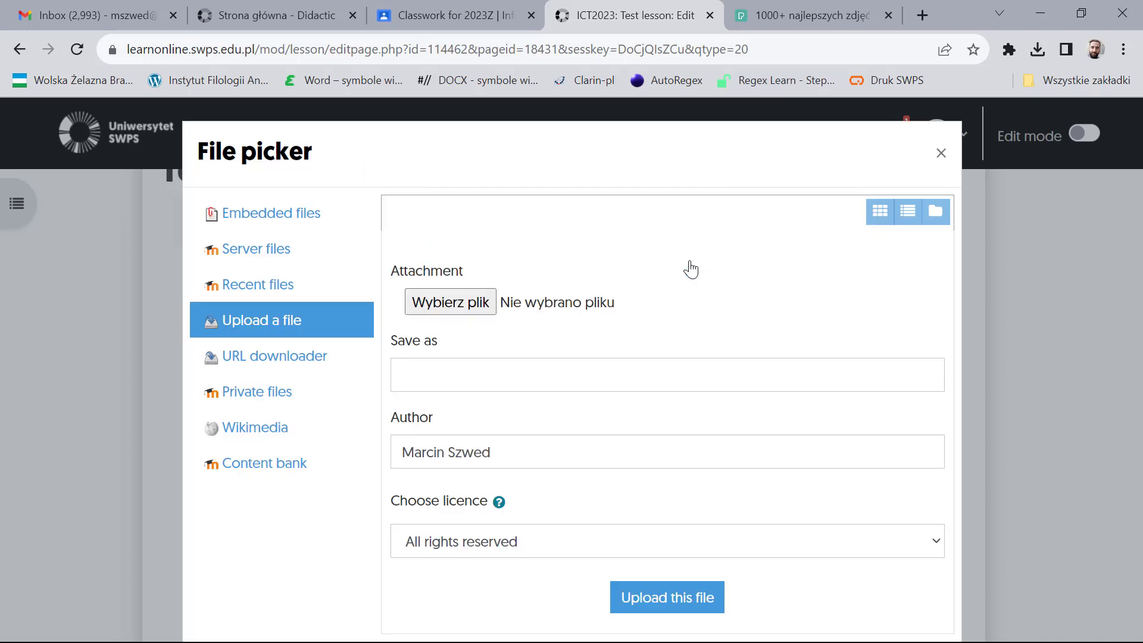
pyautogui.click(474, 304)
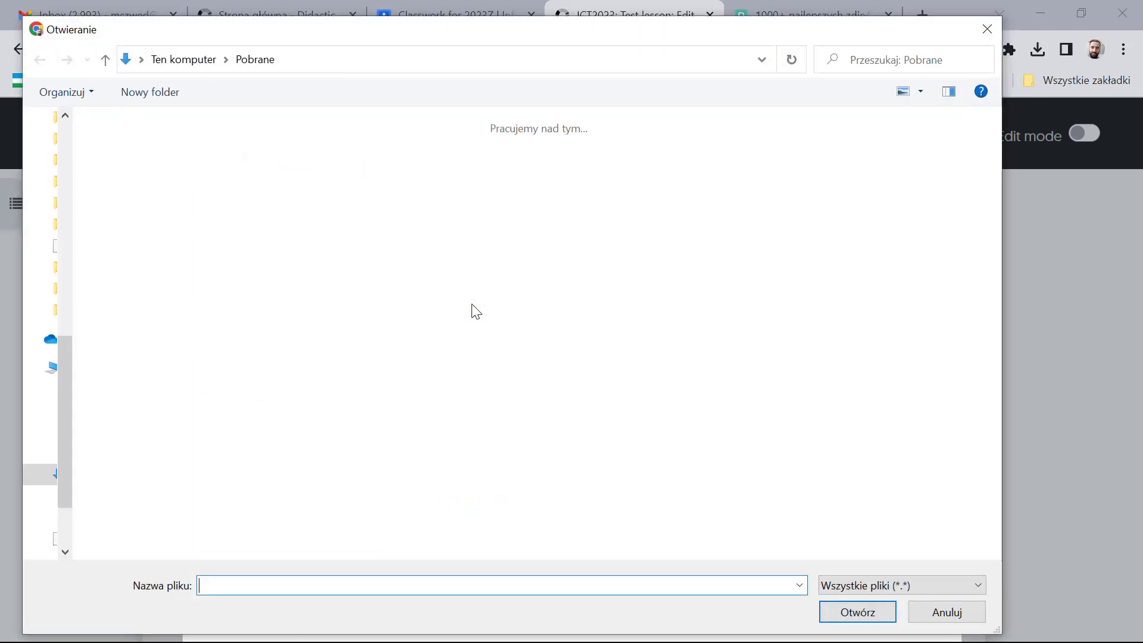
pyautogui.doubleClick(243, 194)
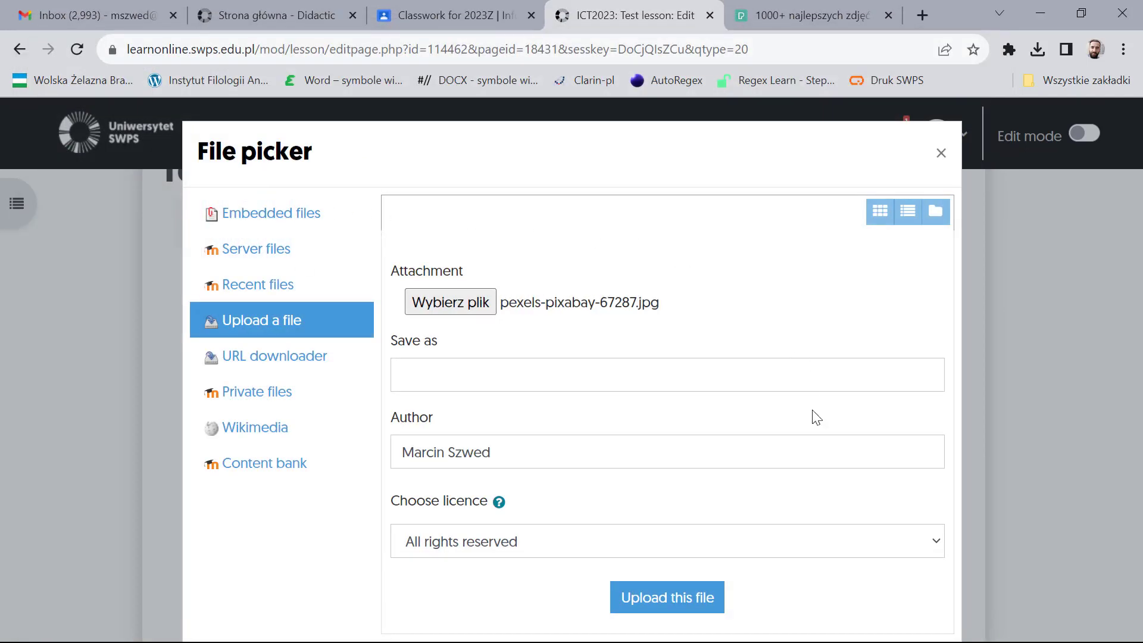
pyautogui.click(698, 597)
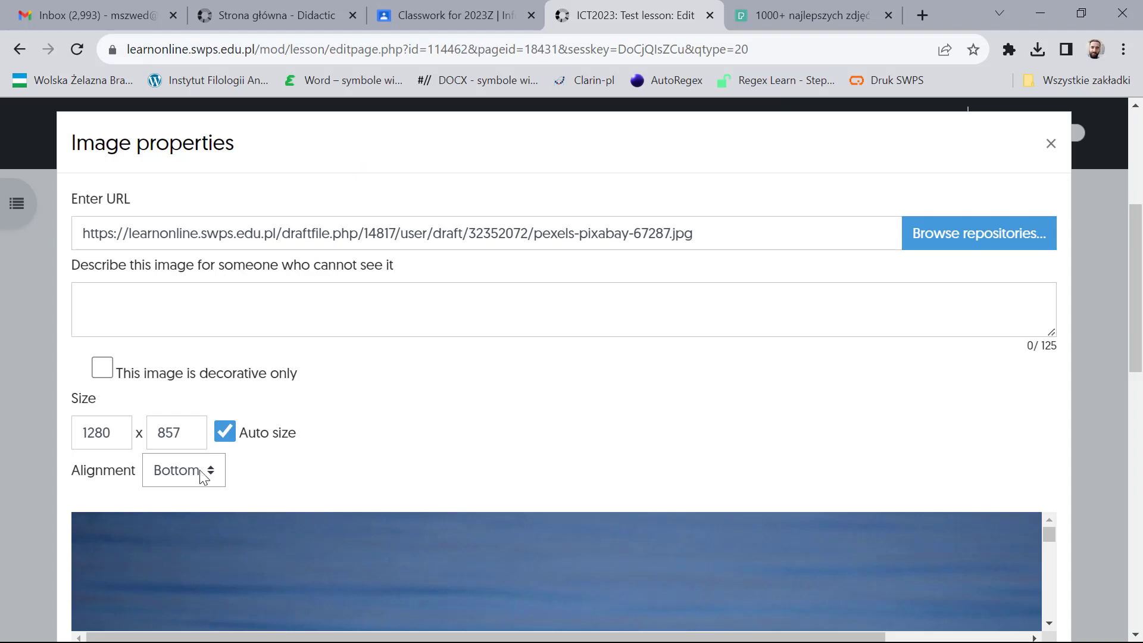
# Step: Set the swan image's width to 800 with auto size on, mark it as decorative only, and save it into the page contents
pyautogui.moveTo(117, 429); pyautogui.dragTo(66, 435)
pyautogui.write('800')
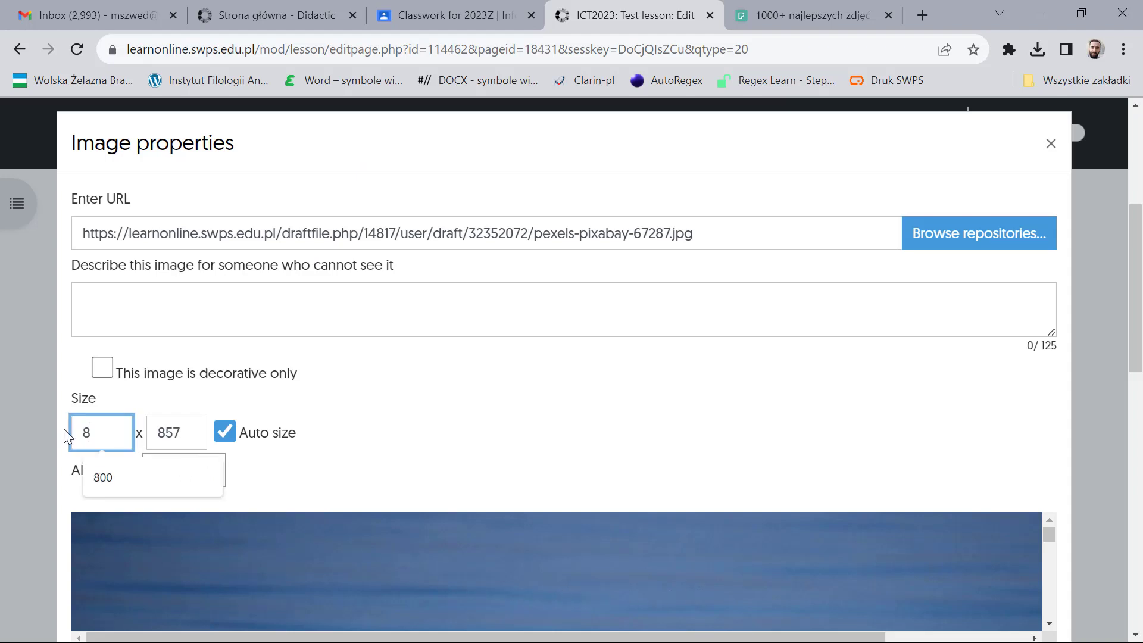
pyautogui.click(103, 375)
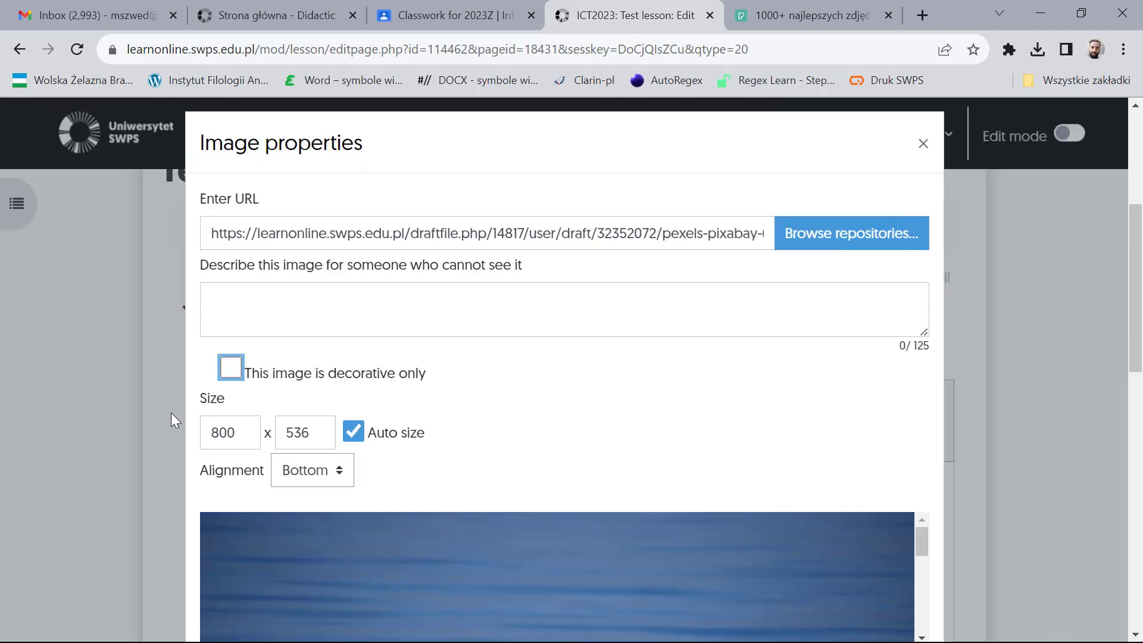
pyautogui.click(230, 368)
pyautogui.scroll(-2, 622, 416)
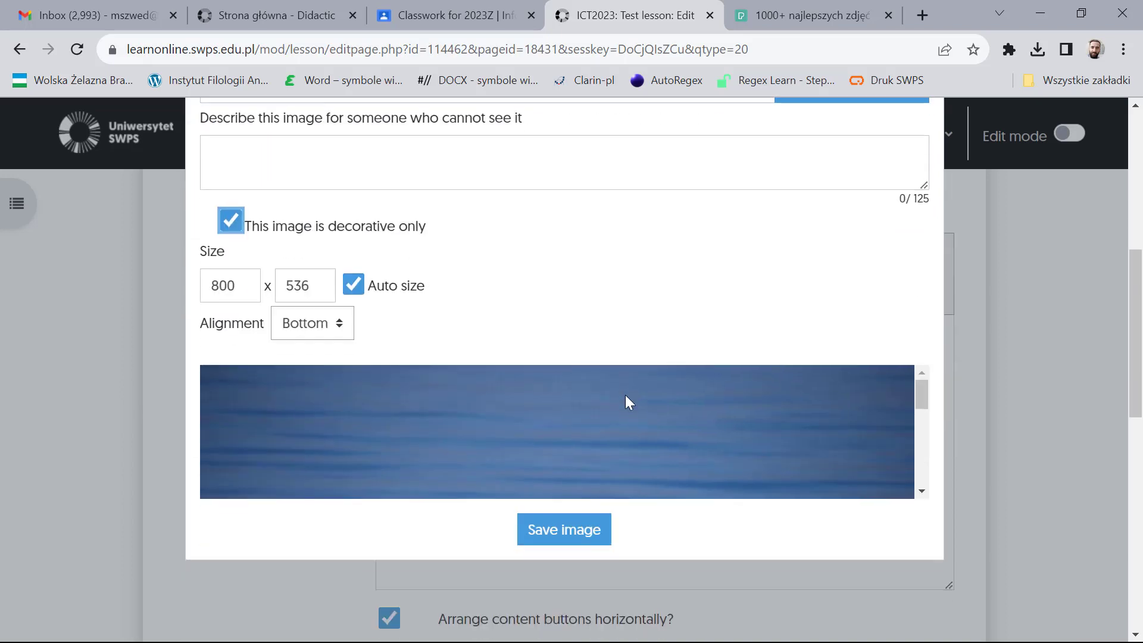
pyautogui.moveTo(926, 390); pyautogui.dragTo(923, 451)
pyautogui.click(582, 536)
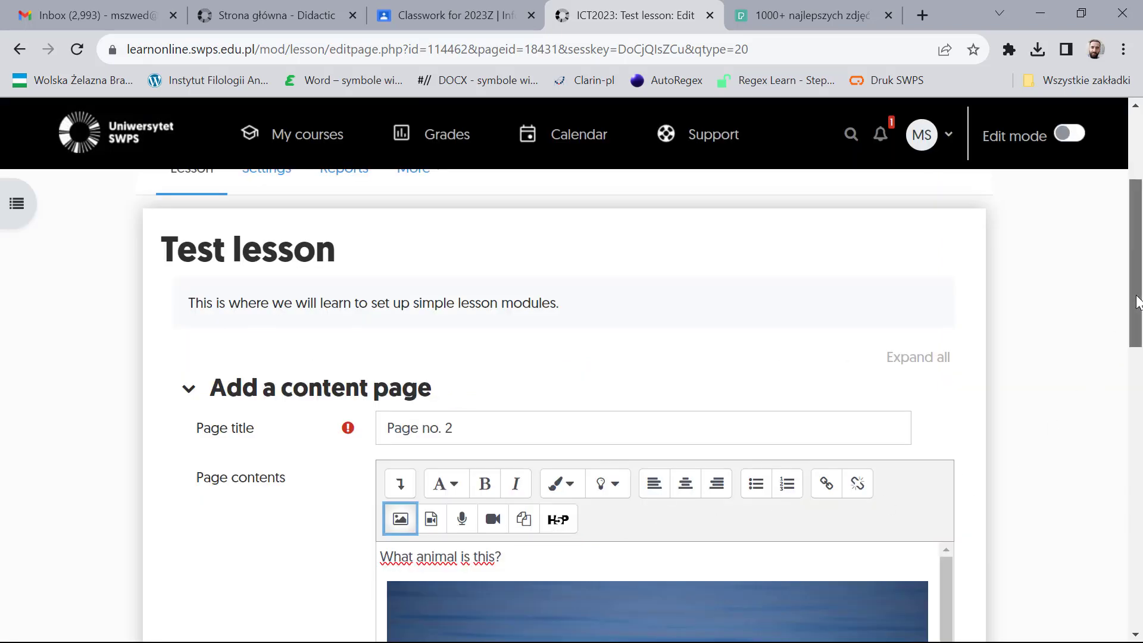
# Step: Turn off the horizontal content buttons and fill in Content 1 with the description "This is a swan" and the jump Next page
pyautogui.moveTo(1132, 311); pyautogui.dragTo(1140, 407)
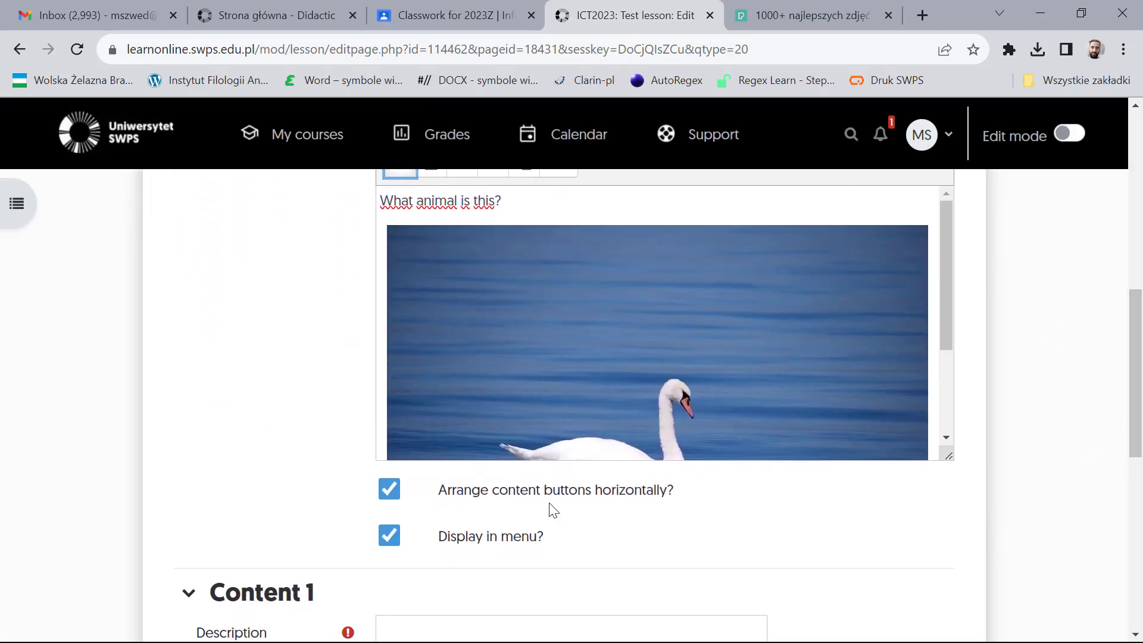
pyautogui.click(389, 489)
pyautogui.scroll(-2, 908, 520)
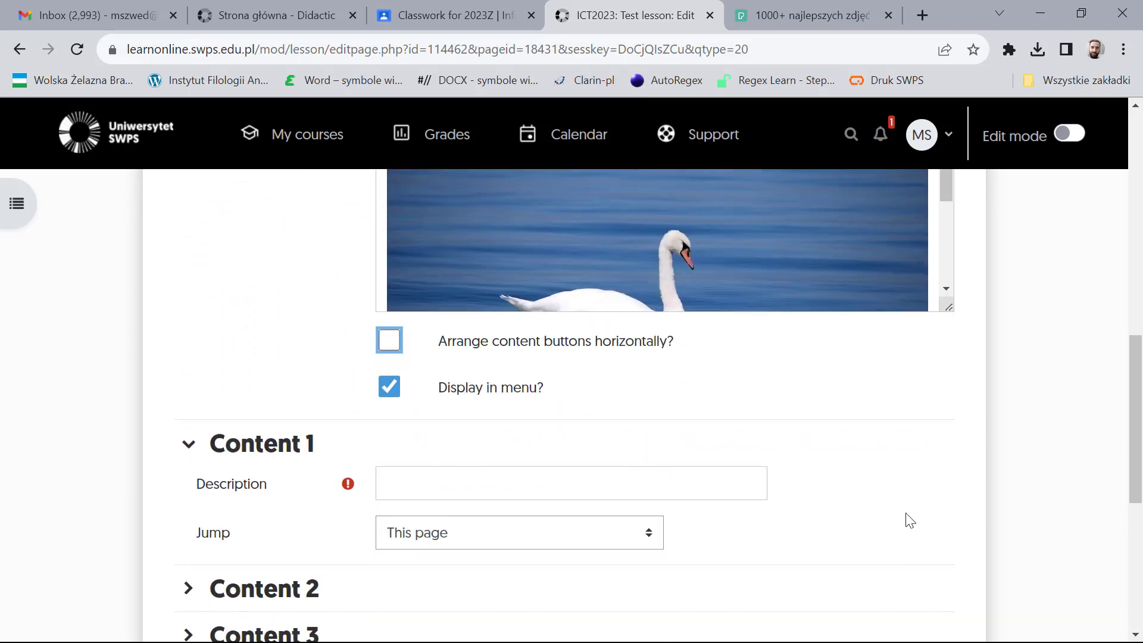
pyautogui.click(504, 494)
pyautogui.write('This ')
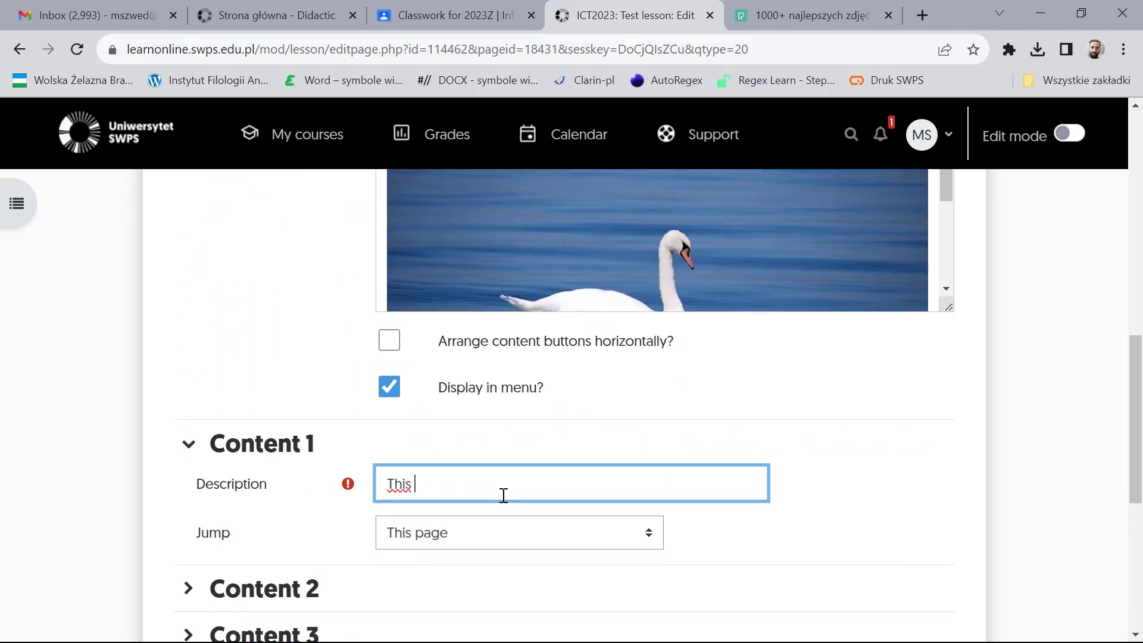
pyautogui.write('is a swan')
pyautogui.click(648, 533)
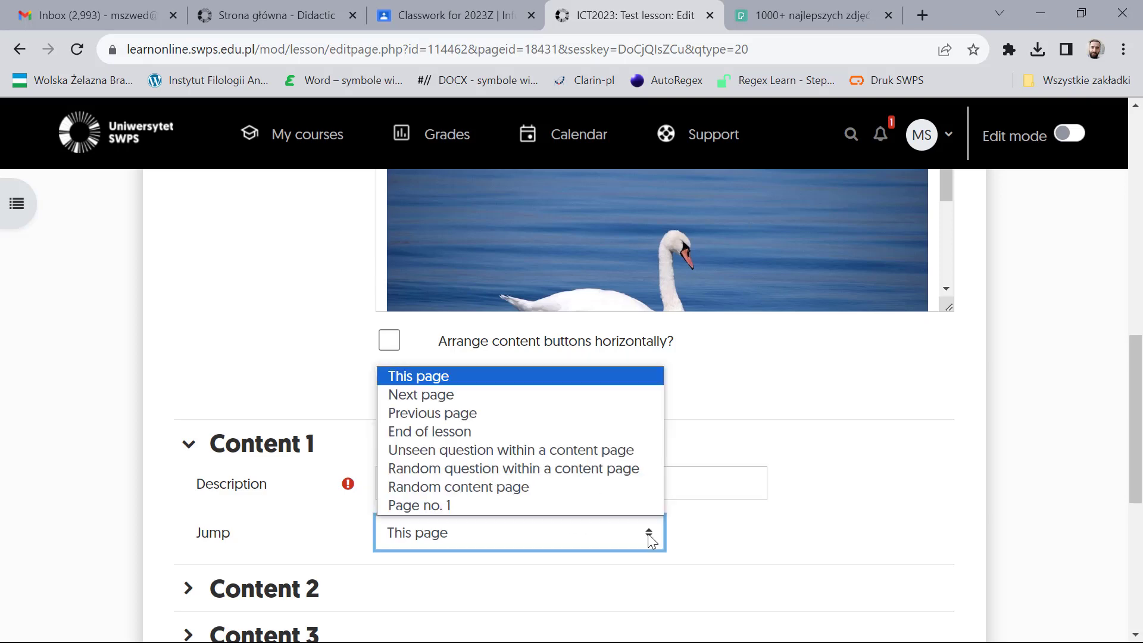
pyautogui.click(434, 396)
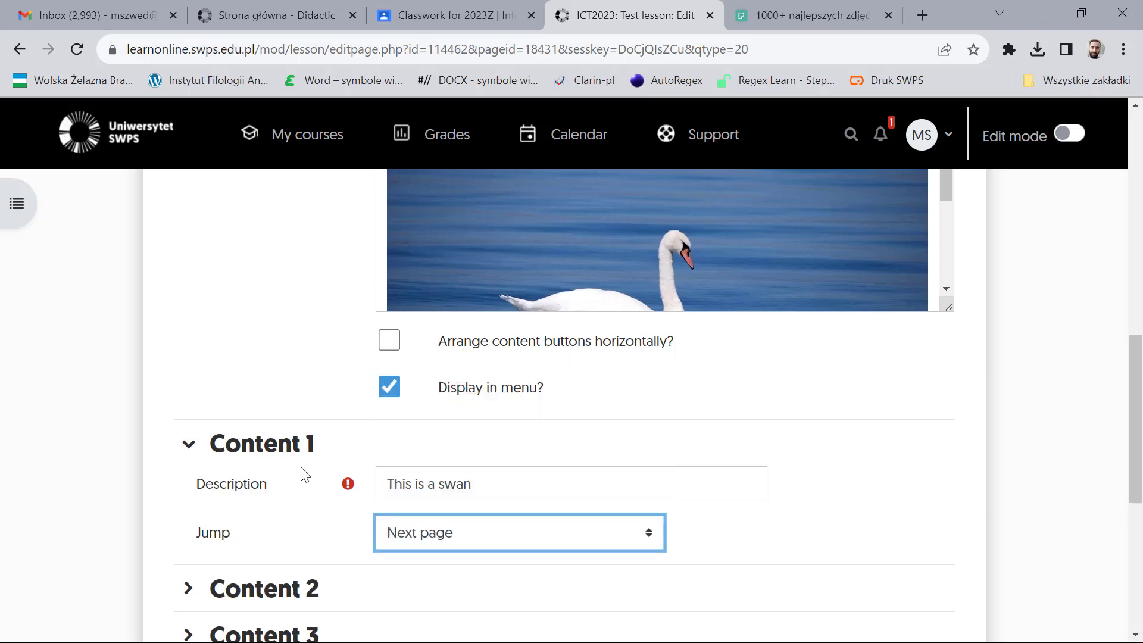
# Step: Fill in Content 2 with the description "This is a spider" and set its jump to This page
pyautogui.click(188, 588)
pyautogui.scroll(-2, 182, 556)
pyautogui.click(443, 471)
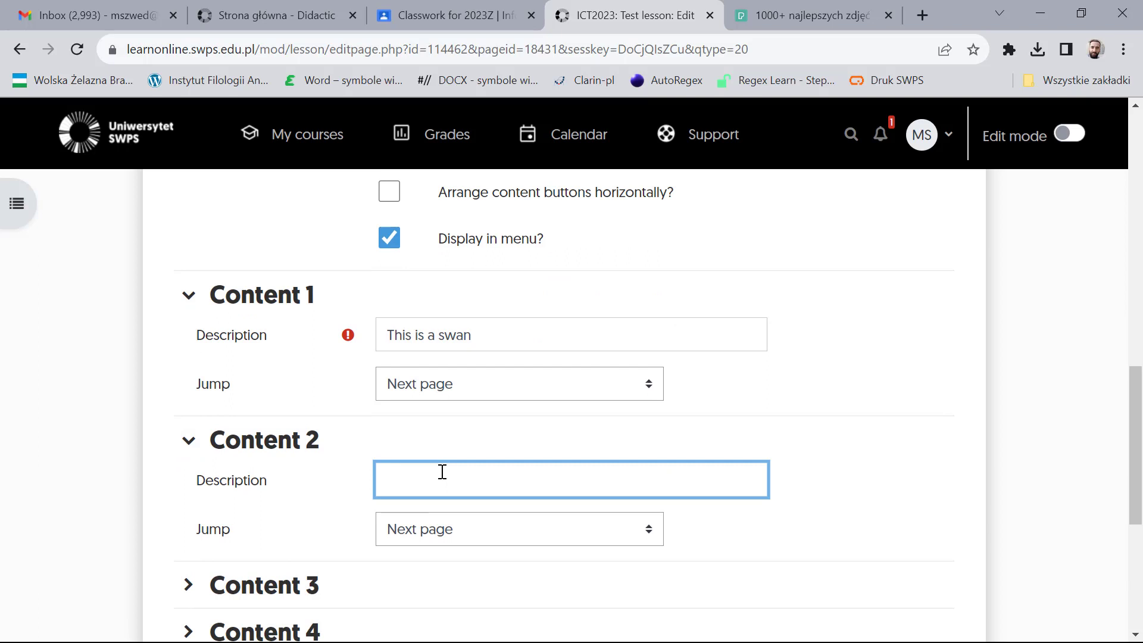
pyautogui.write('This is a spider')
pyautogui.click(645, 529)
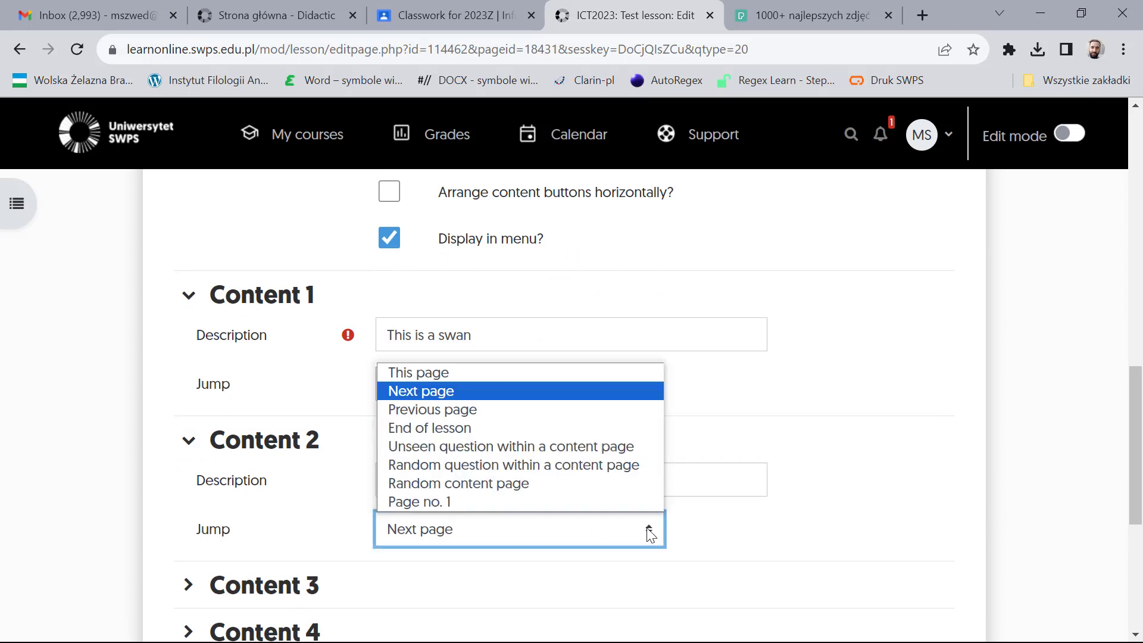
pyautogui.click(456, 412)
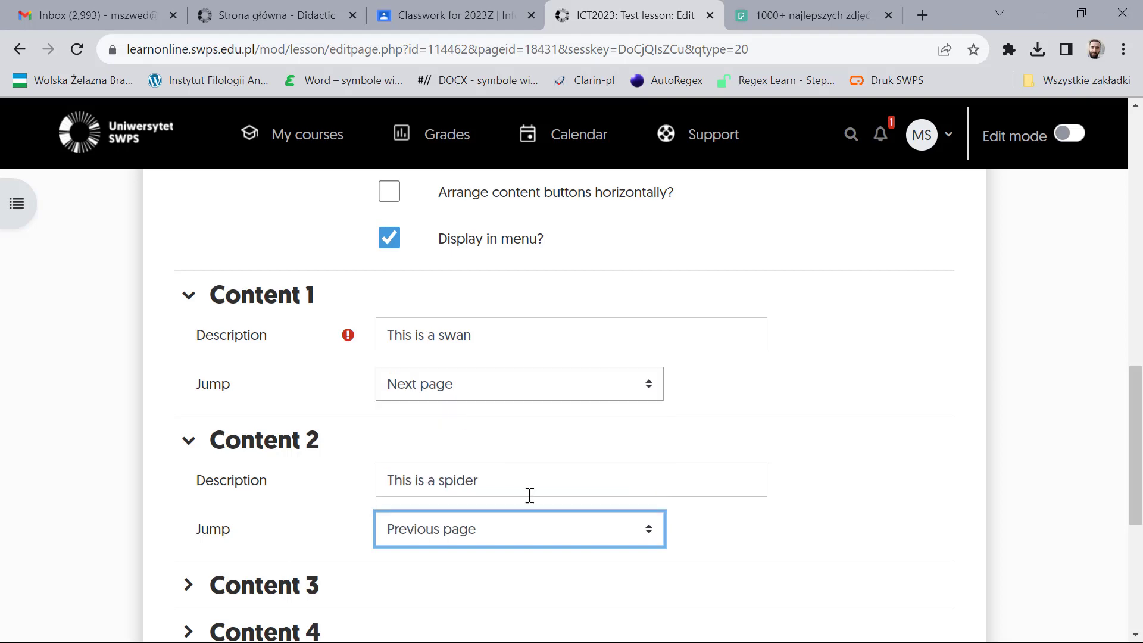
pyautogui.click(643, 530)
pyautogui.click(644, 564)
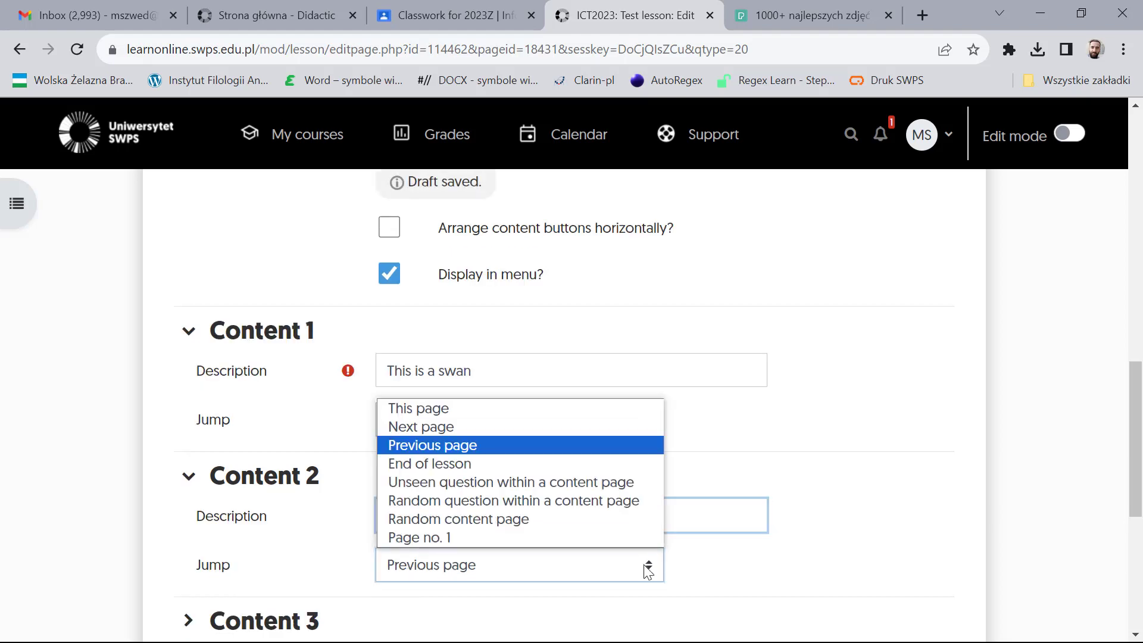
pyautogui.click(463, 407)
# Step: Fill in Content 3 with the description "I want to go back" and set its jump to Previous page
pyautogui.scroll(-3, 857, 506)
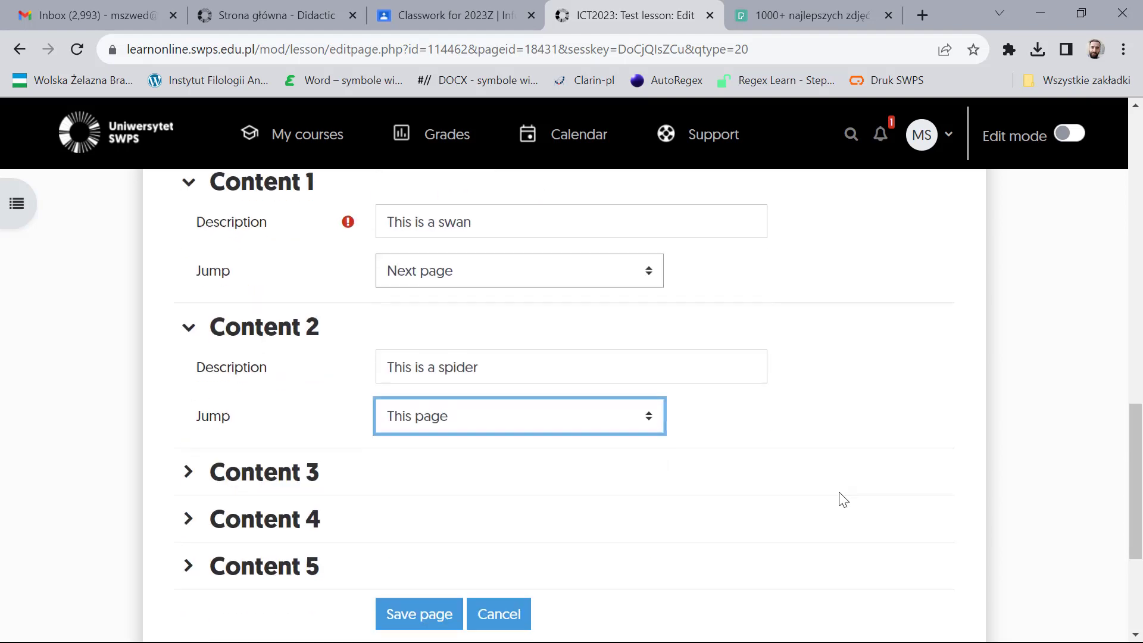
pyautogui.click(188, 472)
pyautogui.click(460, 517)
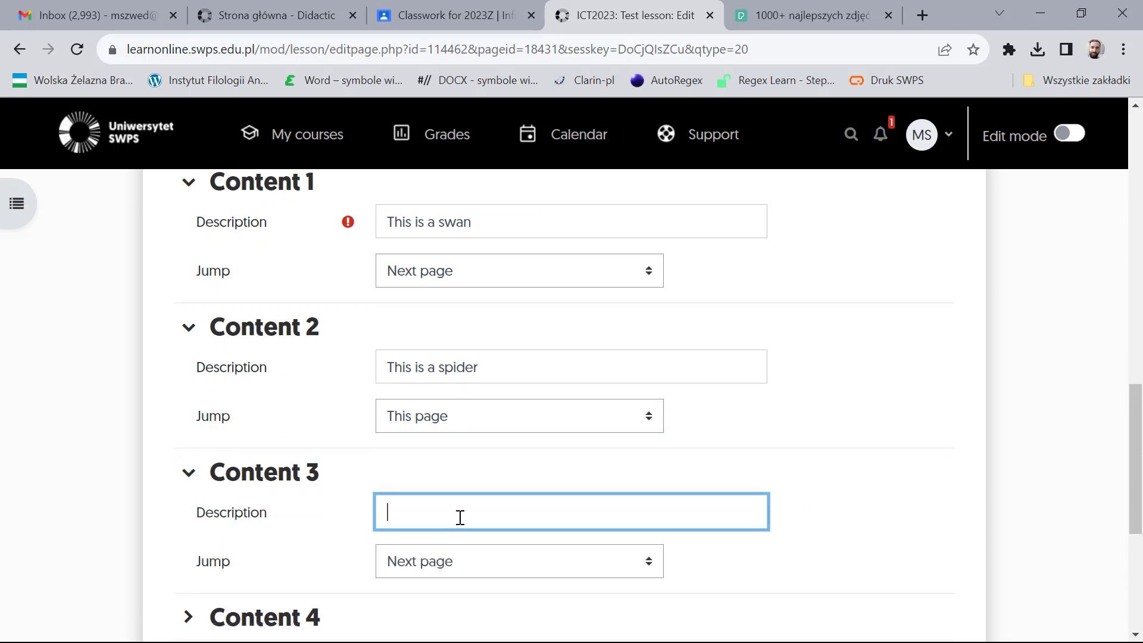
pyautogui.write('I want to go back')
pyautogui.click(647, 563)
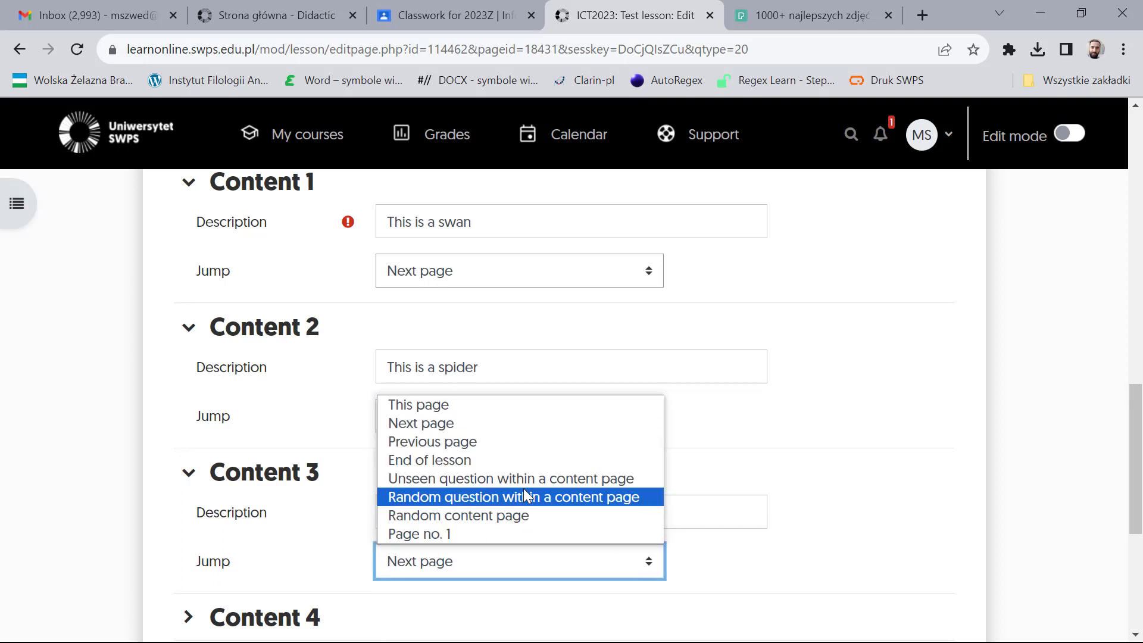
pyautogui.click(455, 446)
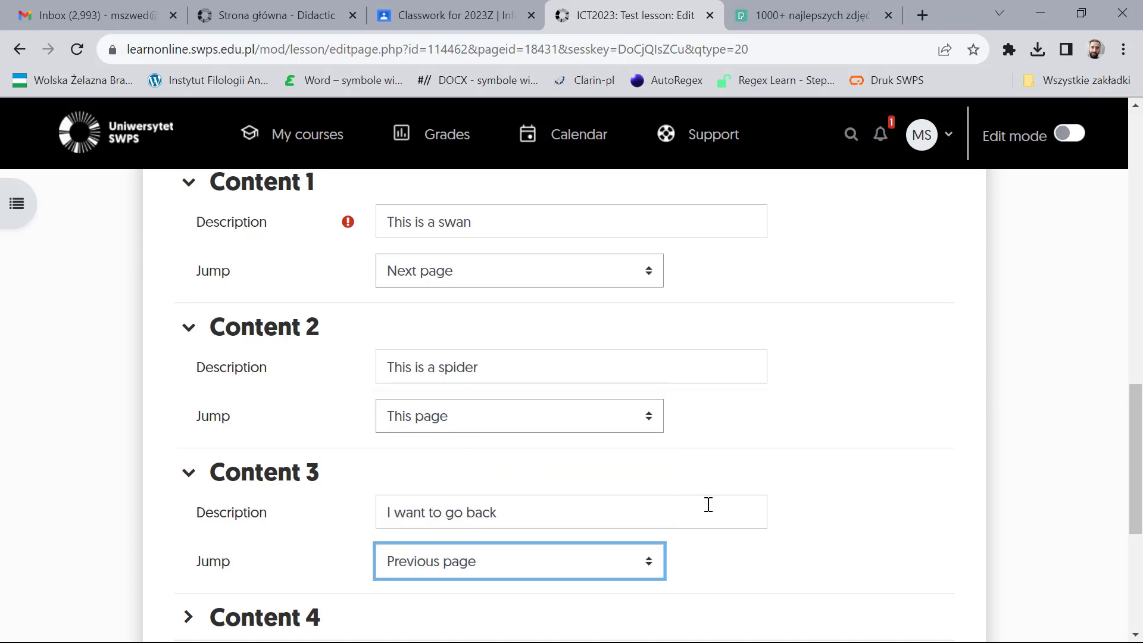
# Step: Fill in Content 4 with the description "I give up" and set its jump to End of lesson
pyautogui.scroll(-2, 857, 527)
pyautogui.click(187, 468)
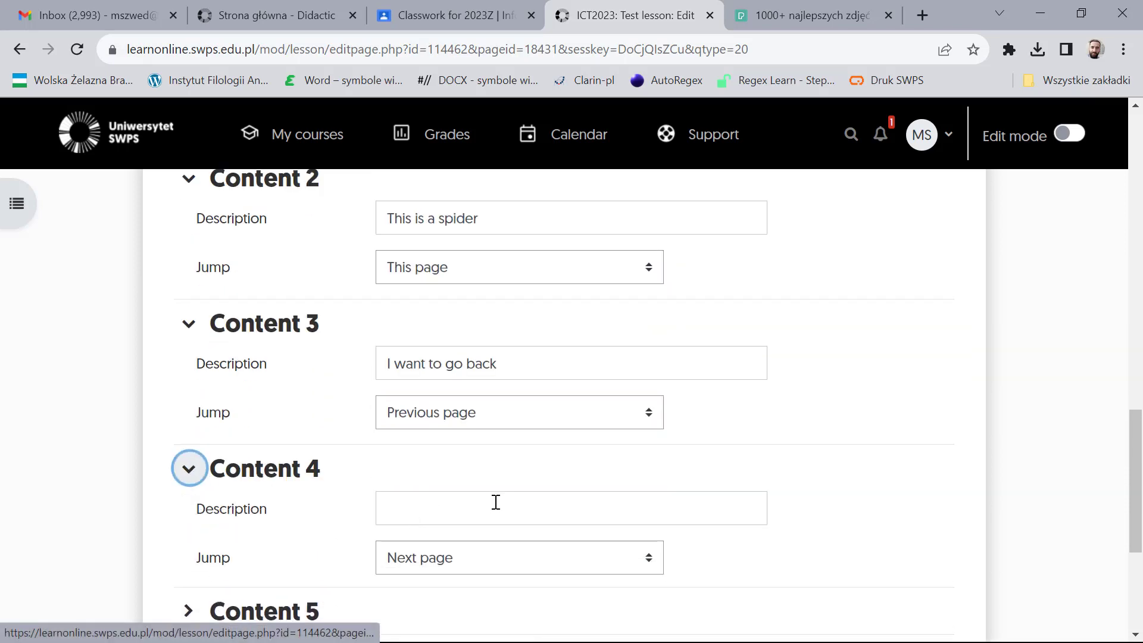
pyautogui.click(512, 507)
pyautogui.write('I give up')
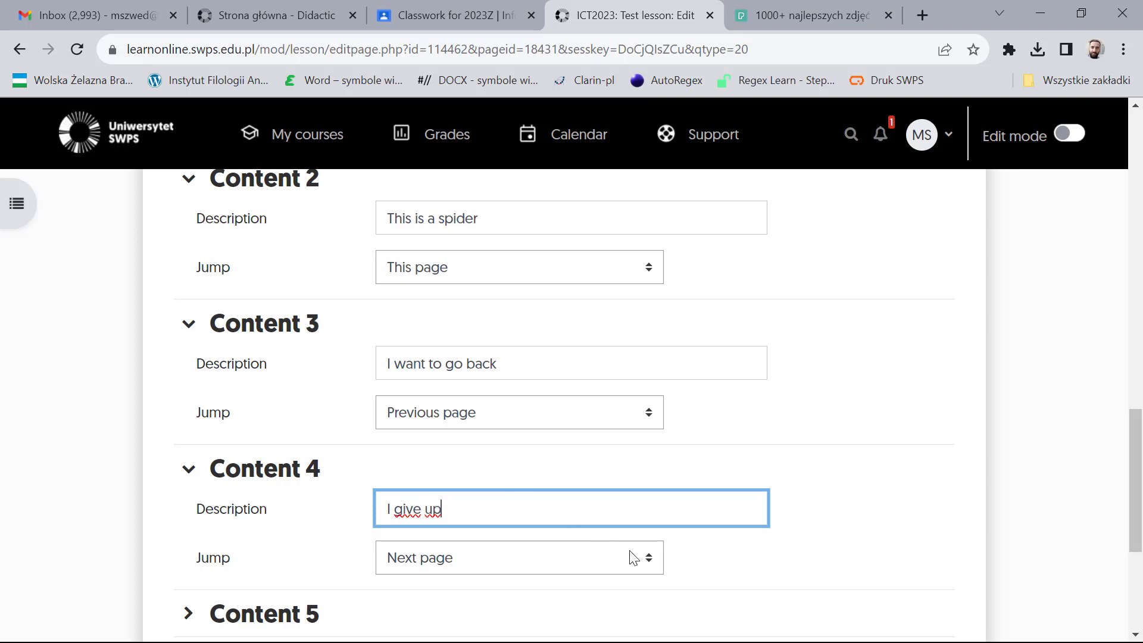
pyautogui.click(648, 557)
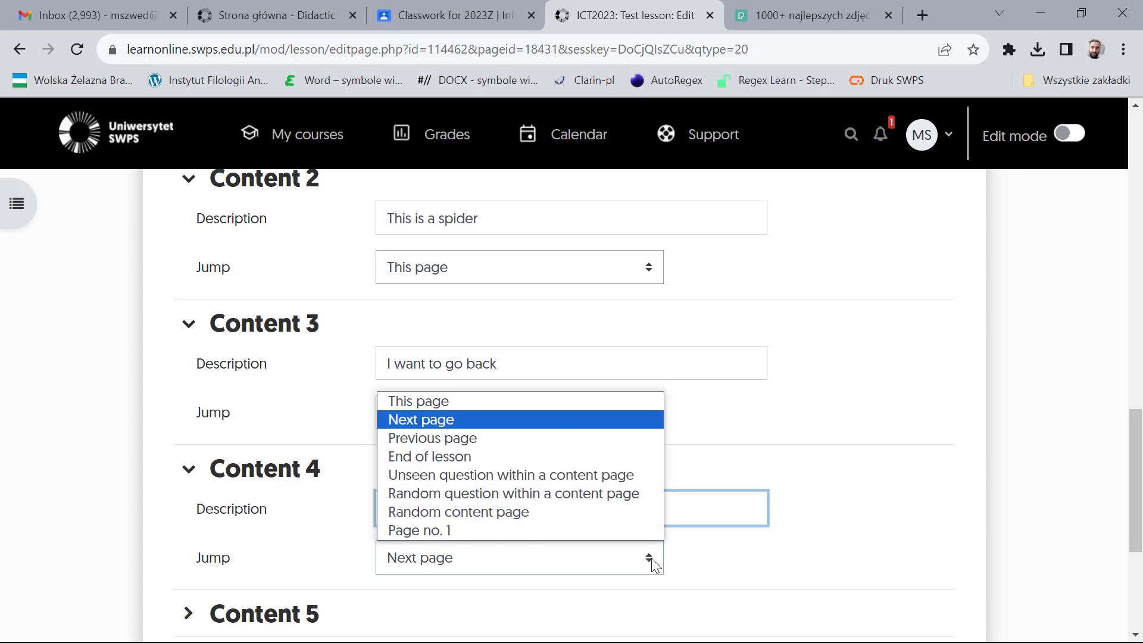
pyautogui.click(425, 455)
# Step: Review the answer descriptions and jumps of the second content page and save the page
pyautogui.scroll(1, 869, 502)
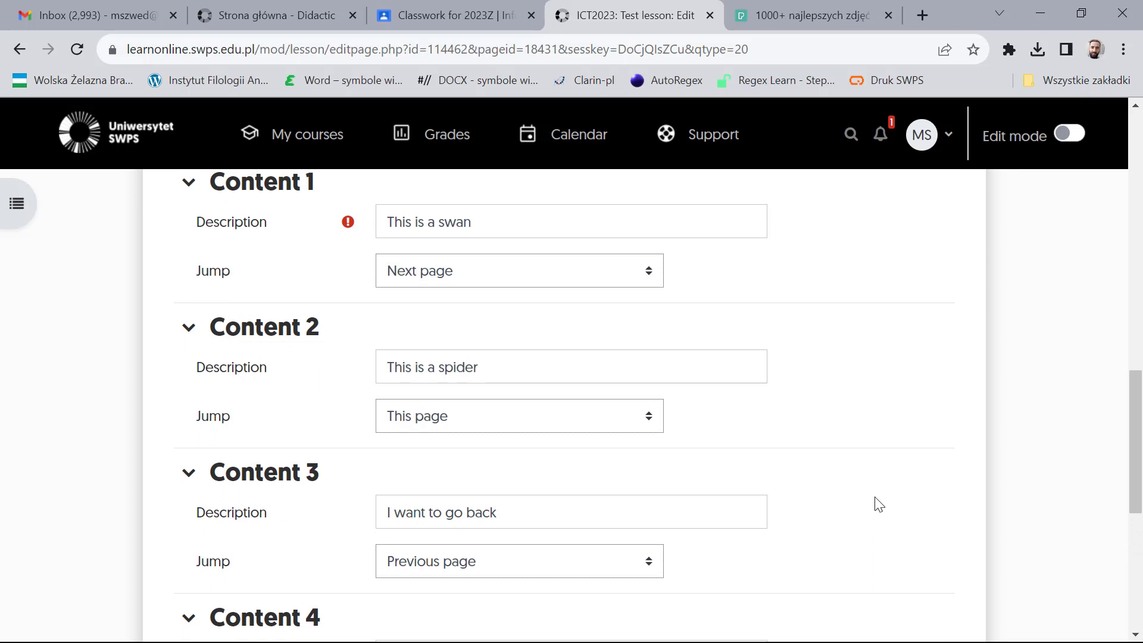
pyautogui.scroll(-2, 879, 505)
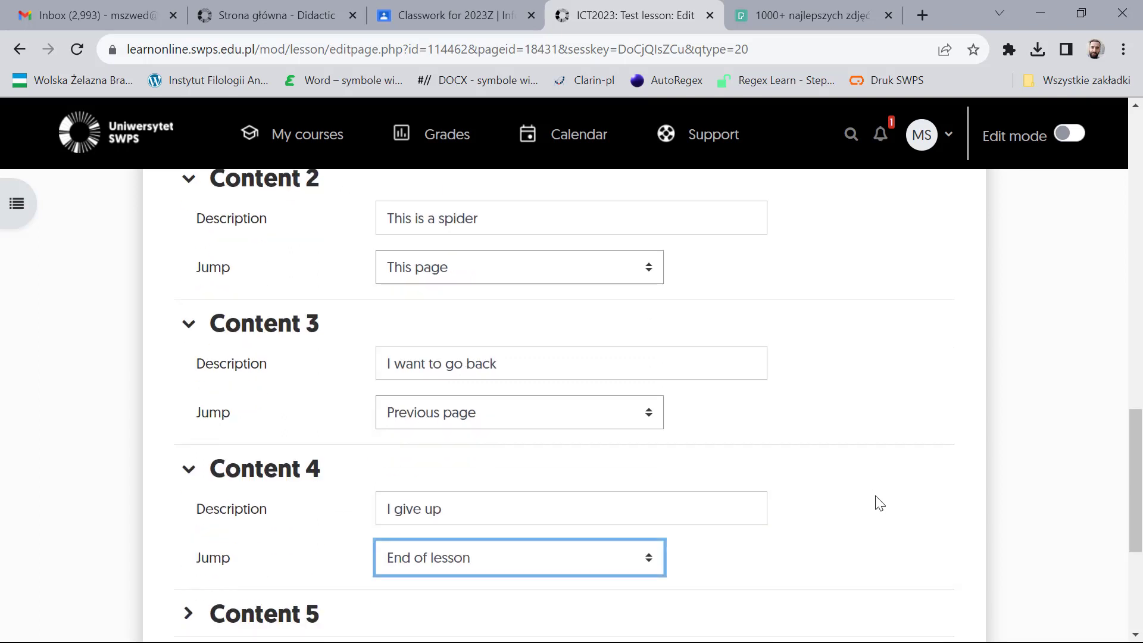
pyautogui.scroll(-2, 880, 505)
pyautogui.click(402, 518)
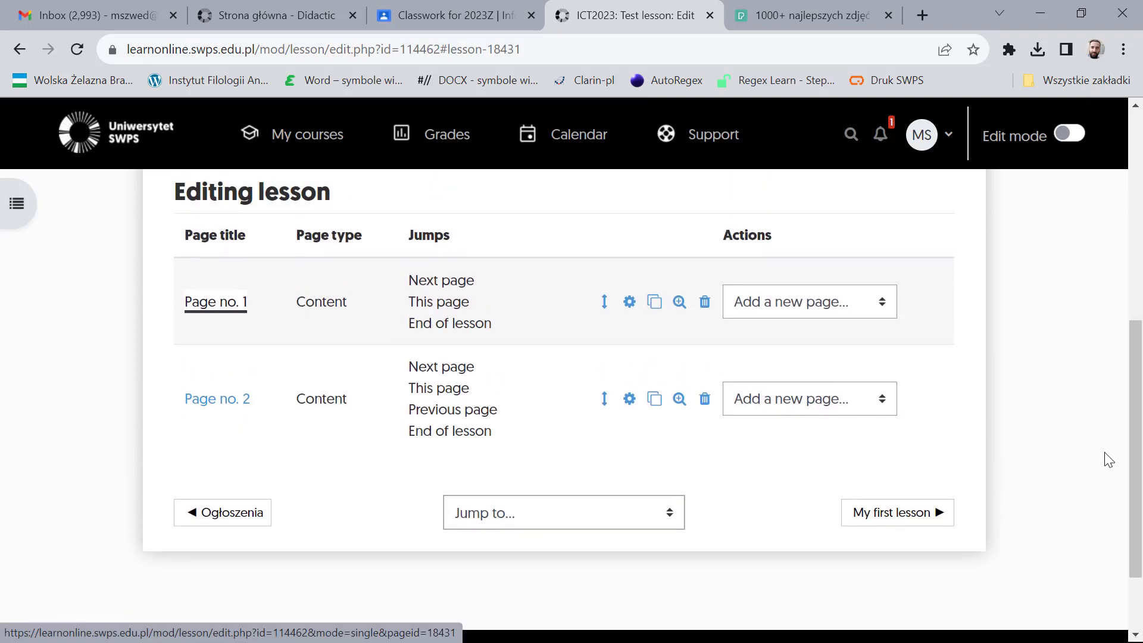
# Step: Add a content page after Page no. 2, titled "Page no. 3", with the text "Congratulations, here's a snake" and a new line below
pyautogui.click(829, 403)
pyautogui.click(829, 444)
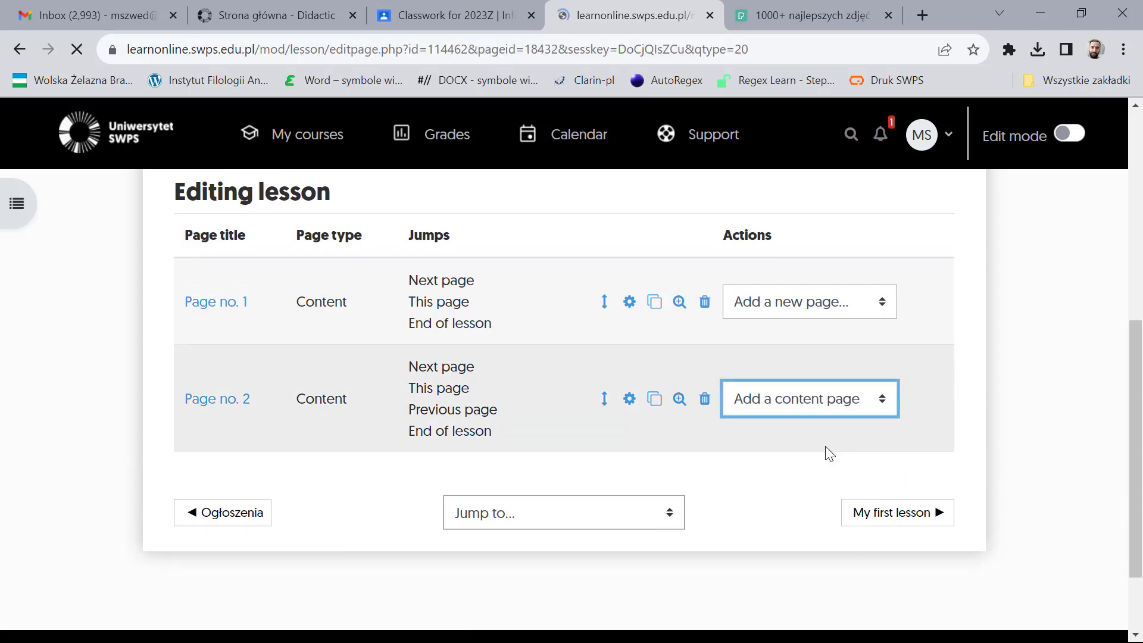
pyautogui.scroll(-5, 791, 470)
pyautogui.click(409, 342)
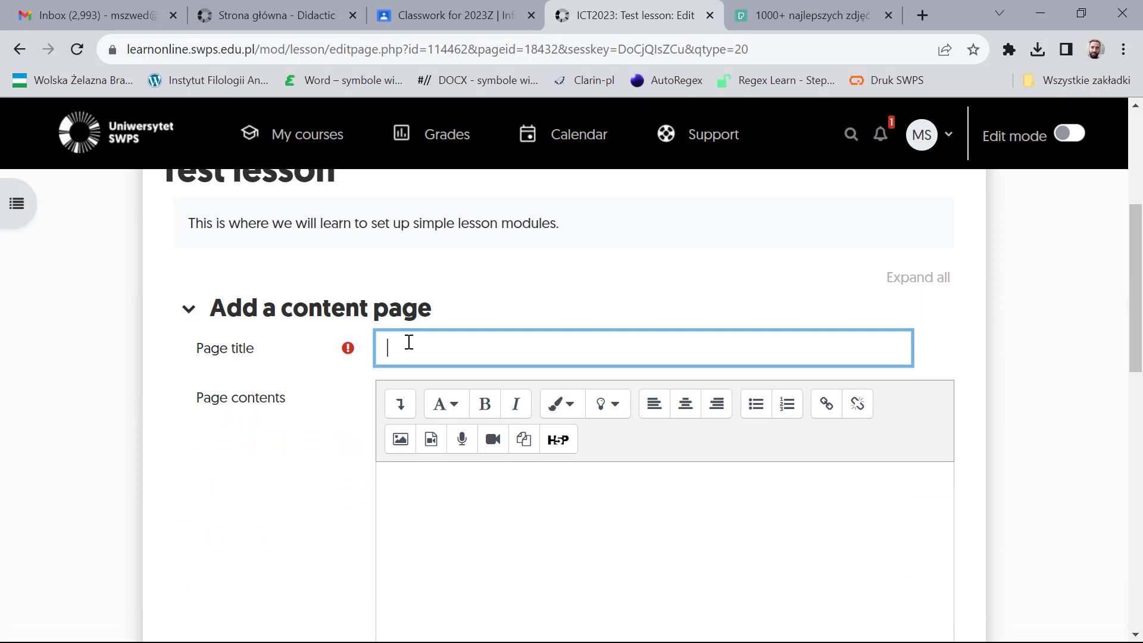
pyautogui.write('Page no. 3')
pyautogui.click(433, 487)
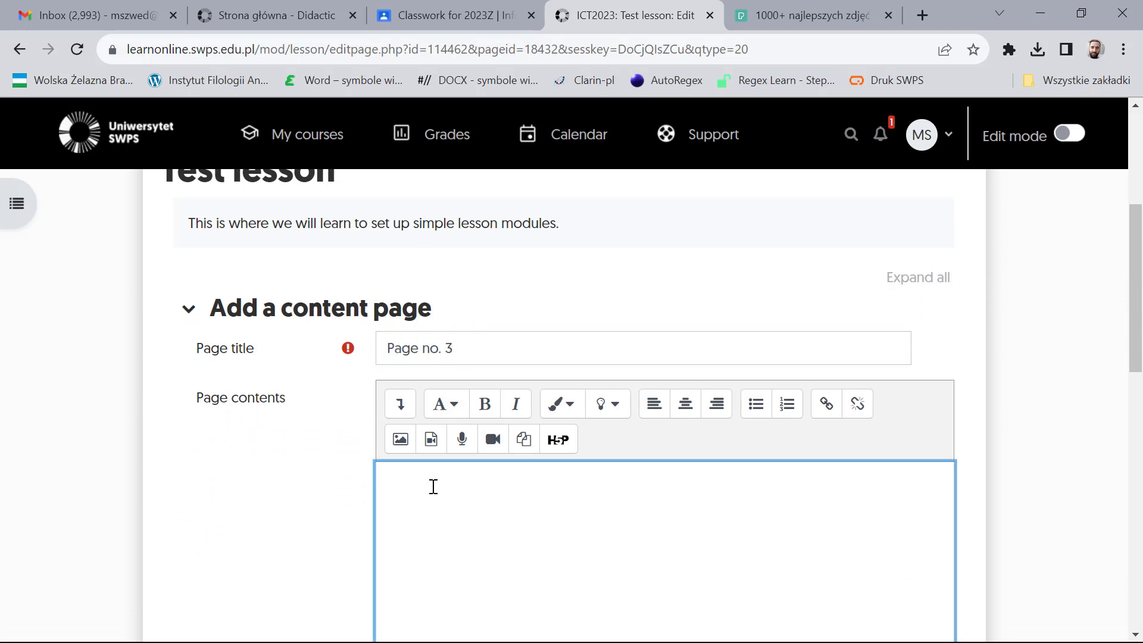
pyautogui.write('Congratulations, he')
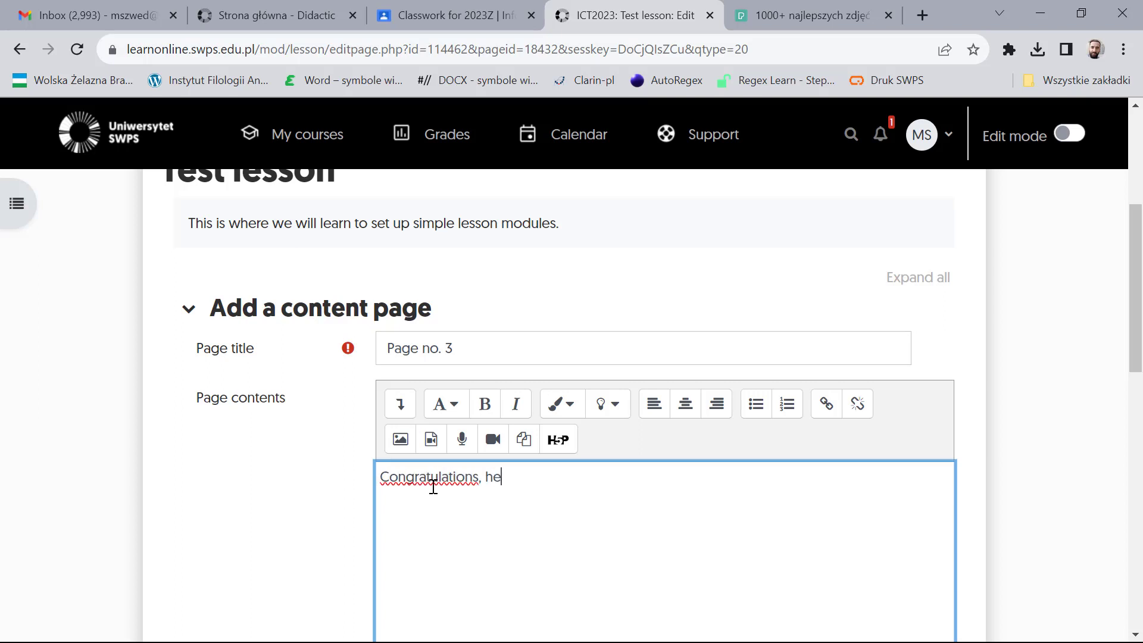
pyautogui.write("re's a snake")
pyautogui.press('Return')
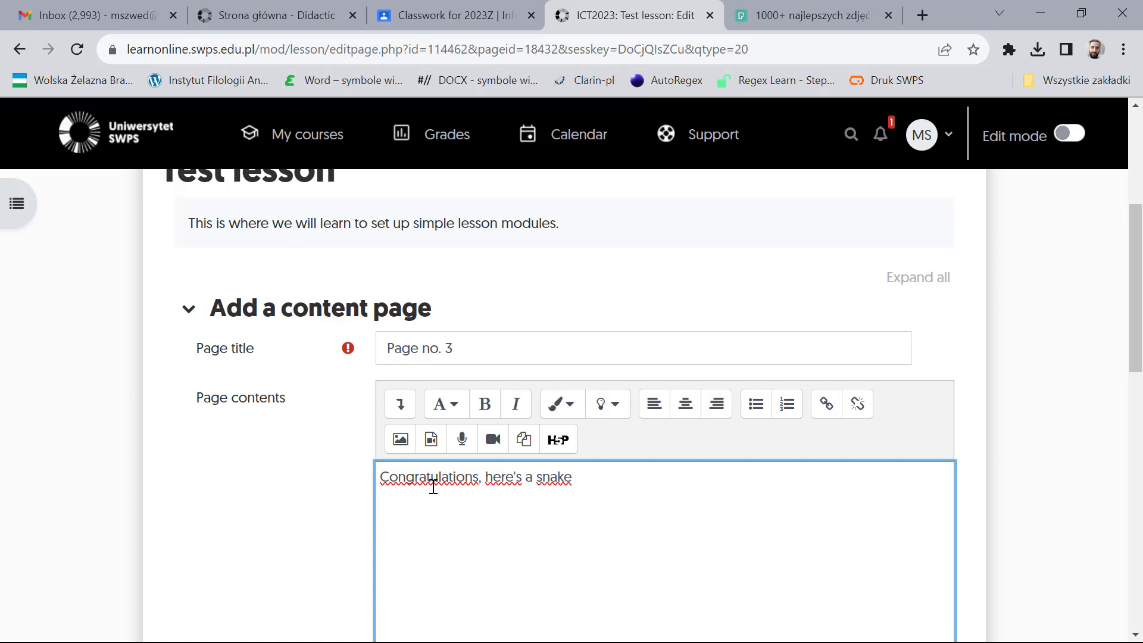
# Step: Upload the snake photo from the Pobrane folder as an image for the page contents
pyautogui.click(400, 440)
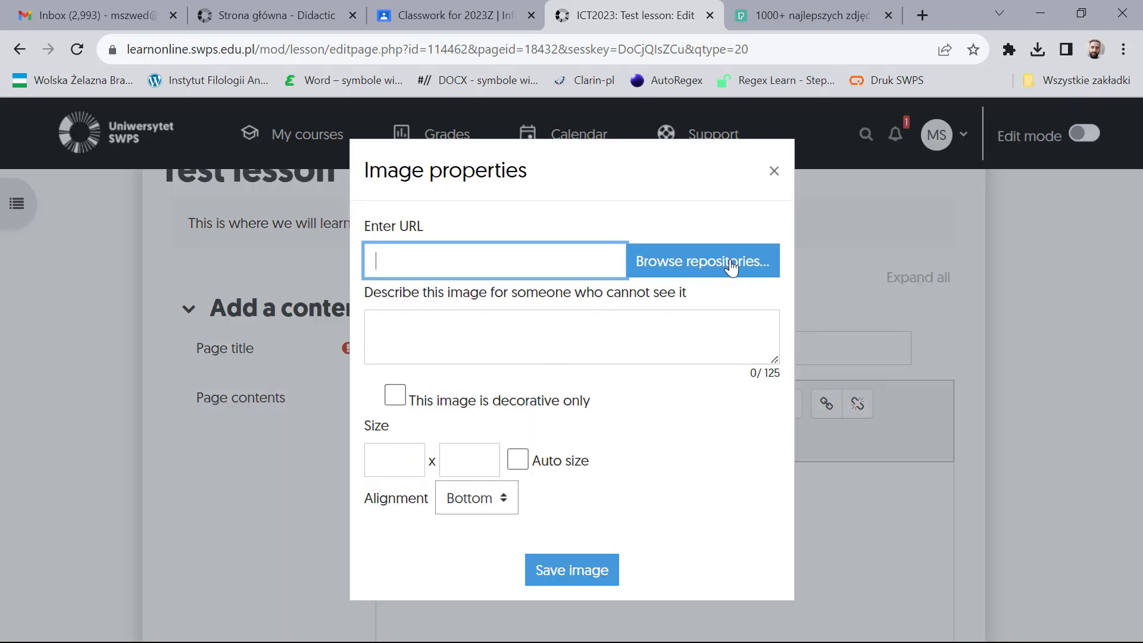
pyautogui.click(732, 265)
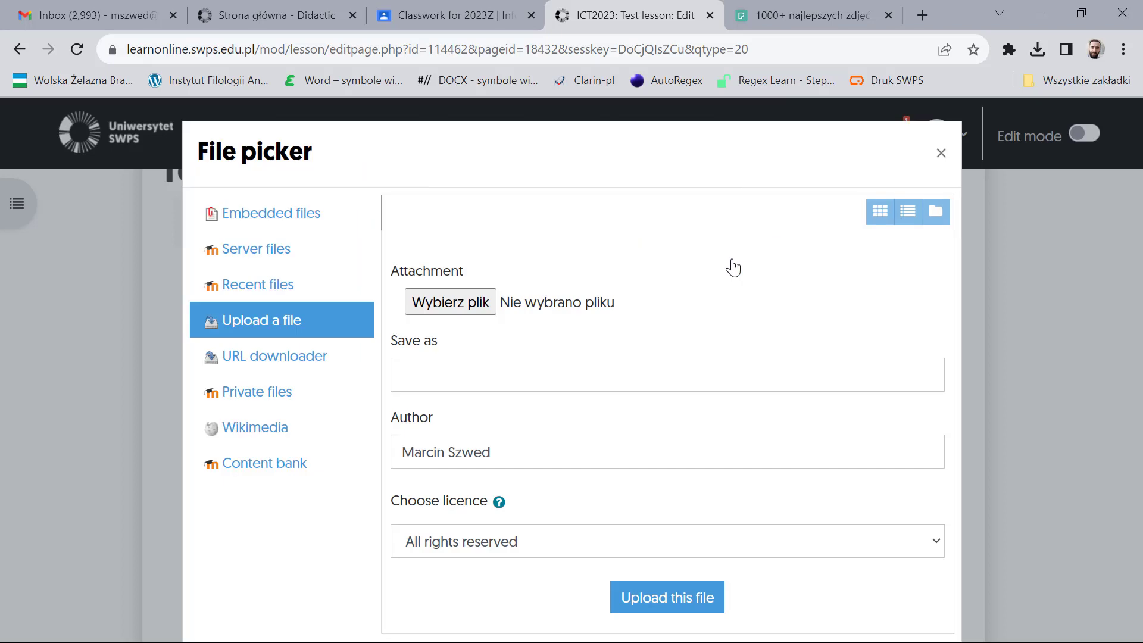
pyautogui.click(483, 304)
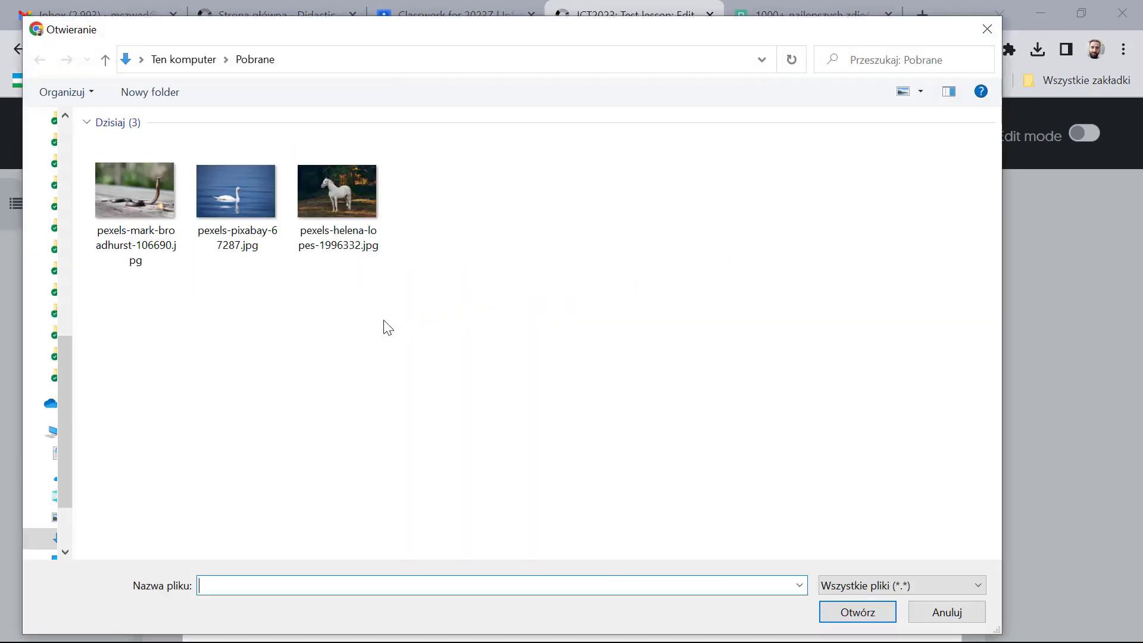
pyautogui.doubleClick(150, 211)
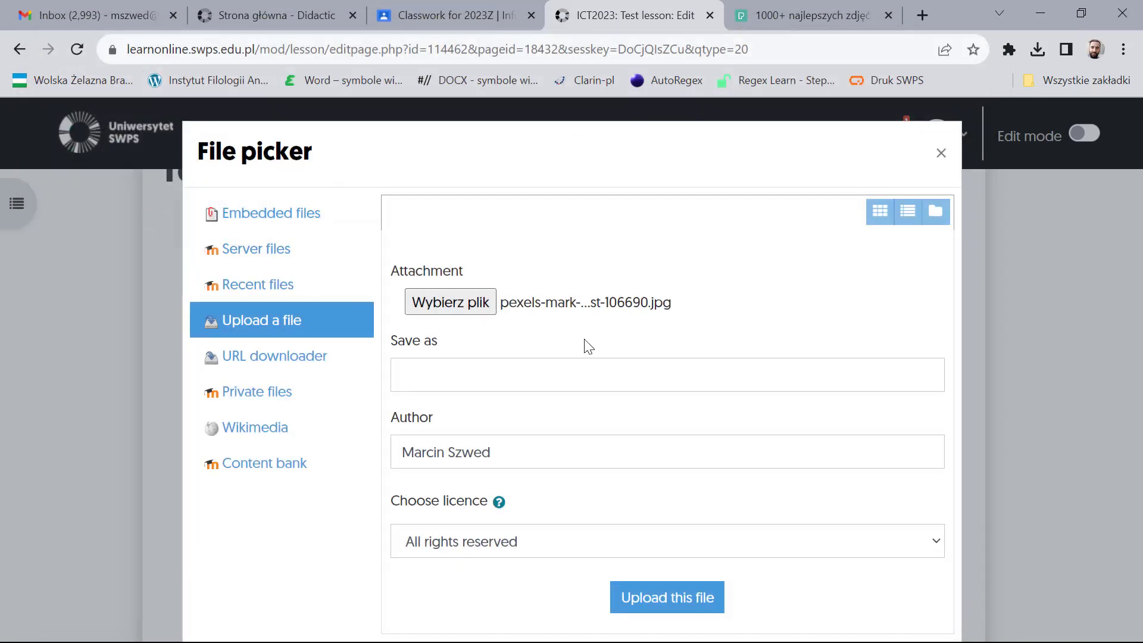
pyautogui.click(690, 601)
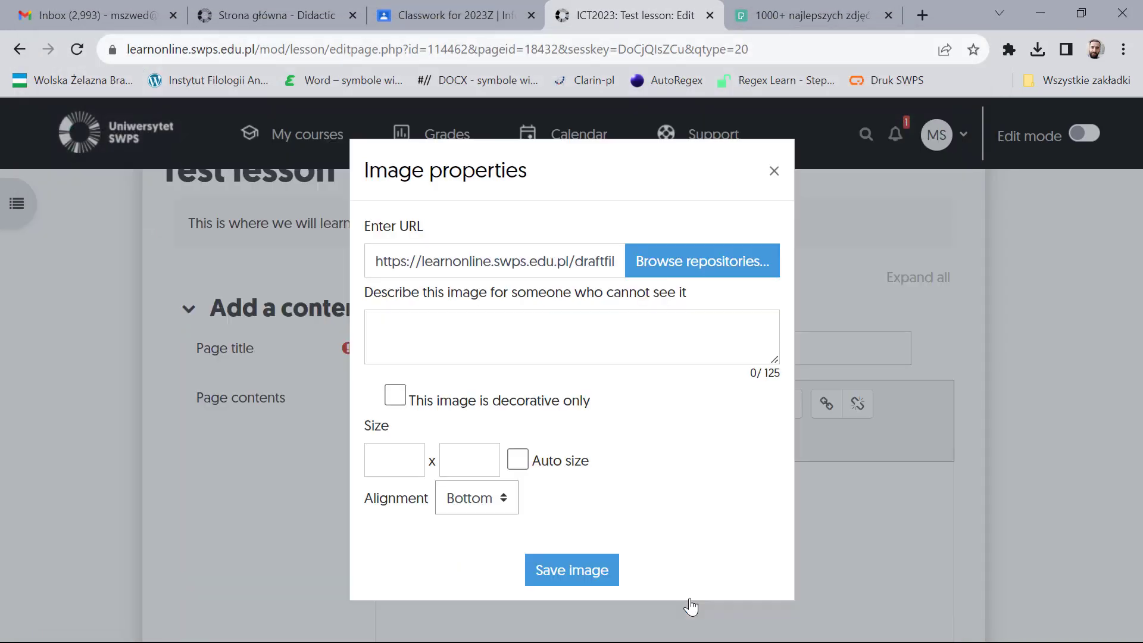
# Step: Mark the snake image as decorative only, set its width to 800 with auto size on, and save it into the page contents
pyautogui.click(102, 367)
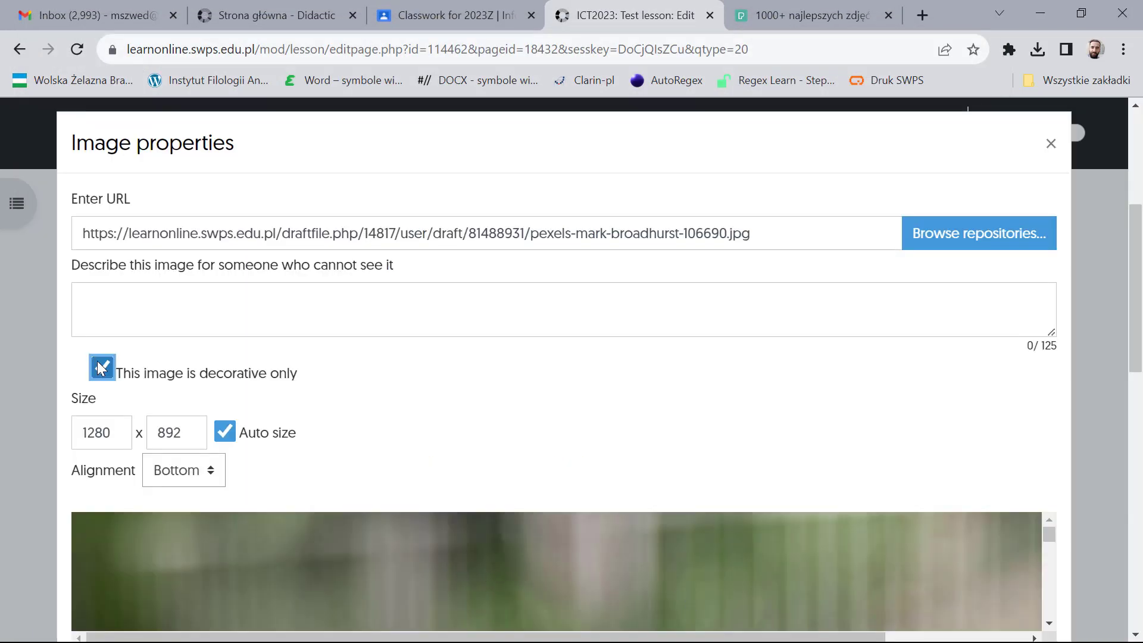
pyautogui.moveTo(114, 432); pyautogui.dragTo(85, 432)
pyautogui.write('800')
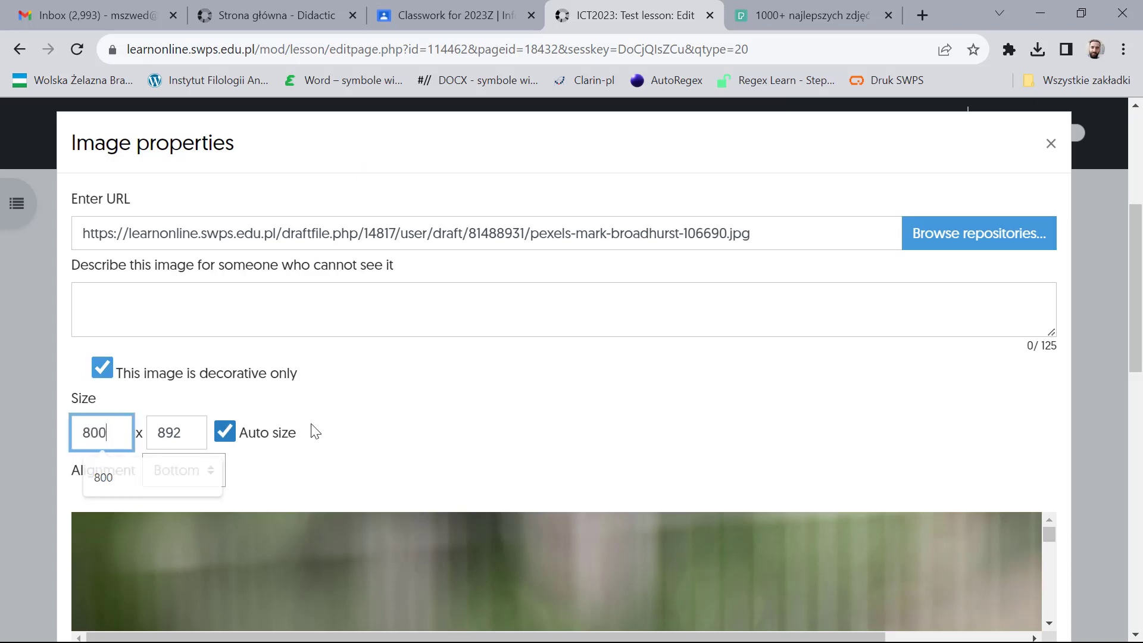
pyautogui.scroll(-5, 604, 389)
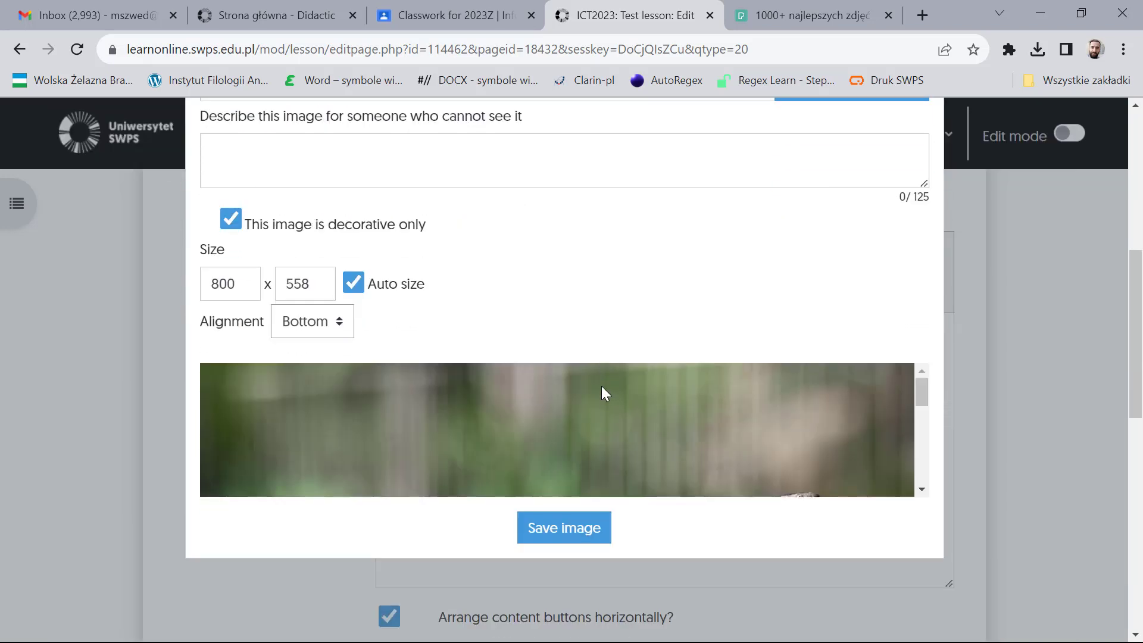
pyautogui.click(573, 381)
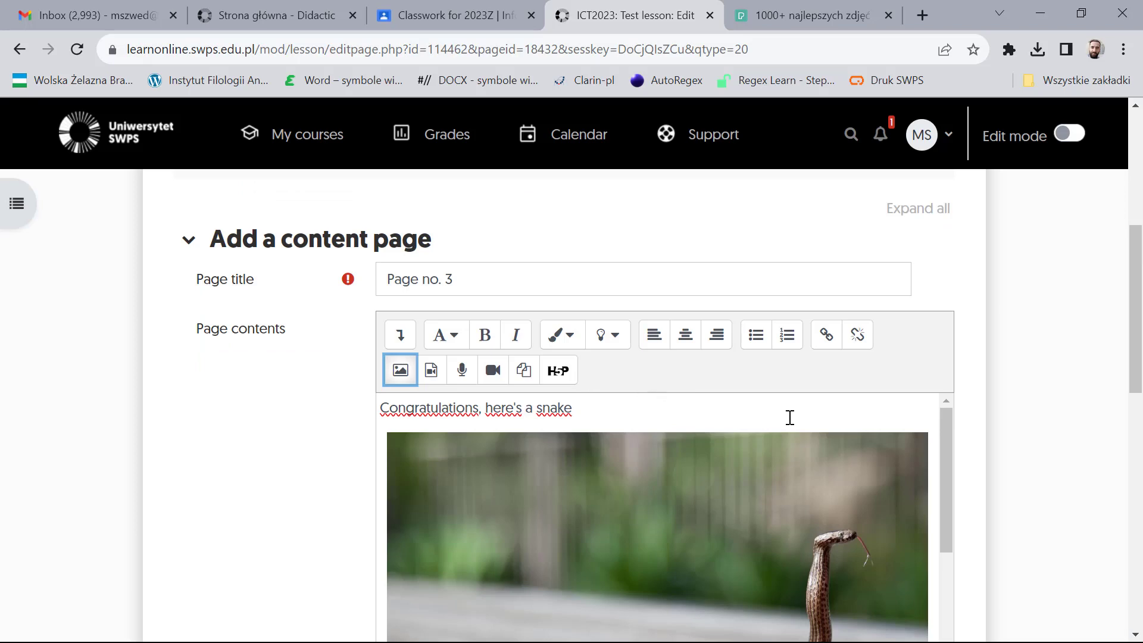
# Step: Turn off the horizontal content buttons and fill in Content 1 with "Good work! Go back to the beginning" and the jump Page no. 1
pyautogui.scroll(-3, 976, 449)
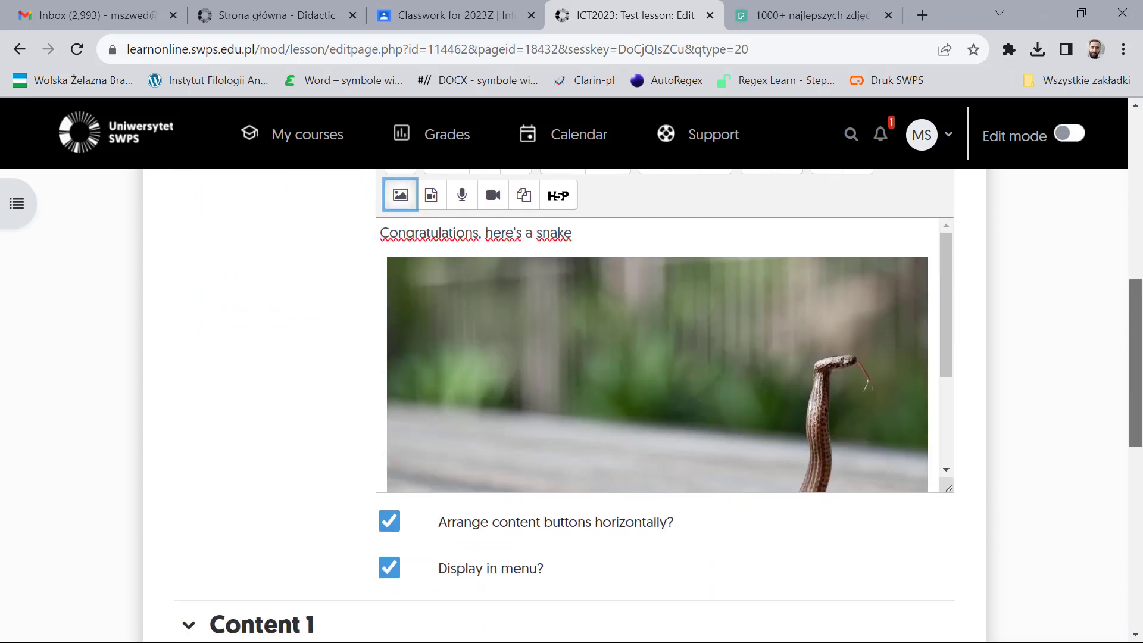
pyautogui.click(389, 521)
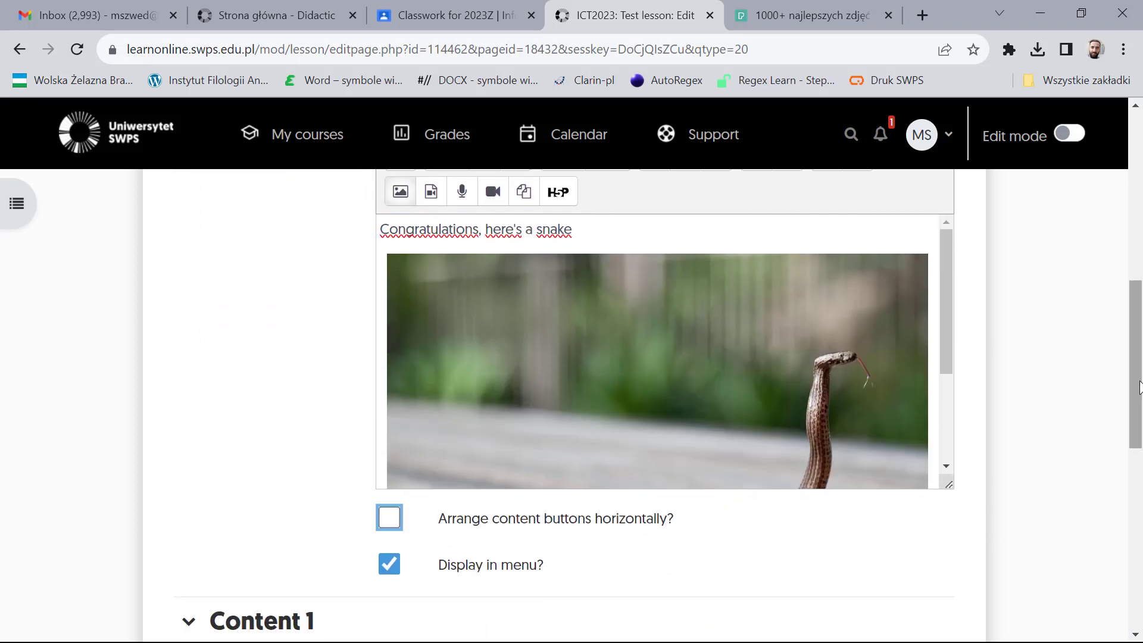
pyautogui.scroll(-4, 508, 491)
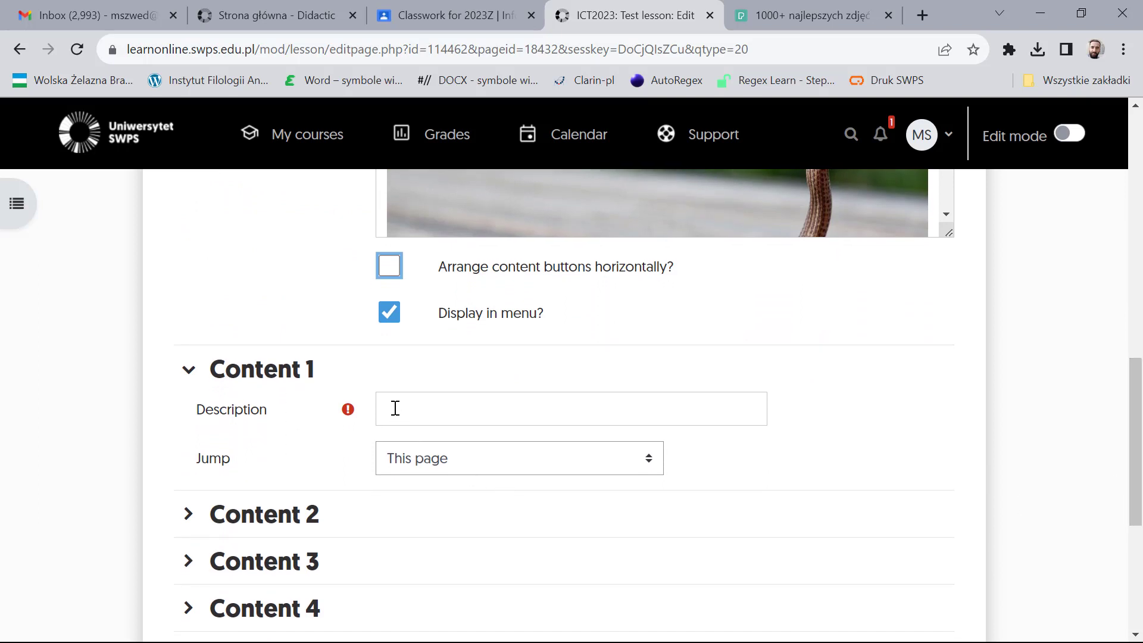
pyautogui.click(395, 408)
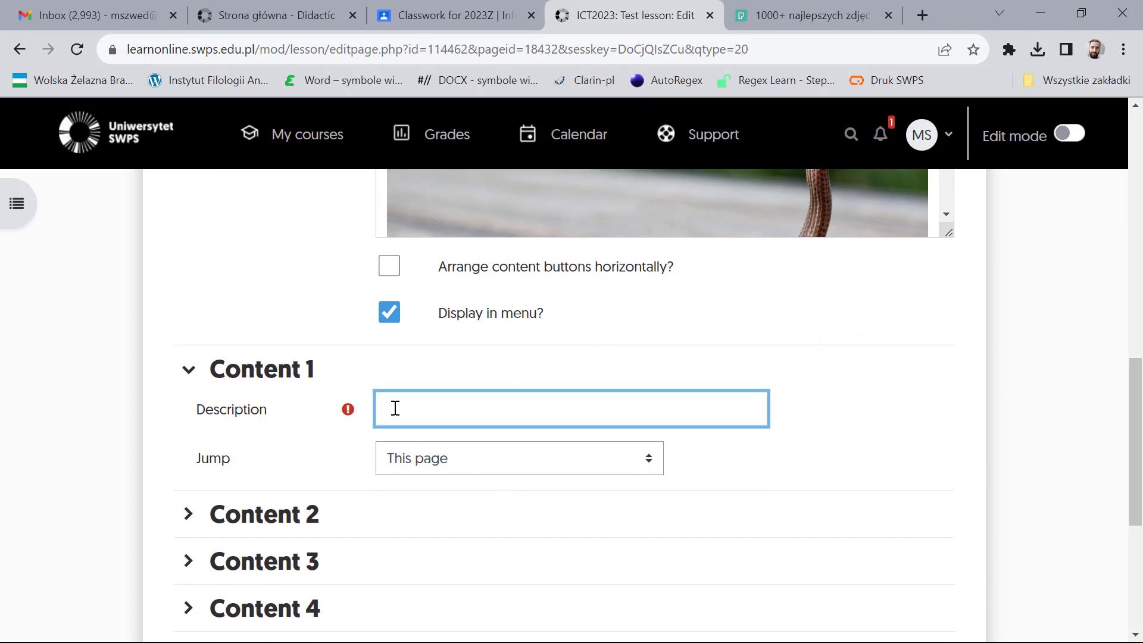
pyautogui.write('Good work! Go back to the beginning')
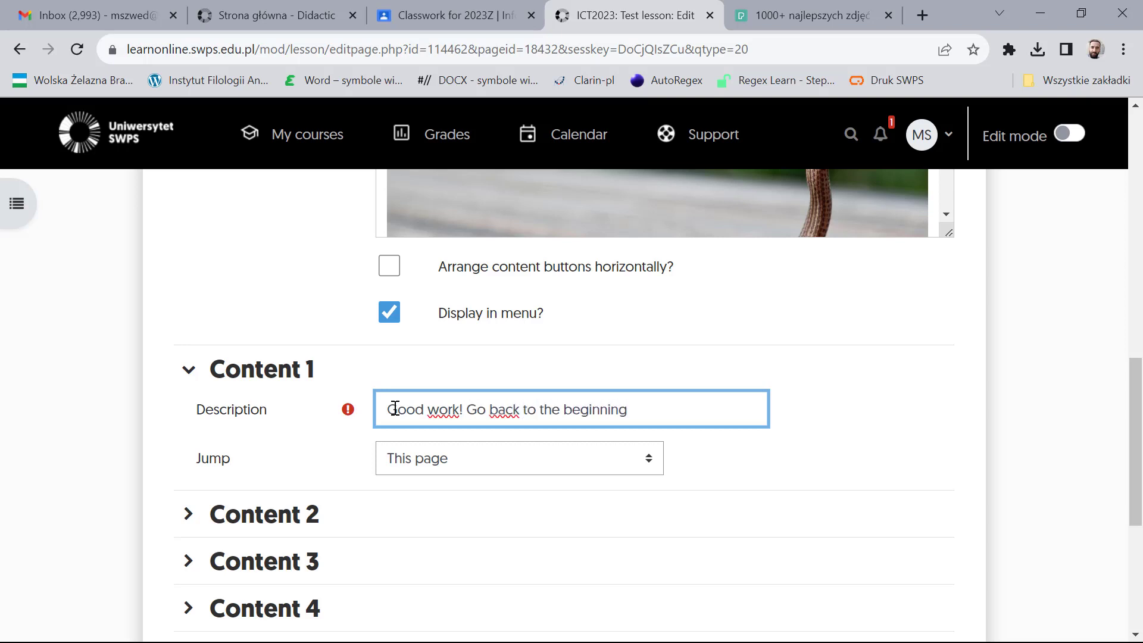
pyautogui.click(647, 466)
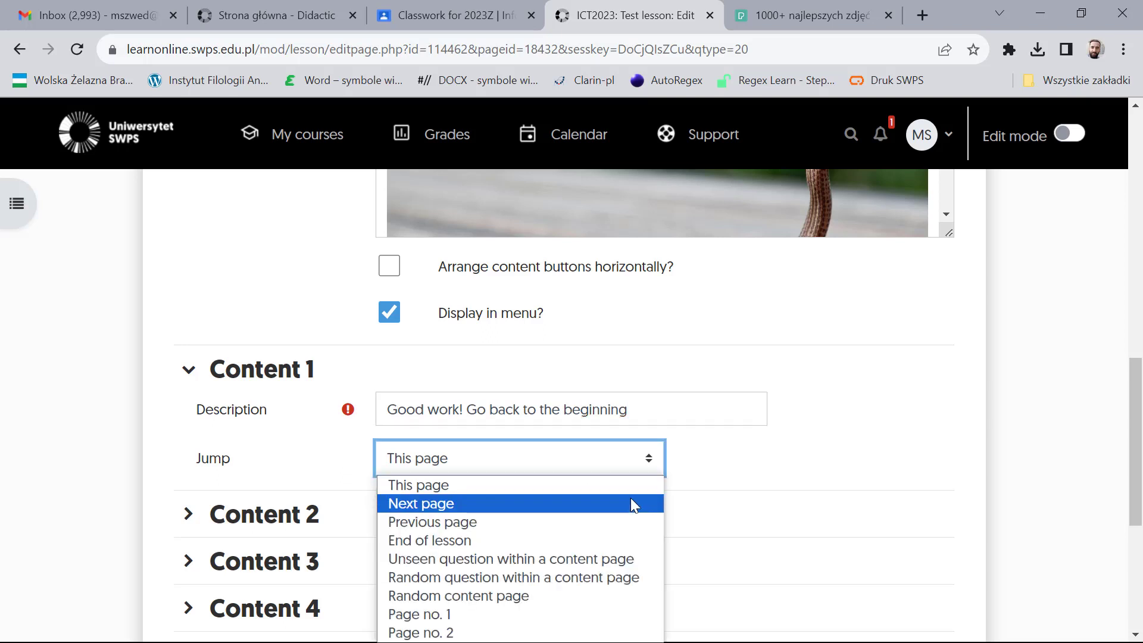
pyautogui.click(471, 615)
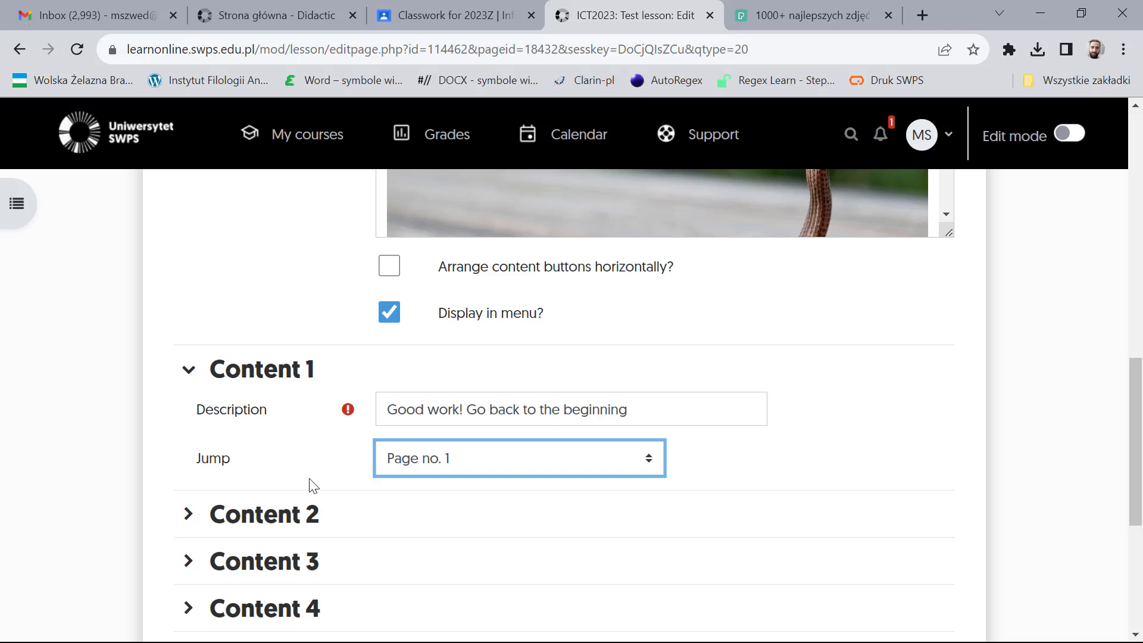
# Step: Save Page no. 3 and return to the main page of the Information and Communication Technologies course
pyautogui.scroll(-3, 380, 526)
pyautogui.click(410, 555)
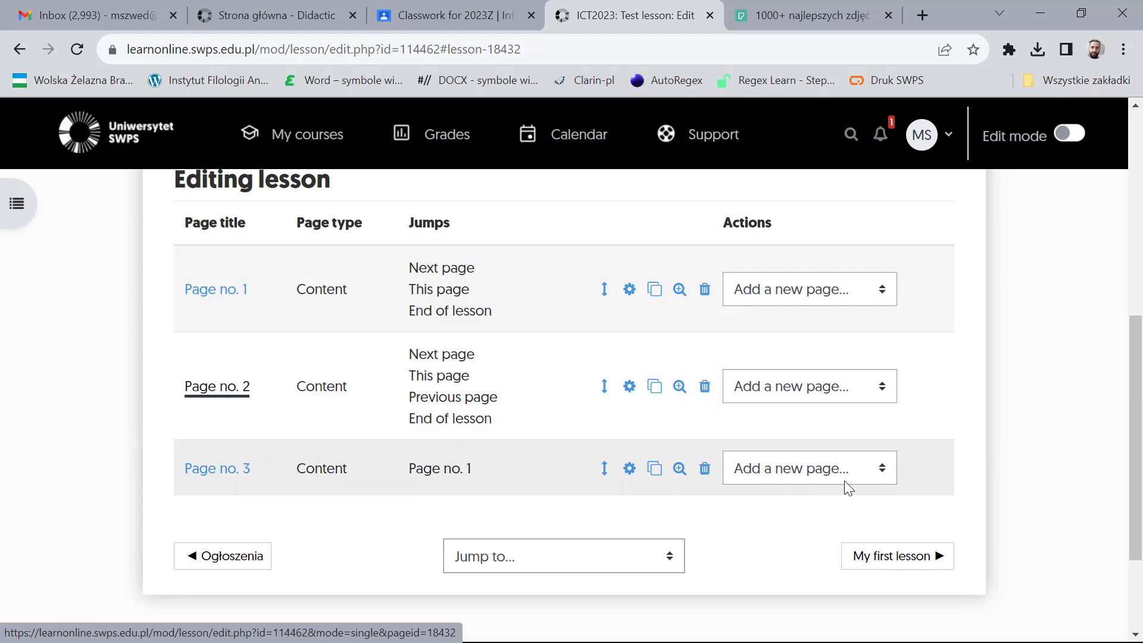
pyautogui.moveTo(1138, 477); pyautogui.dragTo(1139, 291)
pyautogui.click(302, 298)
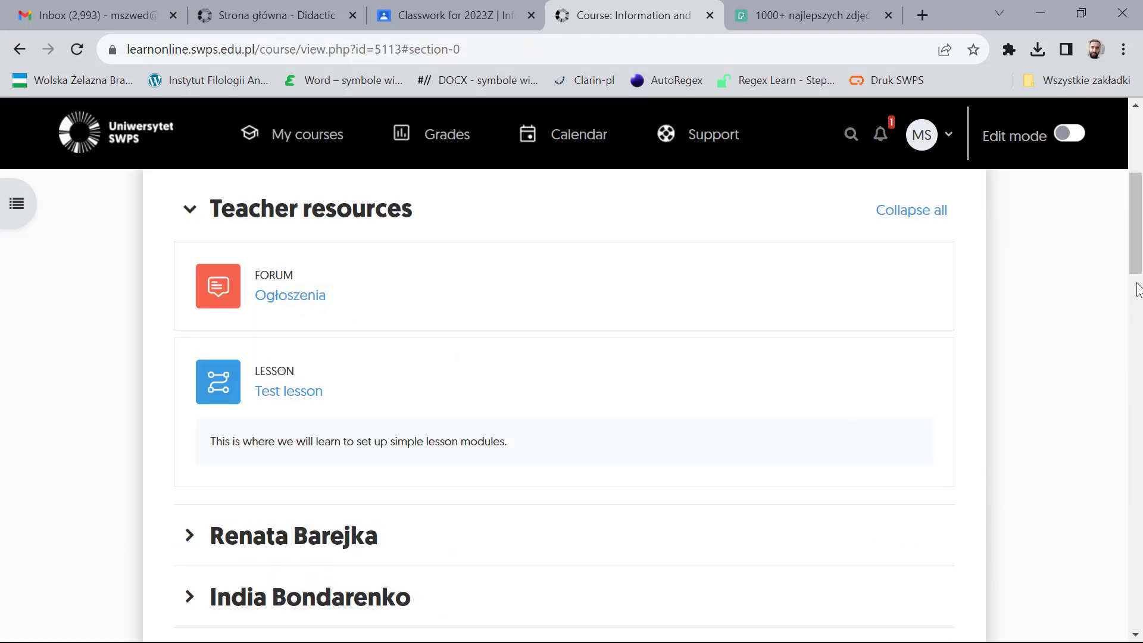
# Step: Open Test lesson from Teacher resources and try out Page no. 1 by answering "This is a horse"
pyautogui.moveTo(1139, 265)
pyautogui.mouseDown()
pyautogui.moveTo(1140, 229)
pyautogui.moveTo(1140, 261)
pyautogui.mouseUp()
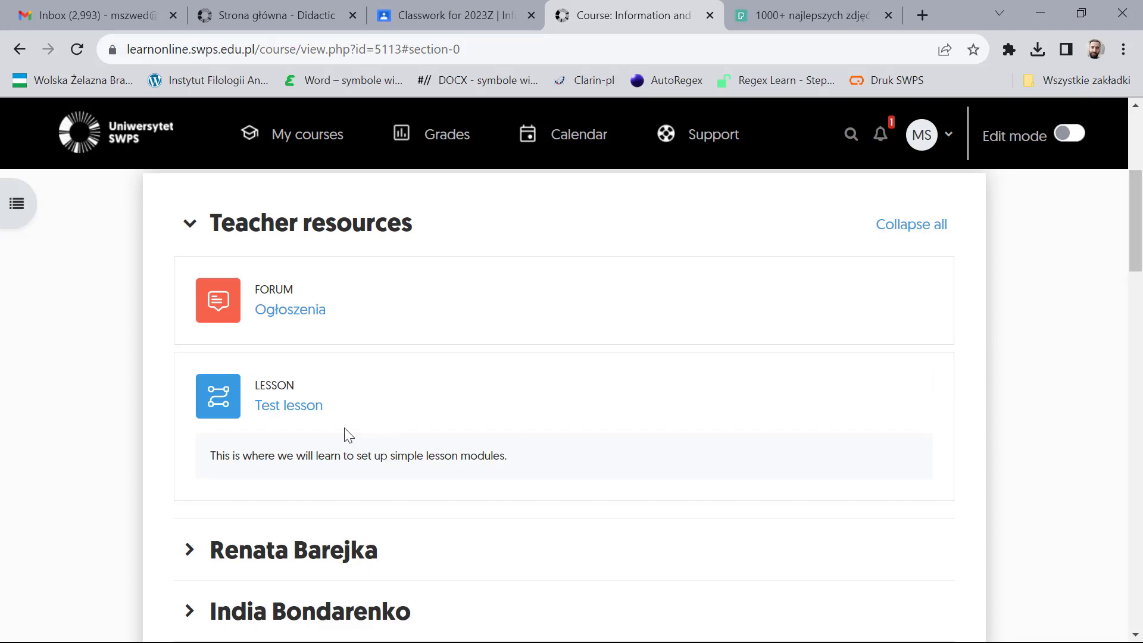
pyautogui.click(278, 415)
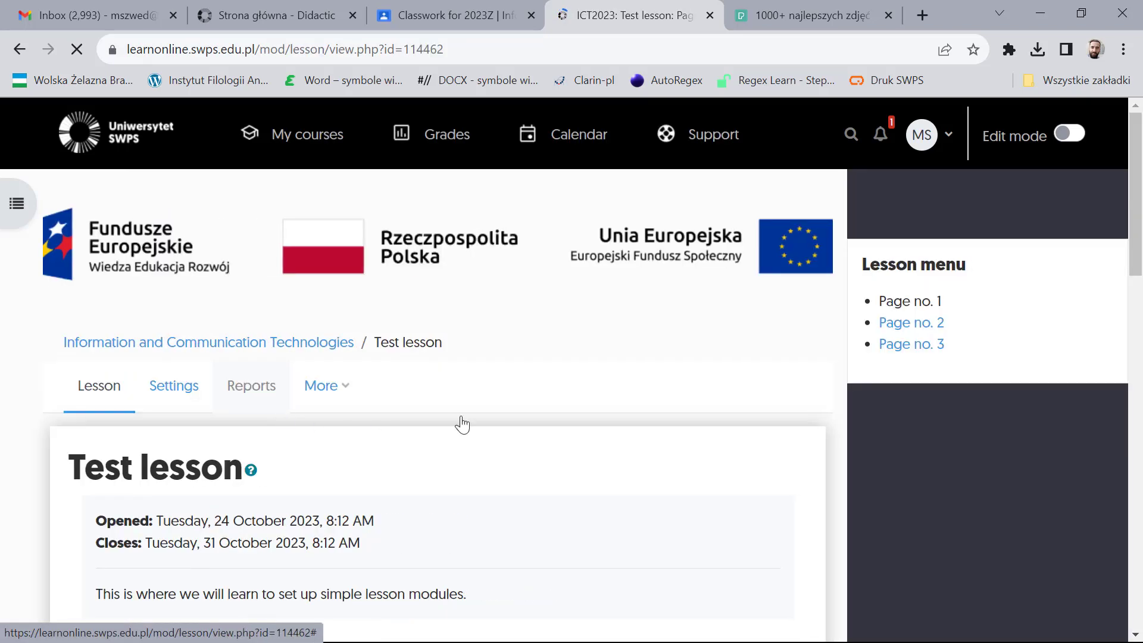
pyautogui.scroll(-5, 625, 413)
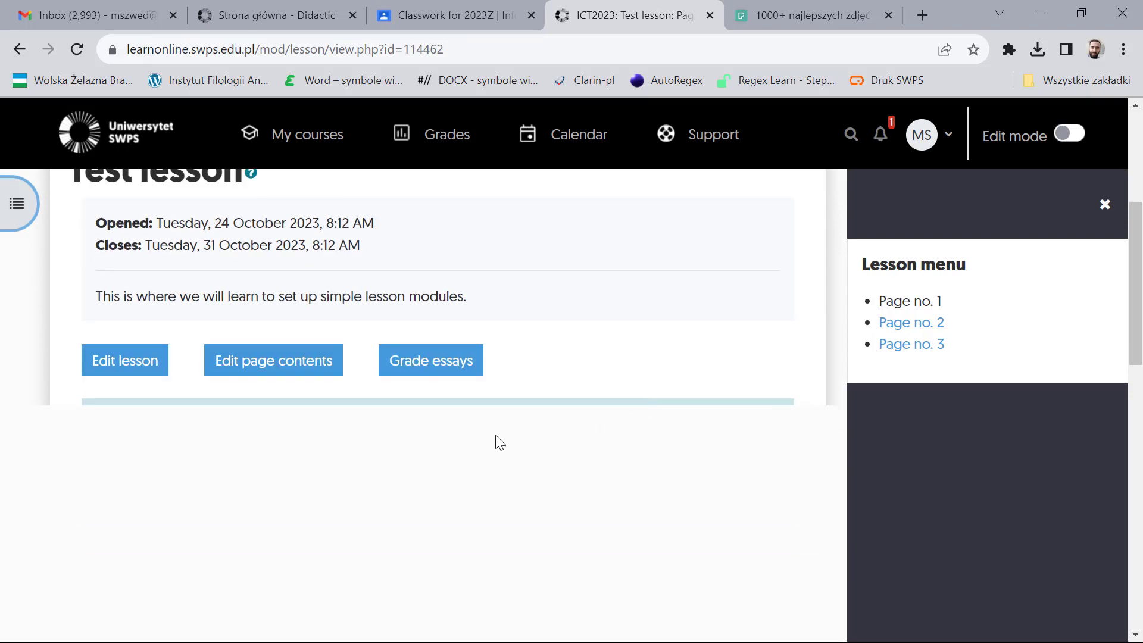
pyautogui.scroll(-10, 443, 449)
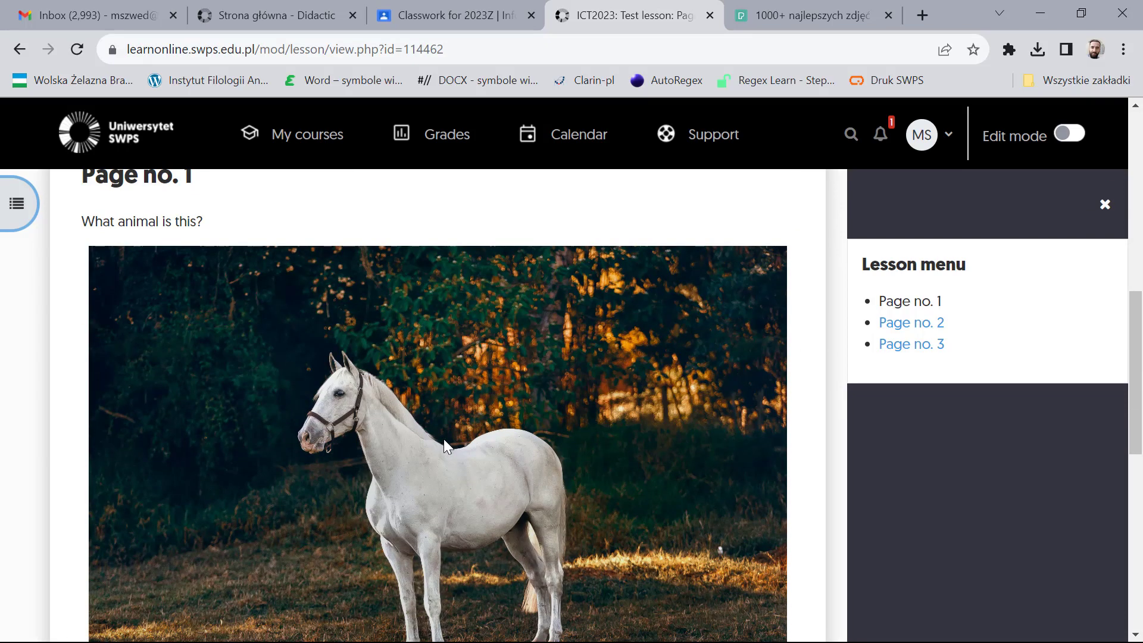
pyautogui.scroll(-3, 431, 451)
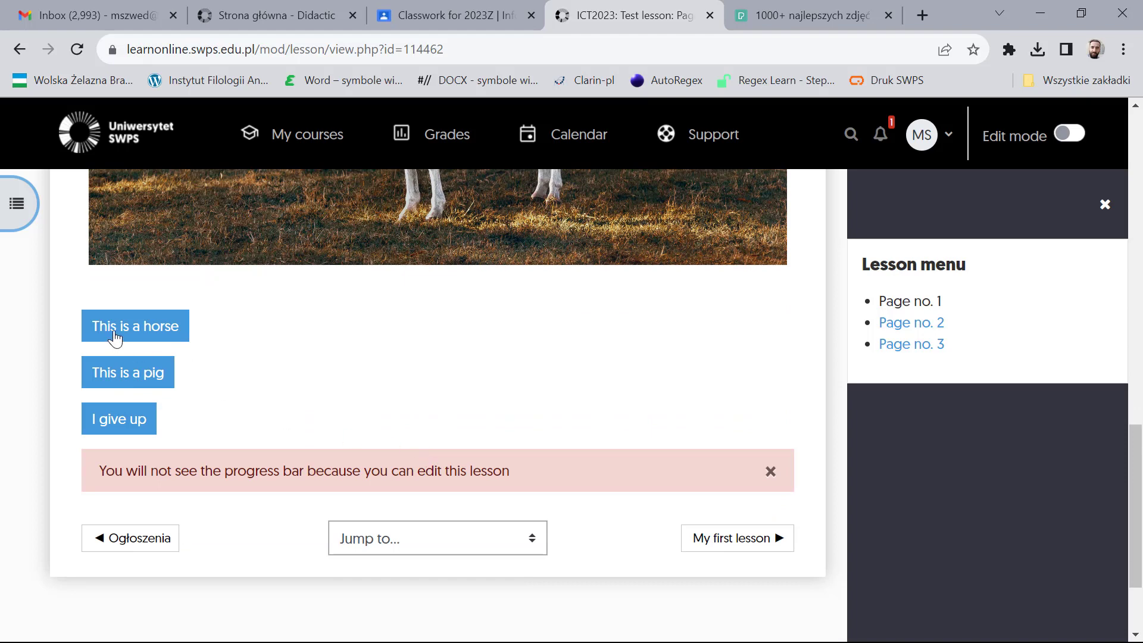
pyautogui.click(124, 334)
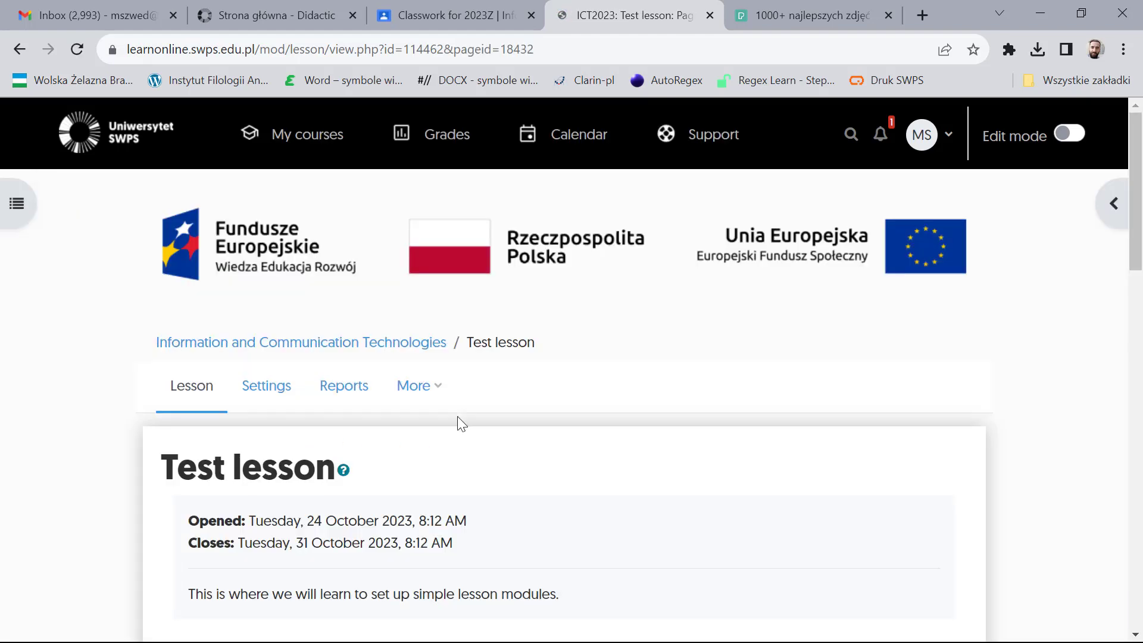
# Step: Answer "This is a swan" on the swan page and use "Good work! Go back to the beginning" on Page no. 3
pyautogui.scroll(-10, 457, 416)
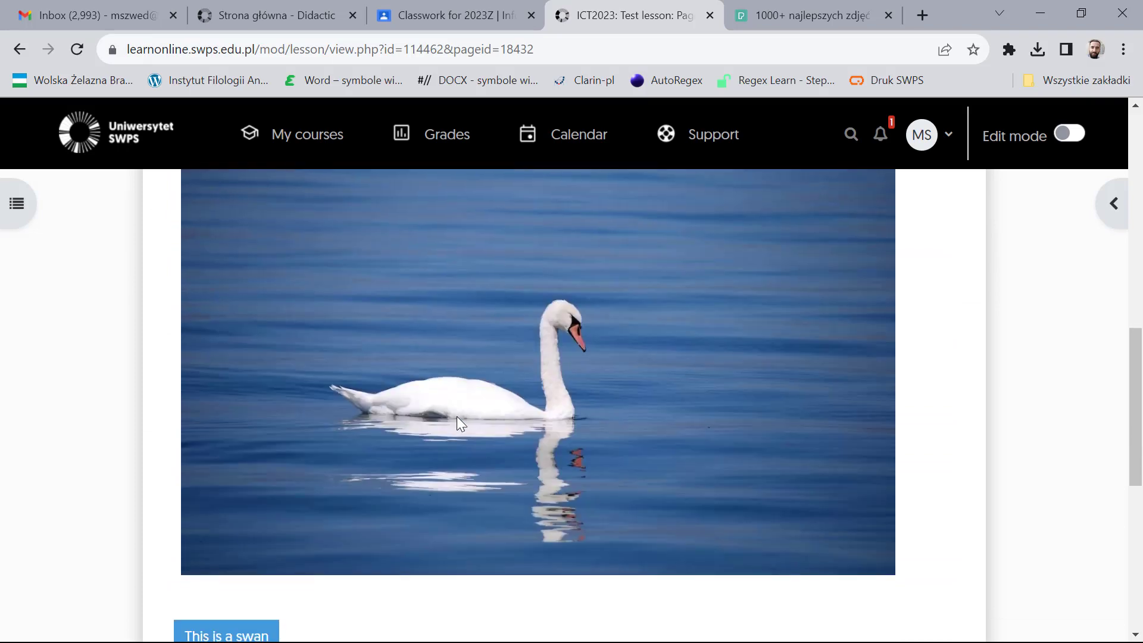
pyautogui.scroll(-3, 457, 417)
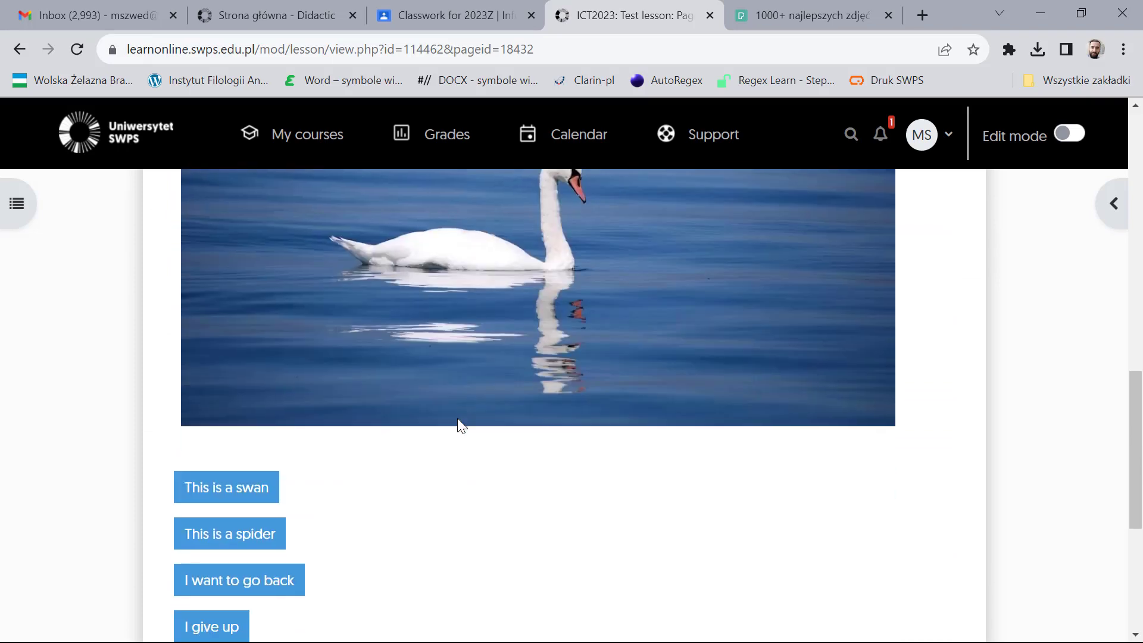
pyautogui.click(229, 495)
pyautogui.scroll(-7, 503, 458)
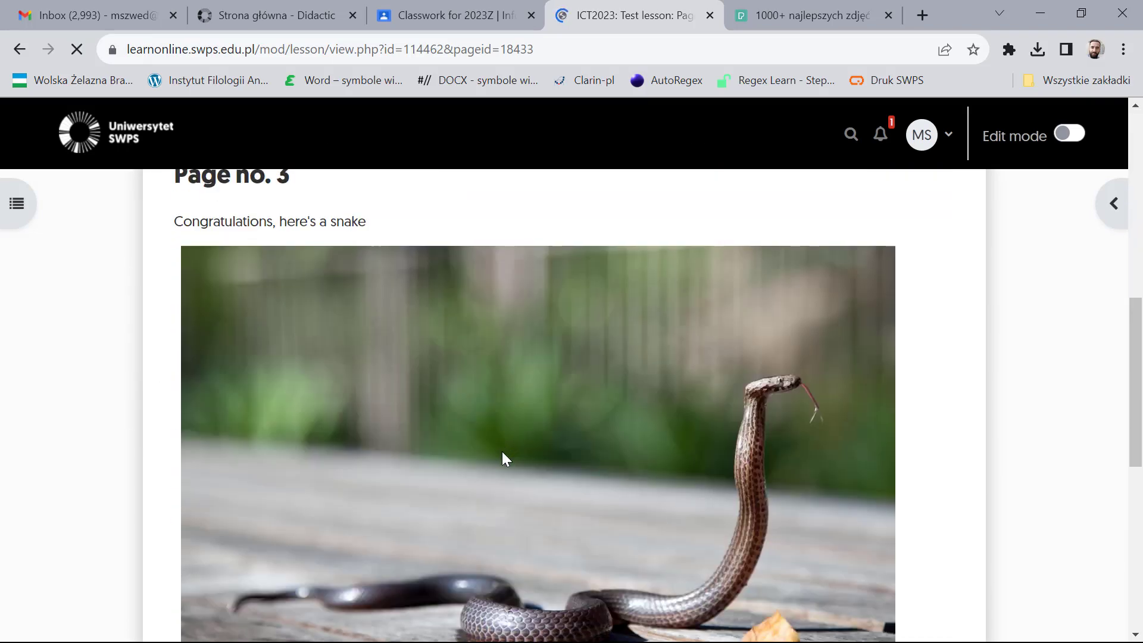
pyautogui.scroll(-5, 502, 451)
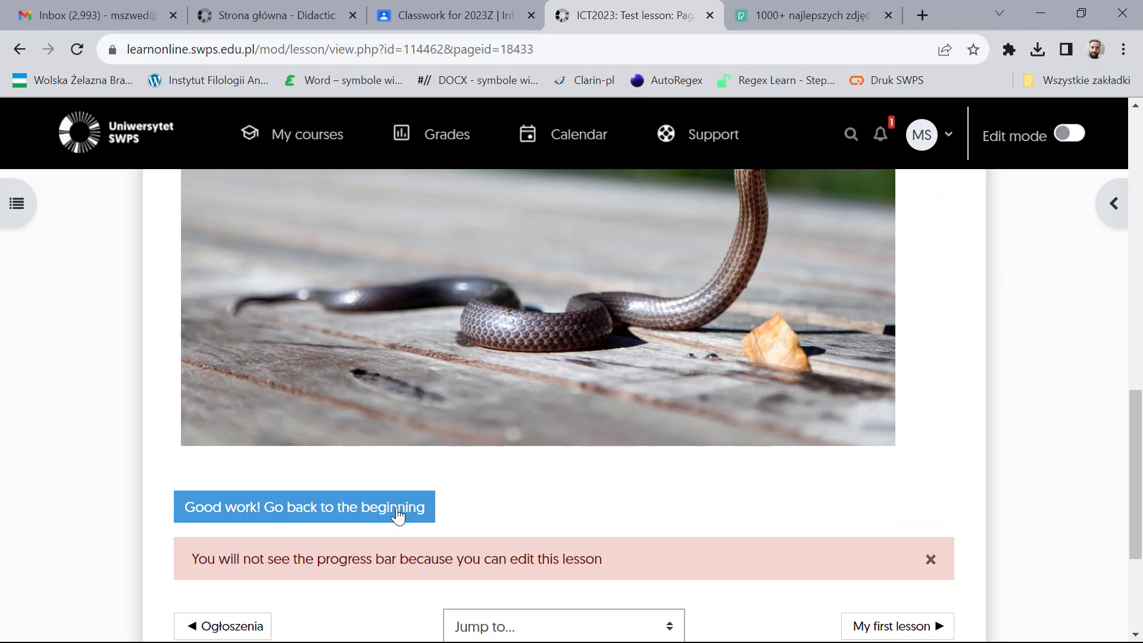
pyautogui.click(398, 515)
# Step: Test the wrong answer "This is a pig" on Page no. 1 and end the lesson with "I give up"
pyautogui.scroll(-5, 490, 498)
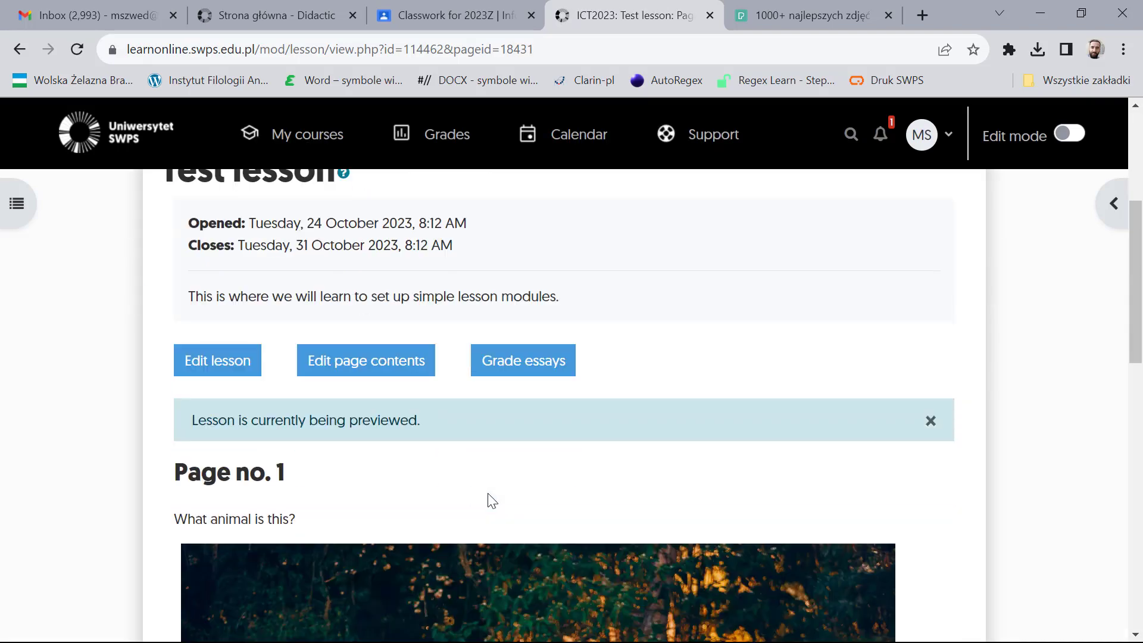
pyautogui.scroll(-5, 486, 500)
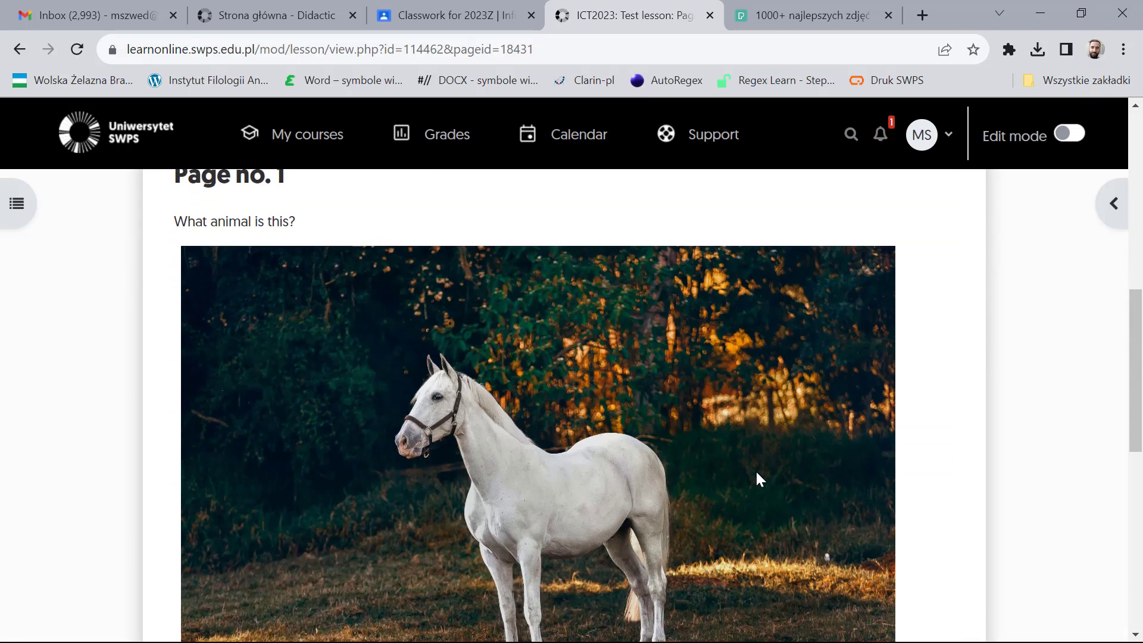
pyautogui.scroll(-5, 755, 477)
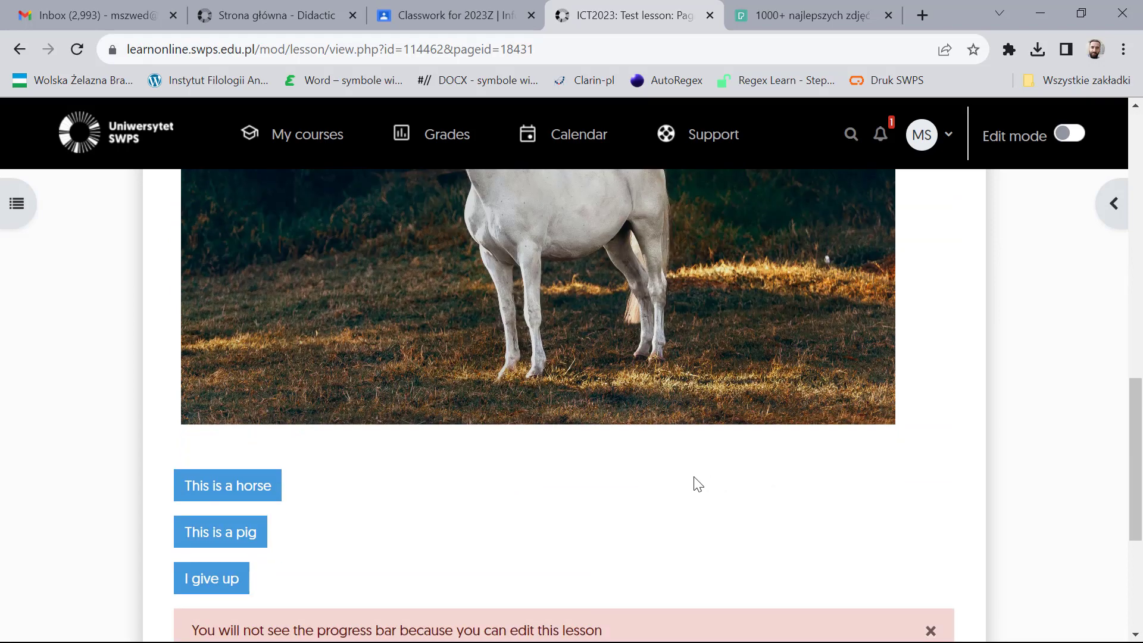
pyautogui.click(233, 541)
pyautogui.scroll(-5, 607, 499)
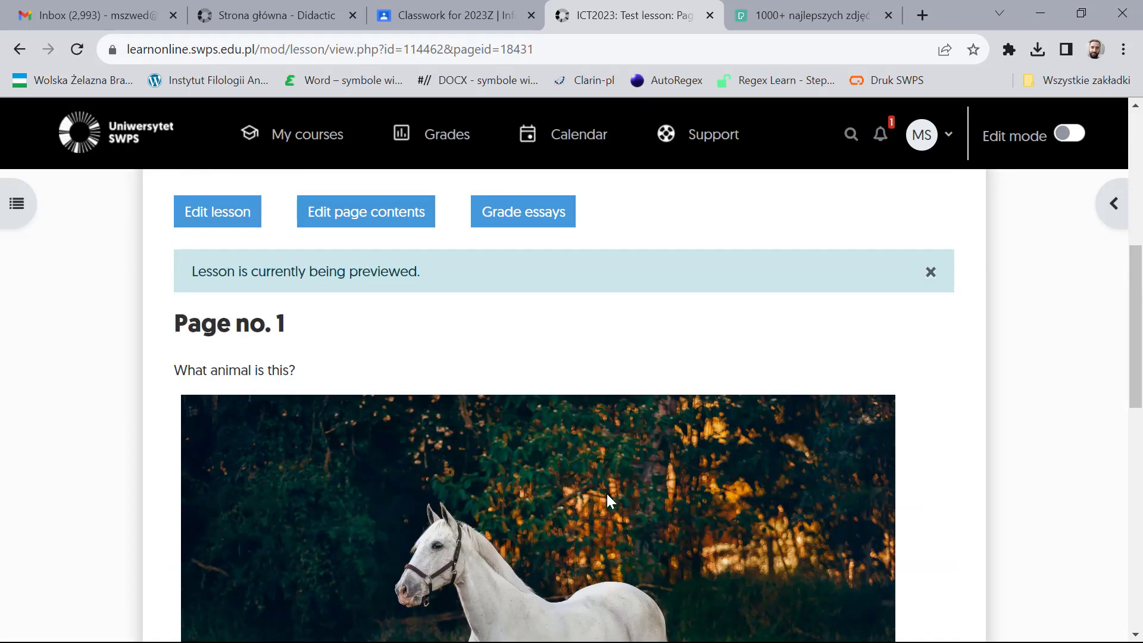
pyautogui.scroll(-7, 606, 494)
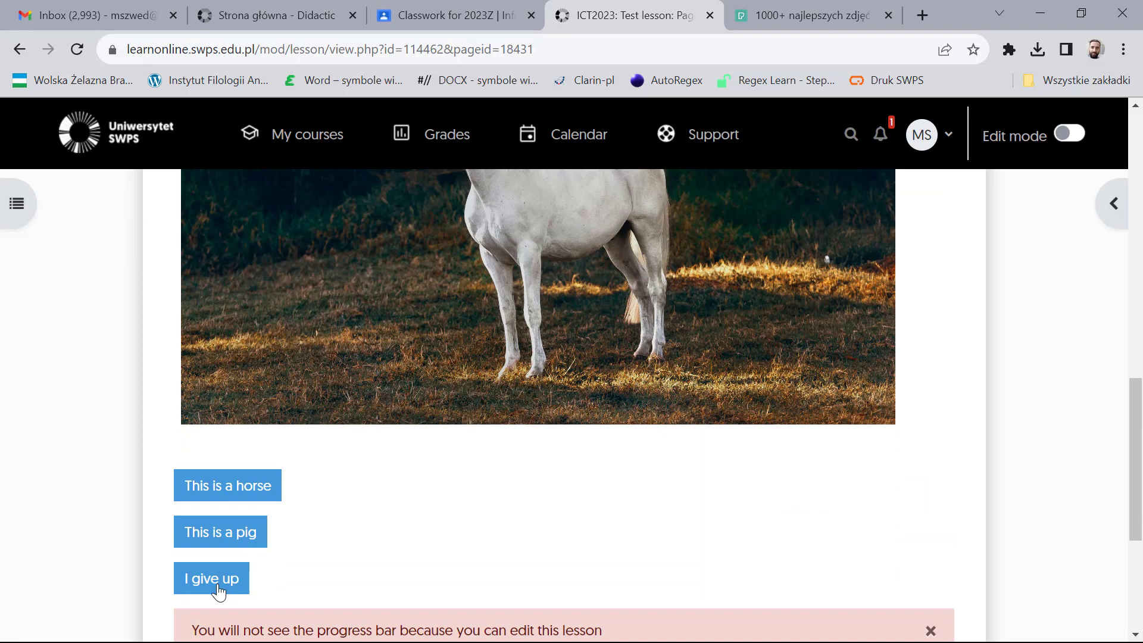
pyautogui.click(216, 589)
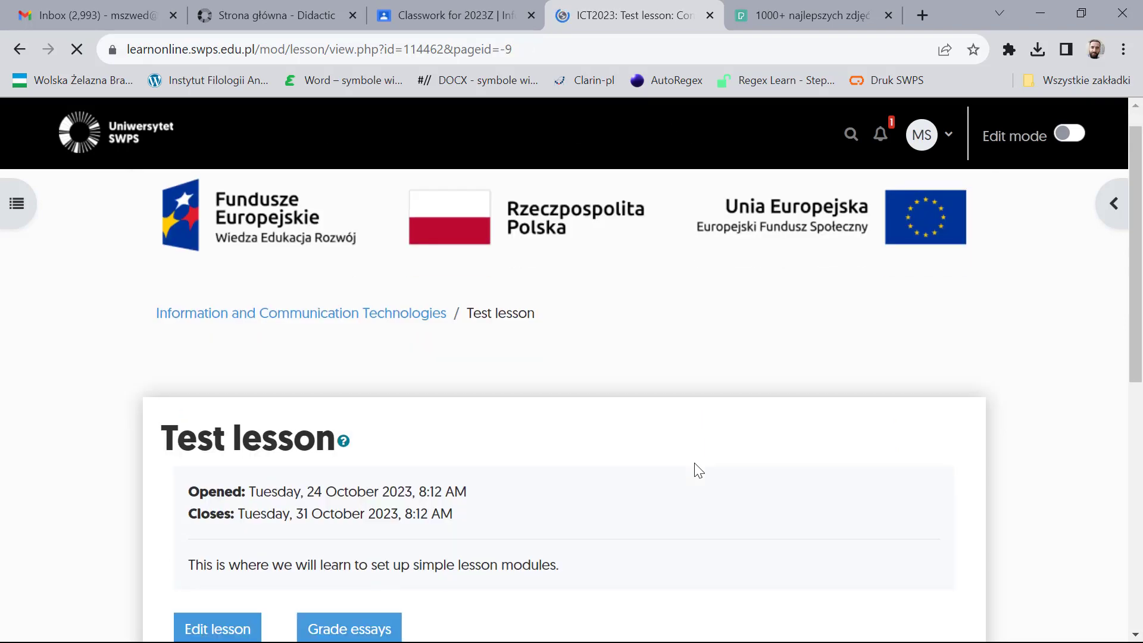
# Step: Review the end-of-lesson page and return to the Information and Communication Technologies course
pyautogui.scroll(-7, 694, 470)
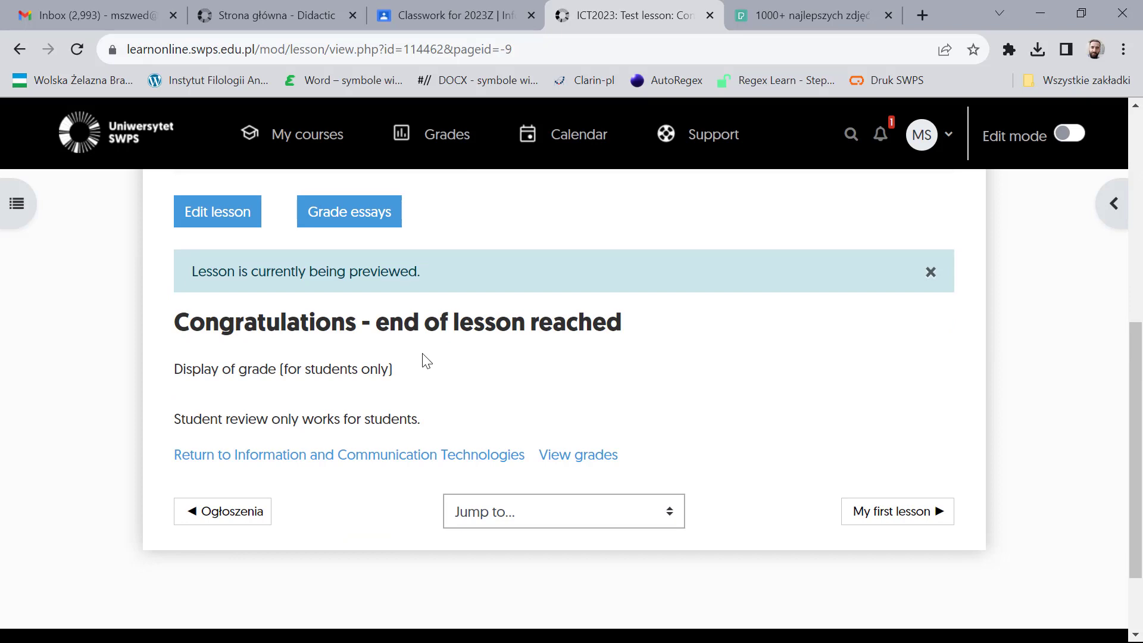
pyautogui.scroll(1, 398, 375)
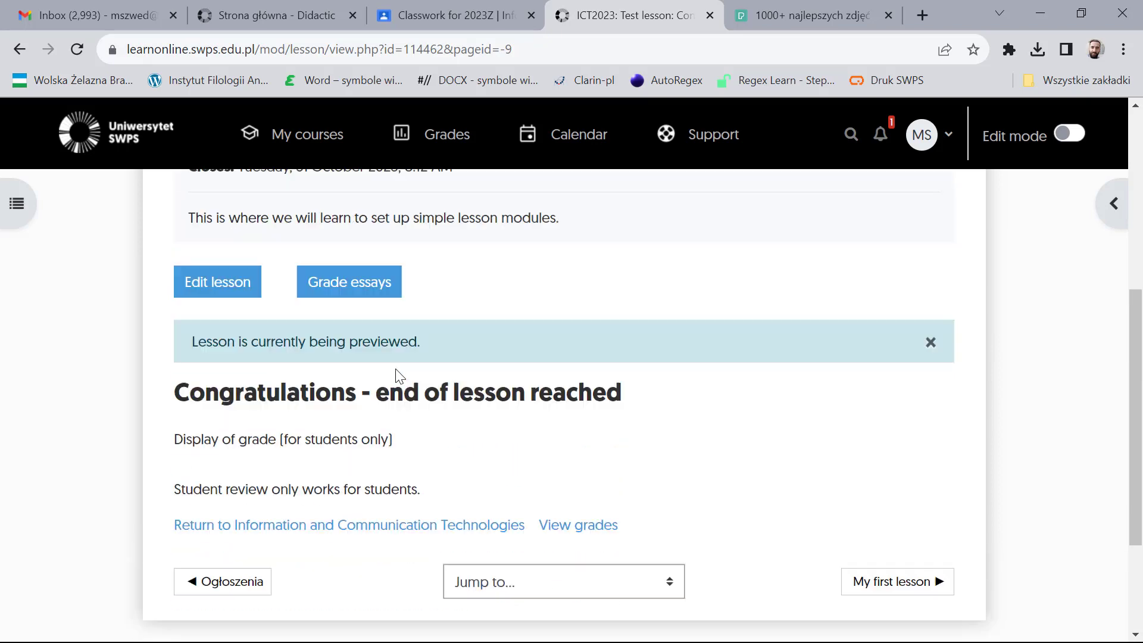
pyautogui.scroll(-1, 397, 375)
pyautogui.click(347, 456)
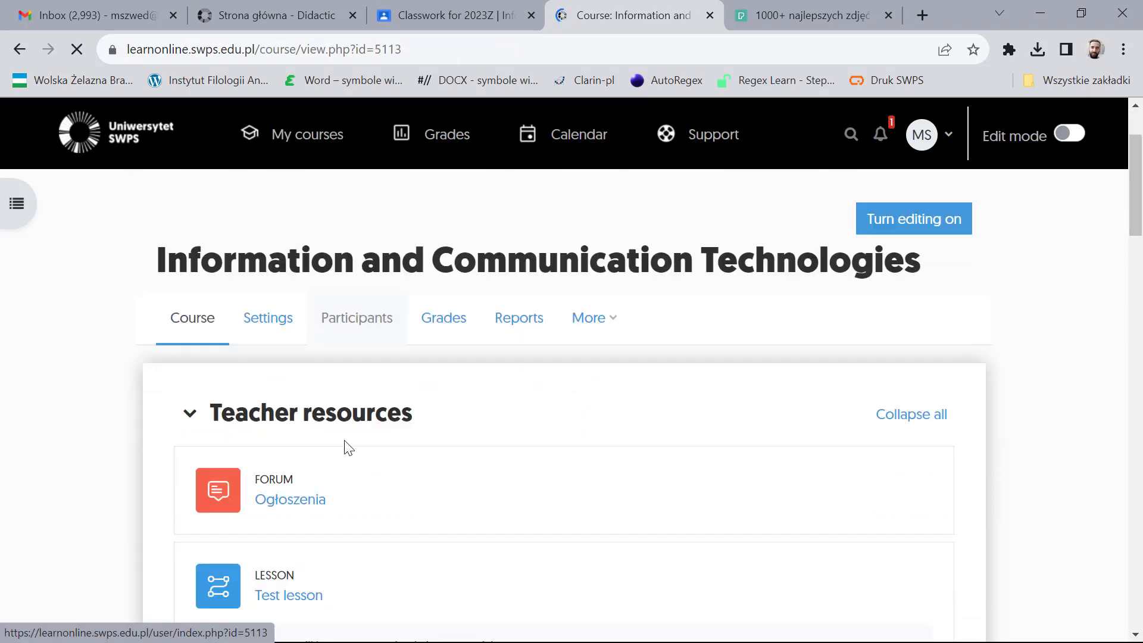
# Step: Reopen Test lesson from Teacher resources and answer "This is a horse" on Page no. 1
pyautogui.scroll(-3, 321, 438)
pyautogui.click(289, 417)
pyautogui.scroll(-6, 576, 440)
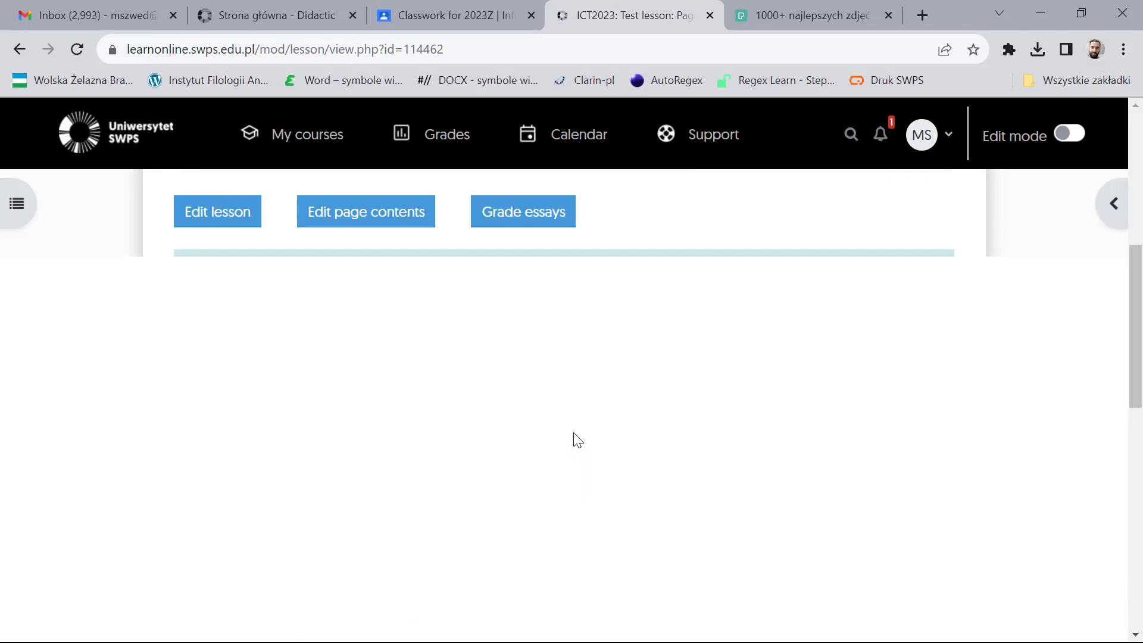
pyautogui.scroll(2, 565, 430)
pyautogui.scroll(-10, 551, 438)
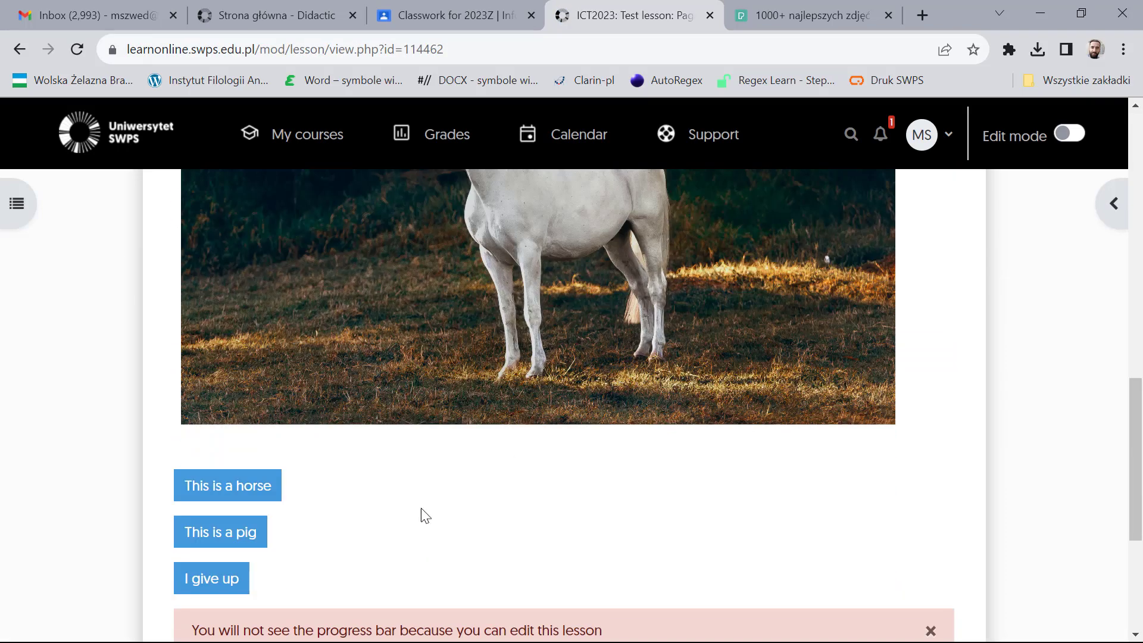
pyautogui.click(242, 494)
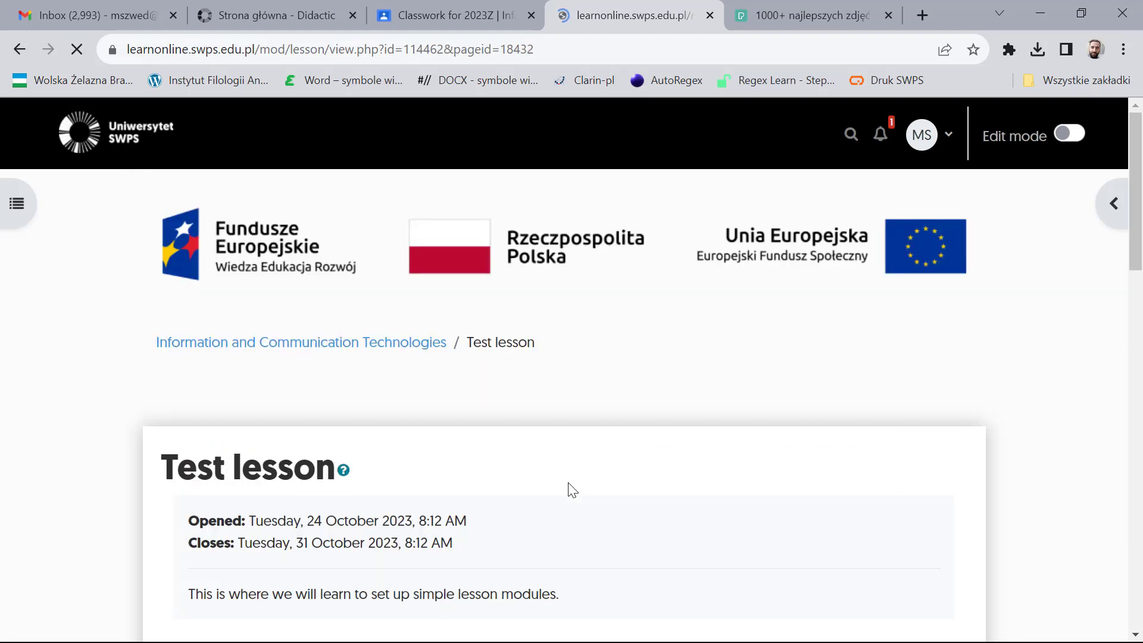
# Step: Test the wrong answer "This is a spider" on the swan page and go back with "I want to go back"
pyautogui.scroll(-3, 572, 488)
pyautogui.scroll(-10, 586, 484)
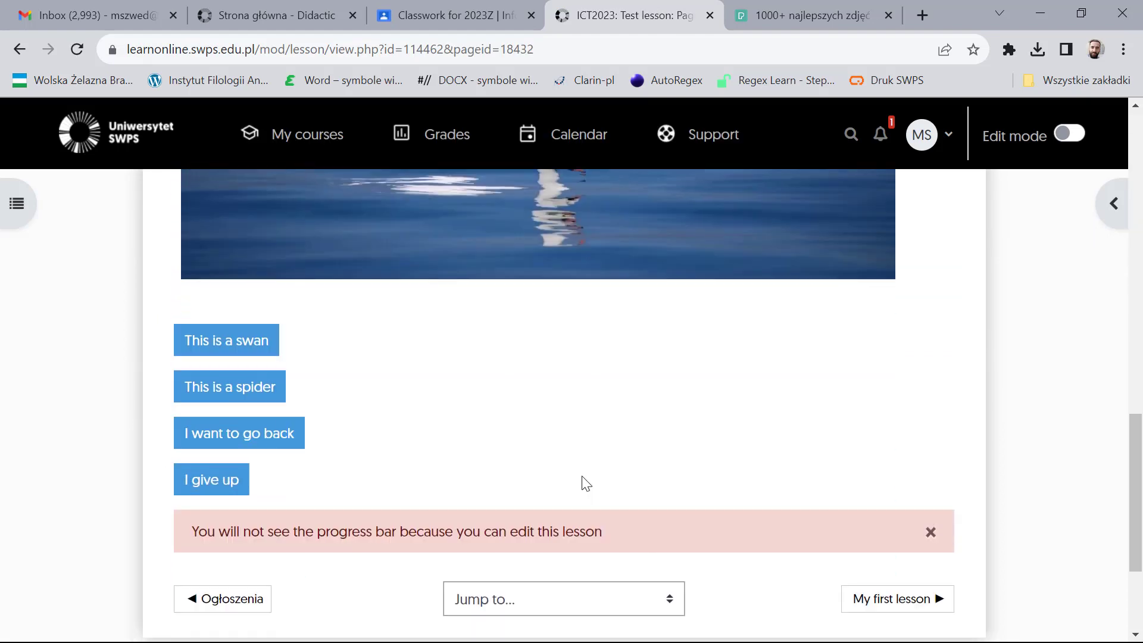
pyautogui.scroll(2, 492, 462)
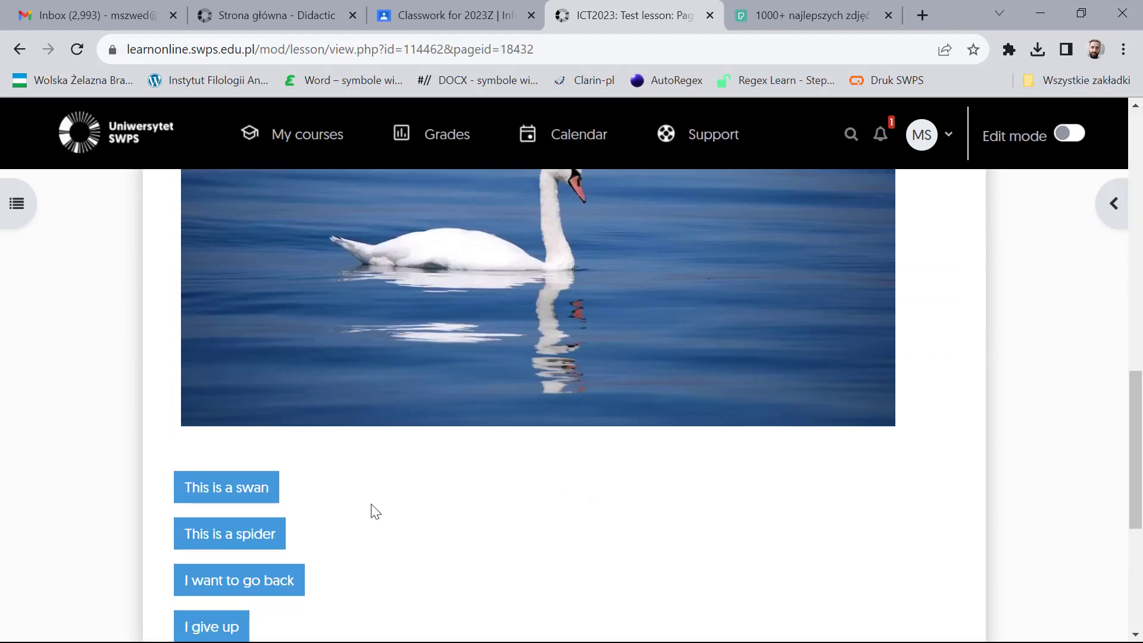
pyautogui.click(244, 545)
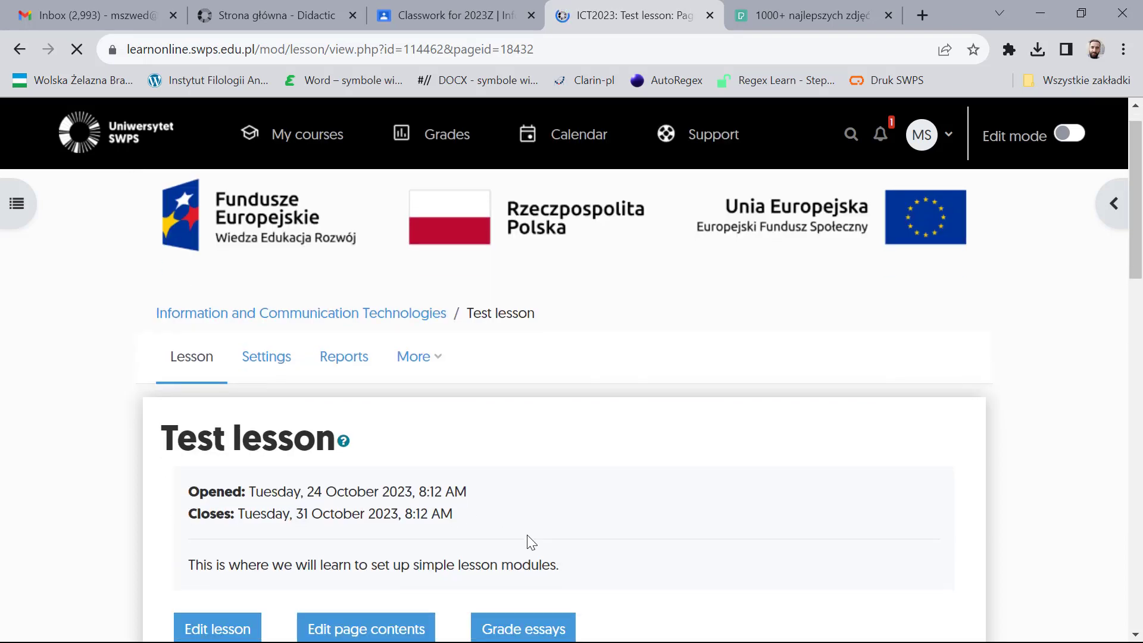
pyautogui.scroll(-9, 528, 539)
pyautogui.scroll(-7, 526, 531)
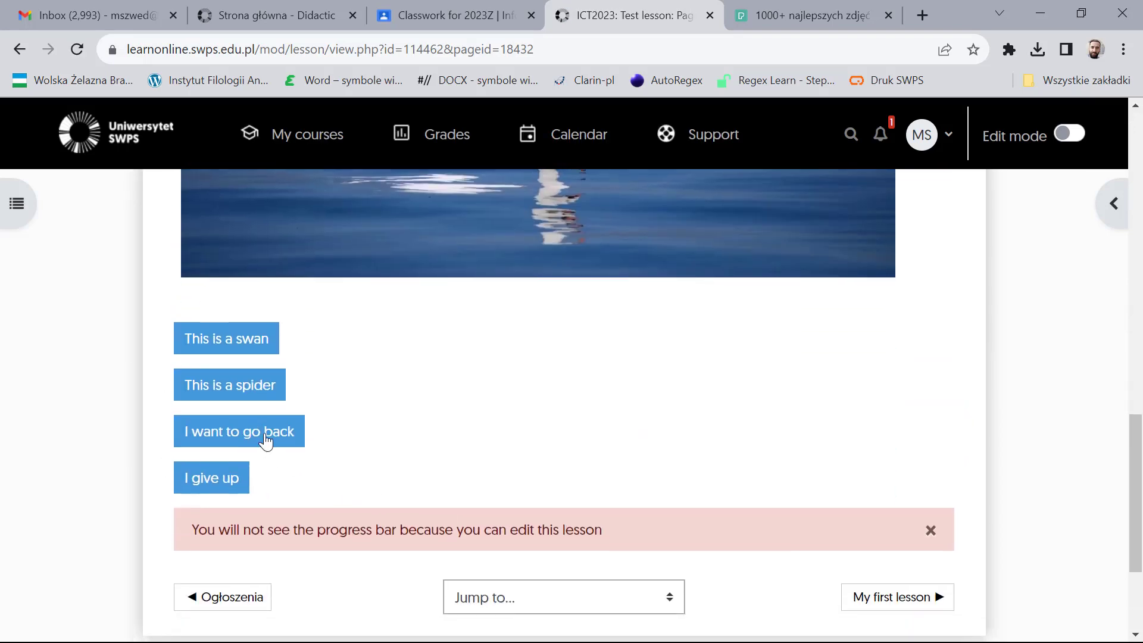
pyautogui.click(266, 441)
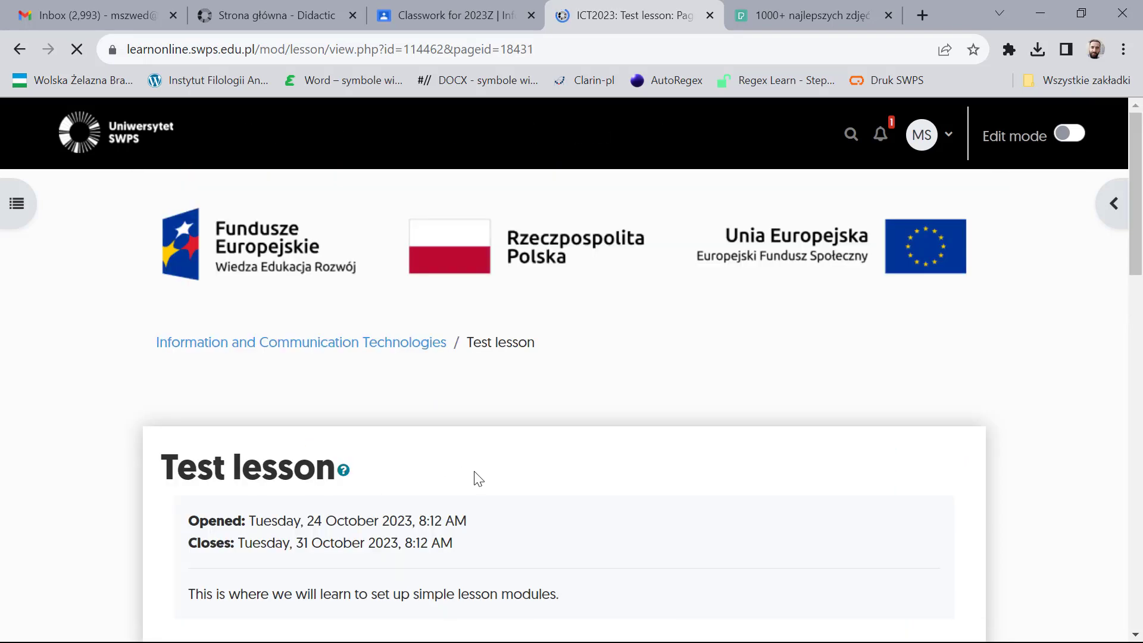
# Step: Answer "This is a horse" on Page no. 1 again and choose "I give up" on the swan page
pyautogui.scroll(-7, 477, 478)
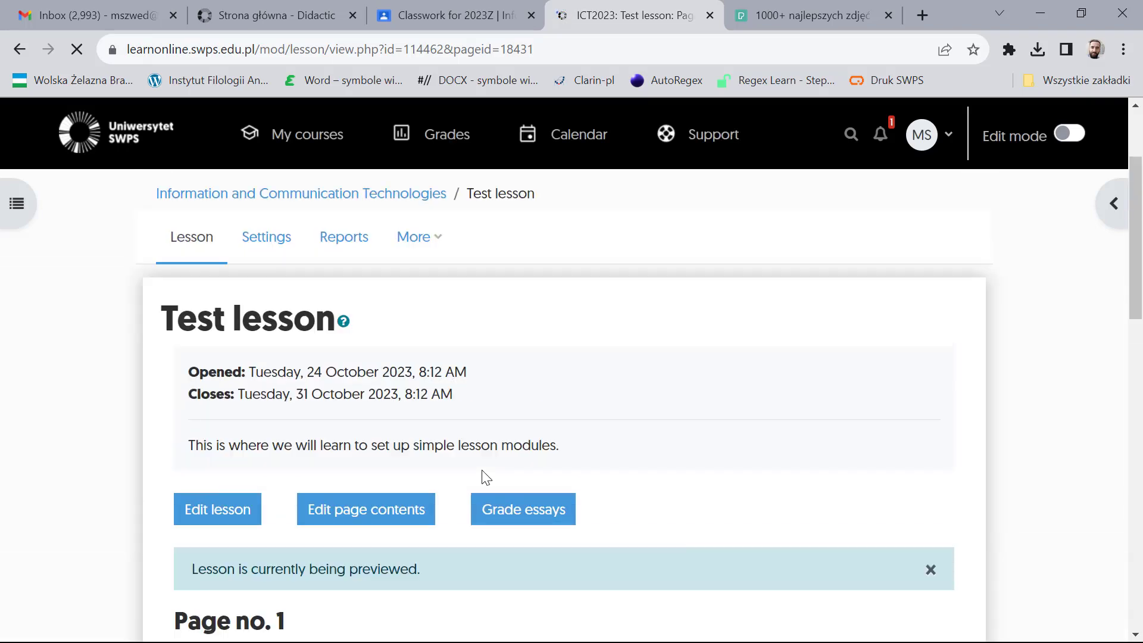
pyautogui.scroll(-7, 509, 459)
pyautogui.scroll(-5, 508, 460)
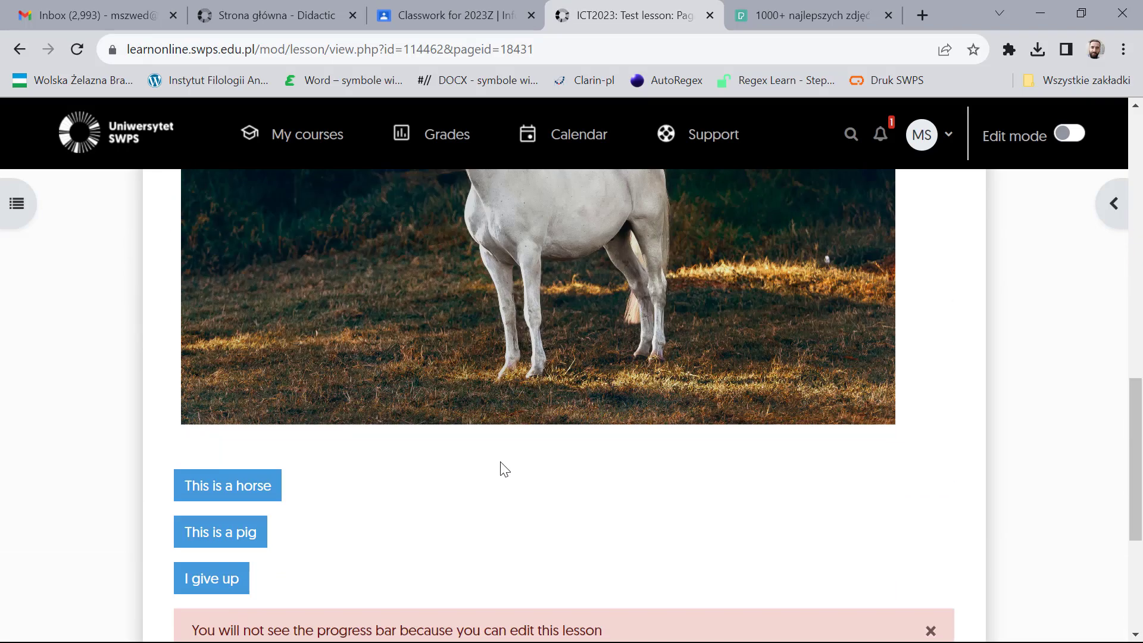
pyautogui.click(253, 491)
pyautogui.scroll(-12, 437, 494)
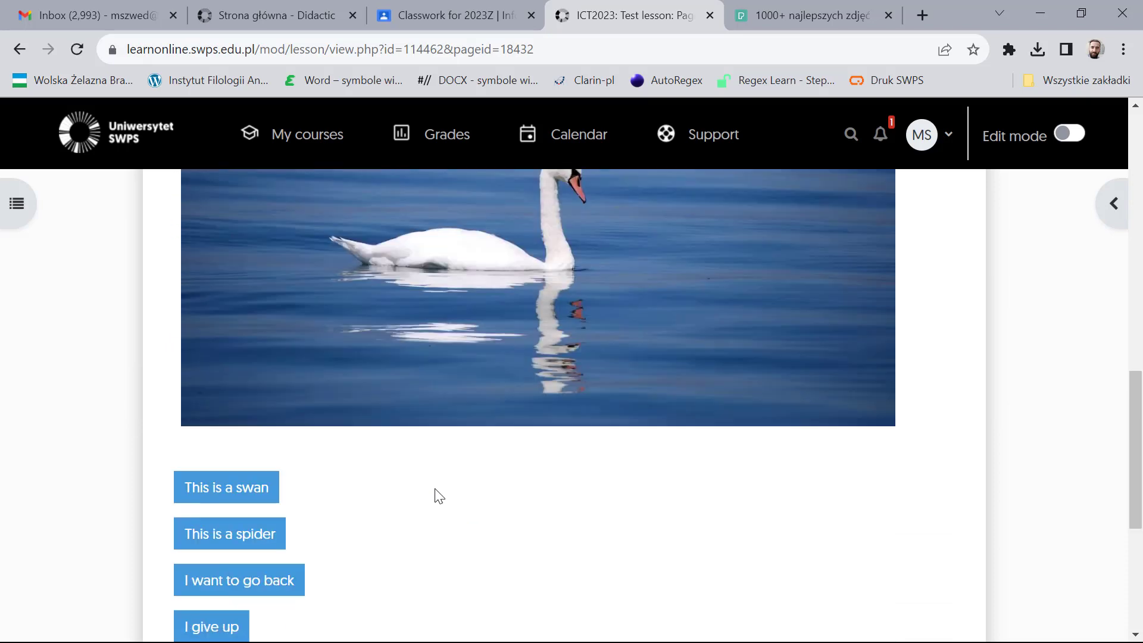
pyautogui.scroll(-3, 238, 511)
pyautogui.click(210, 480)
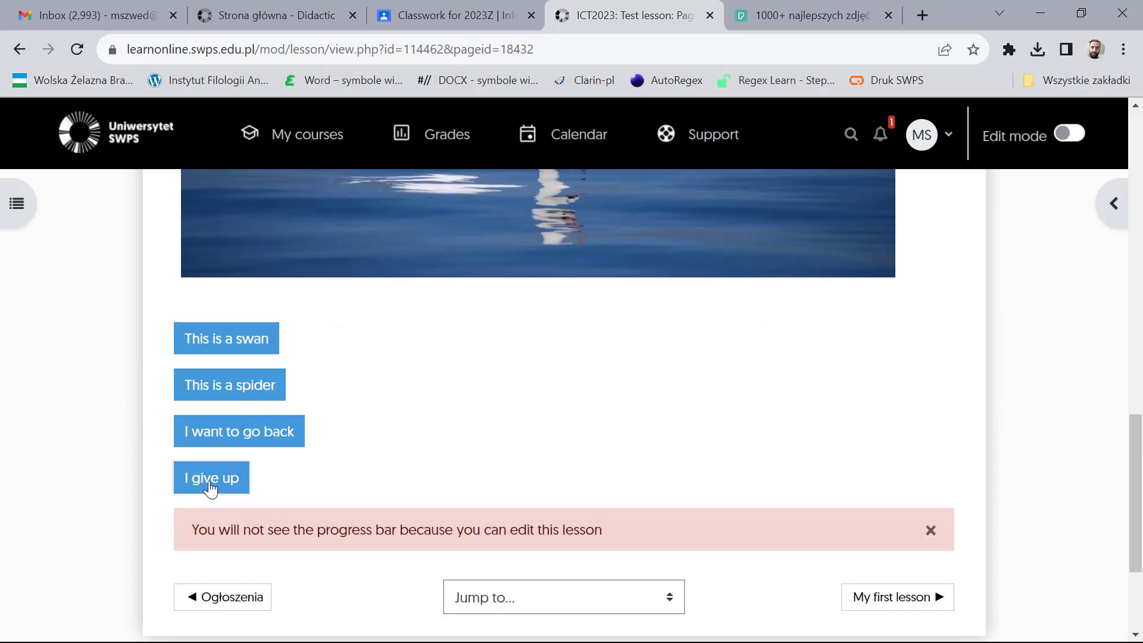
# Step: Leave the finished lesson attempt and go back to the Information and Communication Technologies course
pyautogui.scroll(-5, 601, 493)
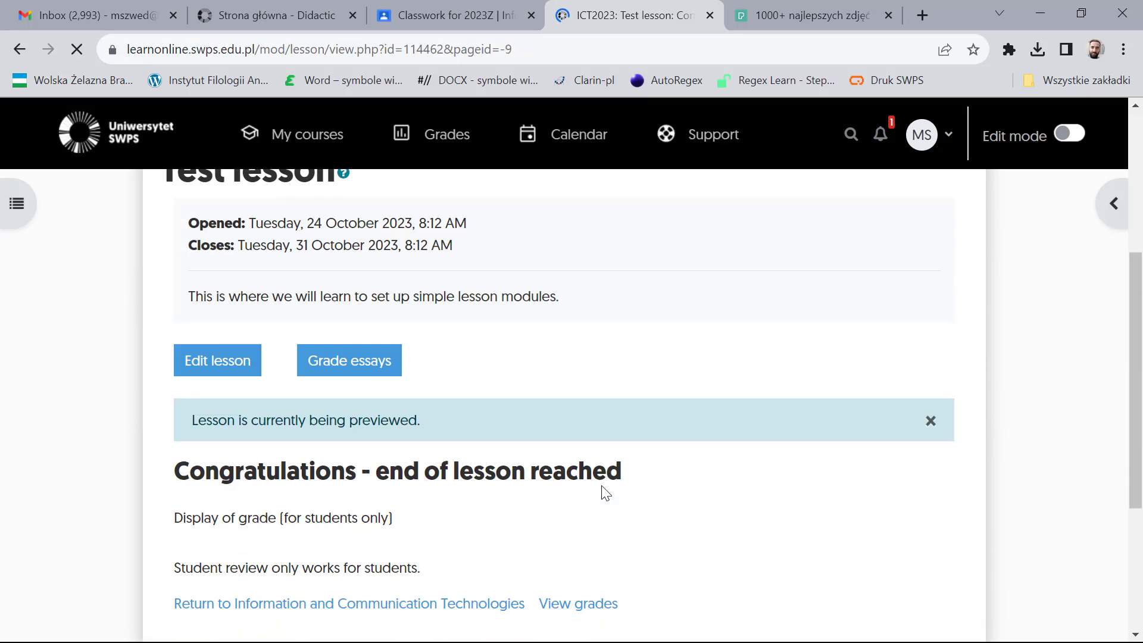
pyautogui.scroll(-3, 604, 489)
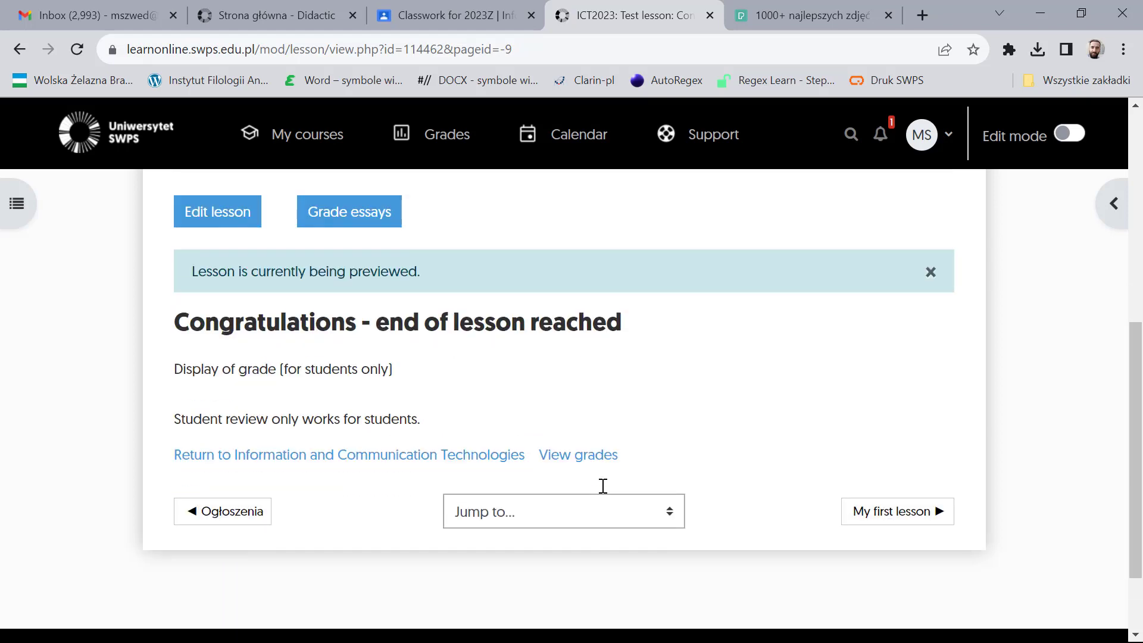
pyautogui.click(337, 459)
pyautogui.scroll(-6, 773, 475)
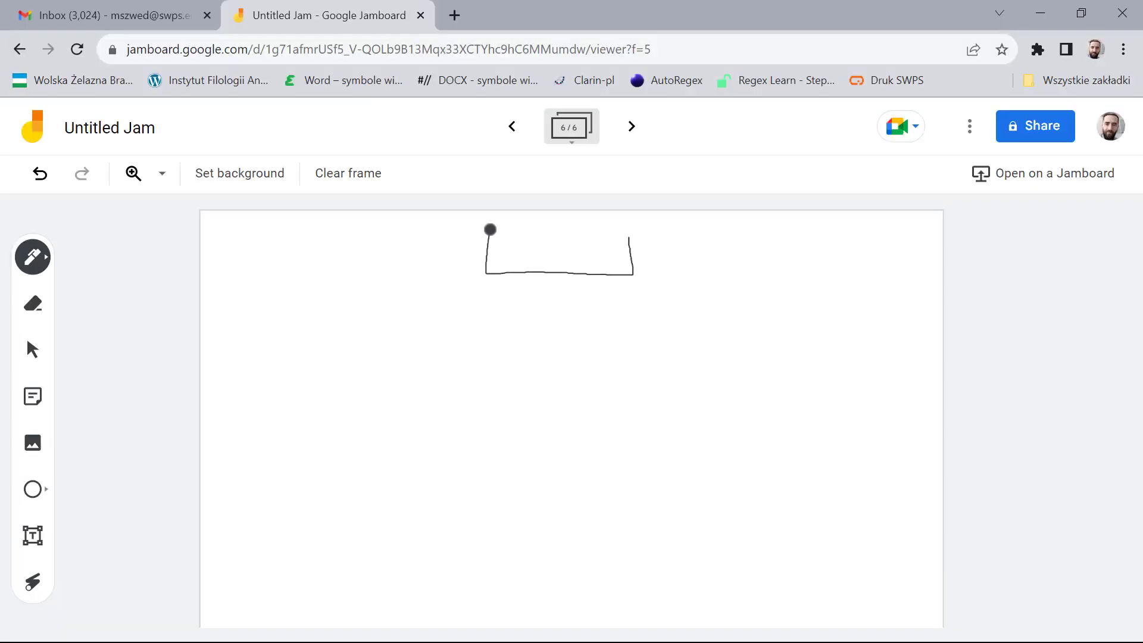
# Step: On frame 6 of the Google Jamboard, draw a box labelled C 1 and a row of boxes below it labelled SC 1, SC 2 and SC 3
pyautogui.moveTo(481, 237)
pyautogui.mouseDown()
pyautogui.moveTo(529, 239)
pyautogui.moveTo(532, 261)
pyautogui.moveTo(567, 259)
pyautogui.mouseUp()
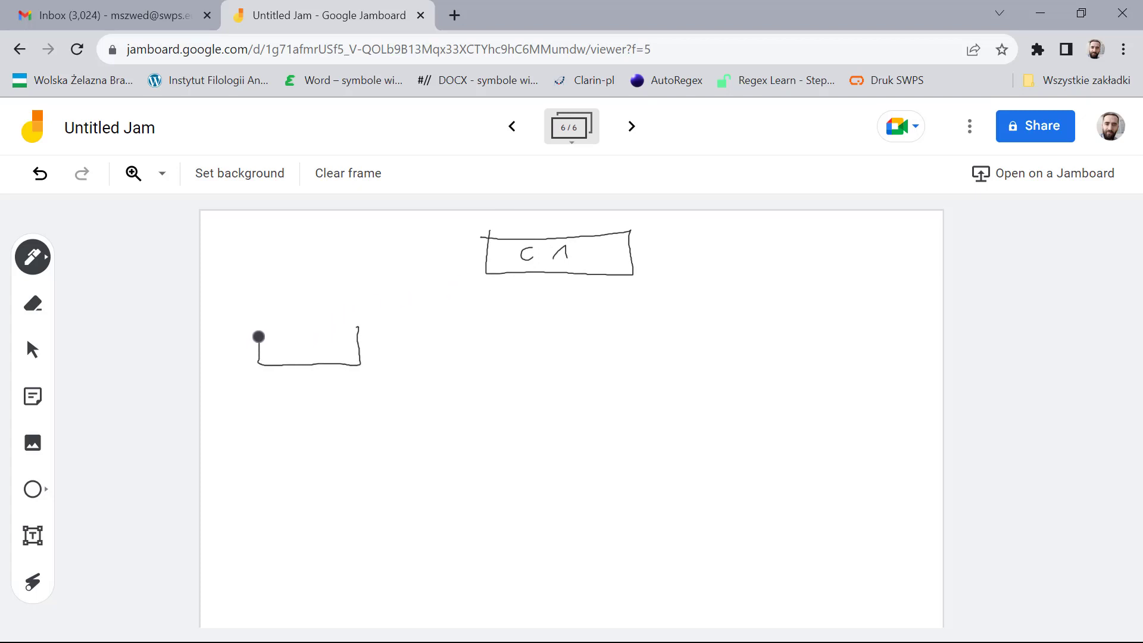
pyautogui.moveTo(258, 337)
pyautogui.mouseDown()
pyautogui.moveTo(284, 329)
pyautogui.moveTo(280, 356)
pyautogui.moveTo(336, 351)
pyautogui.mouseUp()
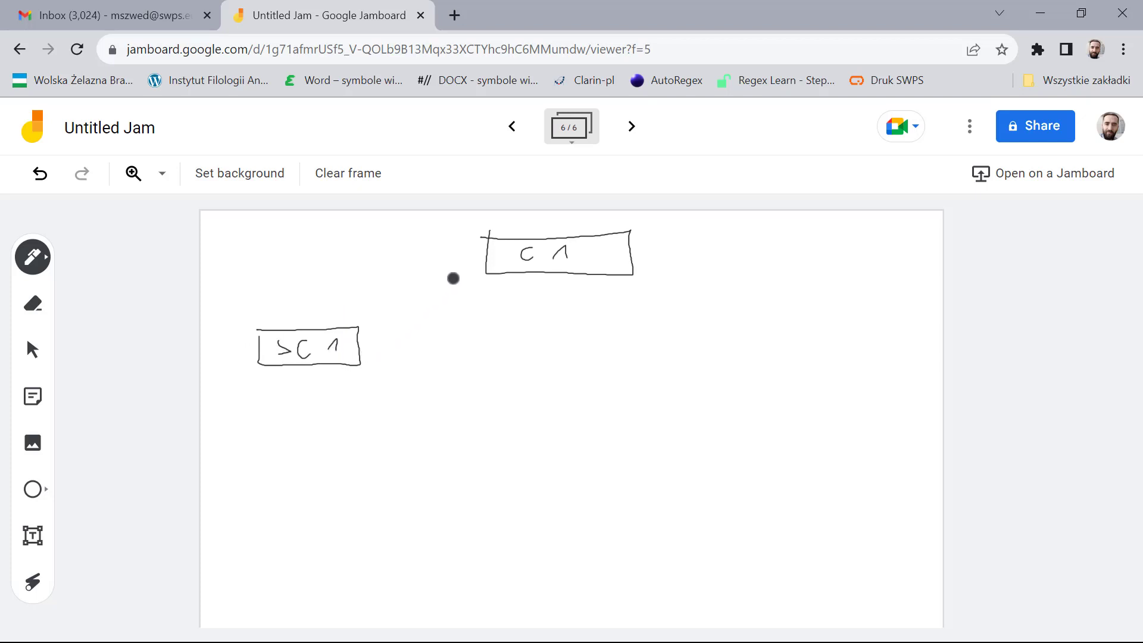
pyautogui.moveTo(488, 347); pyautogui.dragTo(490, 328)
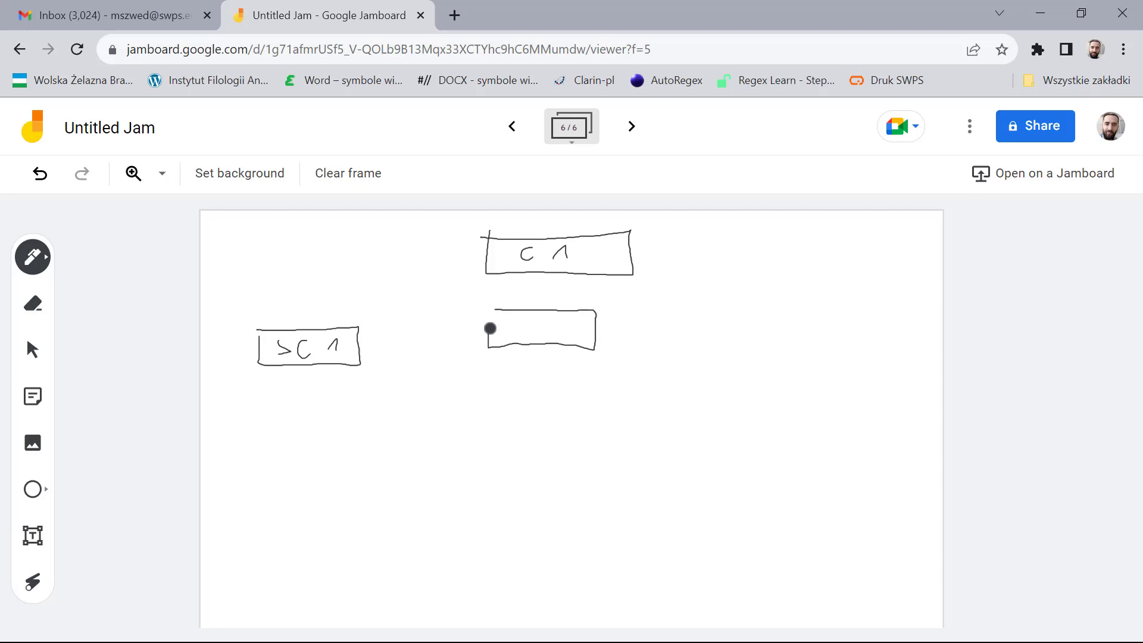
pyautogui.moveTo(489, 328)
pyautogui.mouseDown()
pyautogui.moveTo(495, 309)
pyautogui.moveTo(508, 333)
pyautogui.moveTo(574, 333)
pyautogui.mouseUp()
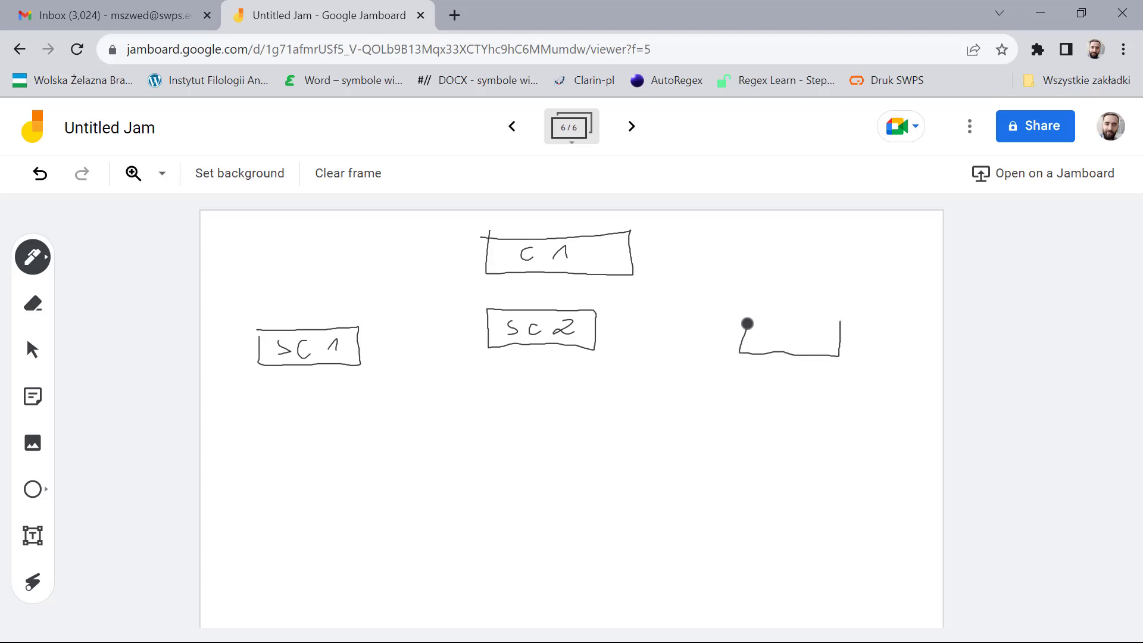
pyautogui.moveTo(747, 323)
pyautogui.mouseDown()
pyautogui.moveTo(791, 319)
pyautogui.moveTo(760, 337)
pyautogui.moveTo(804, 340)
pyautogui.mouseUp()
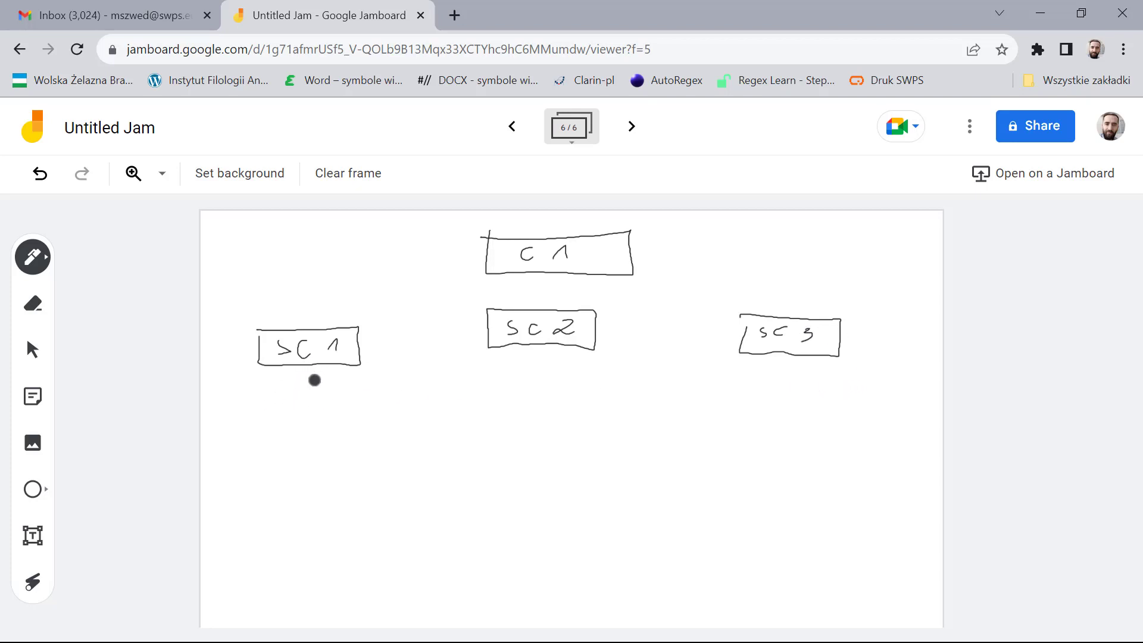
# Step: Draw a downward arrow under each of the SC 1, SC 2 and SC 3 boxes and write Q1, Q2 and Q3 below each arrow
pyautogui.moveTo(305, 379)
pyautogui.mouseDown()
pyautogui.moveTo(266, 434)
pyautogui.moveTo(304, 437)
pyautogui.moveTo(279, 472)
pyautogui.moveTo(310, 475)
pyautogui.moveTo(280, 496)
pyautogui.moveTo(304, 505)
pyautogui.mouseUp()
pyautogui.moveTo(551, 369)
pyautogui.mouseDown()
pyautogui.moveTo(553, 396)
pyautogui.moveTo(526, 440)
pyautogui.moveTo(546, 446)
pyautogui.moveTo(525, 460)
pyautogui.moveTo(555, 474)
pyautogui.moveTo(522, 498)
pyautogui.moveTo(549, 491)
pyautogui.moveTo(551, 507)
pyautogui.mouseUp()
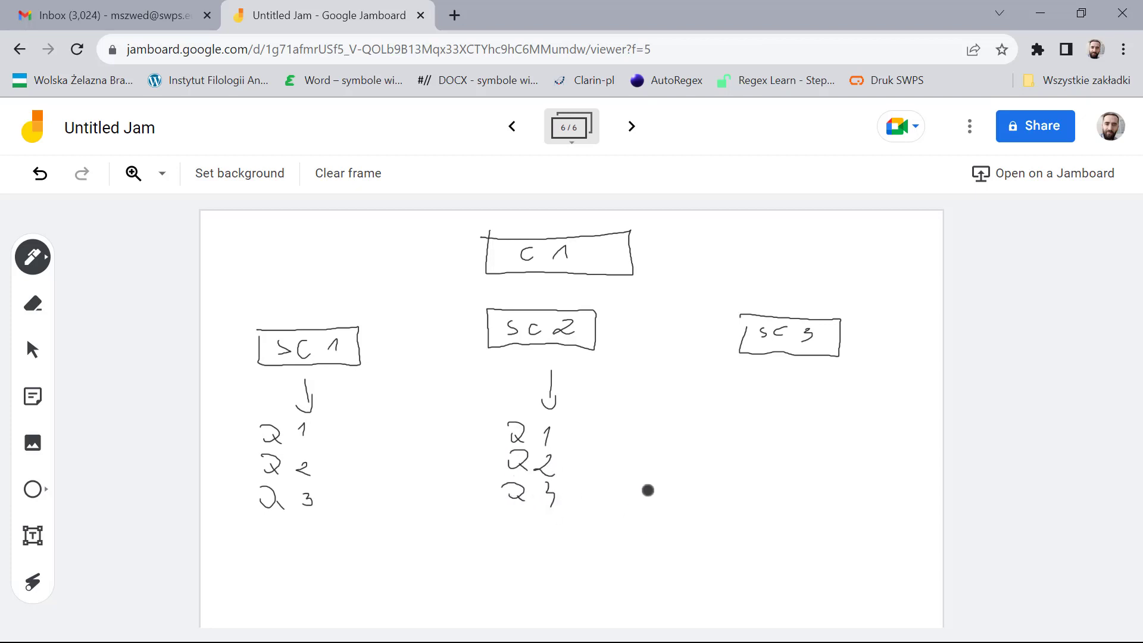
pyautogui.moveTo(786, 372)
pyautogui.mouseDown()
pyautogui.moveTo(787, 412)
pyautogui.moveTo(751, 440)
pyautogui.moveTo(762, 448)
pyautogui.mouseUp()
pyautogui.moveTo(774, 444)
pyautogui.mouseDown()
pyautogui.moveTo(781, 433)
pyautogui.moveTo(752, 472)
pyautogui.moveTo(765, 480)
pyautogui.moveTo(783, 466)
pyautogui.moveTo(800, 476)
pyautogui.moveTo(763, 507)
pyautogui.moveTo(770, 497)
pyautogui.moveTo(787, 517)
pyautogui.mouseUp()
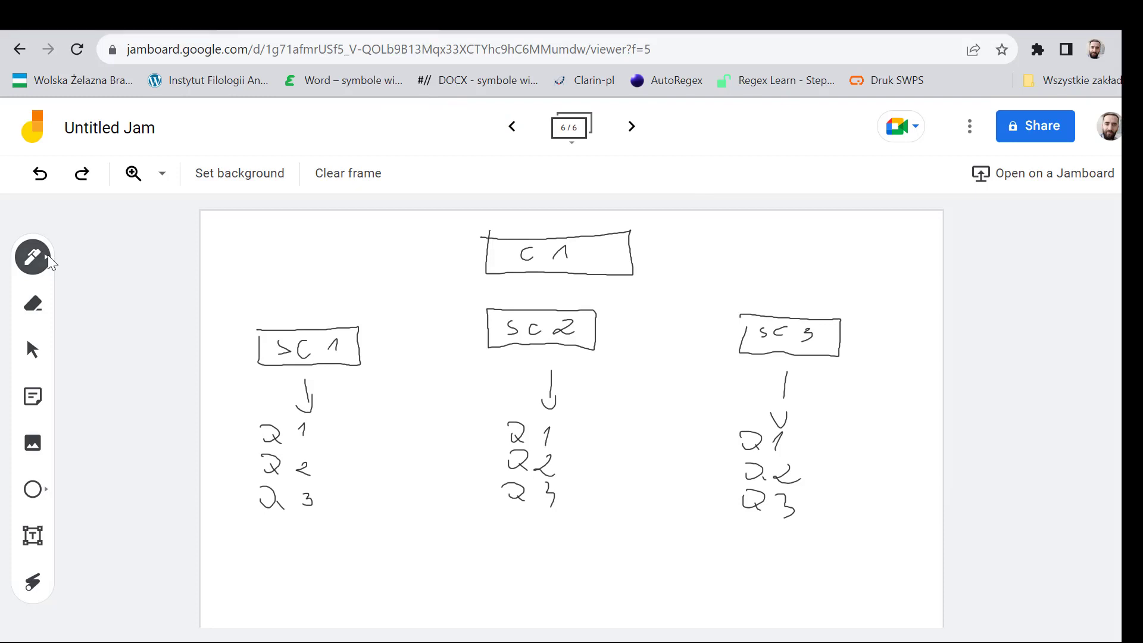
# Step: Draw red arrows from the C 1 box down to the SC 1, SC 2 and SC 3 boxes
pyautogui.click(50, 262)
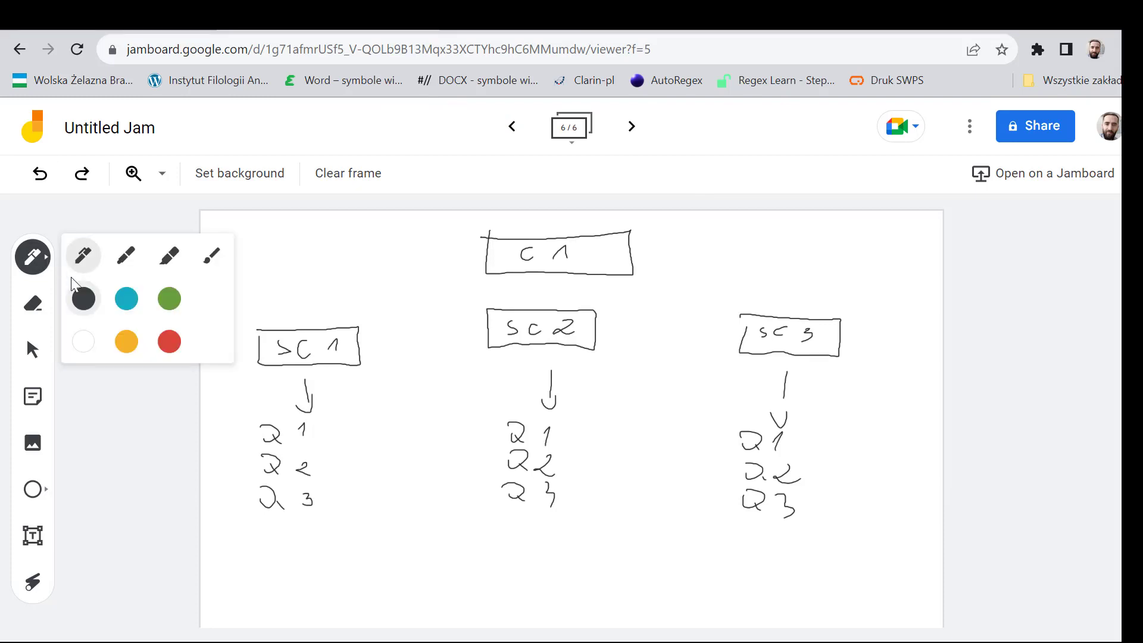
pyautogui.click(170, 342)
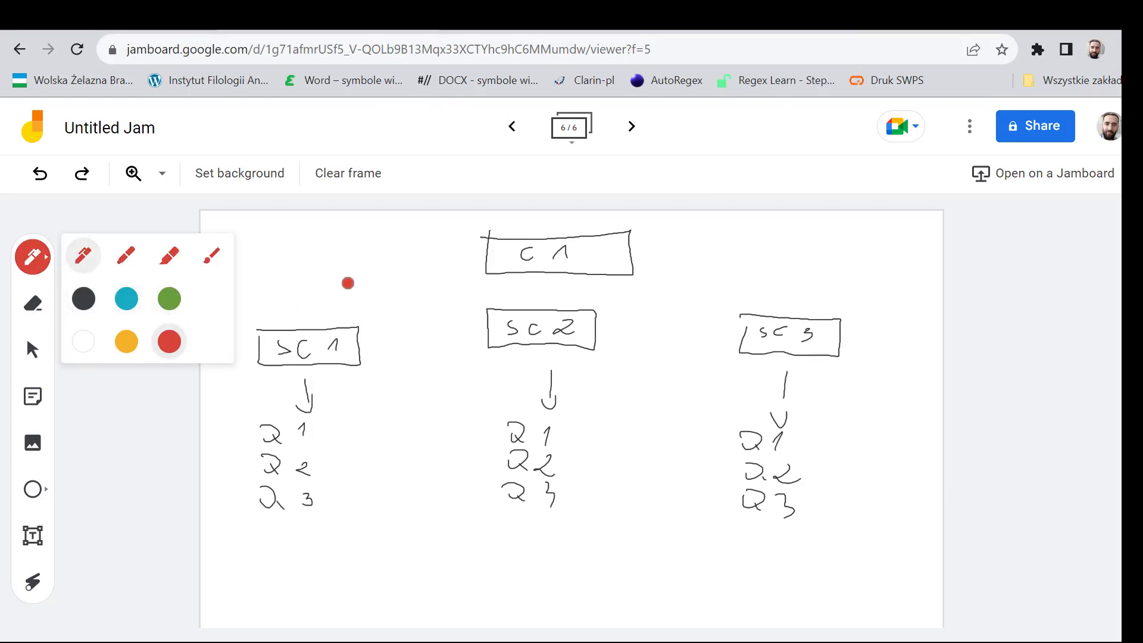
pyautogui.moveTo(474, 272)
pyautogui.mouseDown()
pyautogui.moveTo(372, 318)
pyautogui.moveTo(399, 321)
pyautogui.mouseUp()
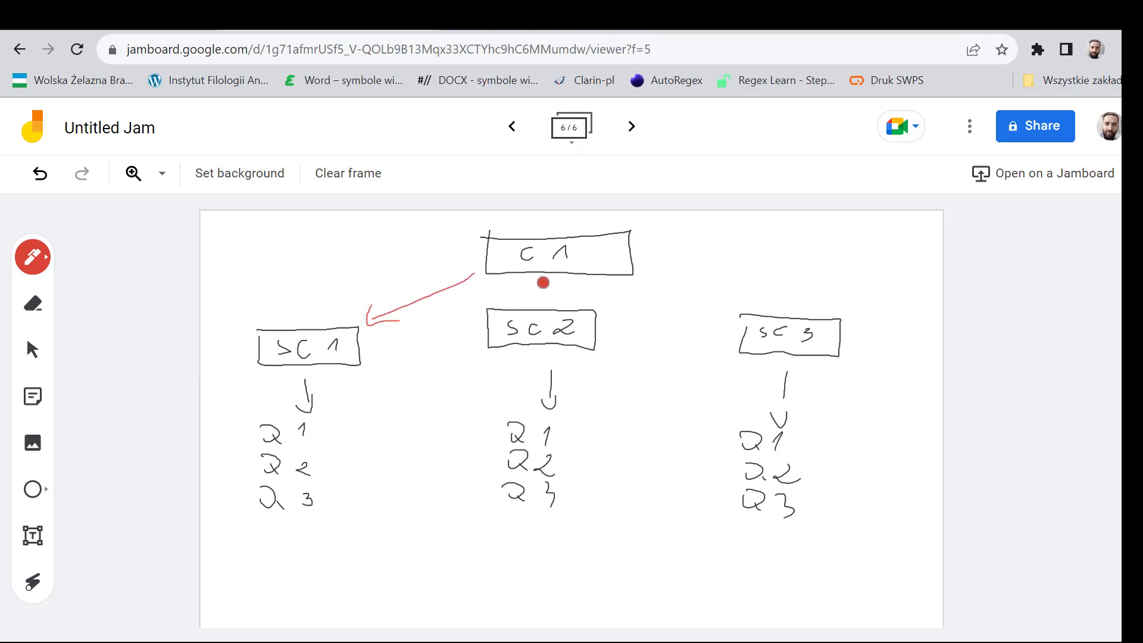
pyautogui.moveTo(543, 281)
pyautogui.mouseDown()
pyautogui.moveTo(544, 299)
pyautogui.moveTo(556, 281)
pyautogui.mouseUp()
pyautogui.moveTo(666, 274)
pyautogui.mouseDown()
pyautogui.moveTo(741, 301)
pyautogui.moveTo(720, 308)
pyautogui.mouseUp()
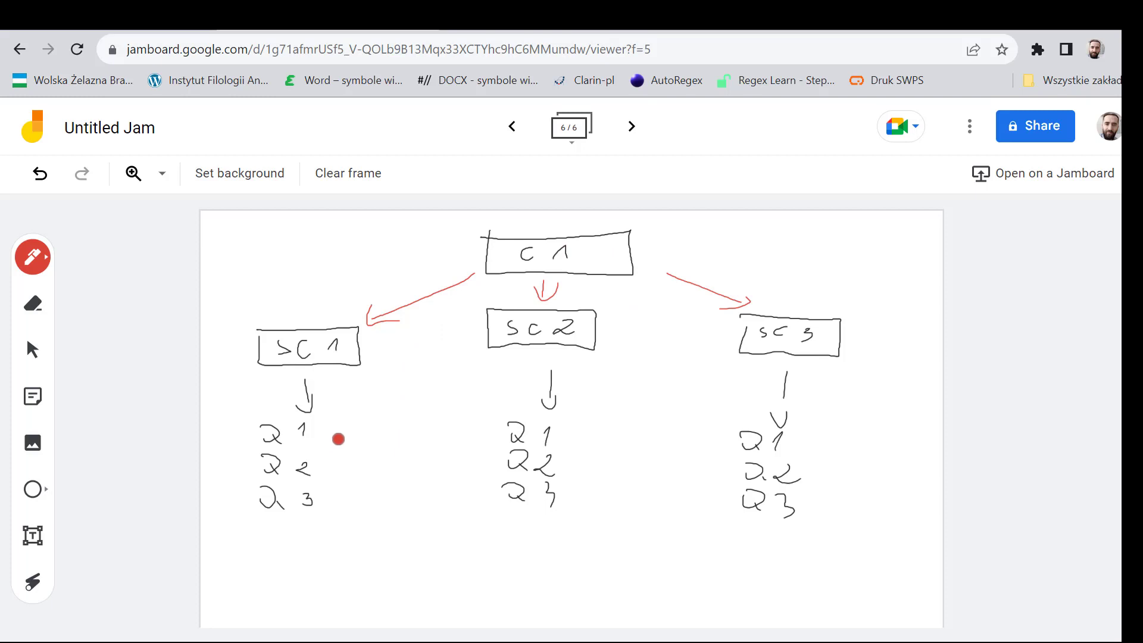
# Step: Draw red arrows back and forth between the neighbouring question columns, and red lines from each Q3 converging below the middle column
pyautogui.moveTo(461, 428)
pyautogui.mouseDown()
pyautogui.moveTo(491, 438)
pyautogui.moveTo(356, 478)
pyautogui.mouseUp()
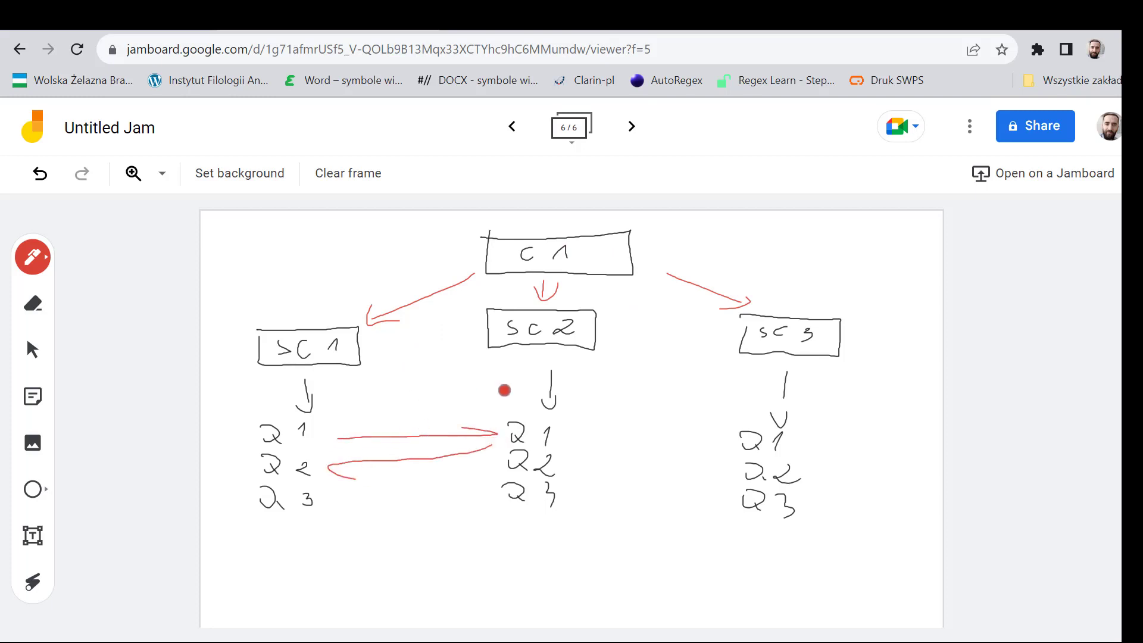
pyautogui.moveTo(592, 445)
pyautogui.mouseDown()
pyautogui.moveTo(712, 451)
pyautogui.moveTo(616, 487)
pyautogui.mouseUp()
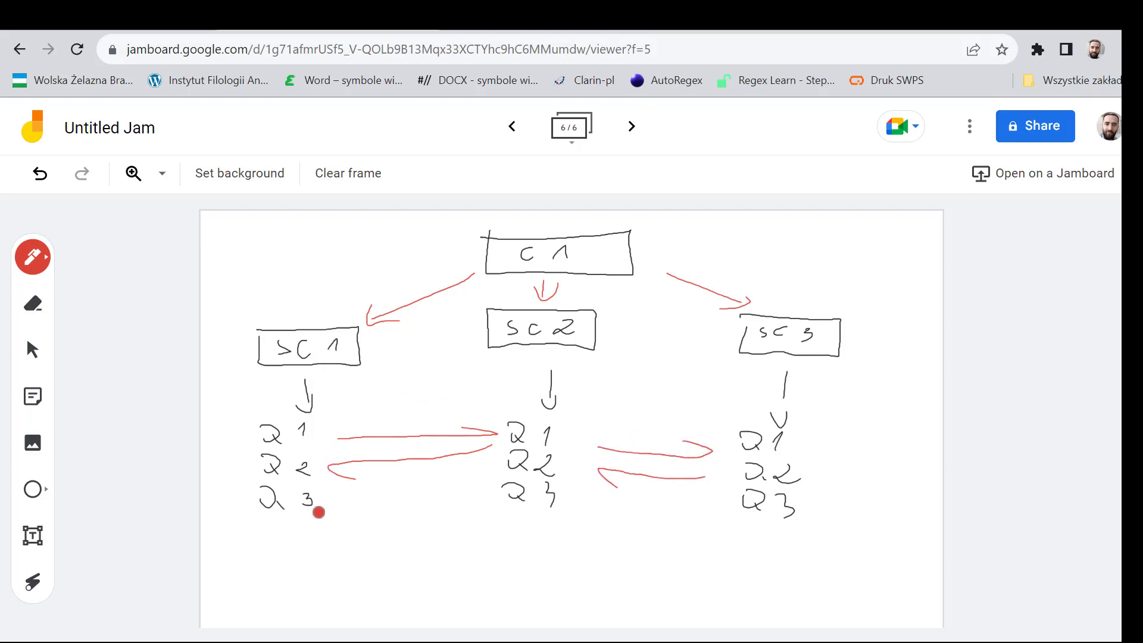
pyautogui.moveTo(326, 515)
pyautogui.mouseDown()
pyautogui.moveTo(506, 552)
pyautogui.moveTo(542, 506)
pyautogui.mouseUp()
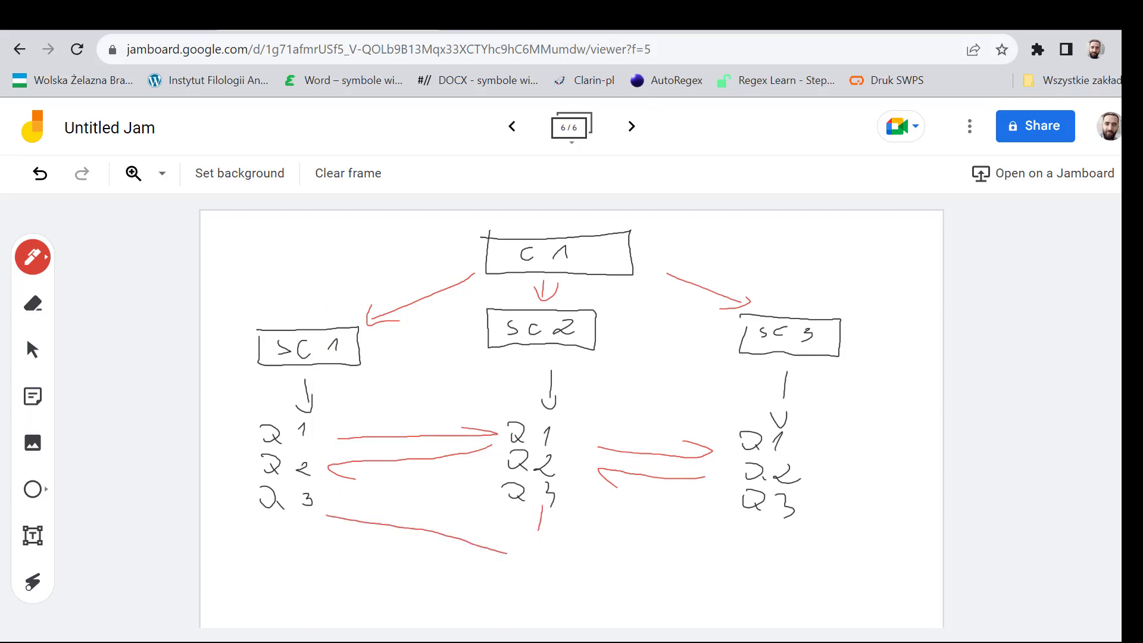
pyautogui.moveTo(635, 539); pyautogui.dragTo(751, 524)
pyautogui.moveTo(565, 555); pyautogui.dragTo(542, 561)
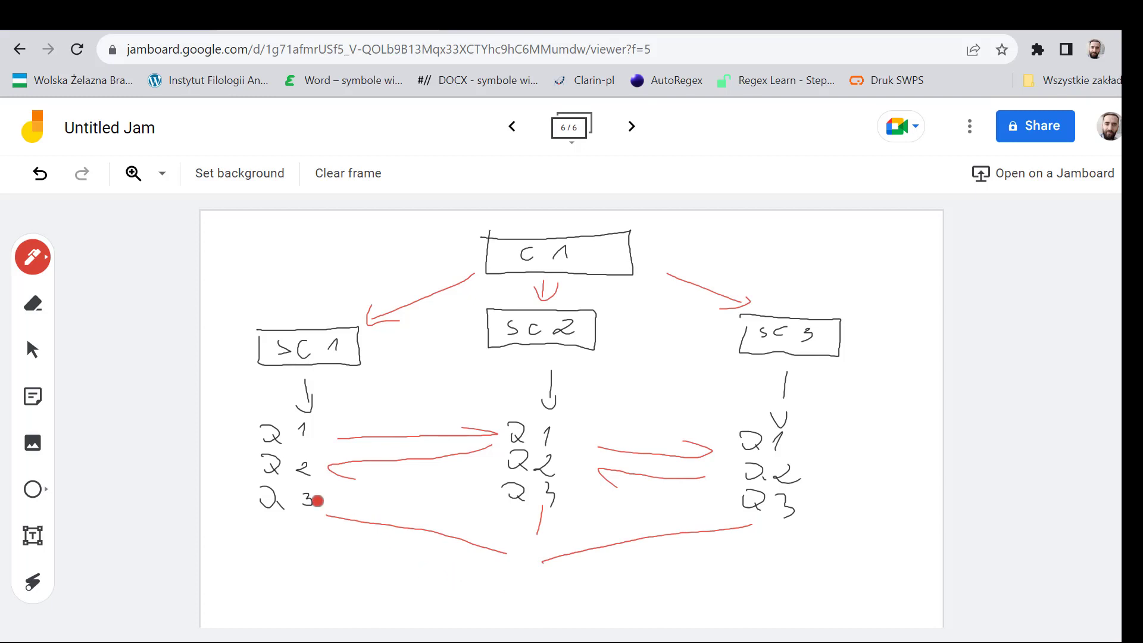
# Step: Draw a black box where the red lines converge and write END inside it
pyautogui.click(33, 258)
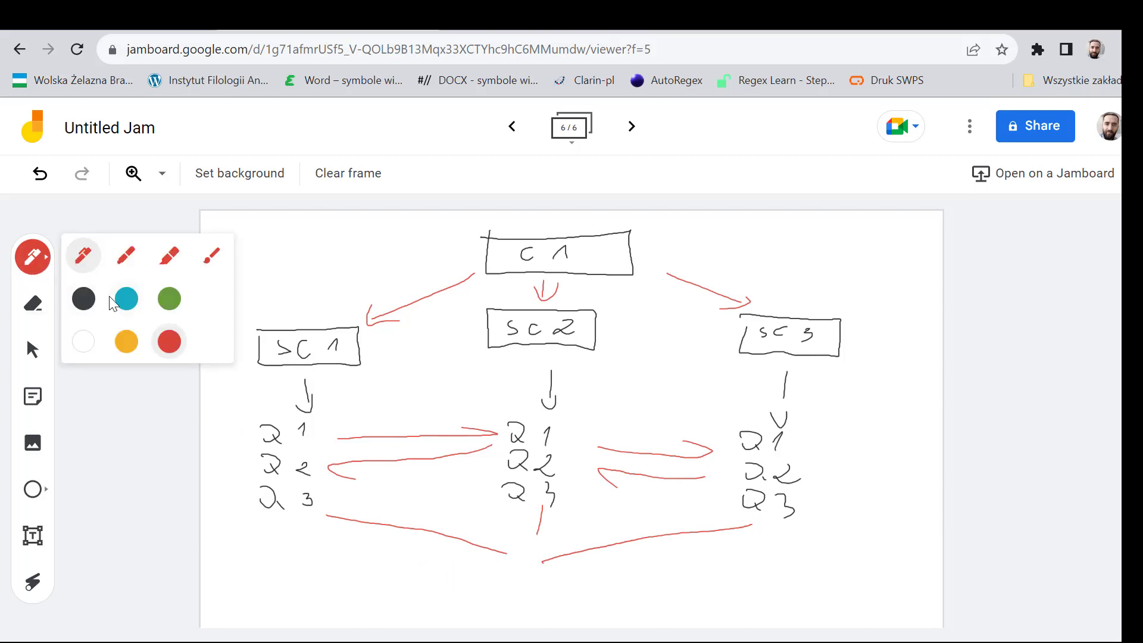
pyautogui.click(83, 299)
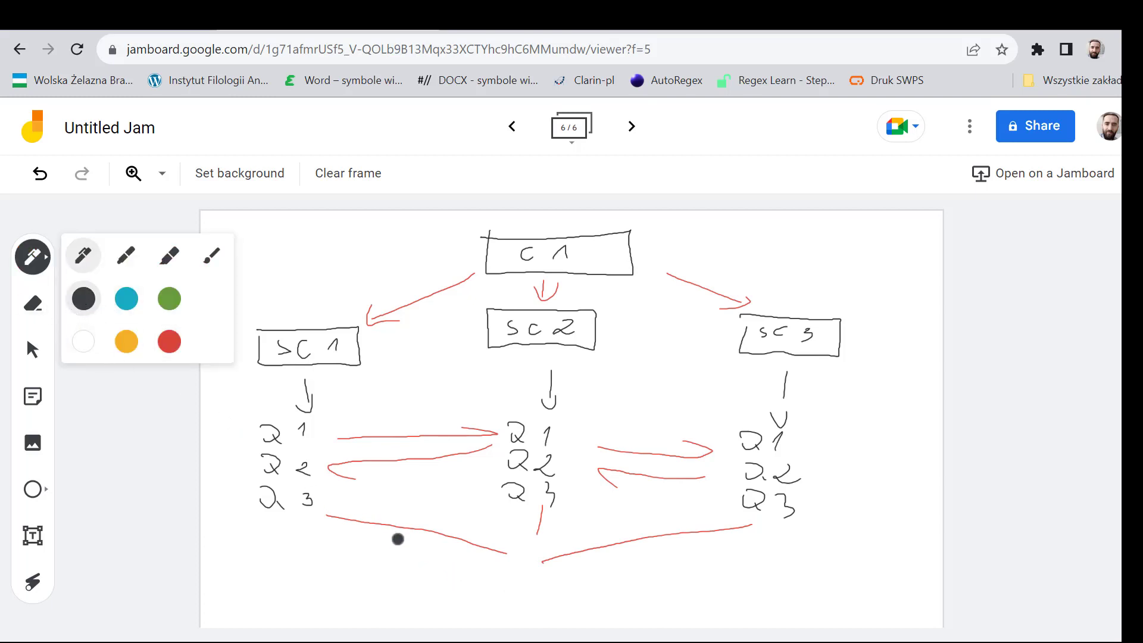
pyautogui.moveTo(475, 569); pyautogui.dragTo(475, 571)
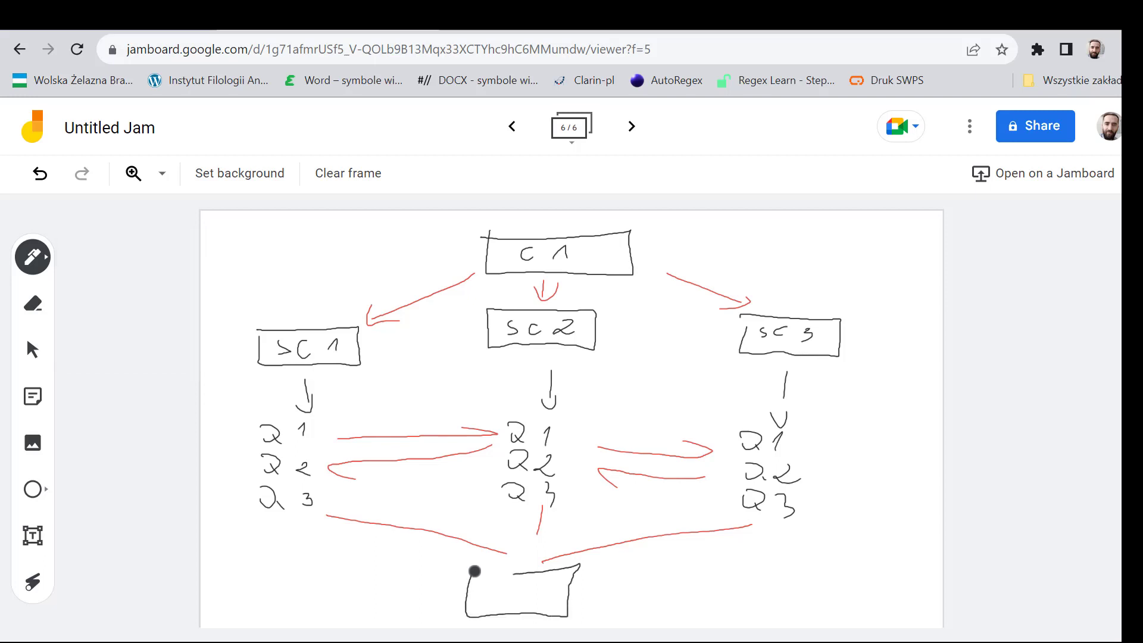
pyautogui.moveTo(474, 571)
pyautogui.mouseDown()
pyautogui.moveTo(459, 575)
pyautogui.moveTo(495, 603)
pyautogui.moveTo(477, 594)
pyautogui.moveTo(517, 582)
pyautogui.moveTo(546, 598)
pyautogui.moveTo(536, 598)
pyautogui.mouseUp()
# Step: Draw red arrows looping from Q1 under SC 1 and Q1 under SC 2 back up to the C 1 box
pyautogui.click(42, 256)
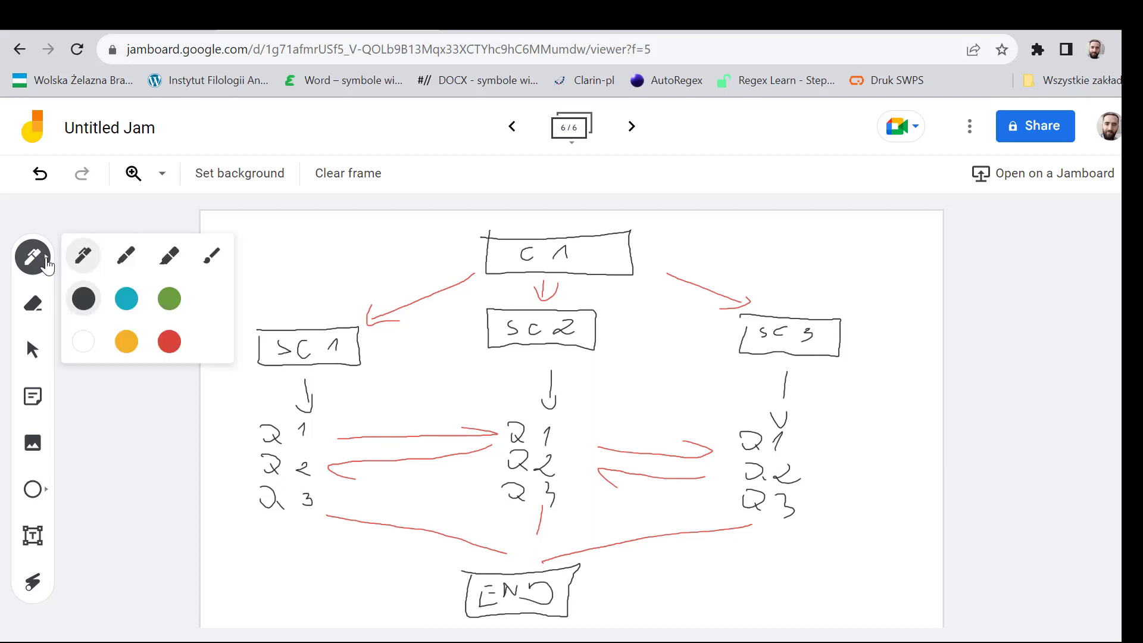
pyautogui.click(171, 343)
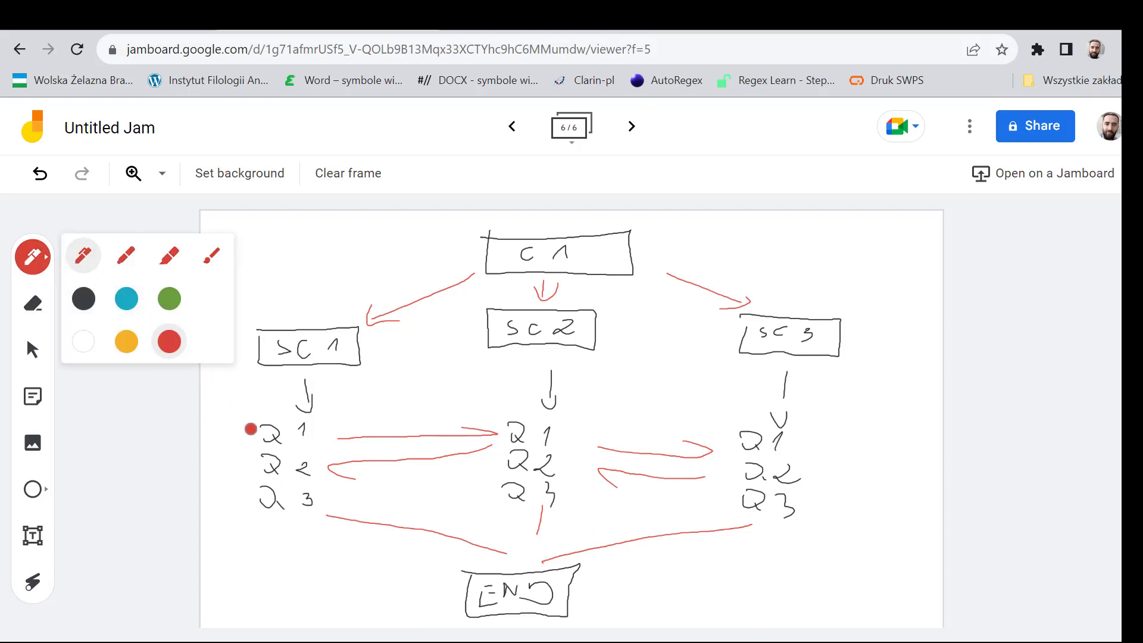
pyautogui.click(251, 429)
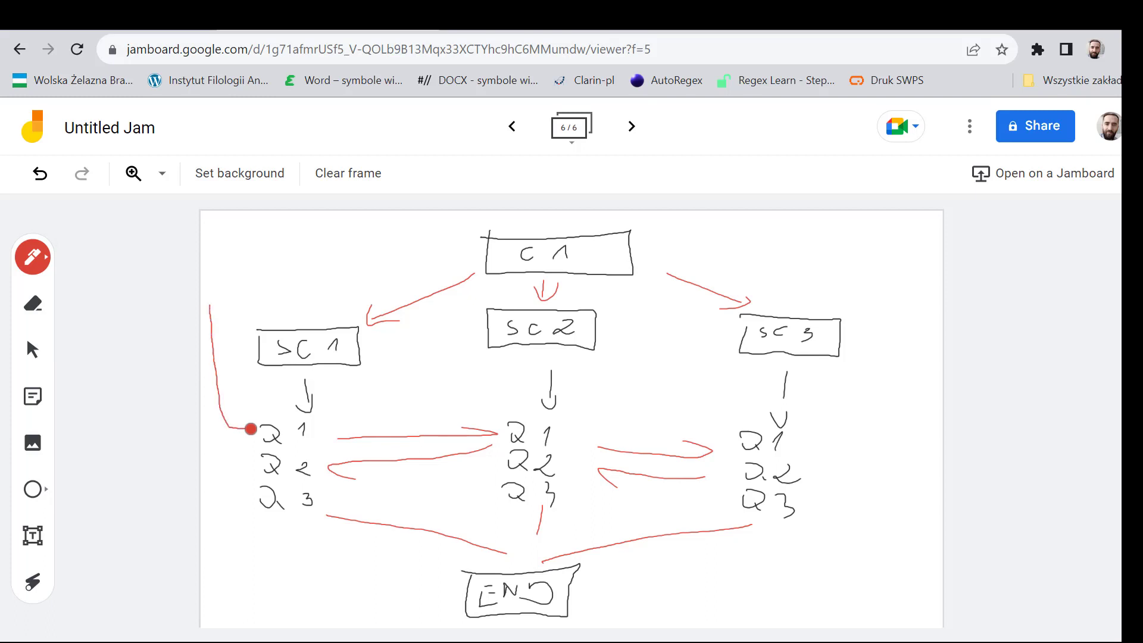
pyautogui.moveTo(227, 264)
pyautogui.mouseDown()
pyautogui.moveTo(463, 257)
pyautogui.moveTo(452, 273)
pyautogui.mouseUp()
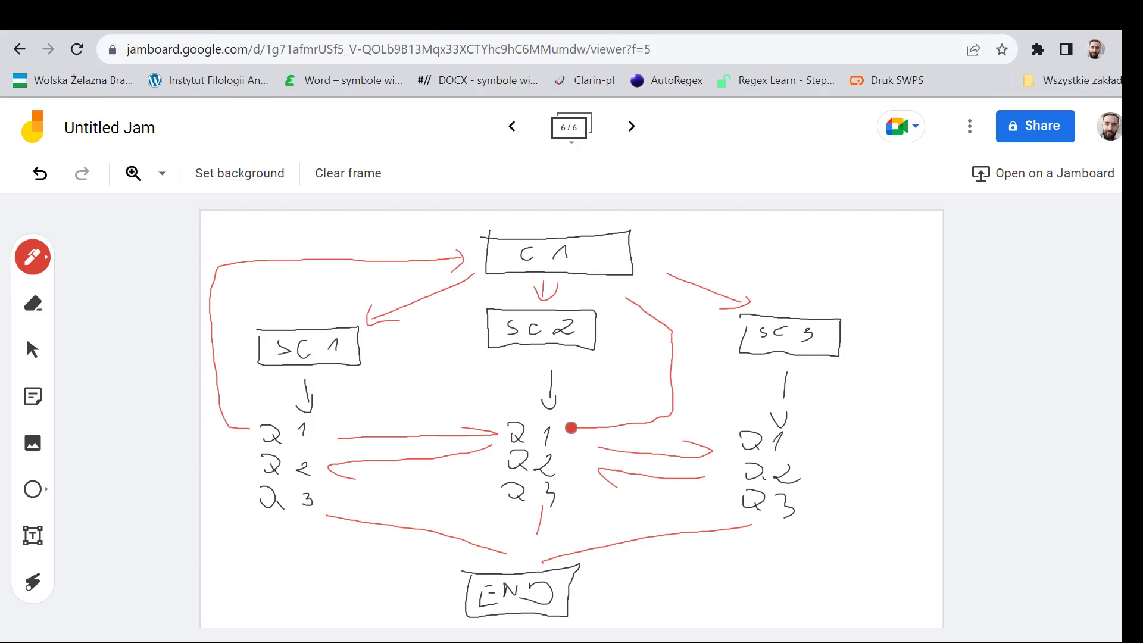
pyautogui.moveTo(625, 312); pyautogui.dragTo(649, 292)
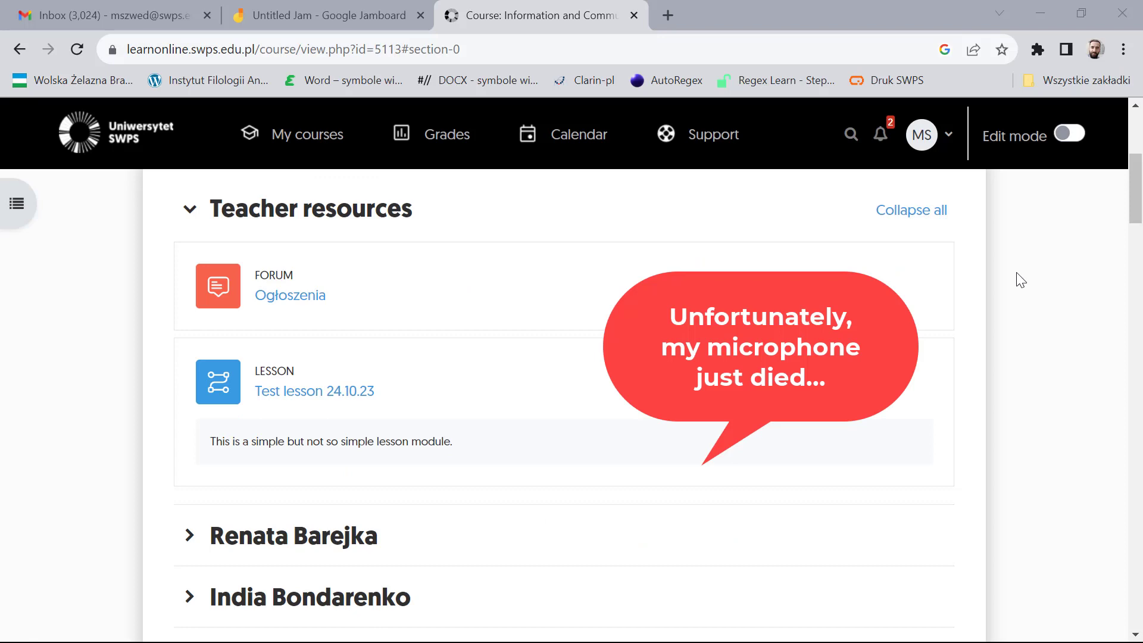
# Step: In the Moodle course, open Test lesson 24.10.23 and start a new content page titled "End of lesson"
pyautogui.click(354, 391)
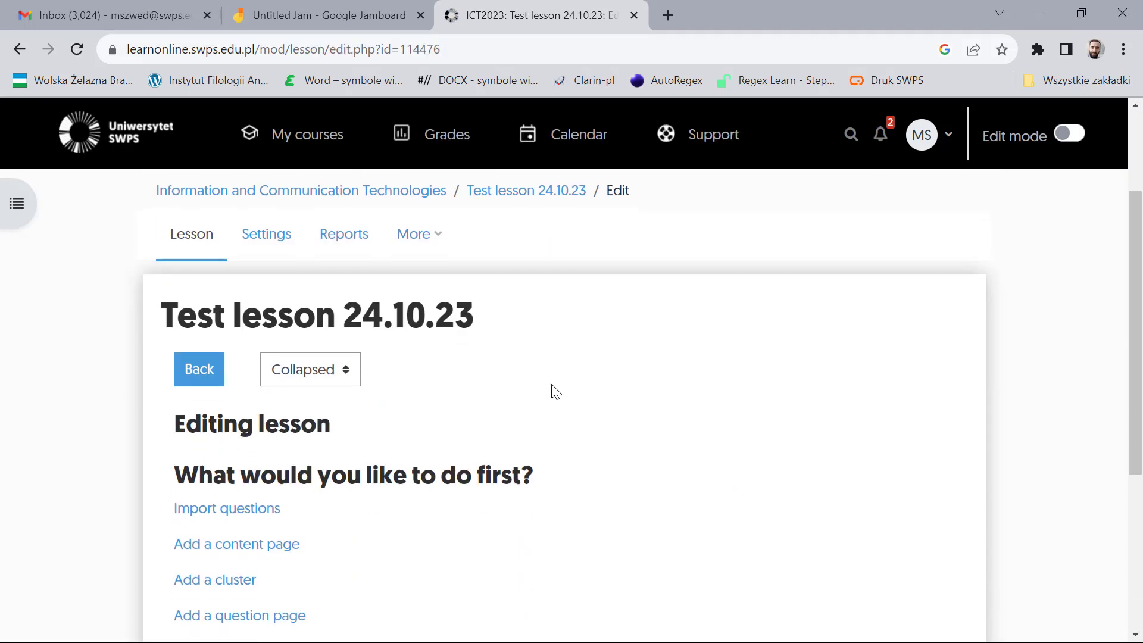
pyautogui.scroll(-3, 595, 396)
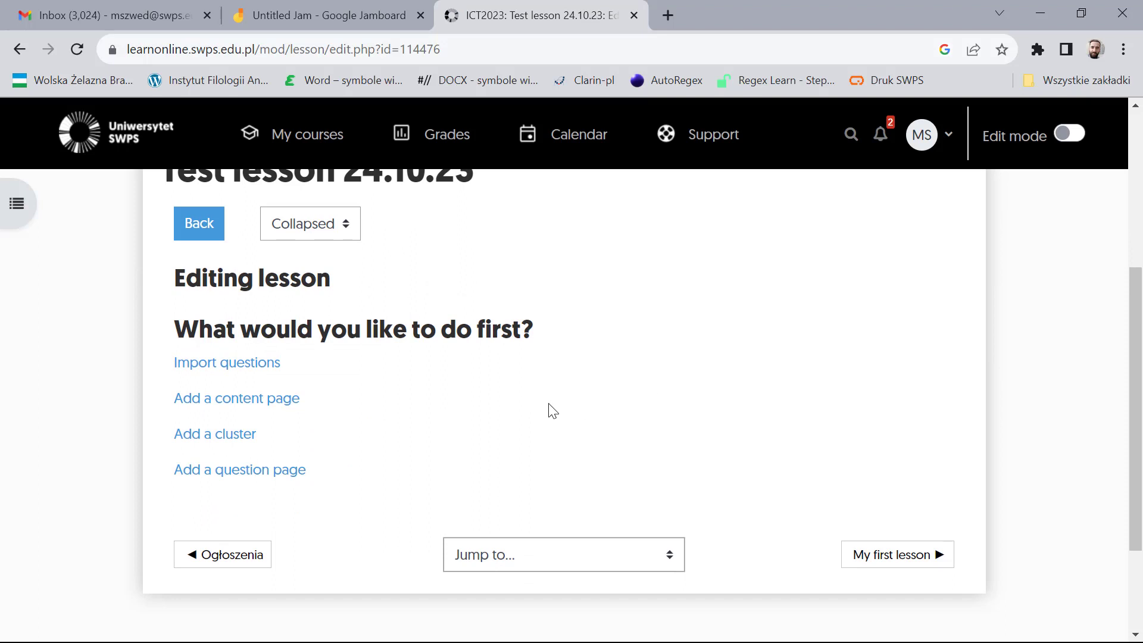
pyautogui.click(260, 403)
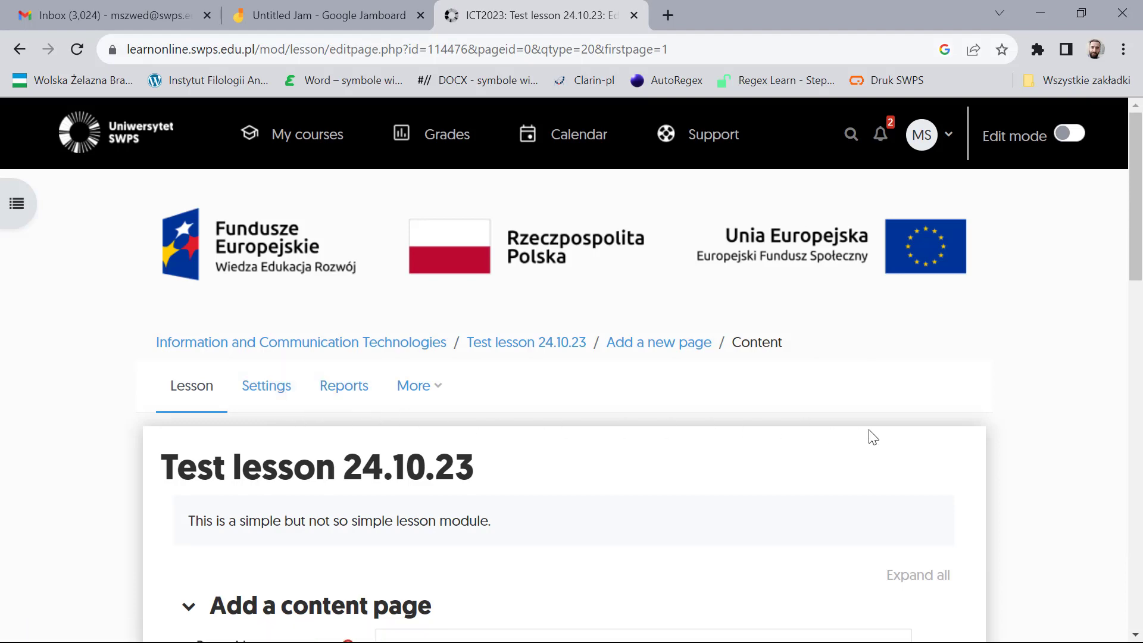
pyautogui.scroll(-2, 869, 434)
pyautogui.scroll(-2, 872, 436)
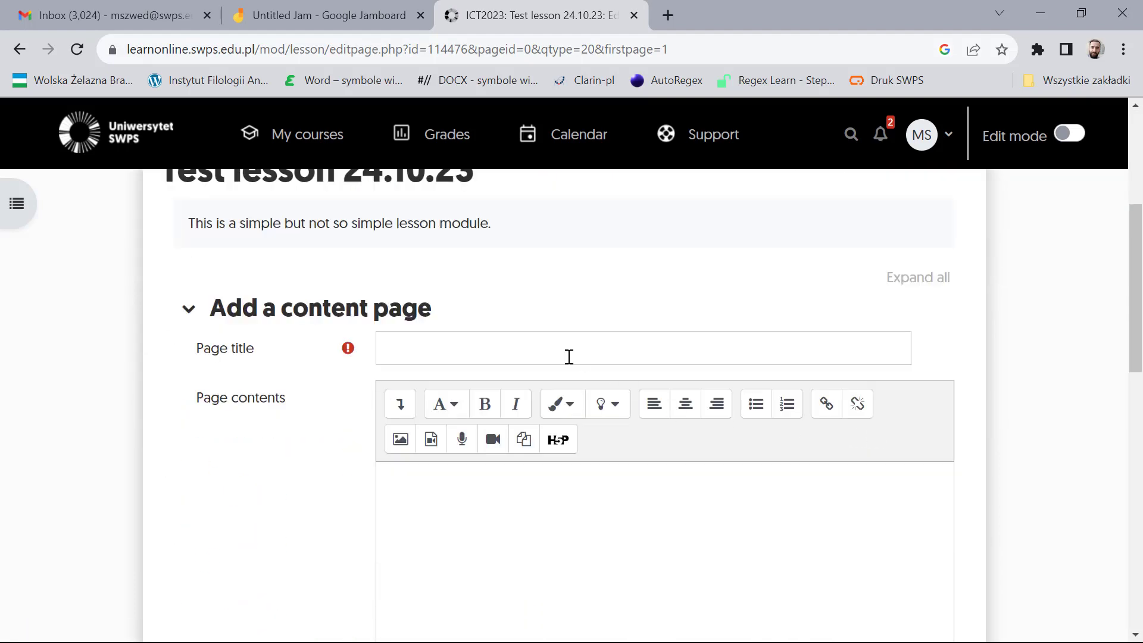
pyautogui.click(569, 356)
pyautogui.write('End ')
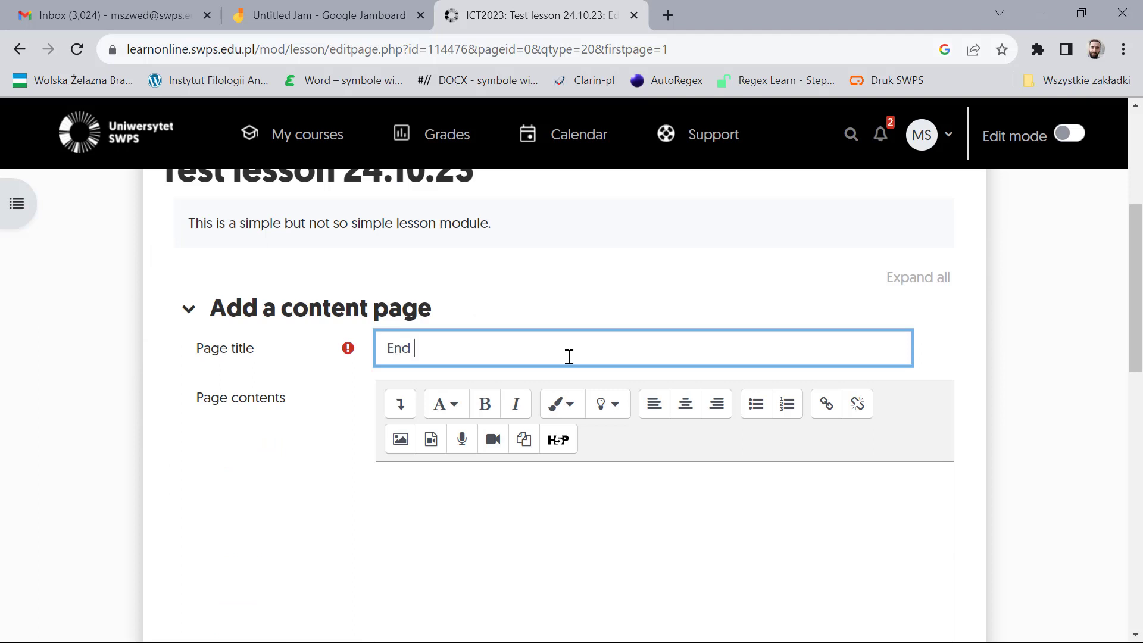
pyautogui.write('of lesson')
# Step: Upload good job.jpg from the computer as an image for the page contents
pyautogui.click(407, 442)
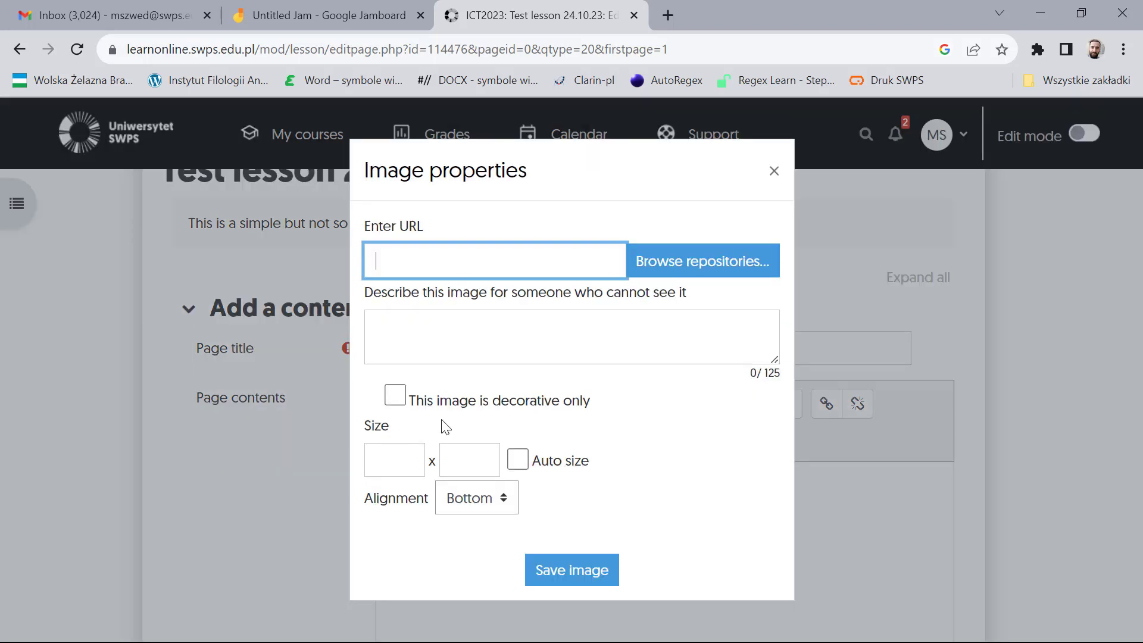
pyautogui.click(710, 274)
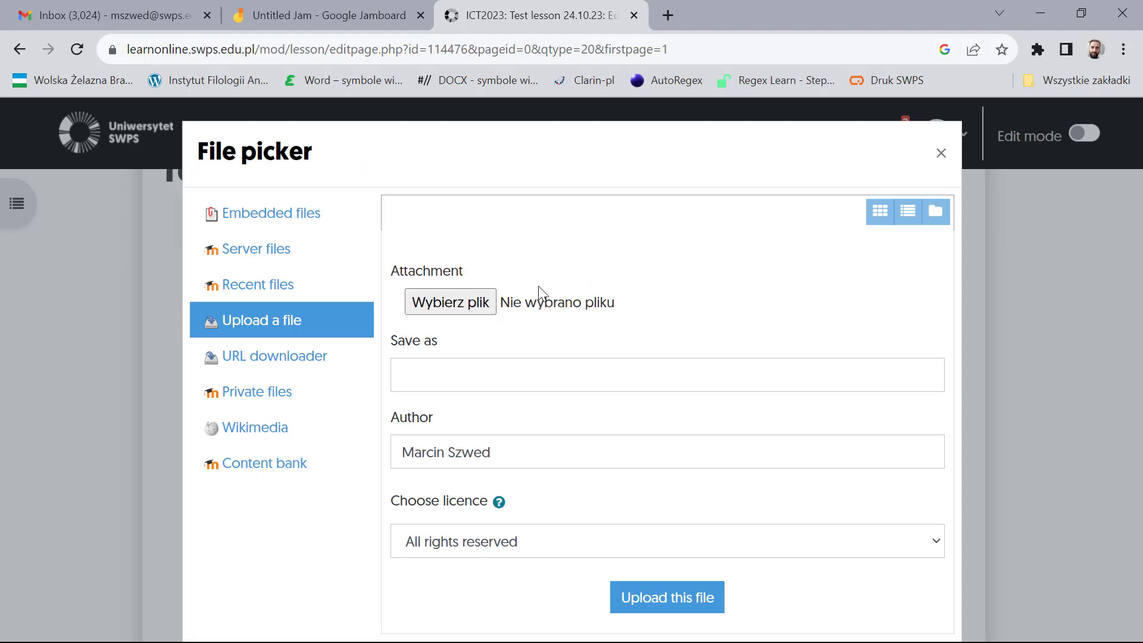
pyautogui.click(483, 305)
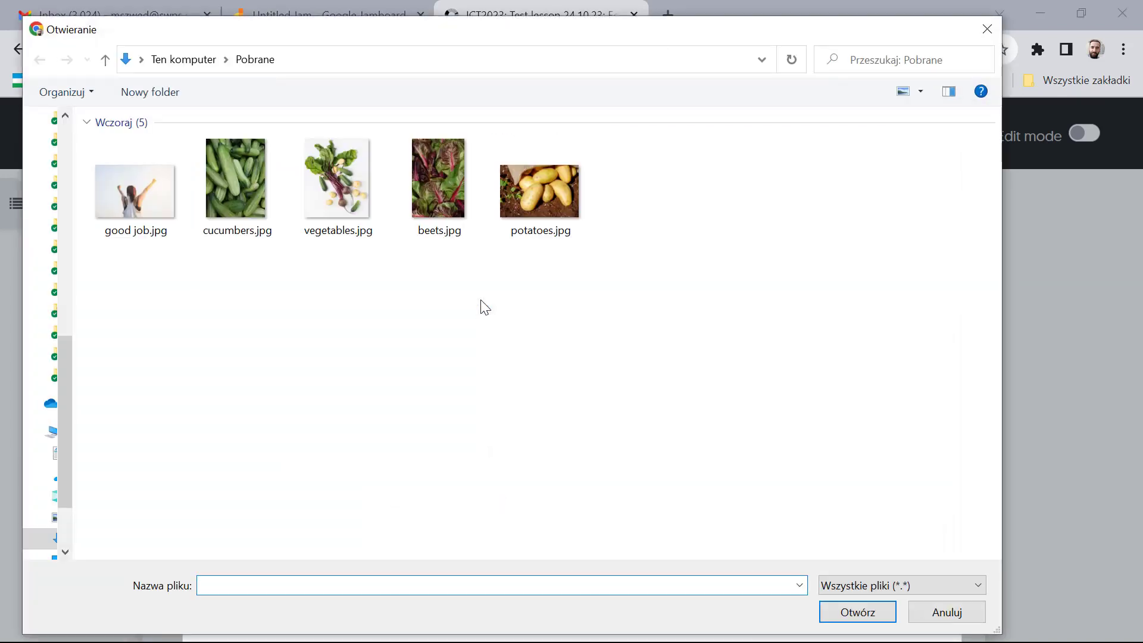
pyautogui.doubleClick(155, 203)
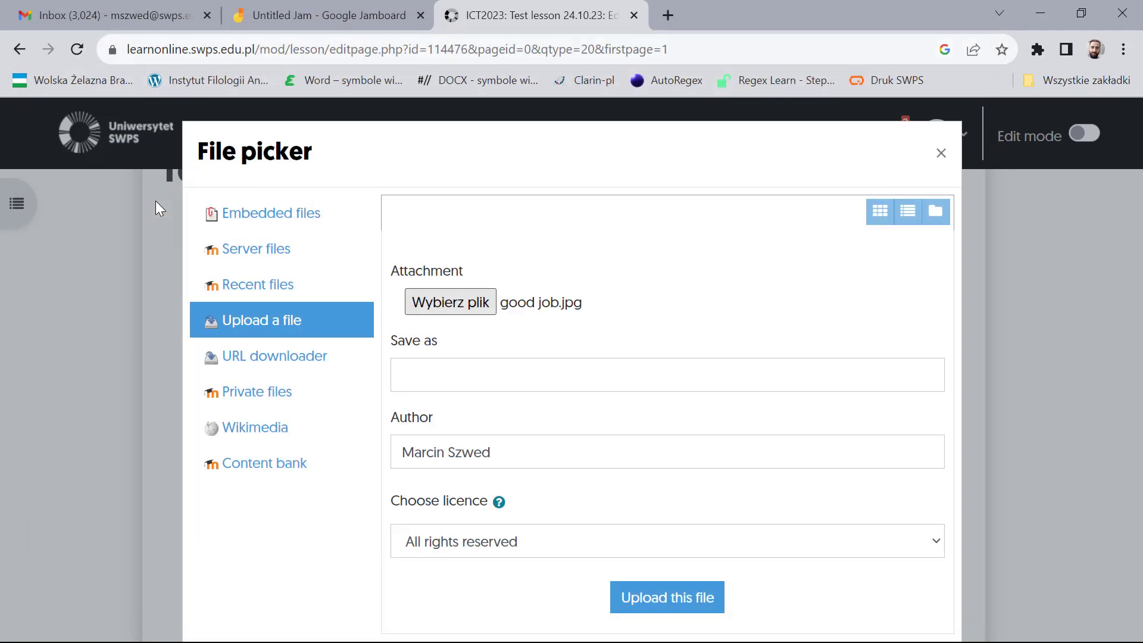
pyautogui.click(714, 599)
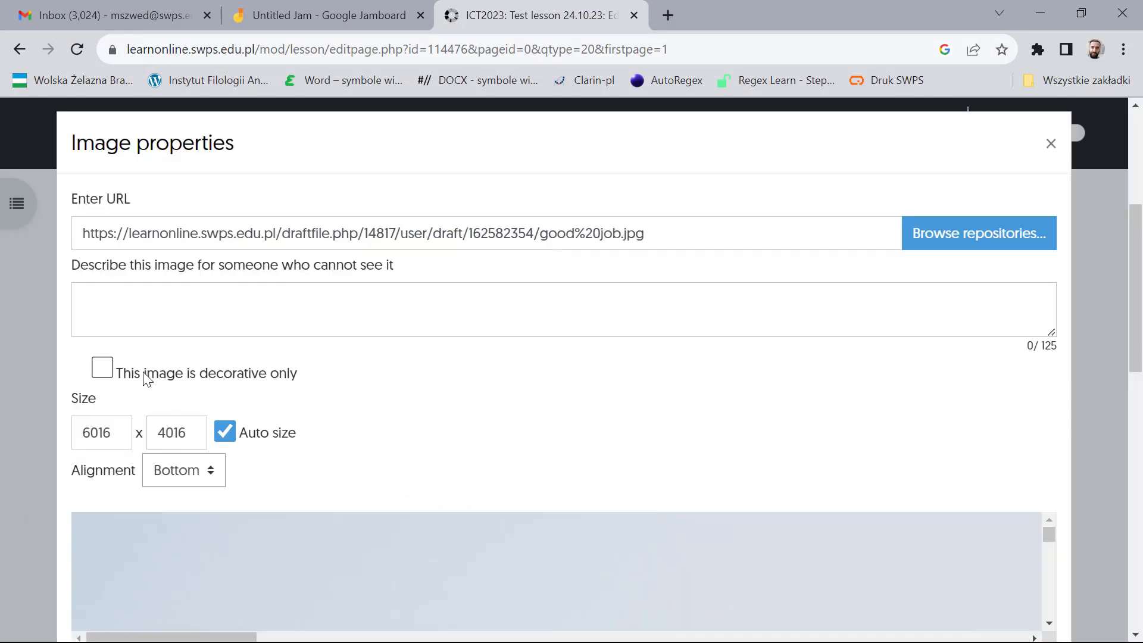
# Step: Mark the image as decorative only, set its width to 800 with automatic proportions, and insert it into the page
pyautogui.click(102, 369)
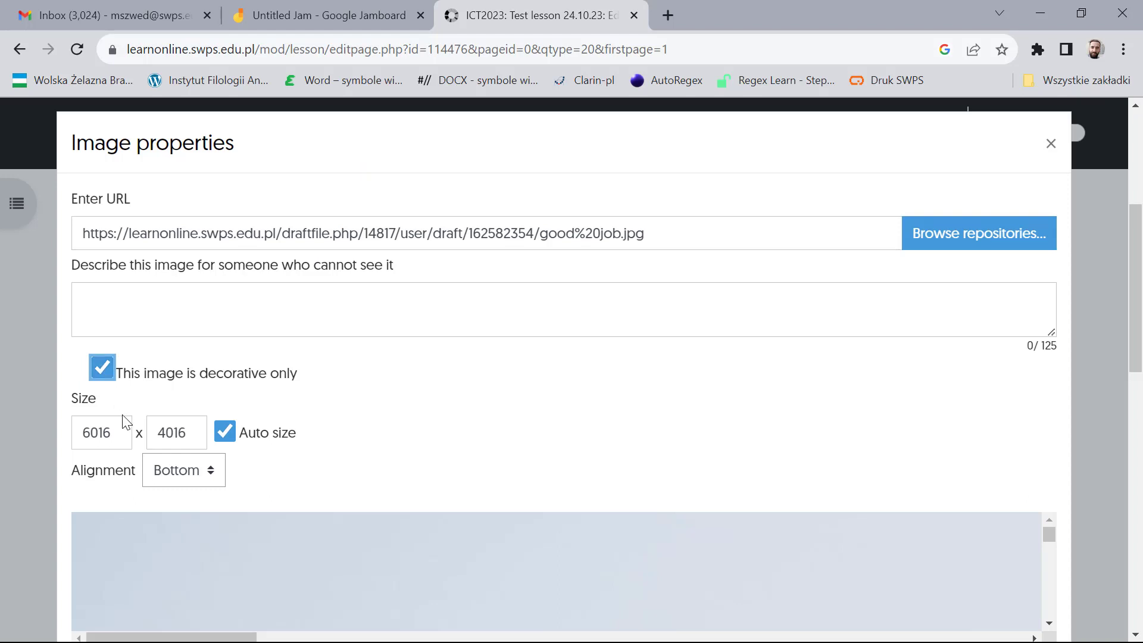
pyautogui.moveTo(122, 430); pyautogui.dragTo(84, 430)
pyautogui.write('800')
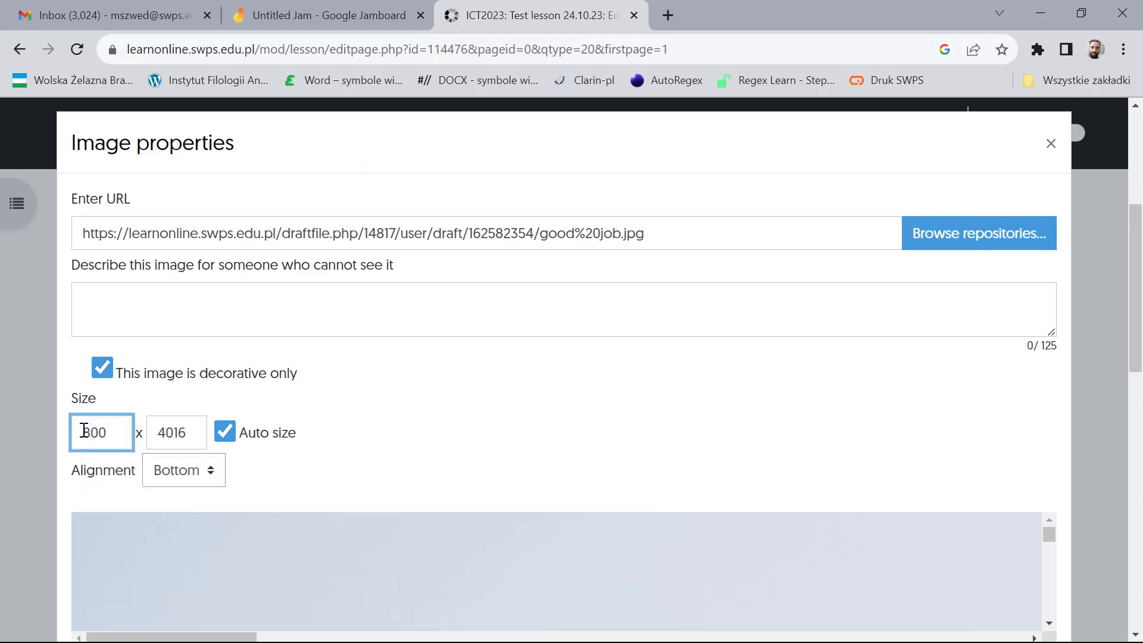
pyautogui.click(185, 438)
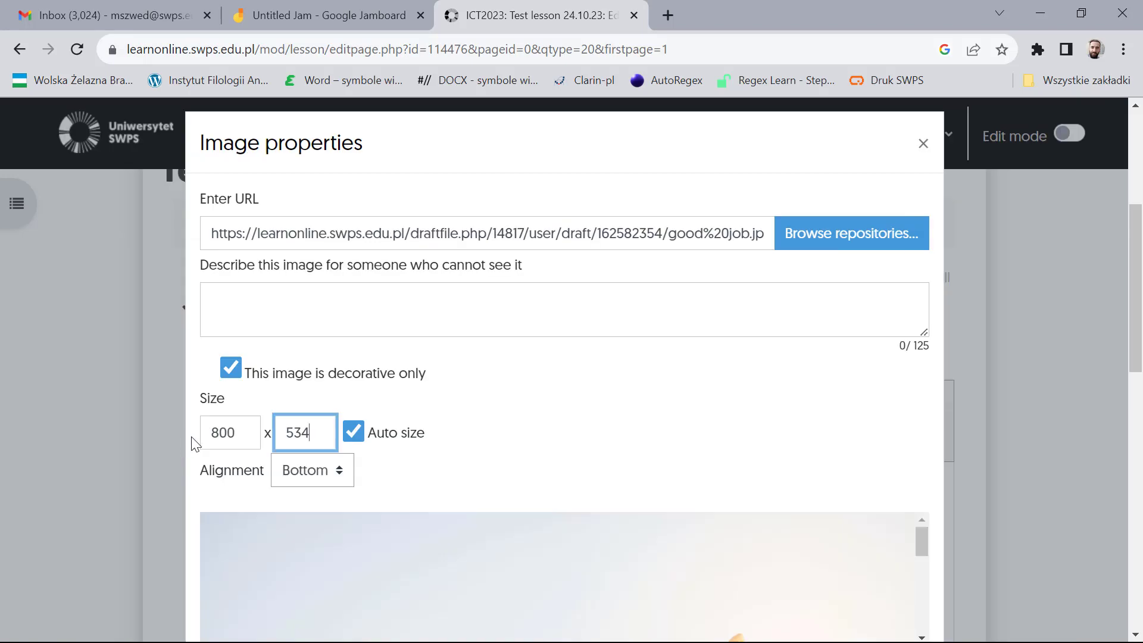
pyautogui.scroll(-5, 192, 441)
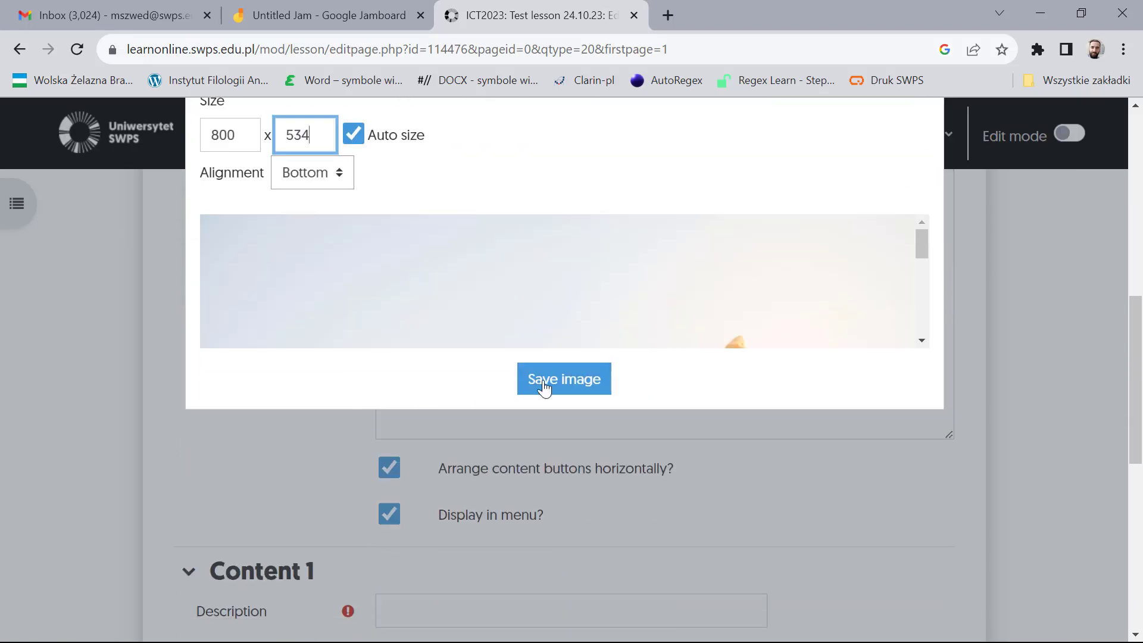
pyautogui.click(544, 386)
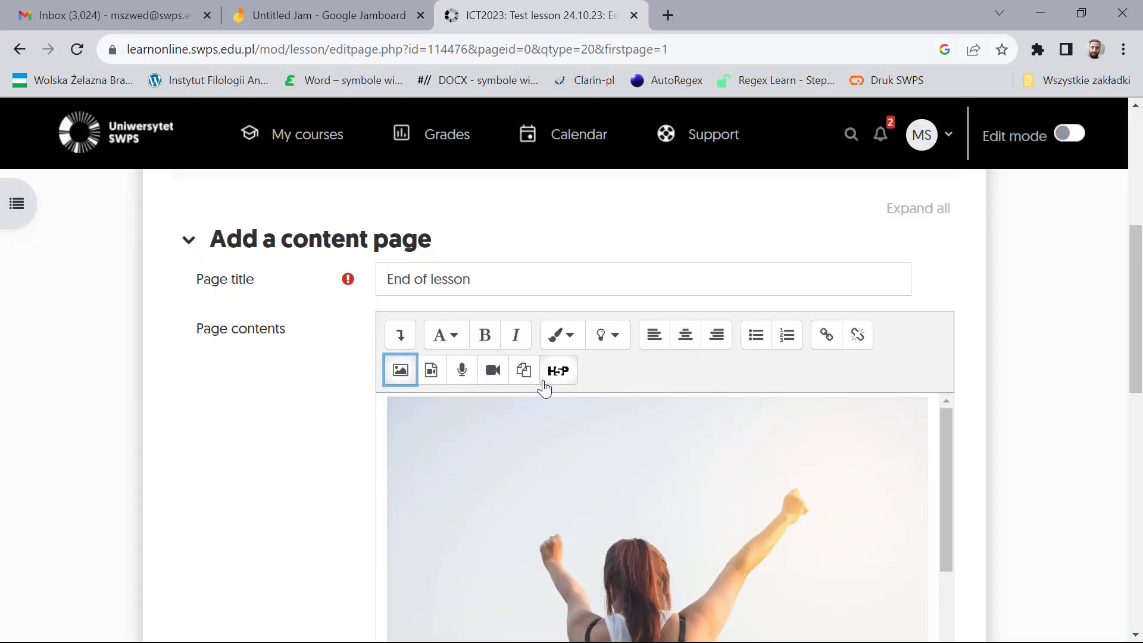
# Step: Set the Content 1 description to "Thank you" and its jump to End of lesson
pyautogui.scroll(-5, 282, 472)
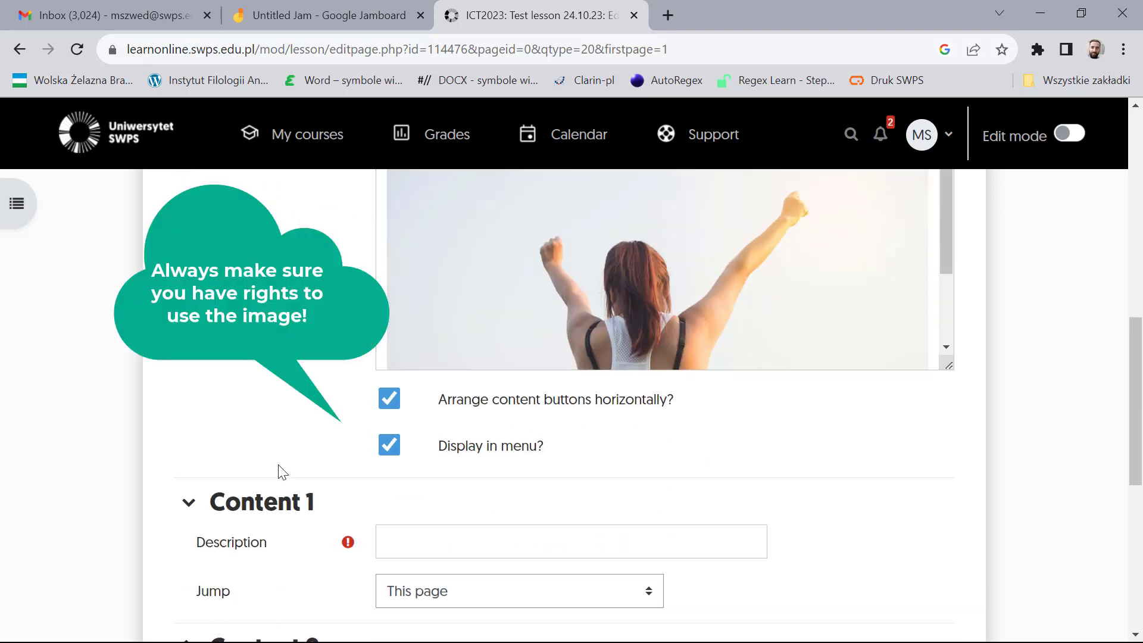
pyautogui.click(504, 543)
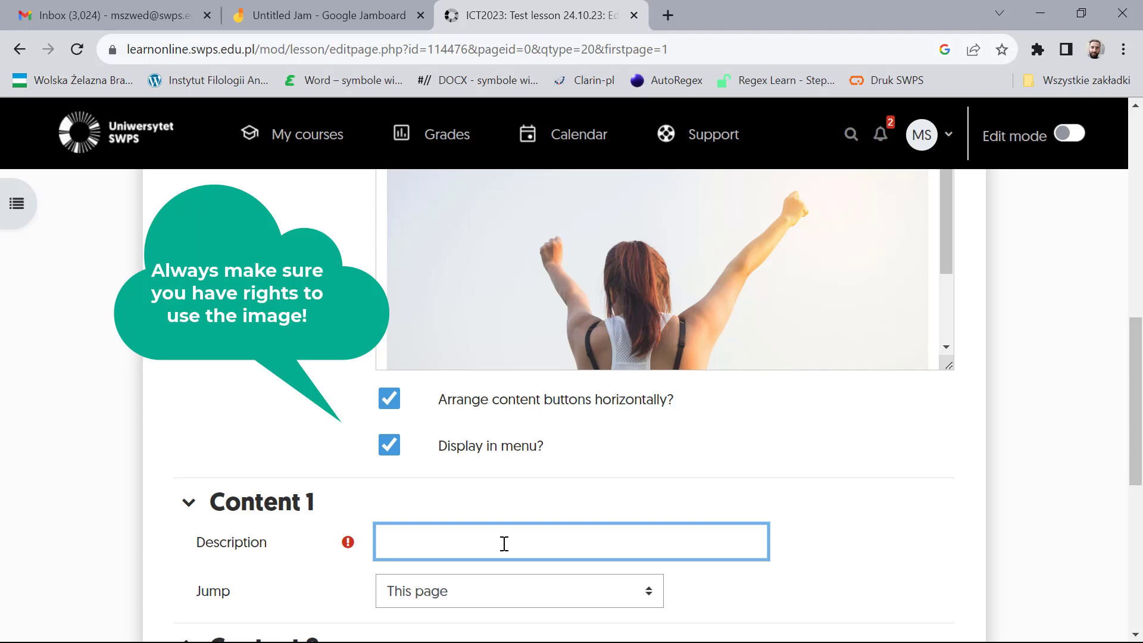
pyautogui.write('Thank you')
pyautogui.click(519, 593)
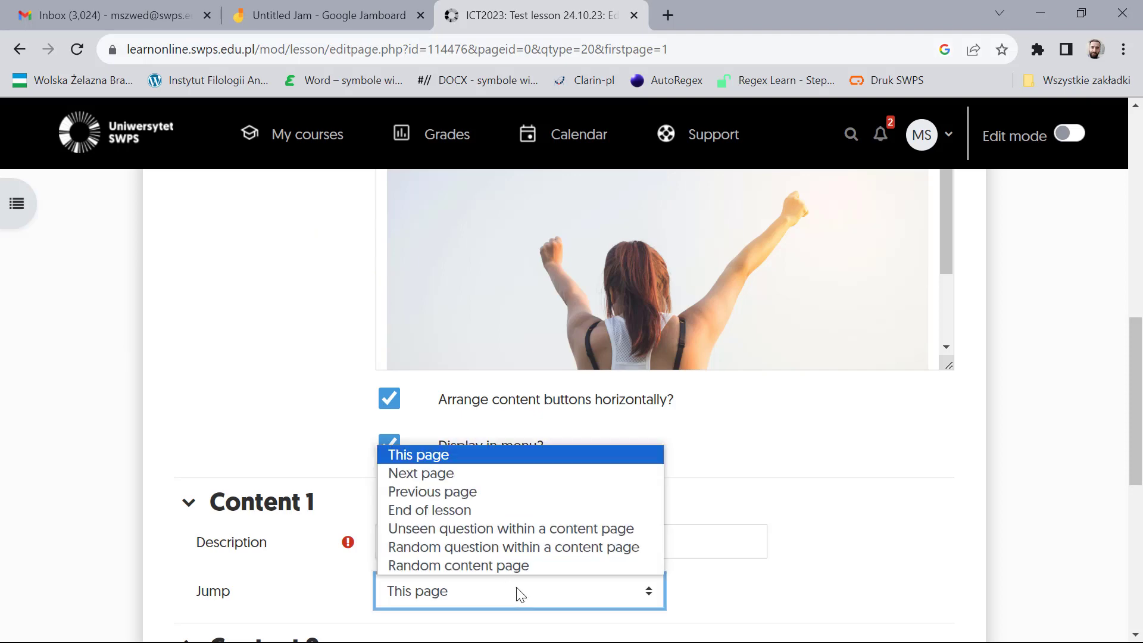
pyautogui.click(485, 510)
pyautogui.scroll(-2, 487, 515)
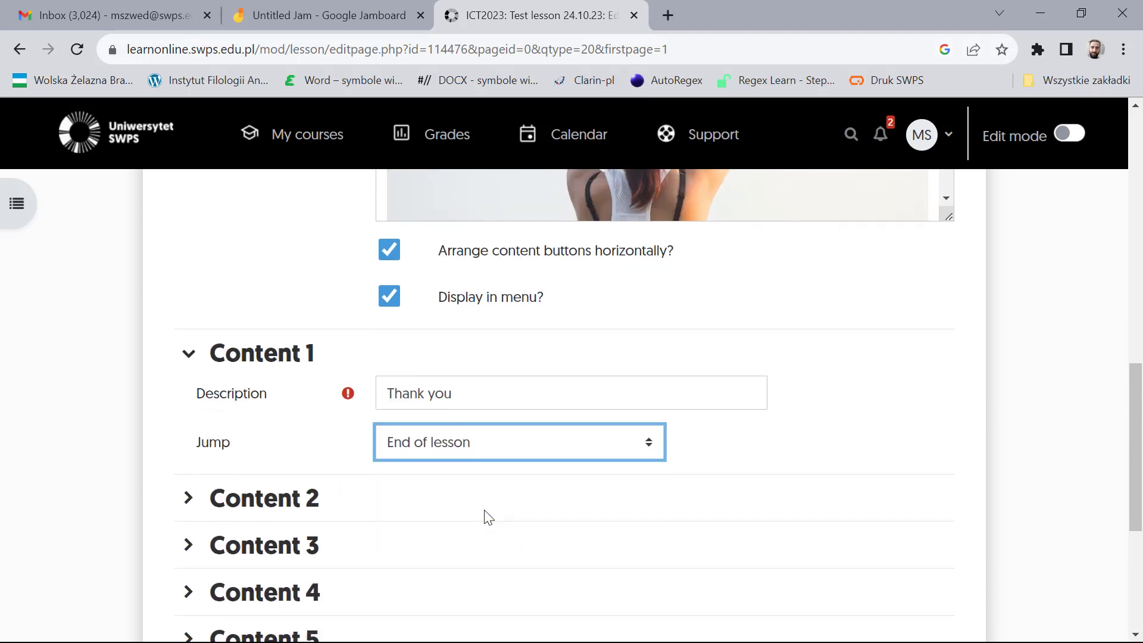
# Step: Set the Content 2 description to "I want to try again" with its jump to This page, and save the page
pyautogui.click(191, 500)
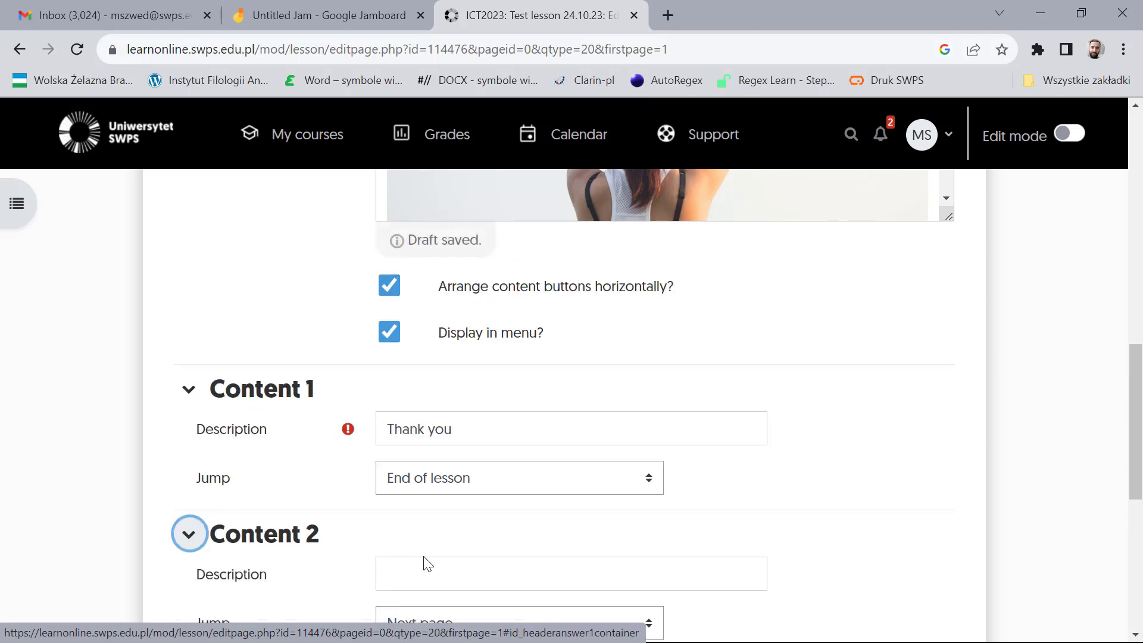
pyautogui.click(498, 577)
pyautogui.write('I want t')
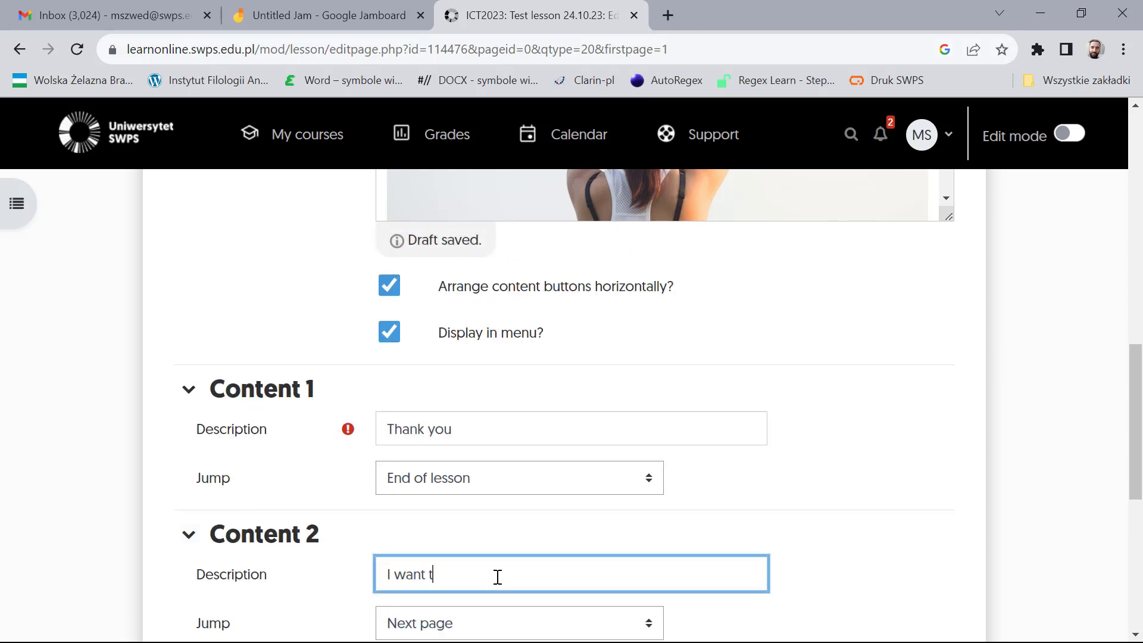
pyautogui.write('o try again')
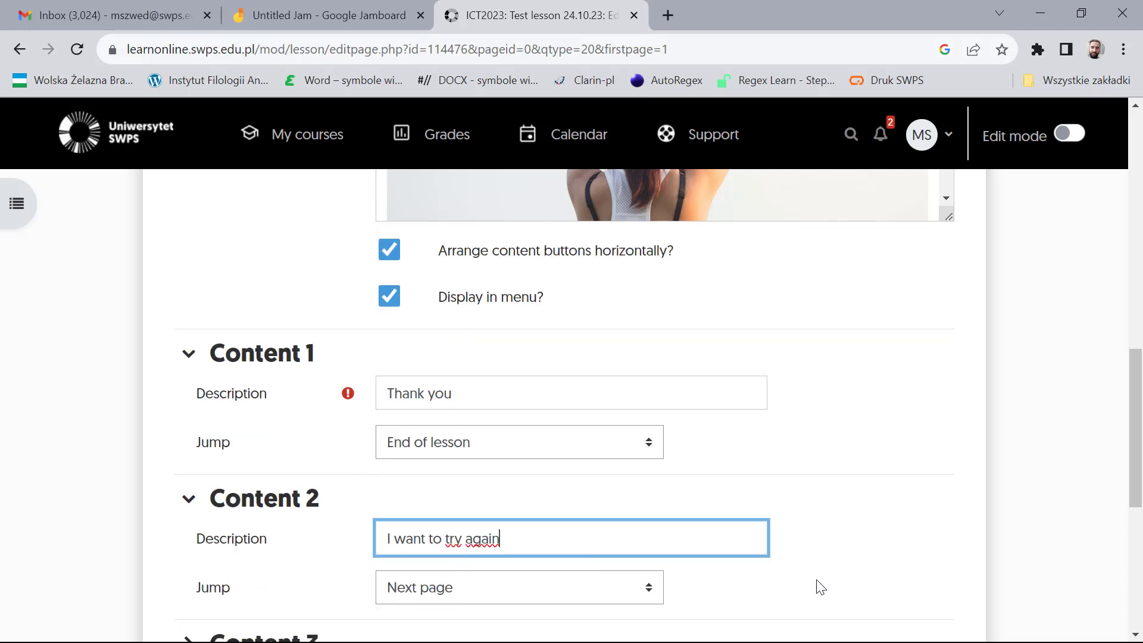
pyautogui.scroll(-2, 821, 586)
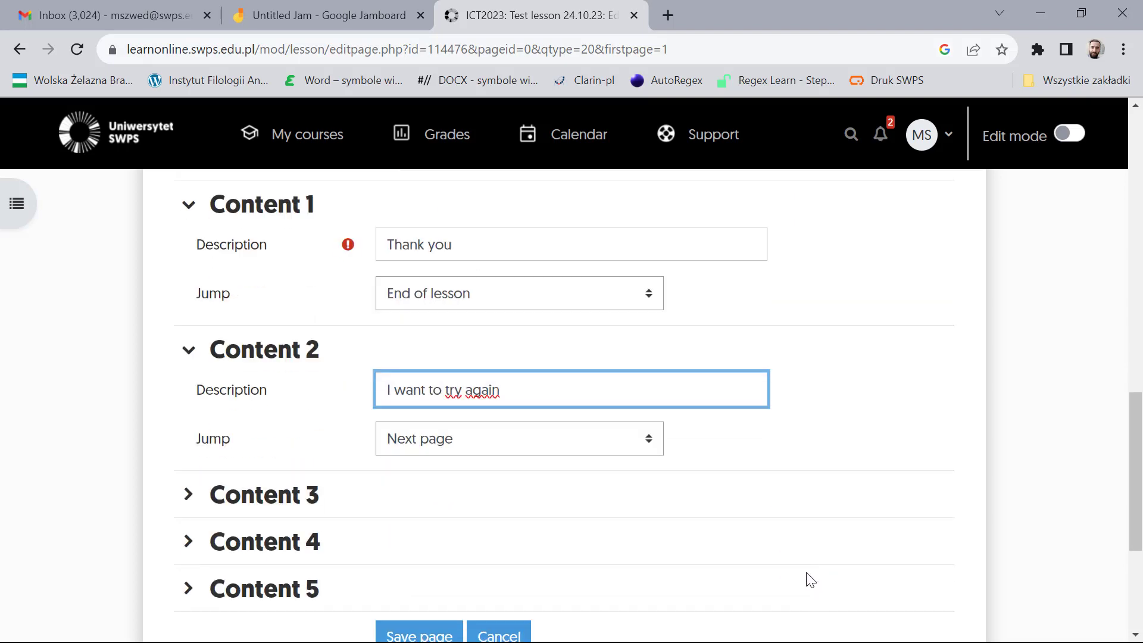
pyautogui.click(519, 456)
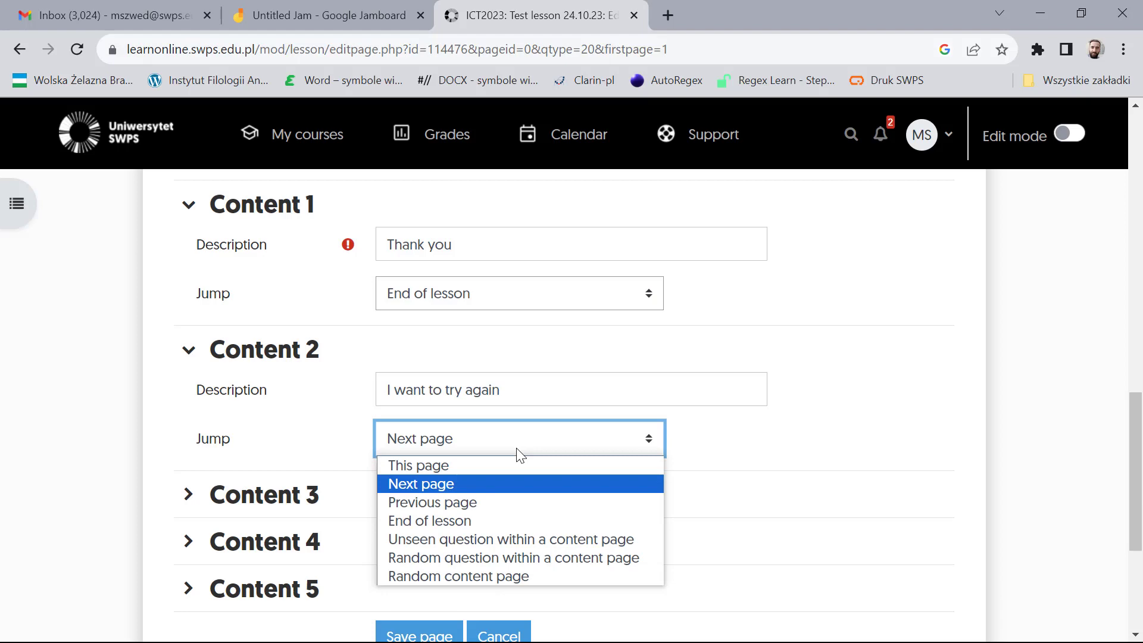
pyautogui.click(525, 468)
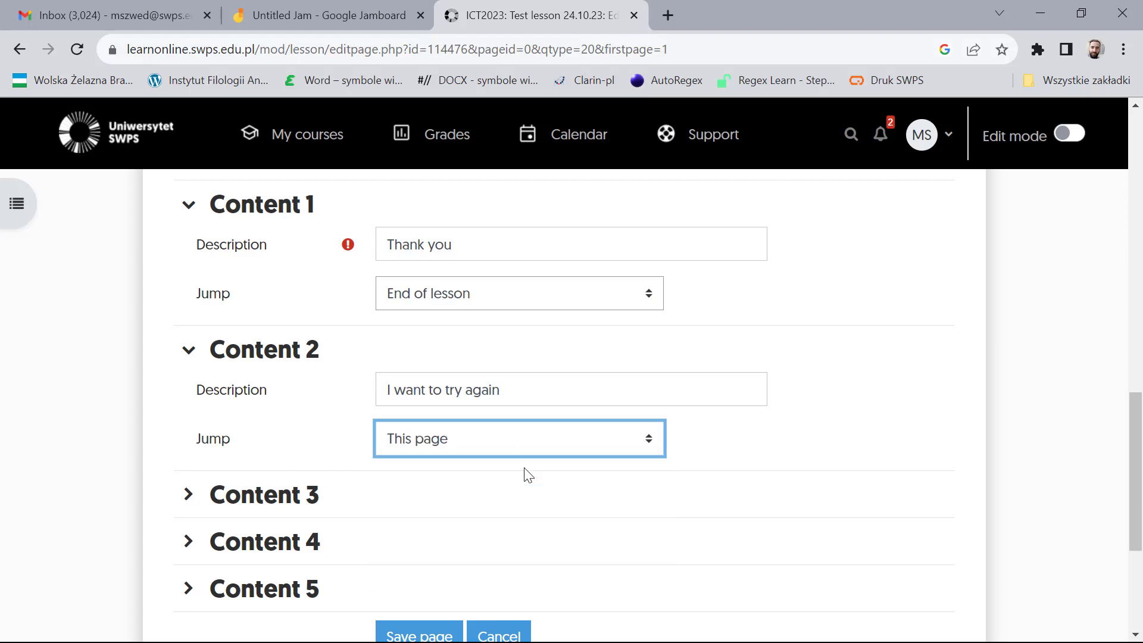
pyautogui.scroll(-2, 527, 475)
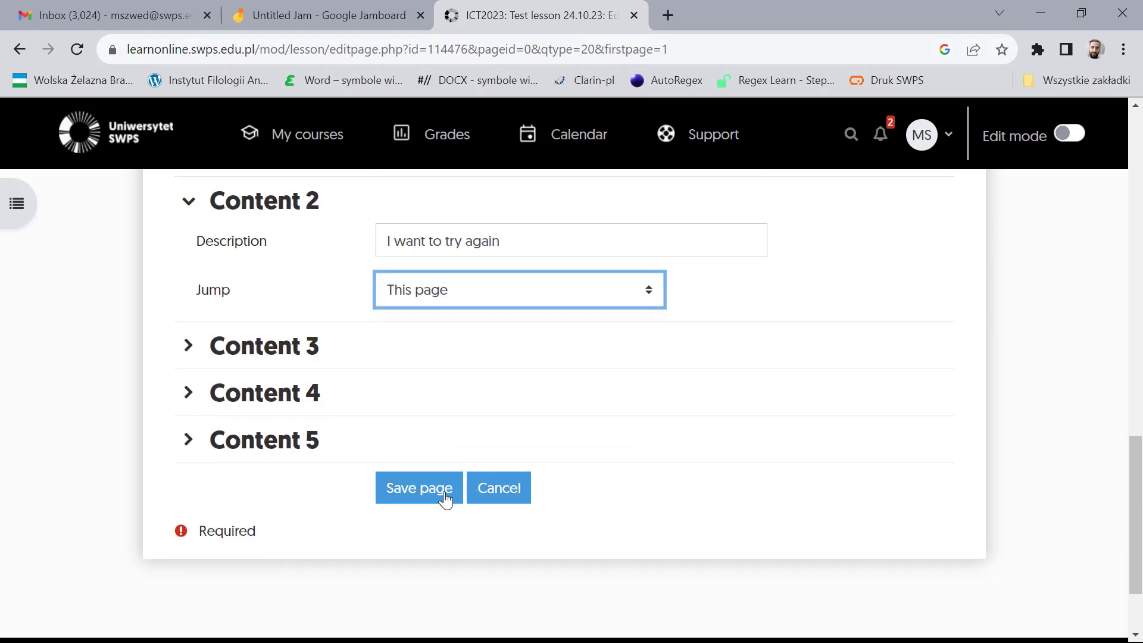
pyautogui.click(447, 498)
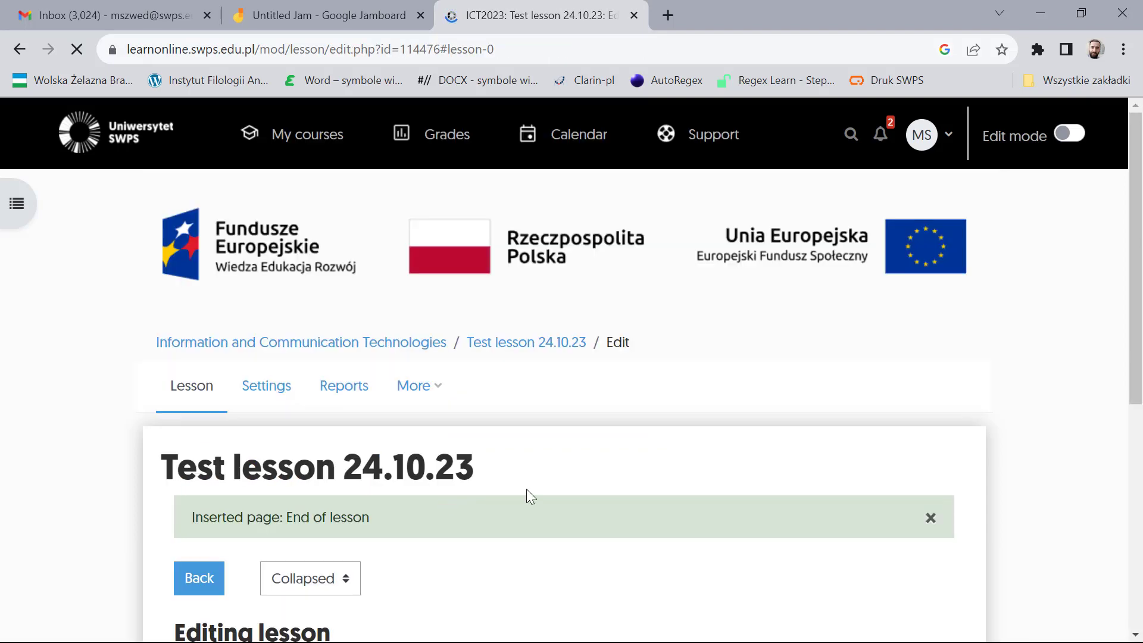
# Step: Add a new content page after the End of lesson page and title it "Presentation 1"
pyautogui.scroll(-4, 1005, 473)
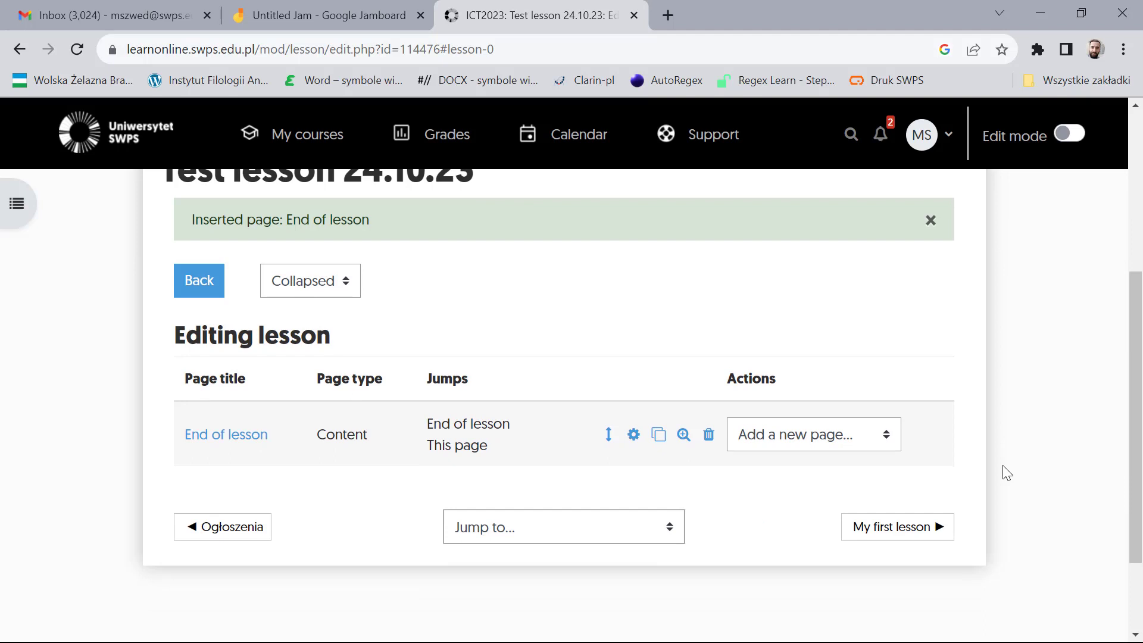
pyautogui.click(875, 440)
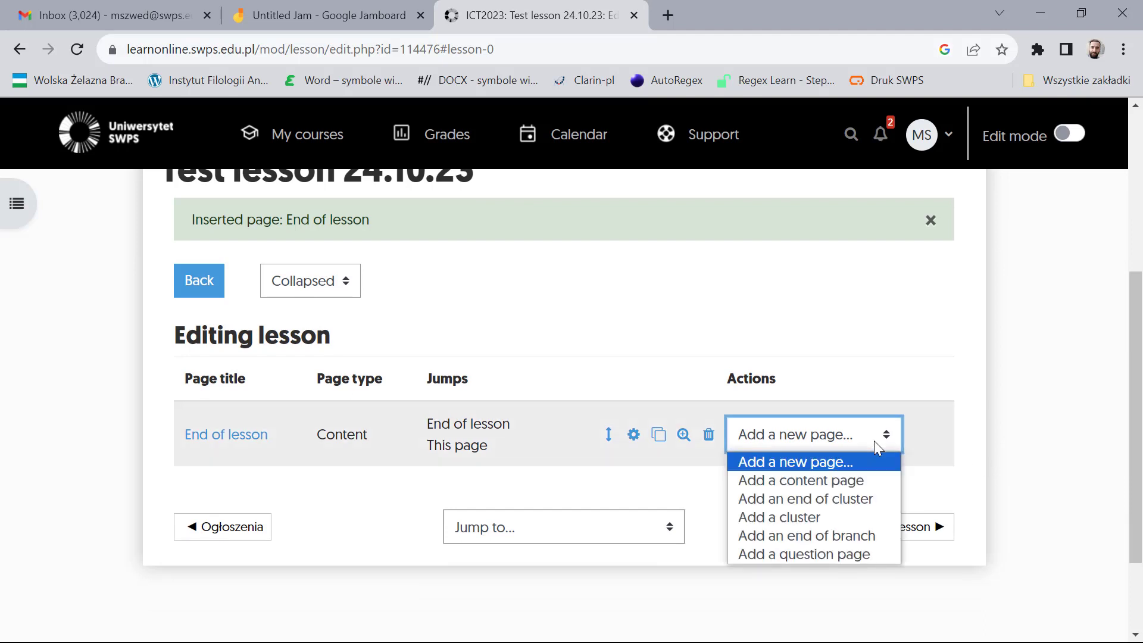
pyautogui.click(863, 479)
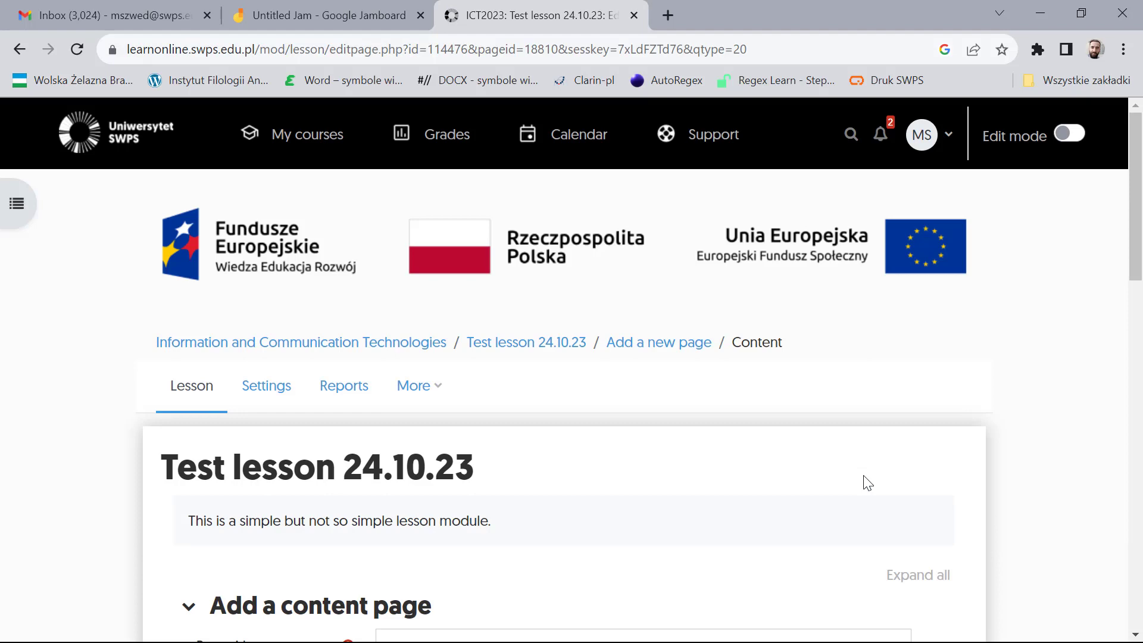
pyautogui.scroll(-5, 866, 479)
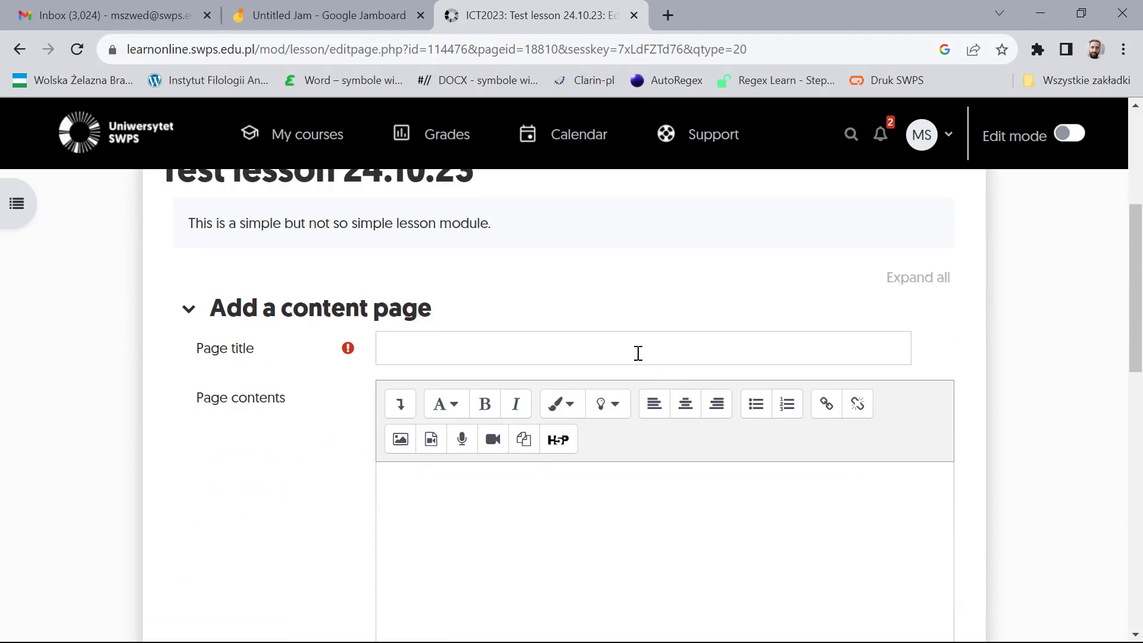
pyautogui.click(638, 353)
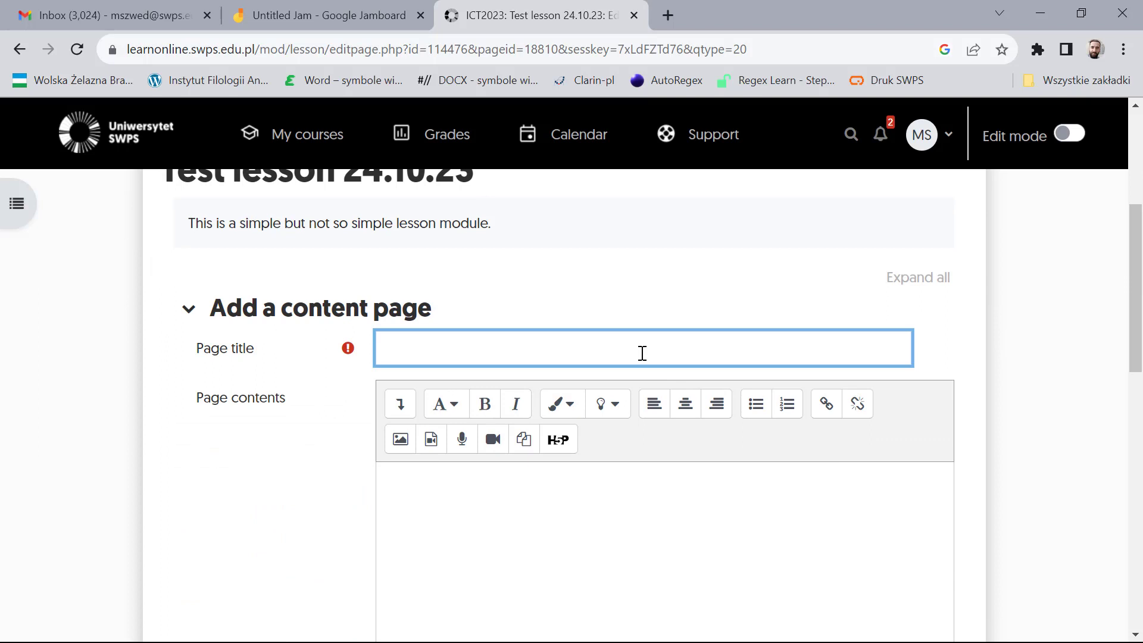
pyautogui.write('Presentation 1')
# Step: Choose vegetables.jpg from the computer as the image file to upload for the page contents
pyautogui.click(401, 443)
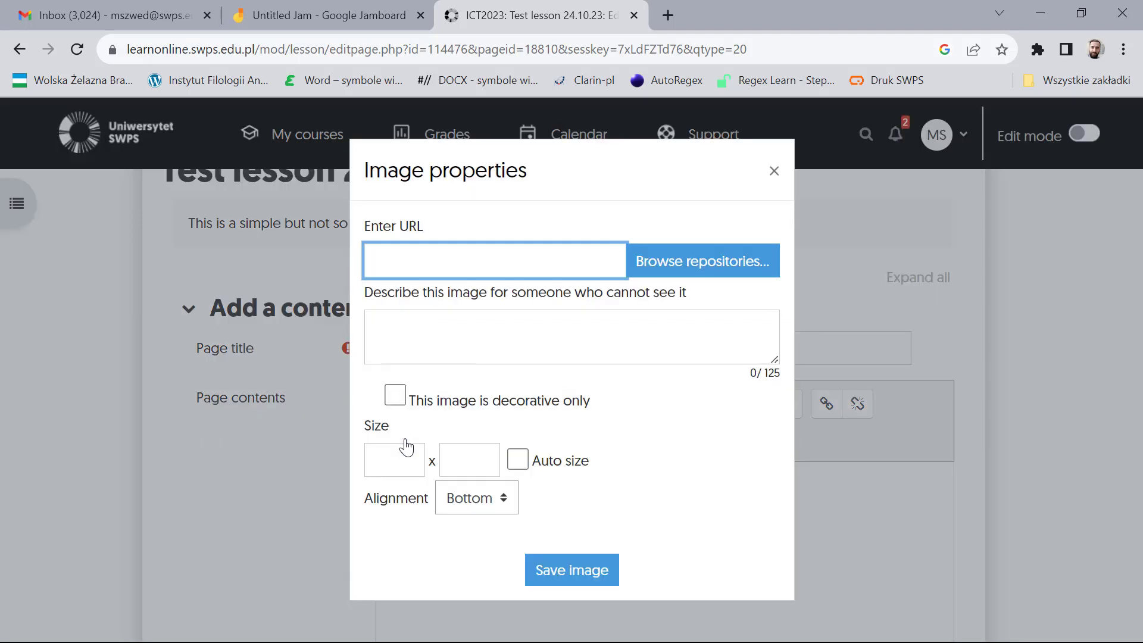
pyautogui.click(734, 272)
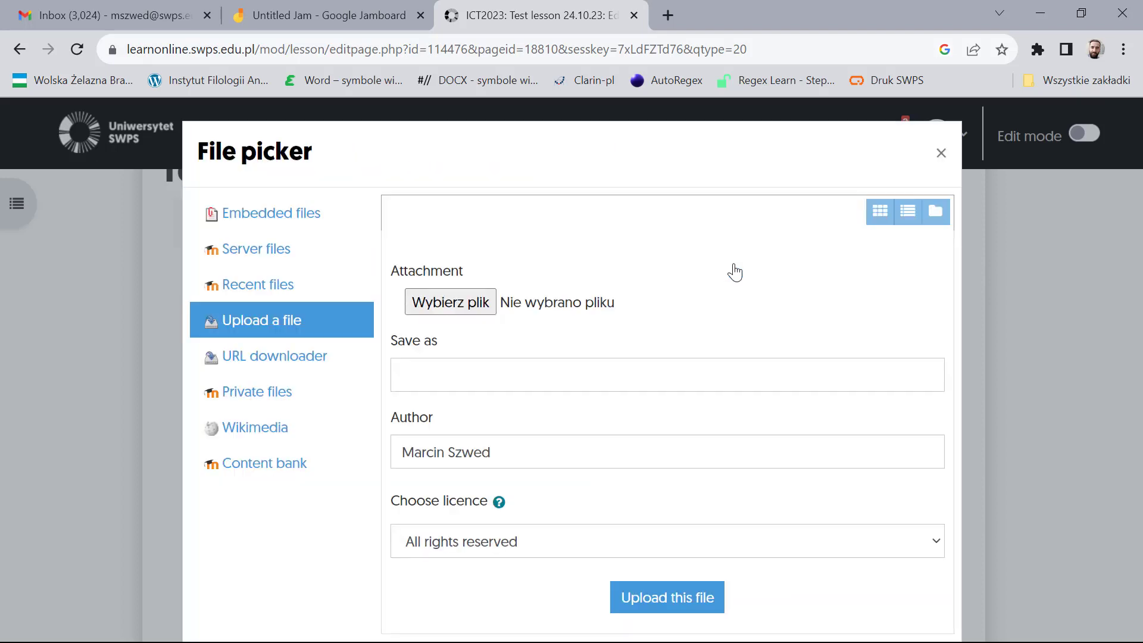
pyautogui.click(487, 303)
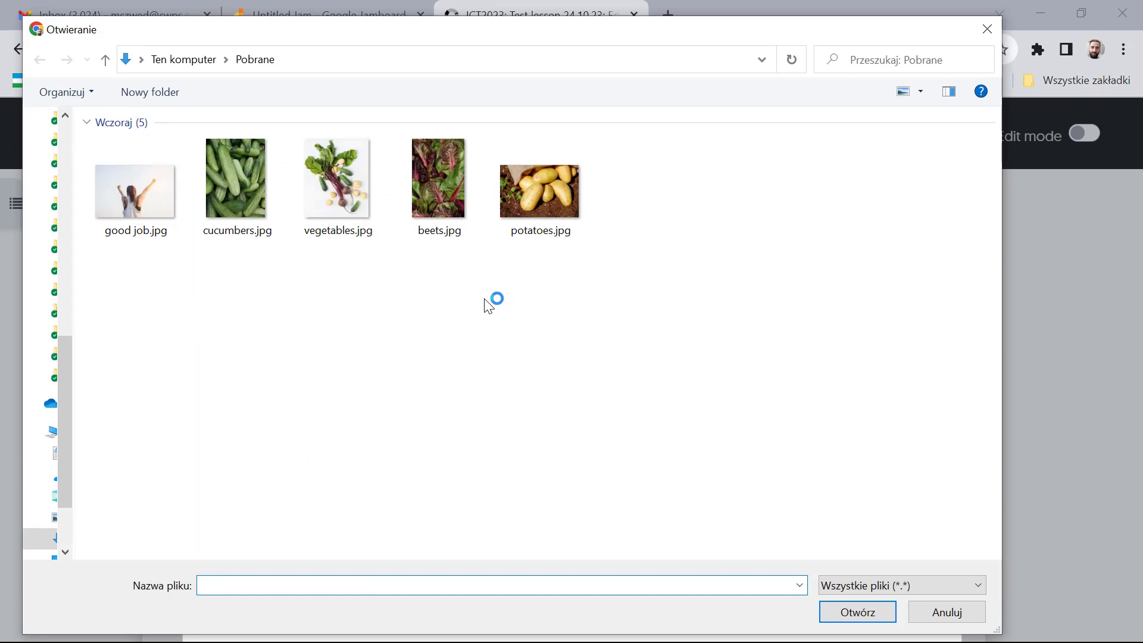
pyautogui.doubleClick(362, 208)
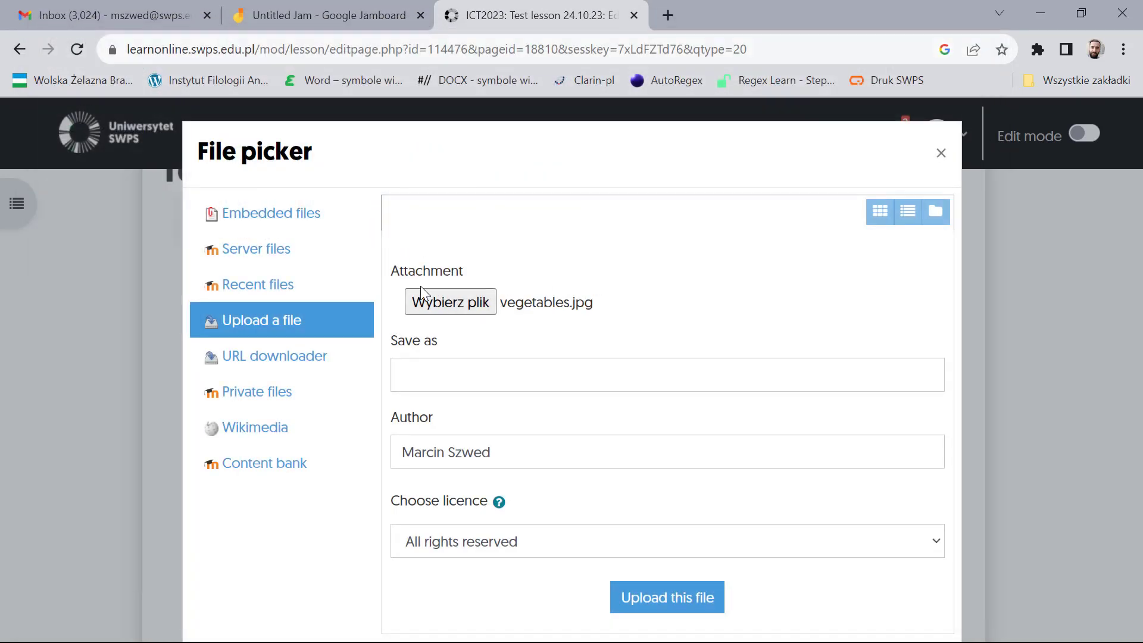
# Step: Upload vegetables.jpg as the page image and mark it as decorative only
pyautogui.click(695, 595)
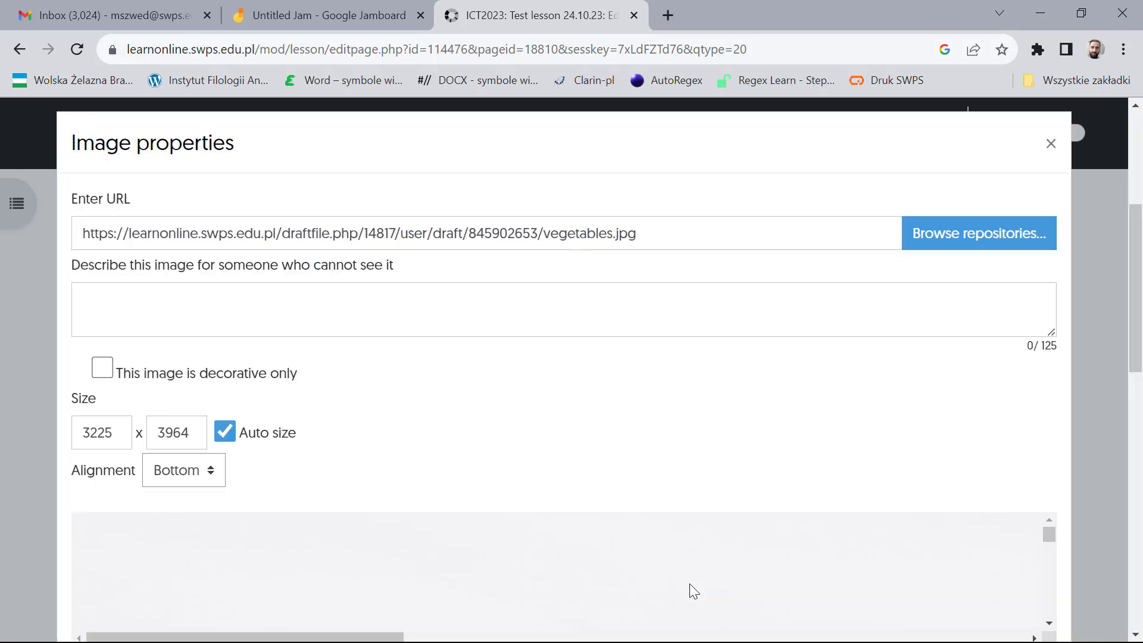
pyautogui.click(108, 369)
pyautogui.click(108, 369)
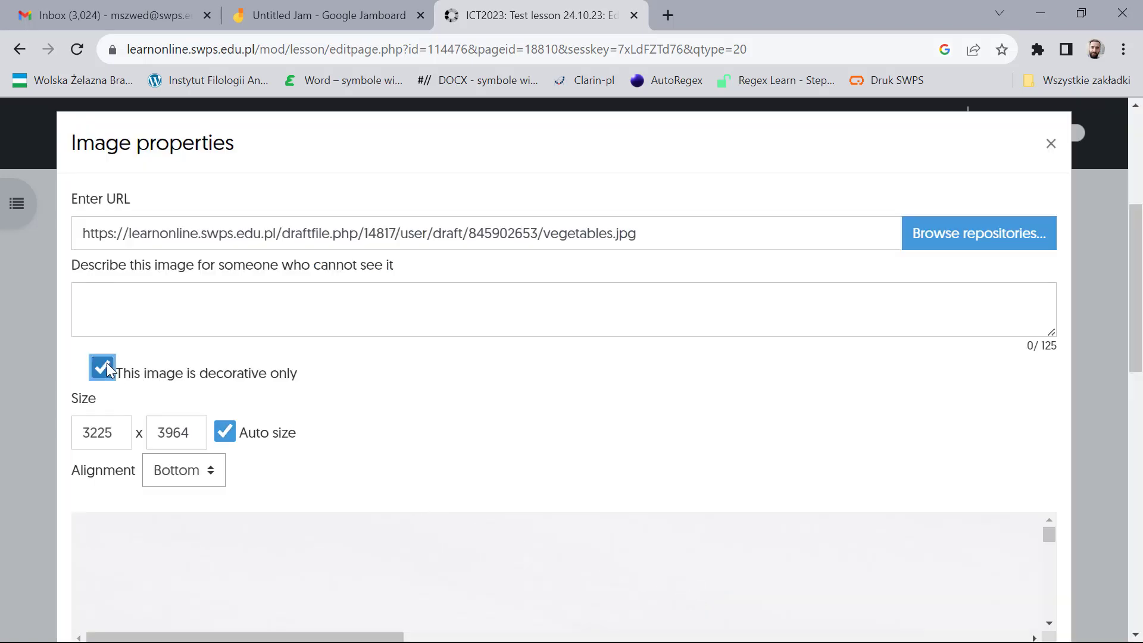
# Step: Set the image width to 800 with automatic sizing kept on, and save the image into the page contents
pyautogui.click(125, 438)
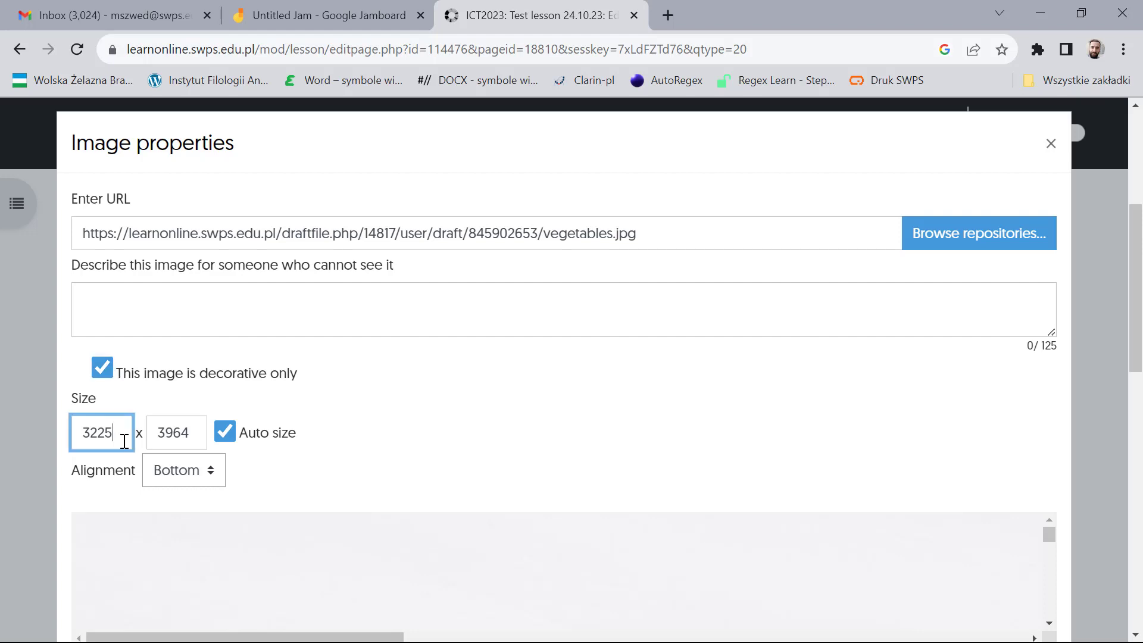
pyautogui.moveTo(127, 437); pyautogui.dragTo(62, 441)
pyautogui.write('800')
pyautogui.click(198, 439)
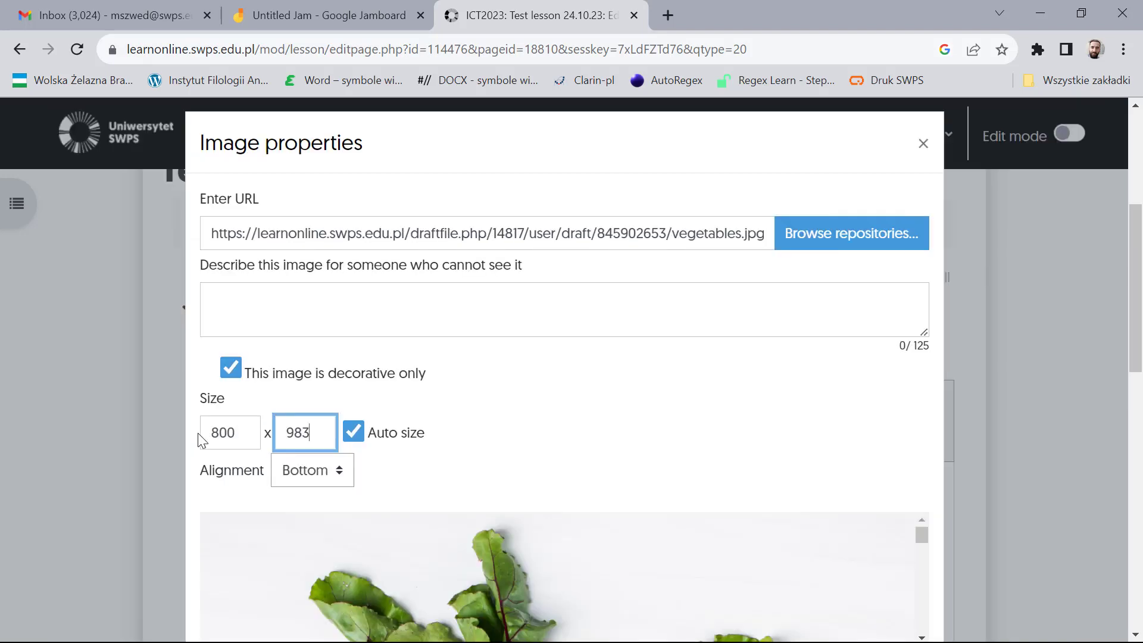
pyautogui.scroll(-8, 202, 440)
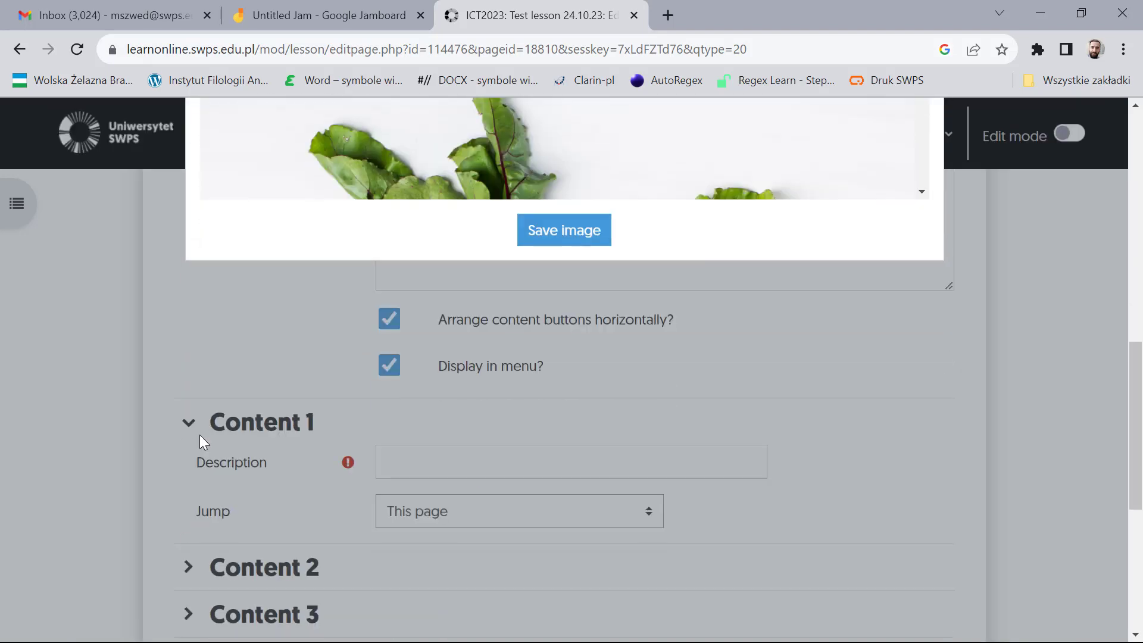
pyautogui.click(553, 236)
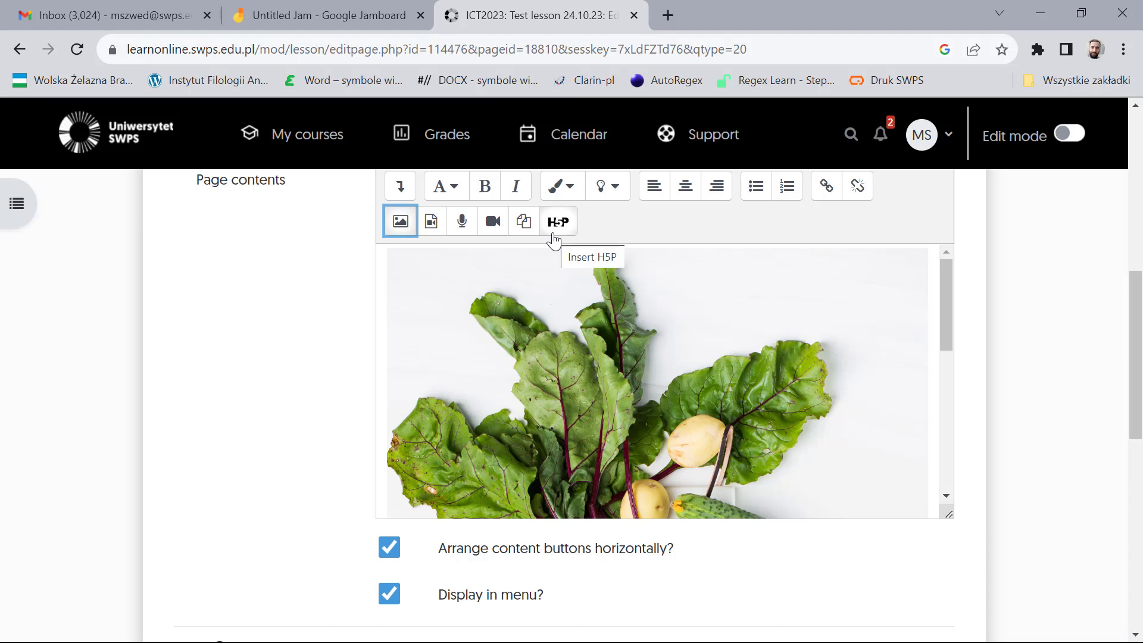
# Step: Enter "I choose potatoes" as the Content 1 description
pyautogui.scroll(-2, 304, 390)
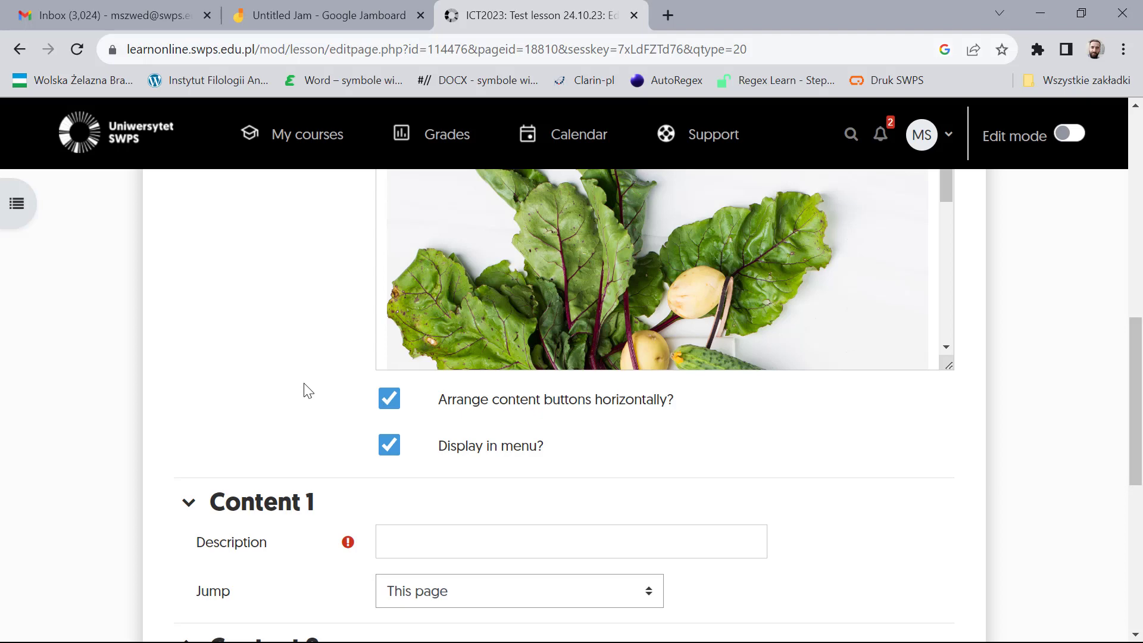
pyautogui.click(478, 536)
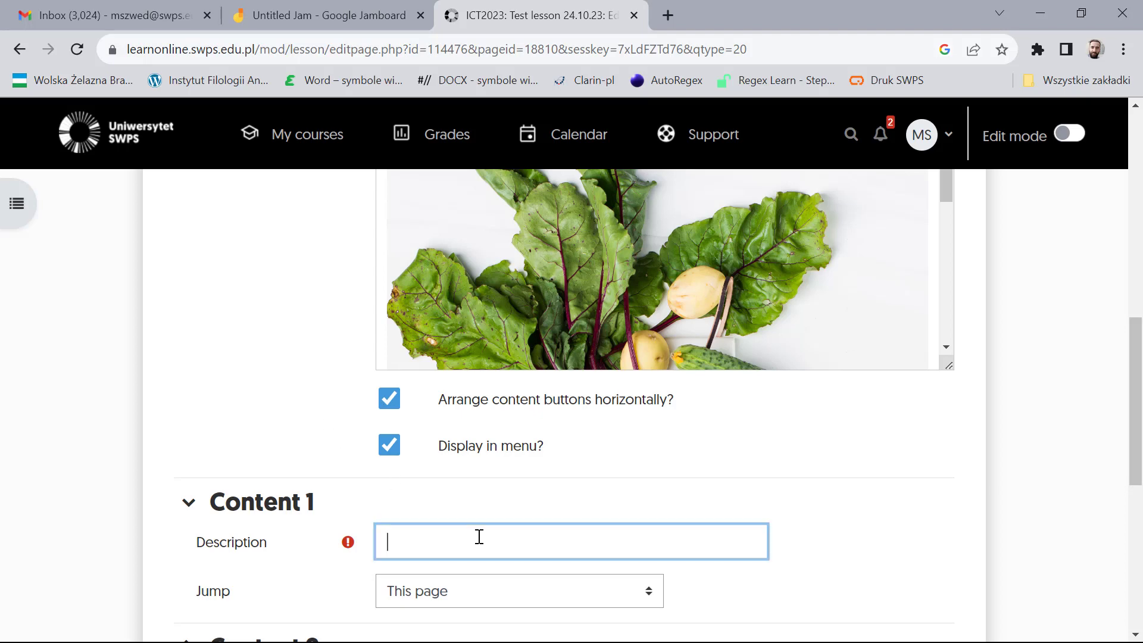
pyautogui.write('I choos')
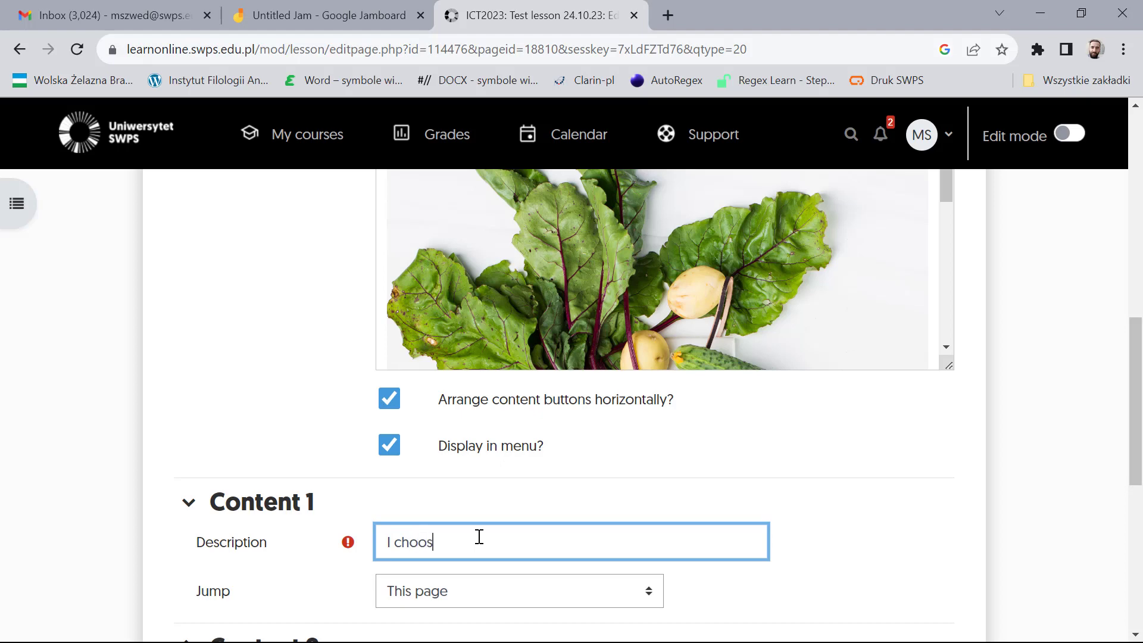
pyautogui.write('e potatoes')
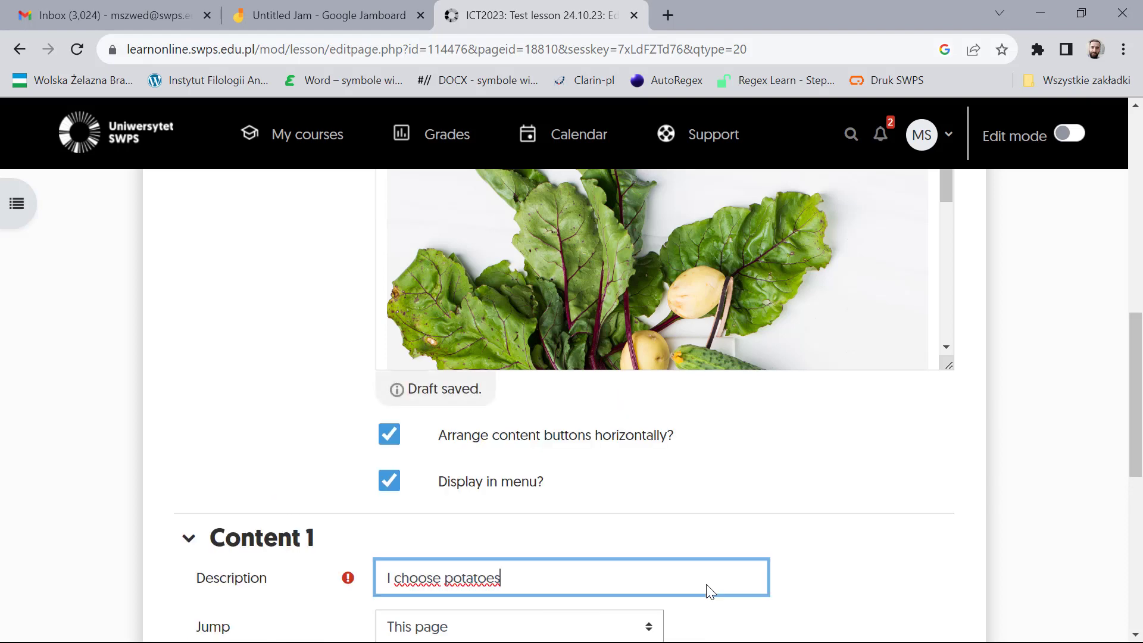
# Step: Expand Content 2 and enter "I choose beets" as its description
pyautogui.scroll(-5, 709, 589)
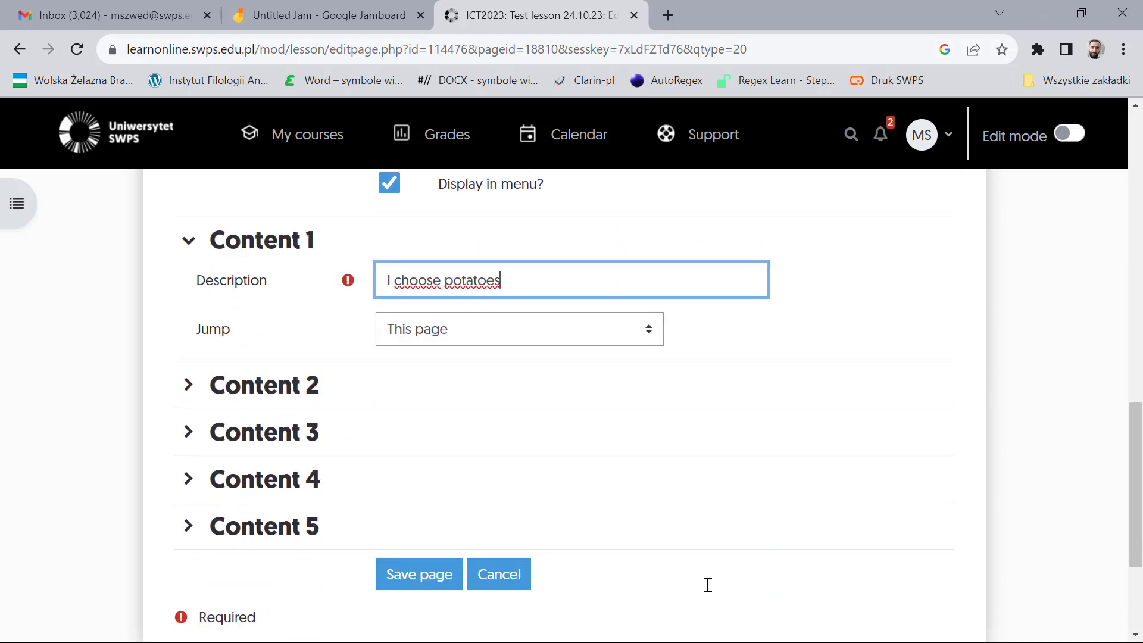
pyautogui.click(203, 387)
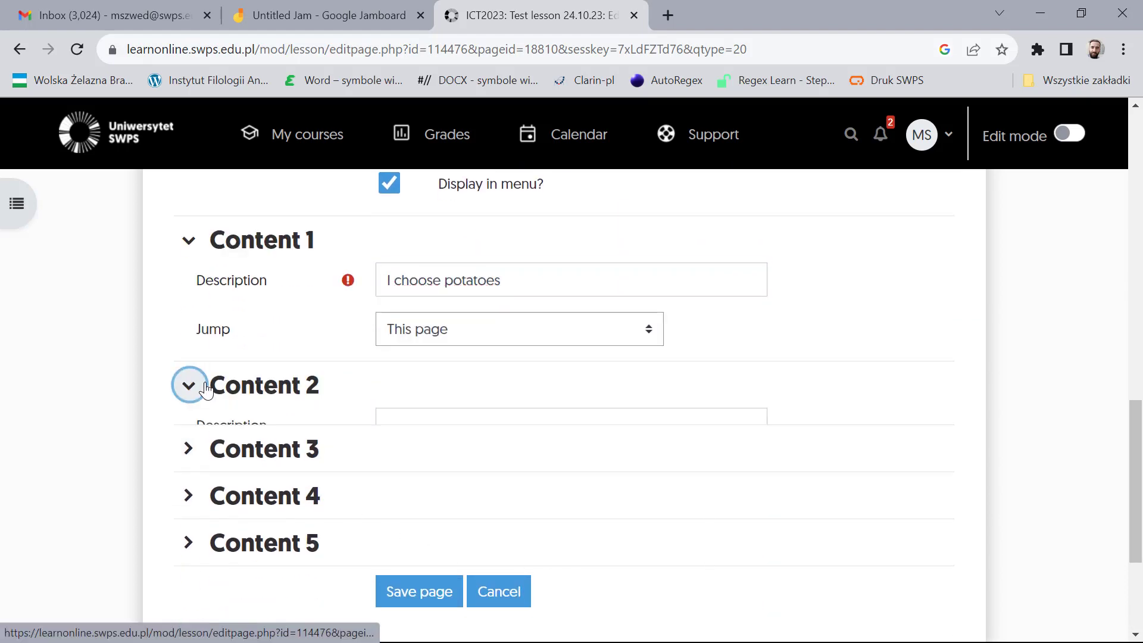
pyautogui.click(428, 434)
pyautogui.write('I c')
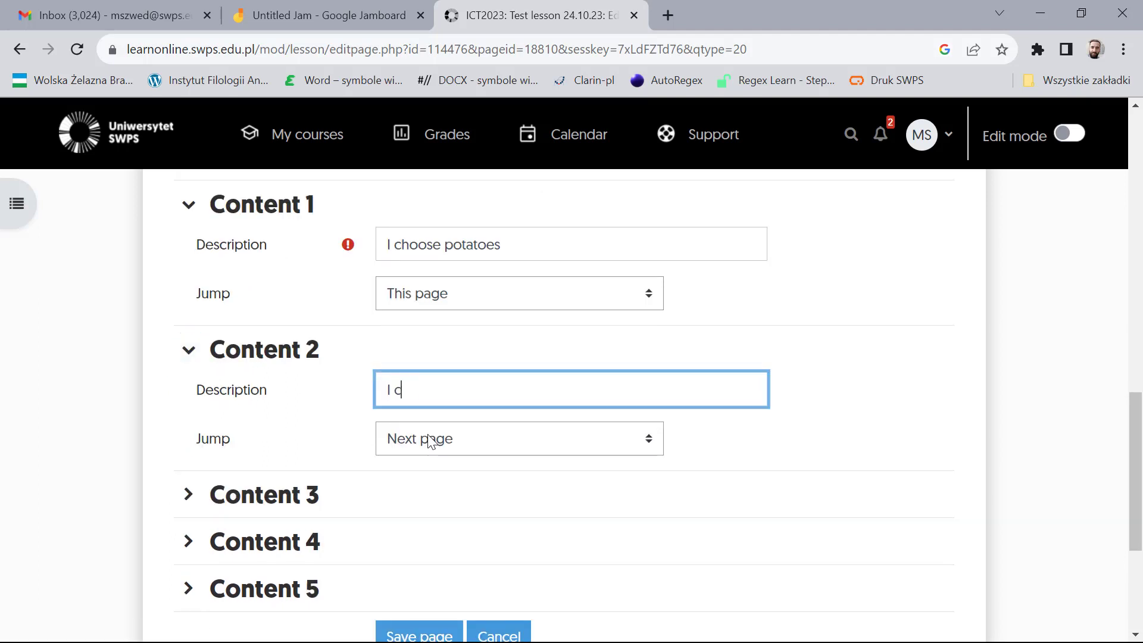
pyautogui.write('hoose beets')
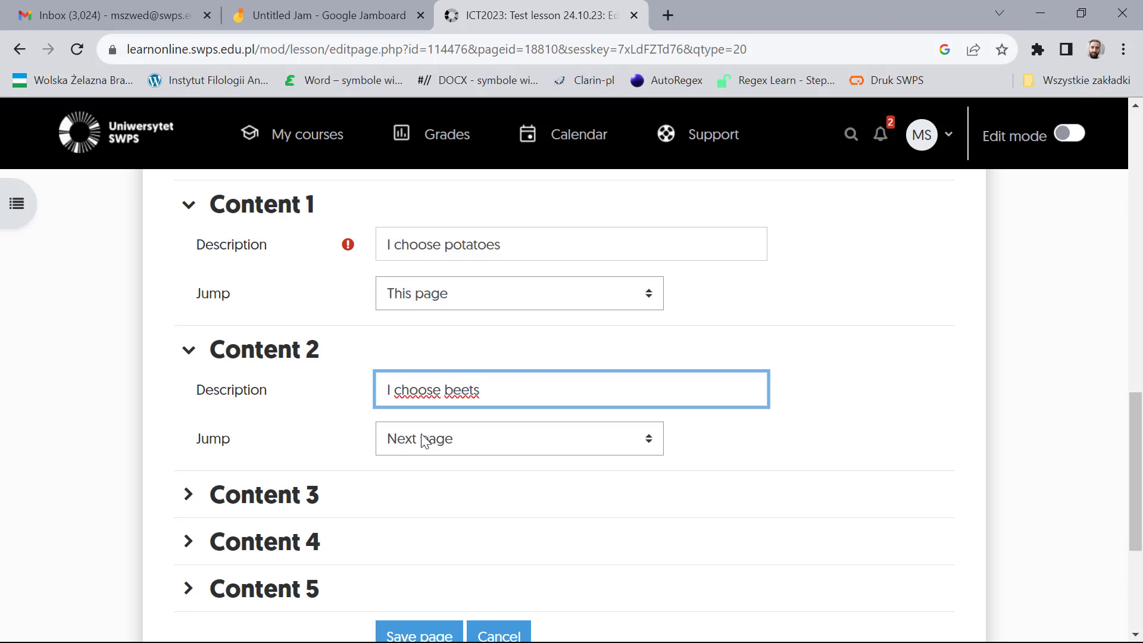
# Step: Expand Content 3 and enter "I choose cucumbers" as its description
pyautogui.click(200, 497)
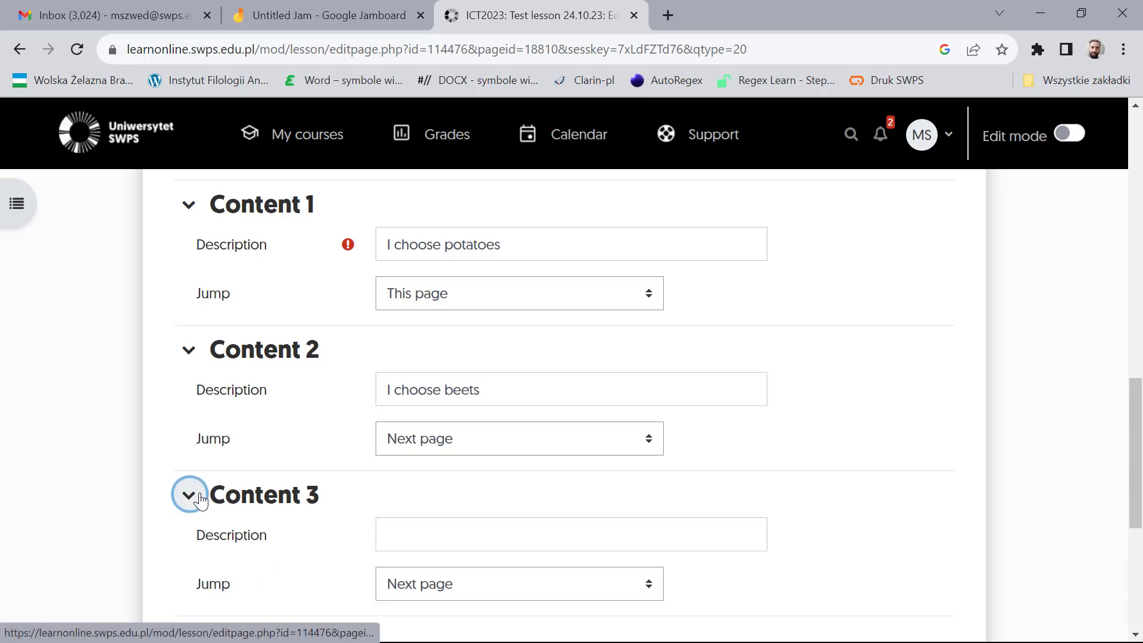
pyautogui.click(517, 533)
pyautogui.write('I c')
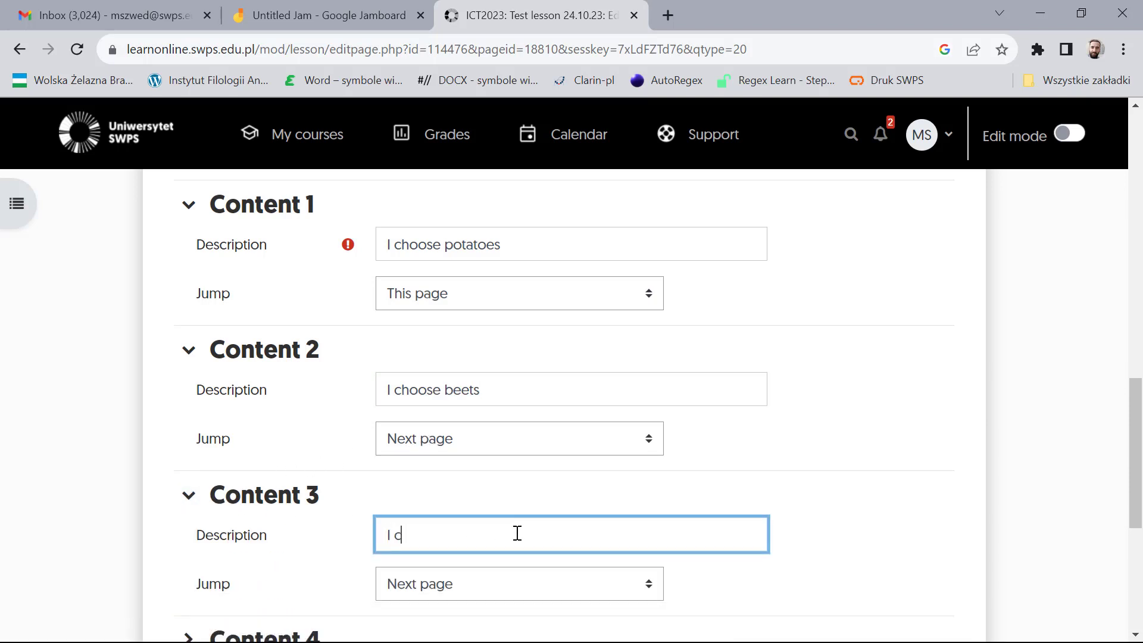
pyautogui.write('hoose cucumb')
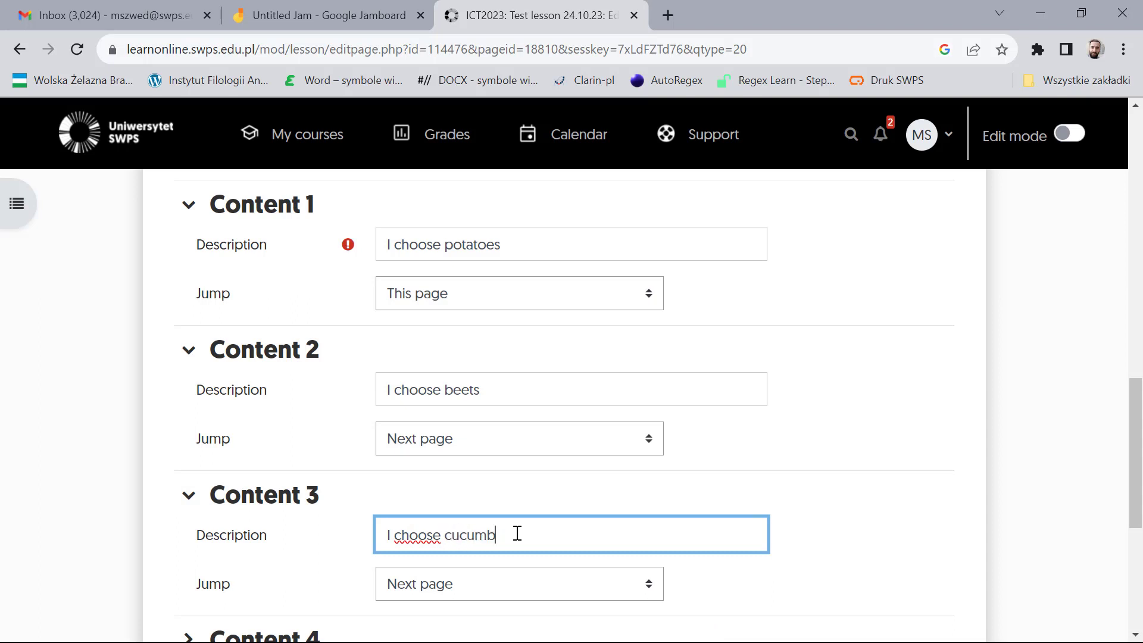
pyautogui.write('ers')
# Step: Set the jumps of Content 2 and Content 3 to "This page" and save the lesson page
pyautogui.click(637, 445)
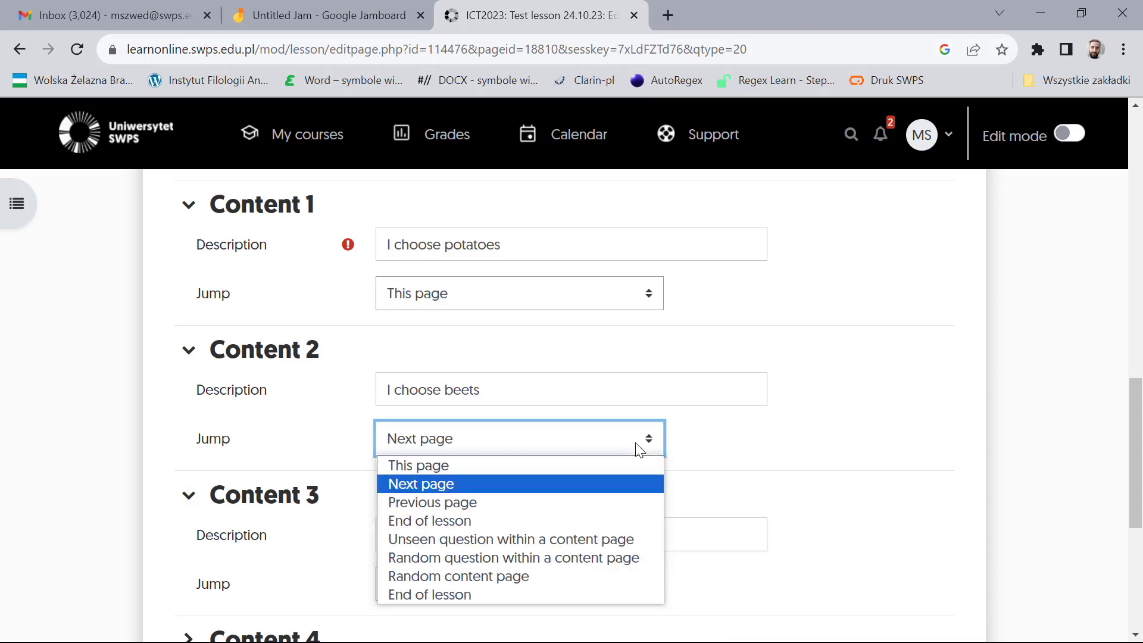
pyautogui.click(596, 465)
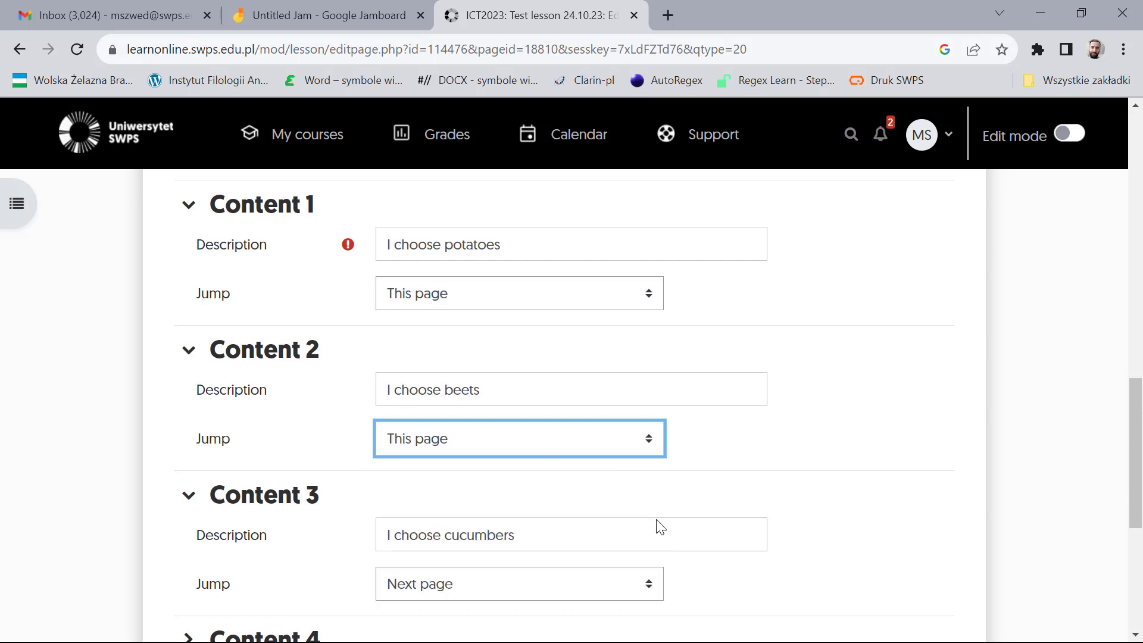
pyautogui.click(649, 586)
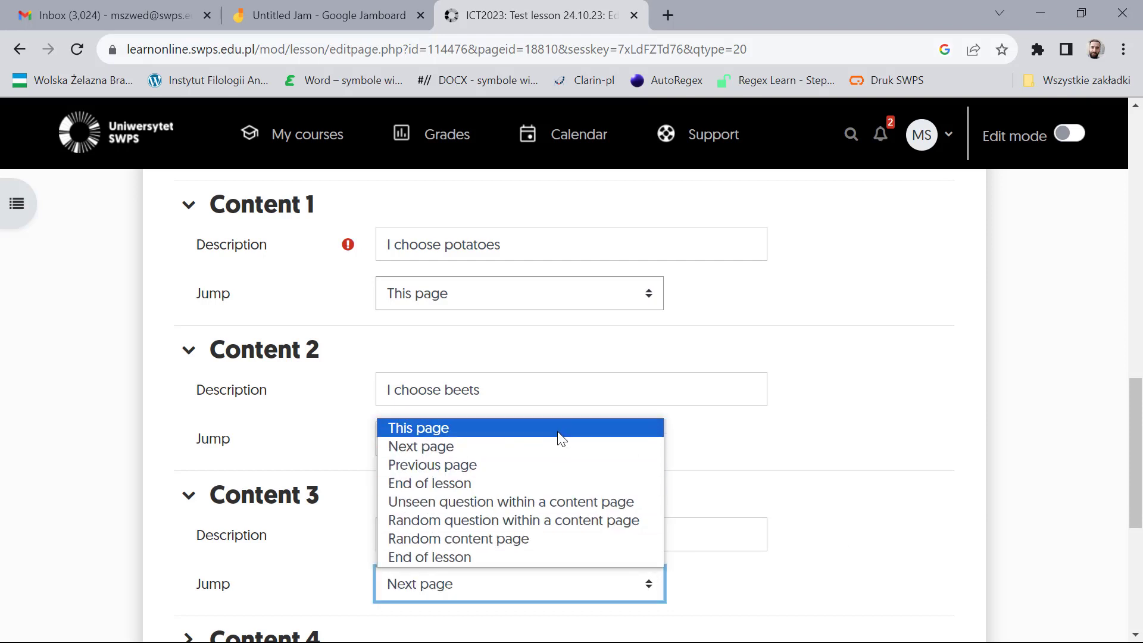
pyautogui.click(563, 427)
pyautogui.scroll(-2, 862, 515)
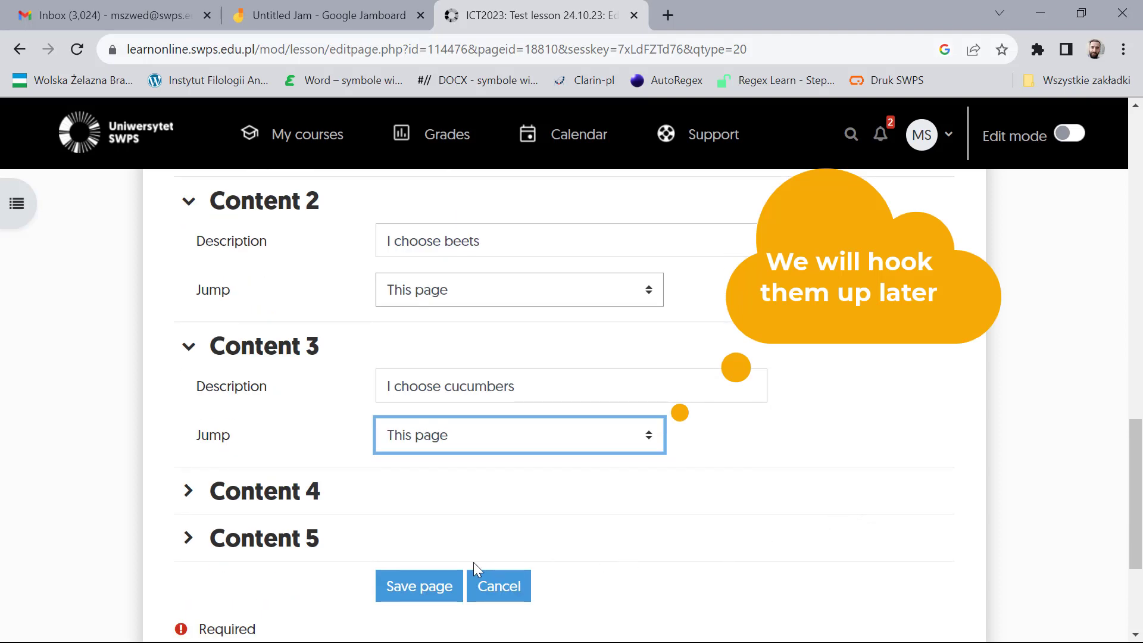
pyautogui.click(441, 590)
pyautogui.click(441, 590)
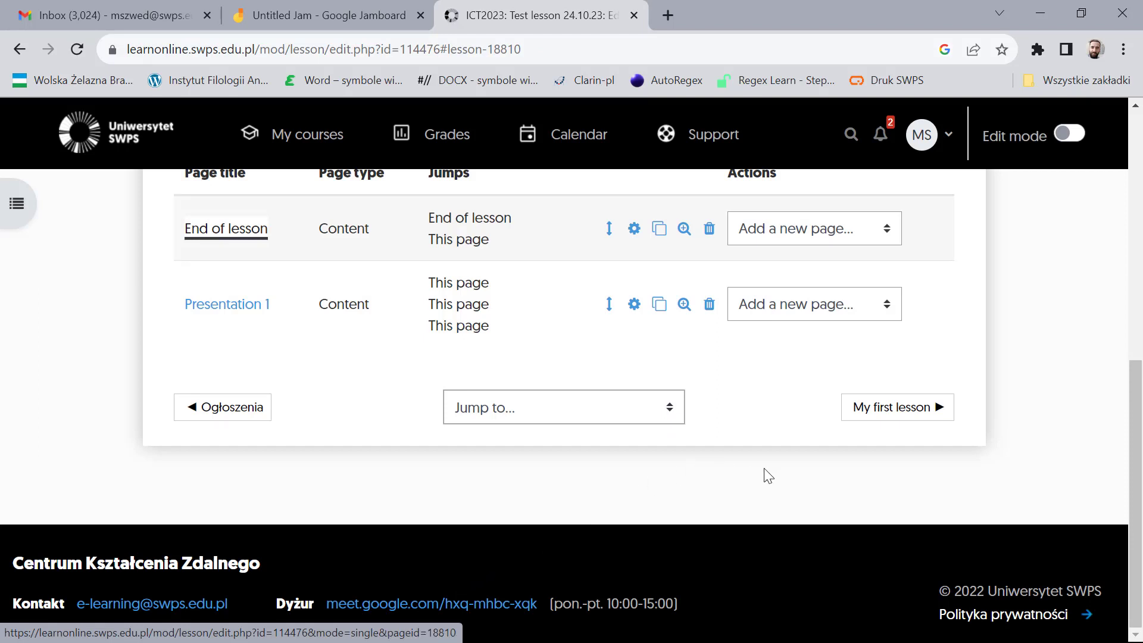
# Step: Move the Presentation 1 page ahead of the End of lesson page
pyautogui.scroll(3, 767, 480)
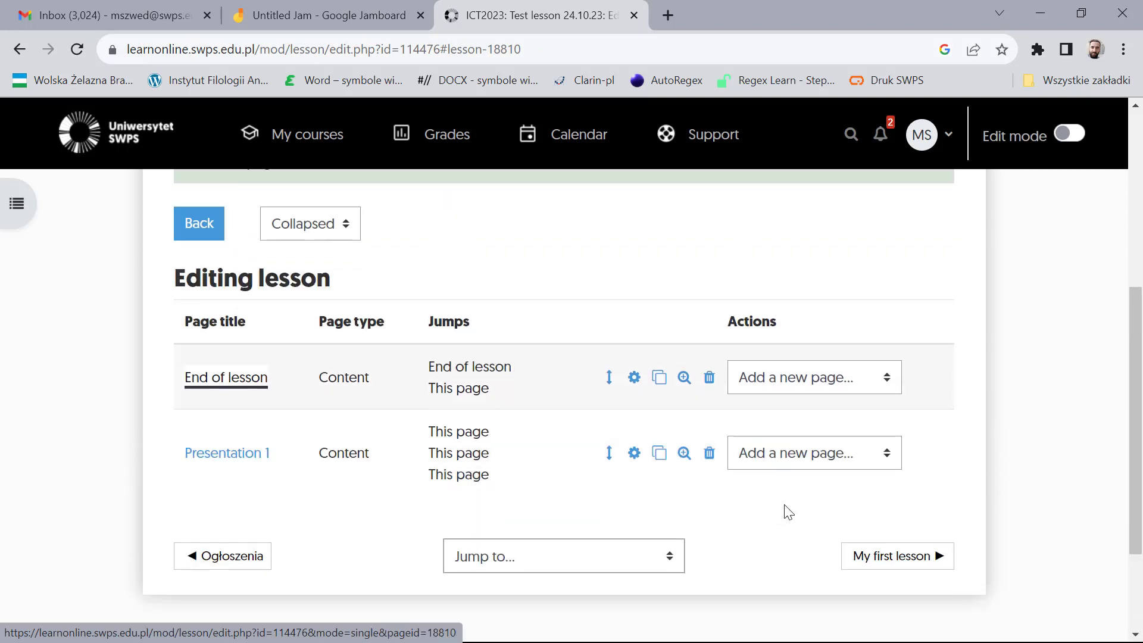
pyautogui.click(610, 455)
pyautogui.scroll(-3, 613, 459)
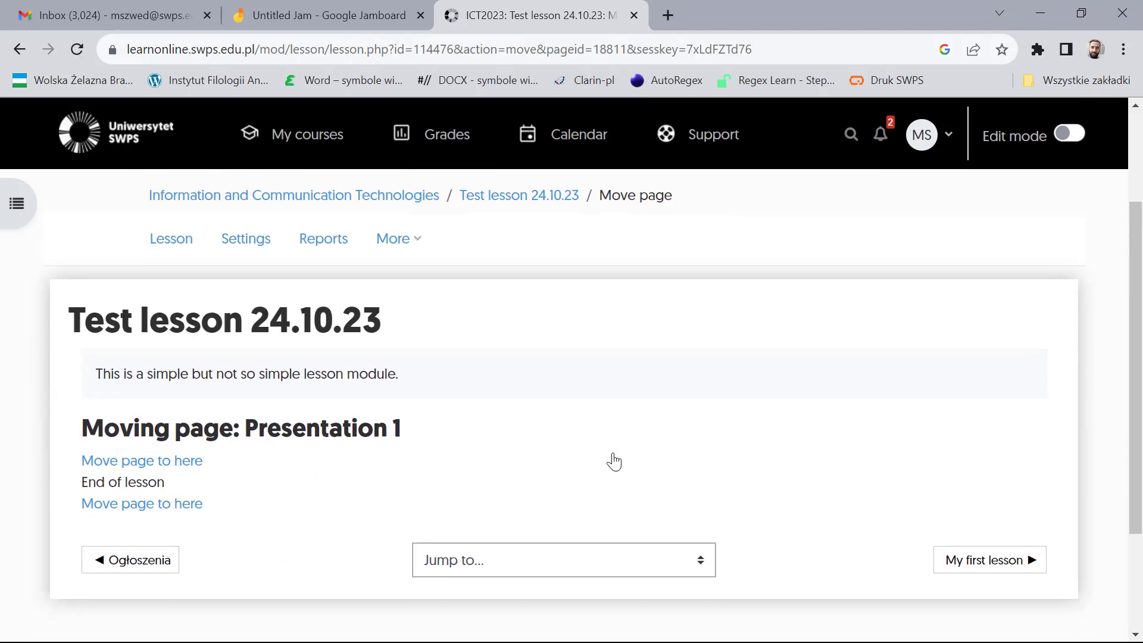
pyautogui.click(189, 463)
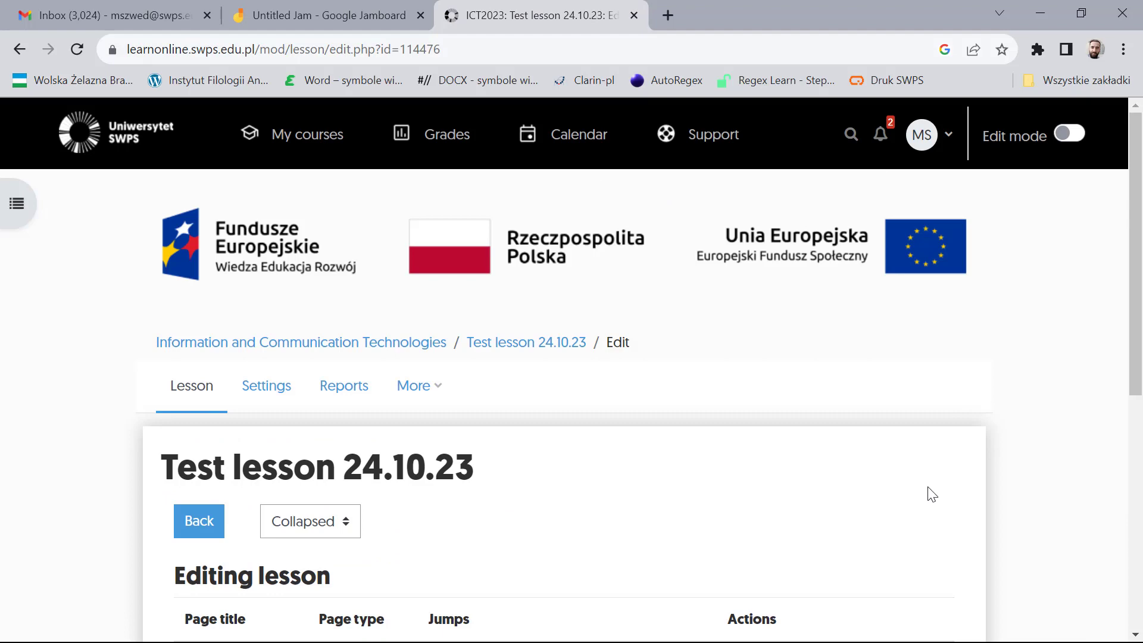
# Step: Edit the End of lesson page so its "I want to try again" option jumps to Presentation 1, and save the page
pyautogui.scroll(-5, 929, 493)
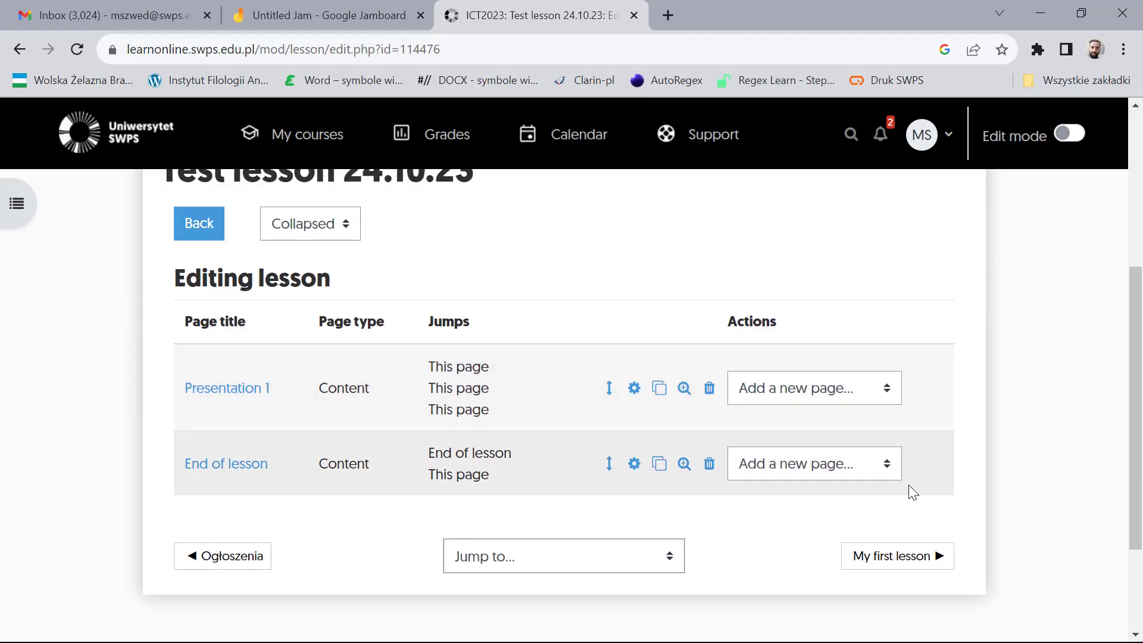
pyautogui.click(633, 466)
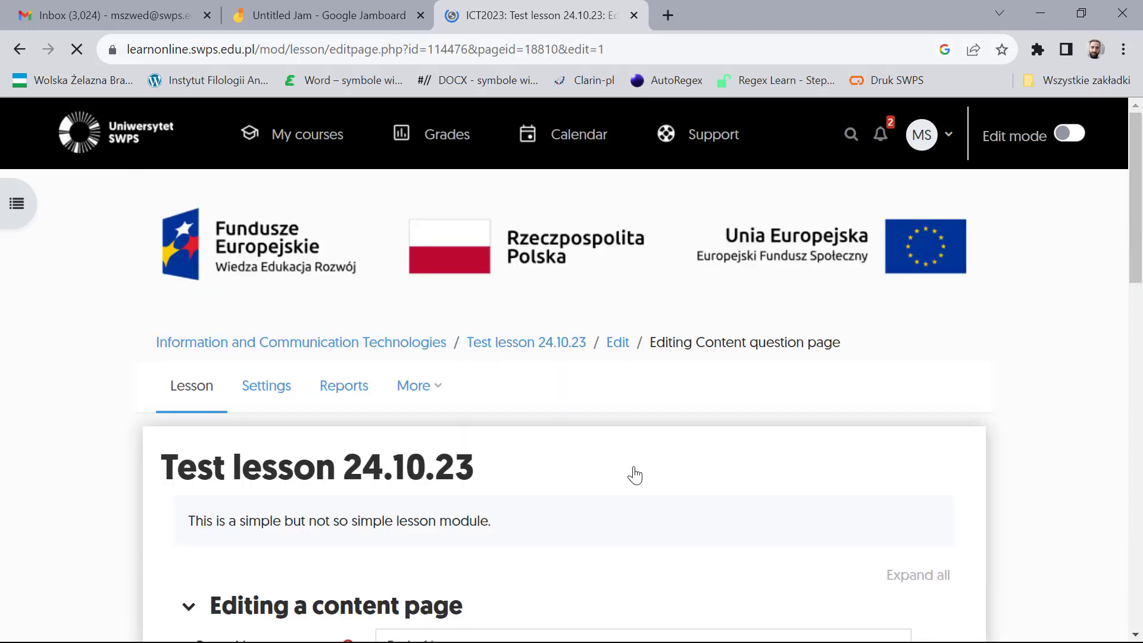
pyautogui.scroll(-2, 634, 475)
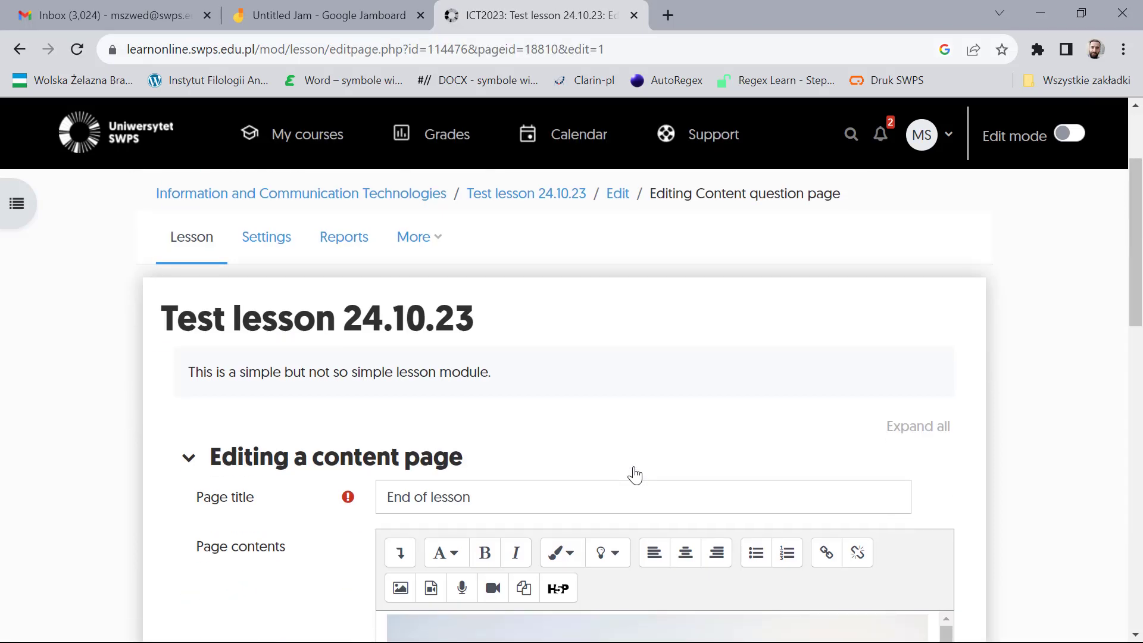
pyautogui.scroll(-10, 689, 472)
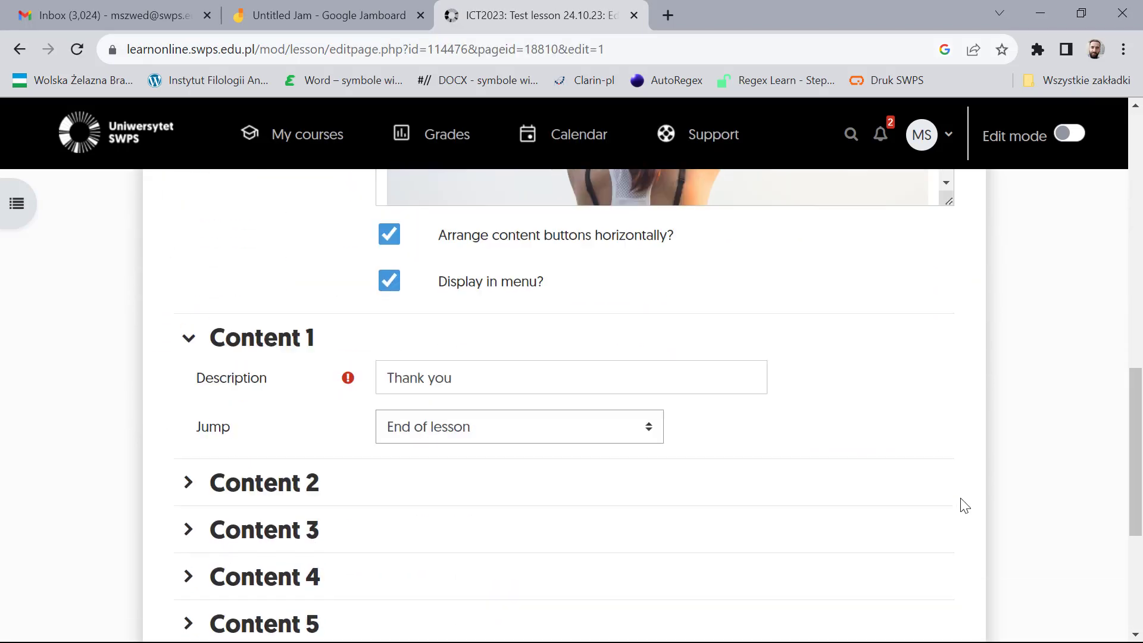
pyautogui.scroll(-2, 965, 505)
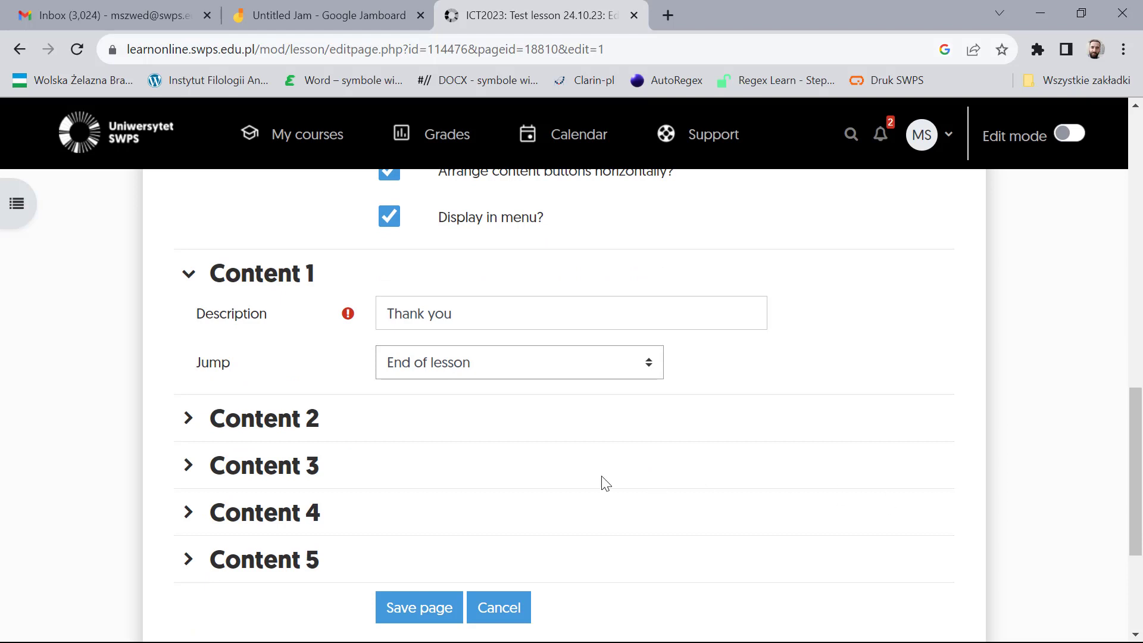
pyautogui.click(188, 419)
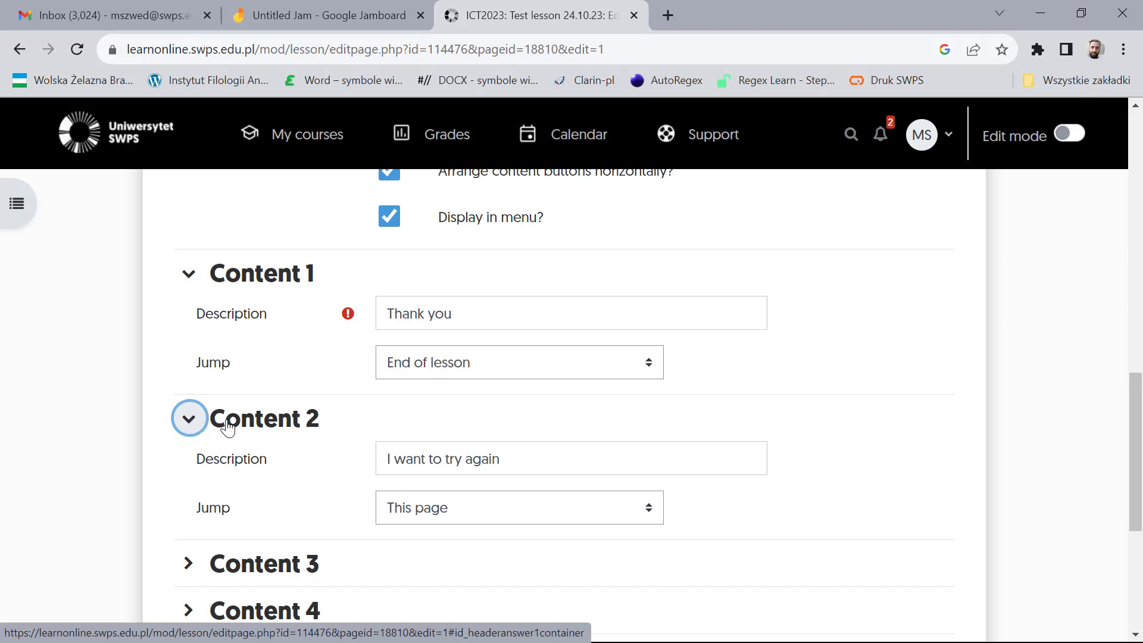
pyautogui.click(634, 511)
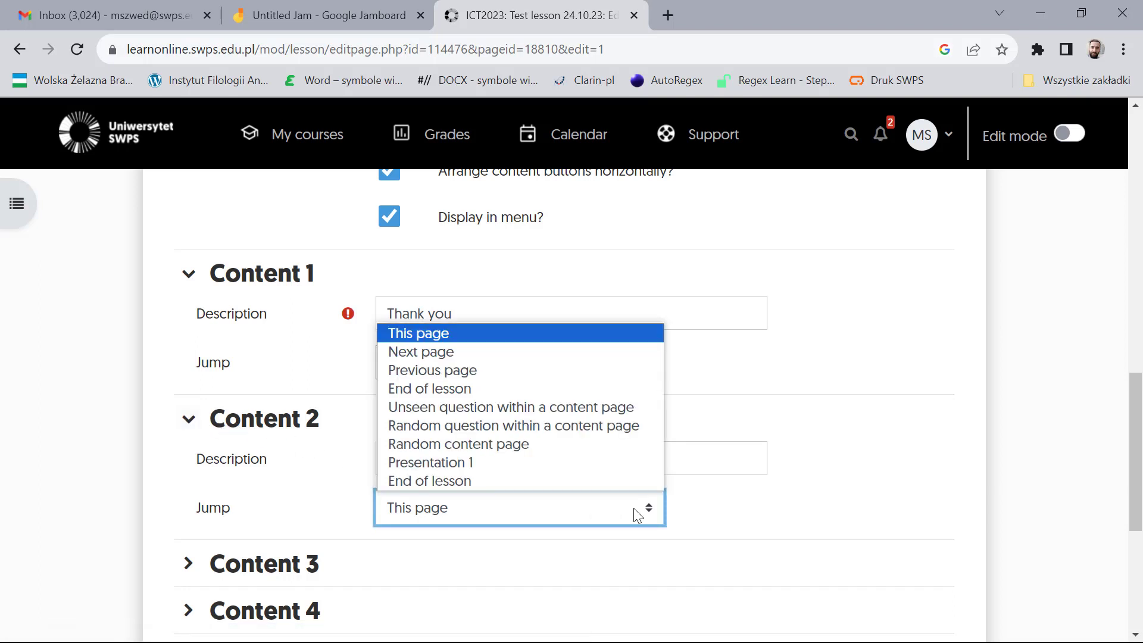
pyautogui.click(500, 462)
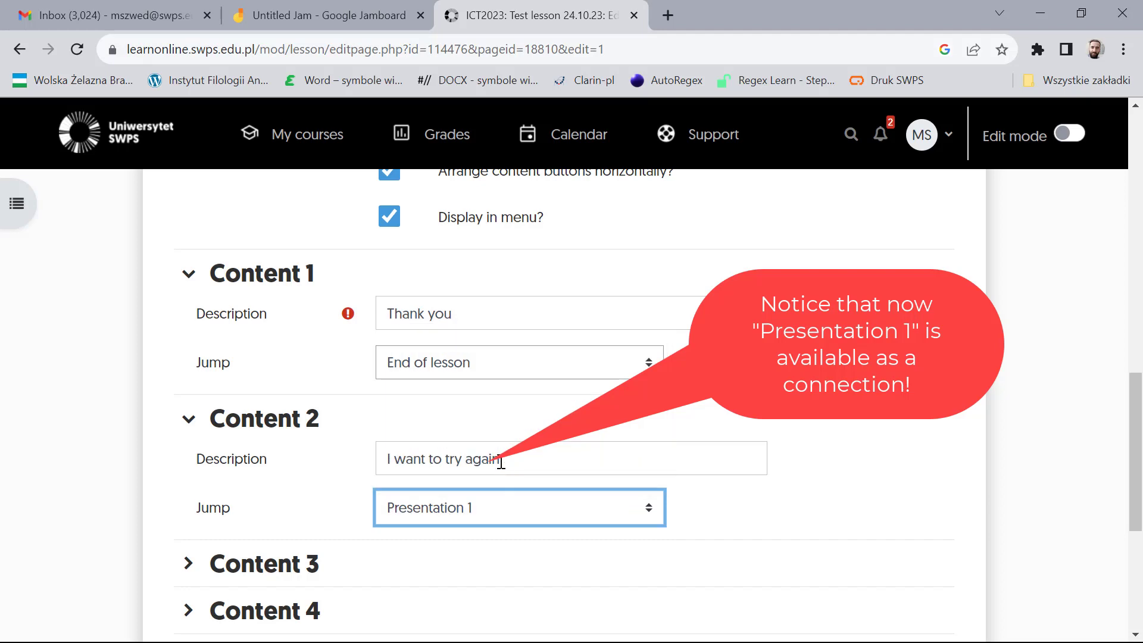
pyautogui.scroll(-5, 501, 463)
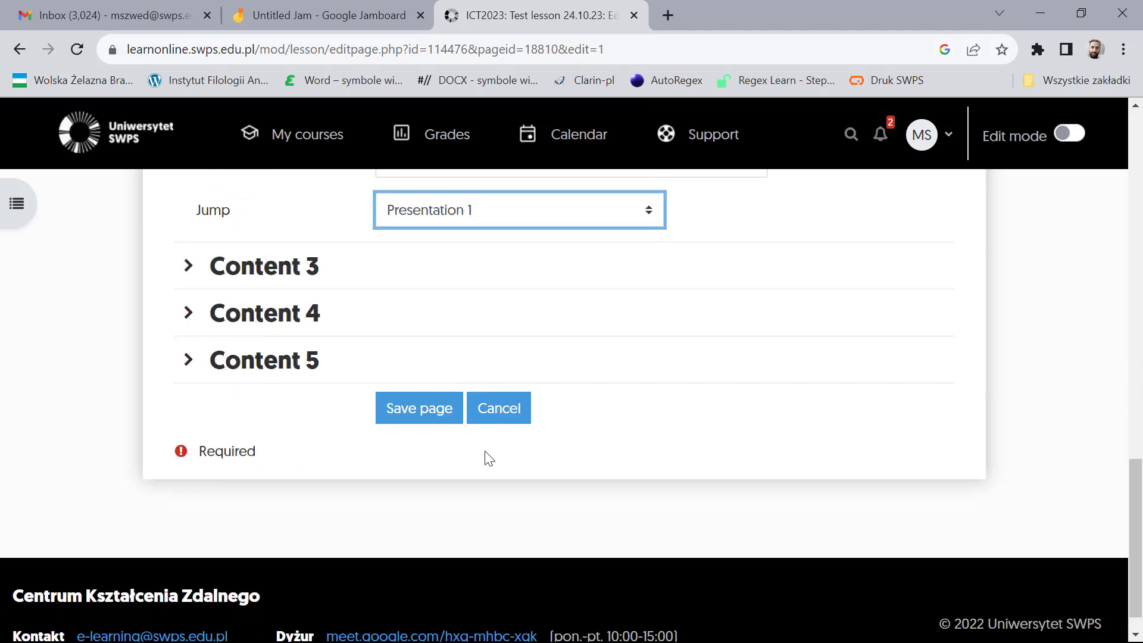
pyautogui.click(416, 420)
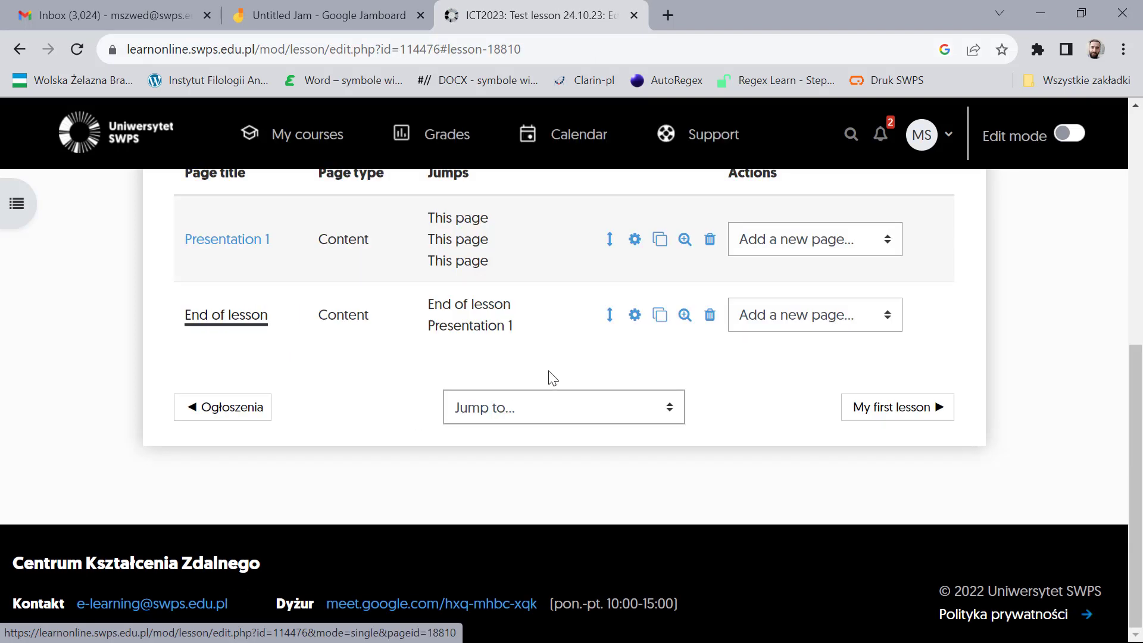
# Step: Review the lesson flow diagram in the Jamboard and return to the Moodle lesson's page list
pyautogui.click(880, 238)
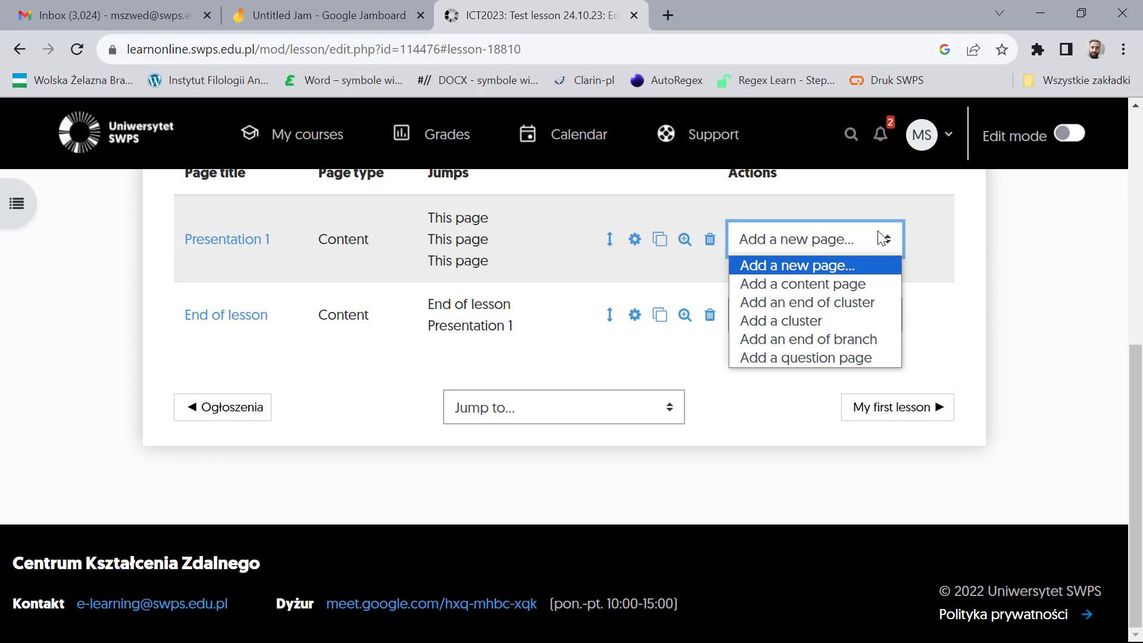
pyautogui.click(970, 268)
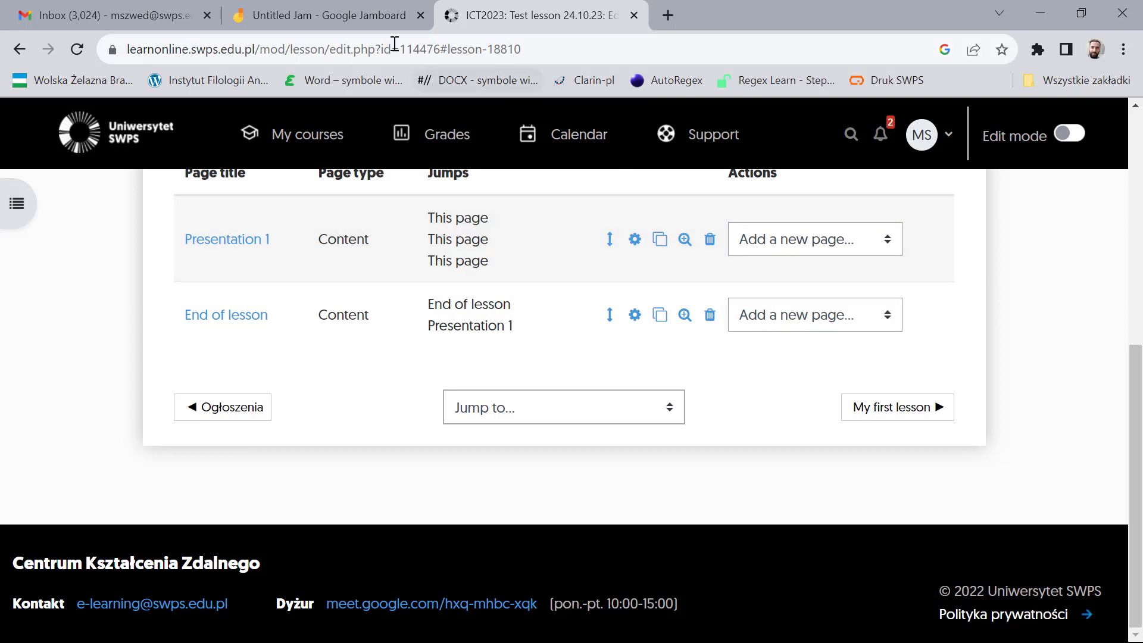
pyautogui.click(351, 3)
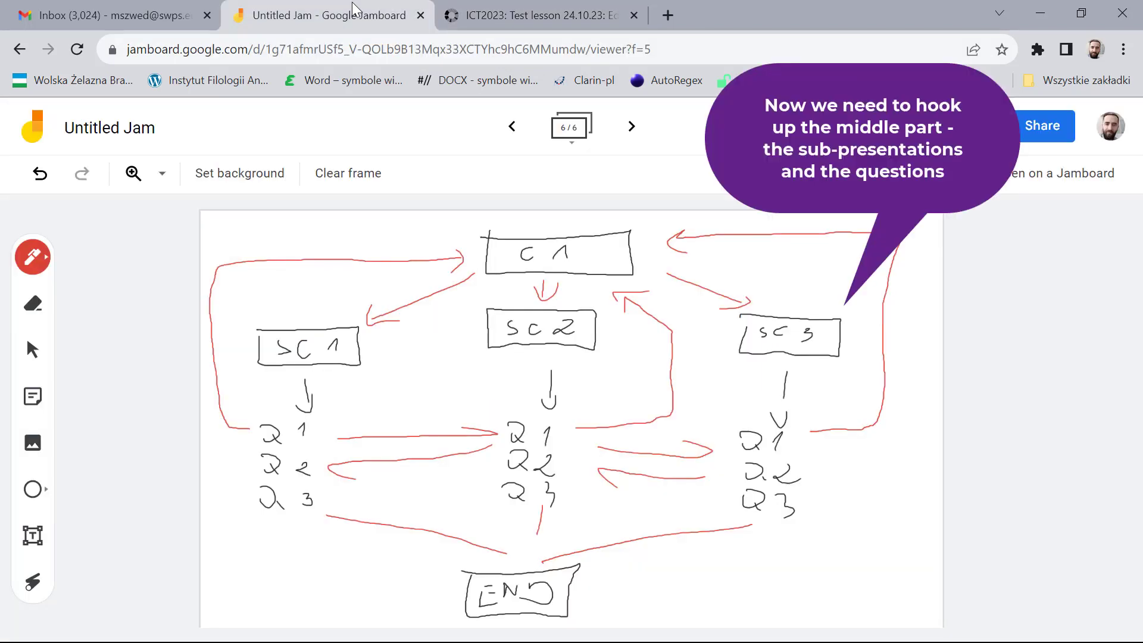
pyautogui.click(511, 3)
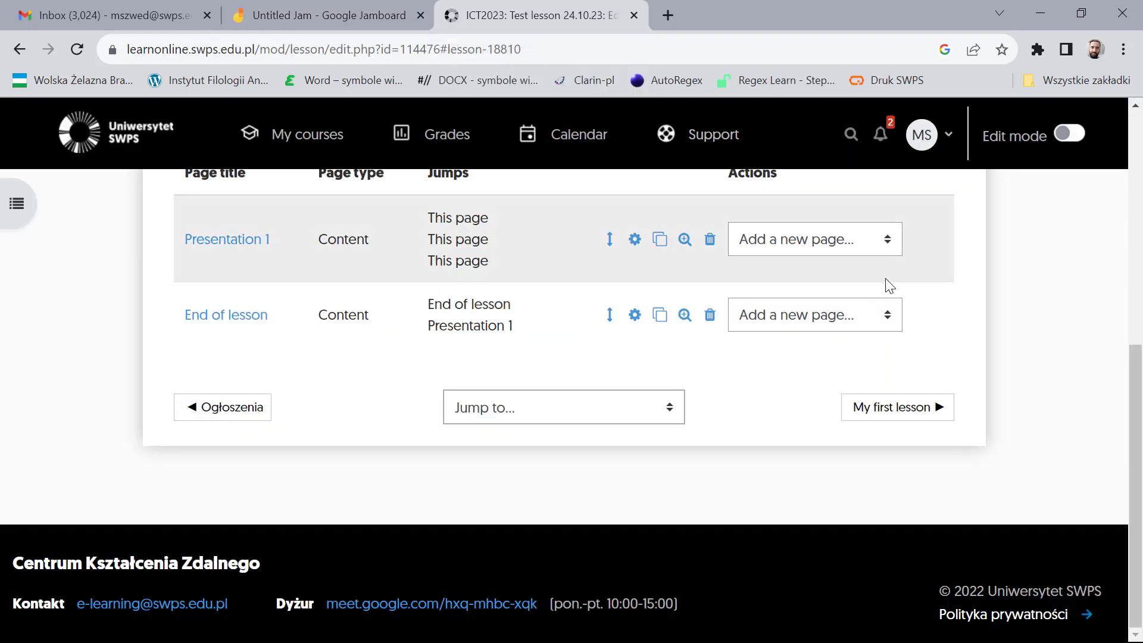
# Step: Add a content page after Presentation 1 and title it "Presentation - potatoes"
pyautogui.click(886, 238)
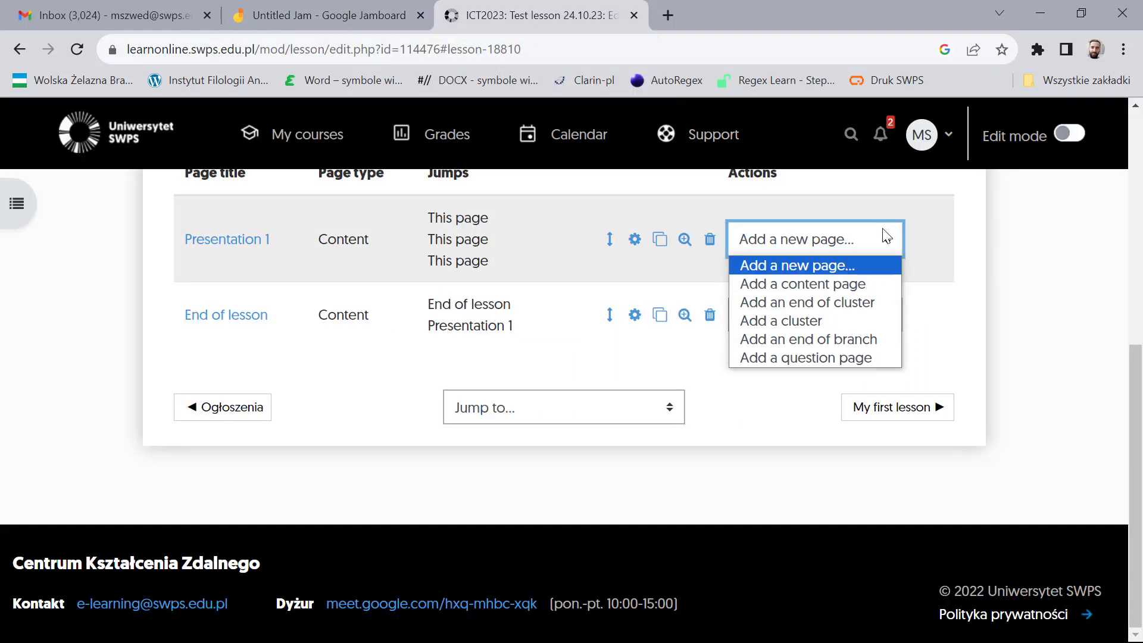
pyautogui.click(855, 285)
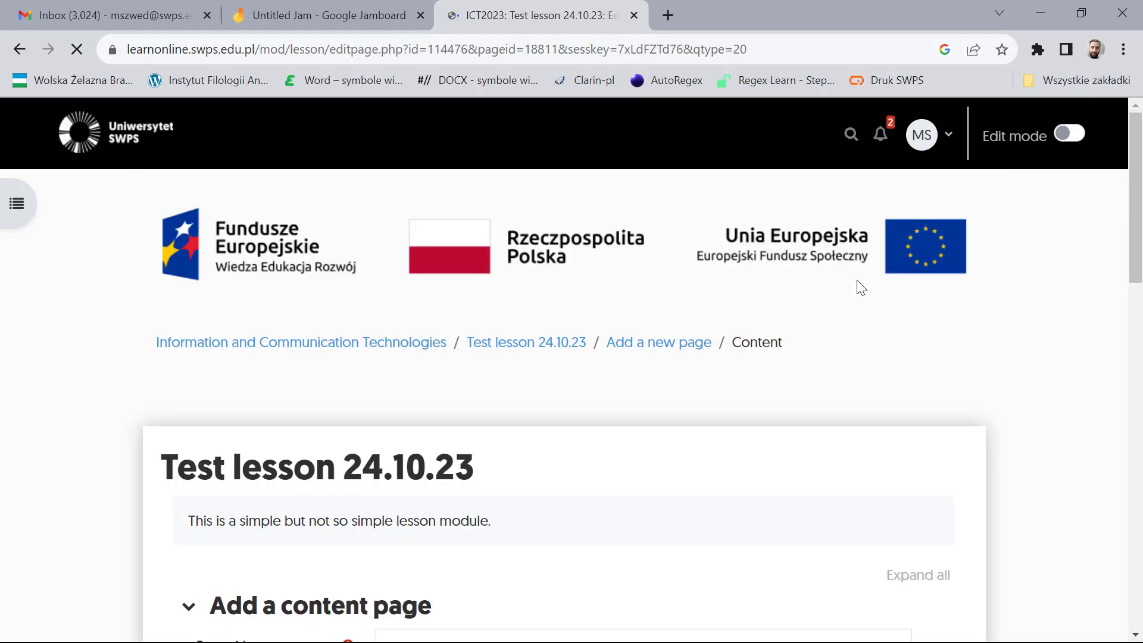
pyautogui.scroll(-5, 1059, 365)
pyautogui.click(510, 345)
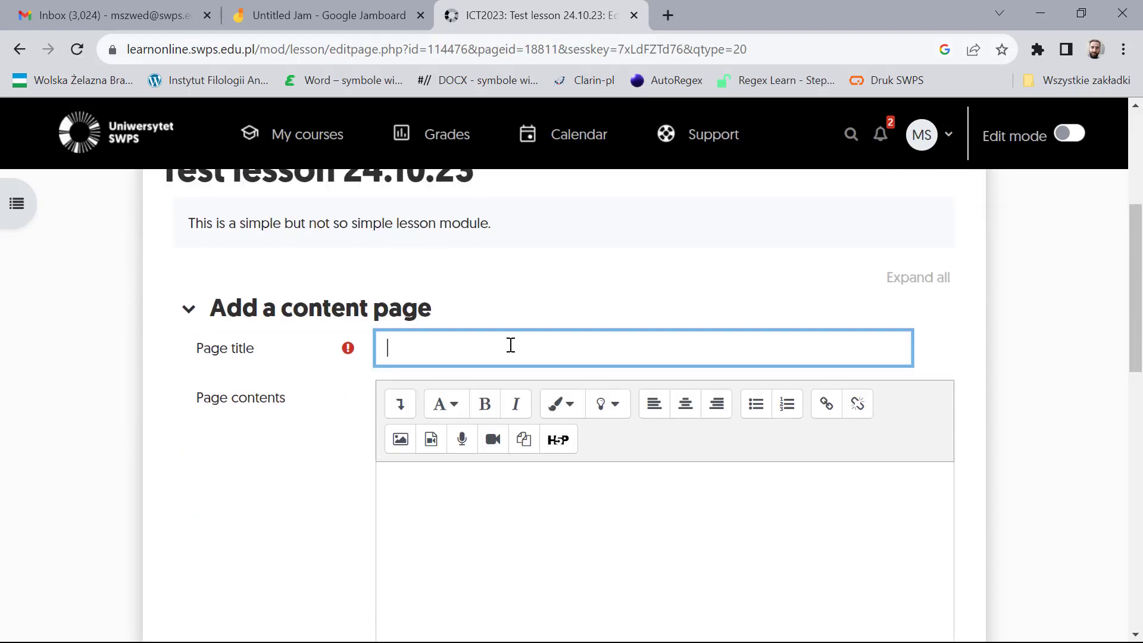
pyautogui.write('Presentation -')
pyautogui.write('potatoes')
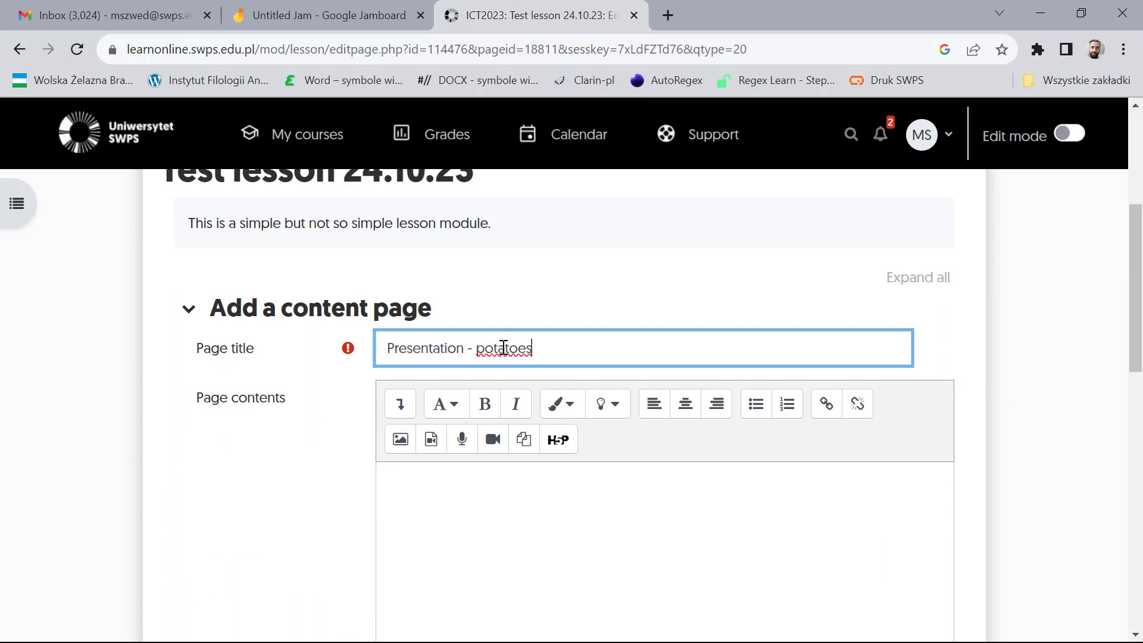
# Step: Upload potatoes.jpg as an image for the page contents
pyautogui.click(401, 440)
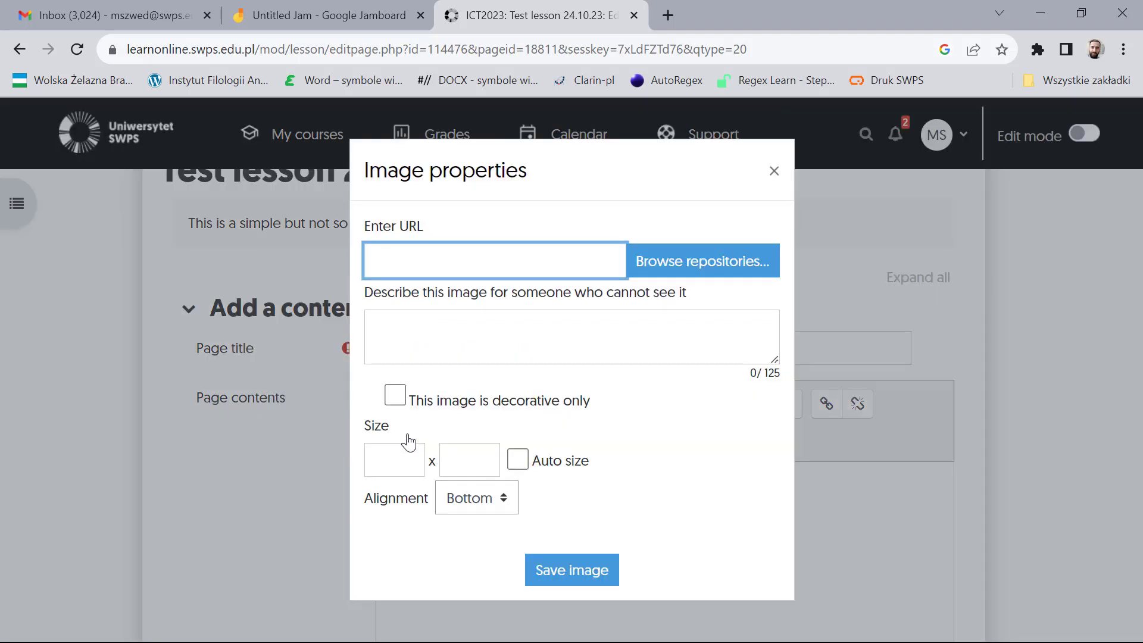
pyautogui.click(733, 266)
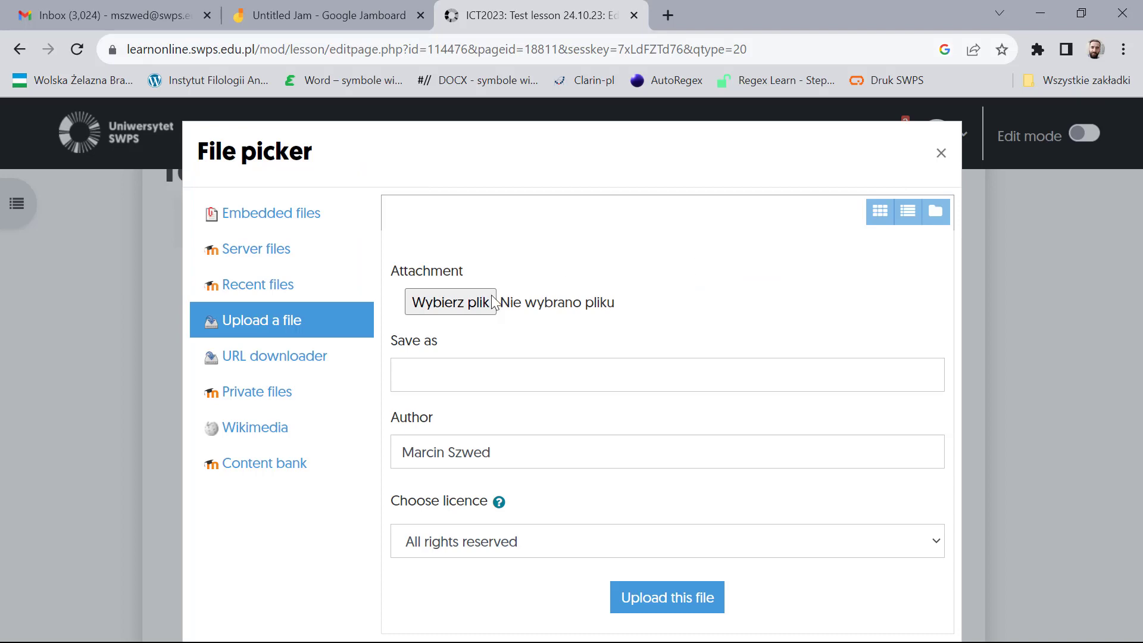
pyautogui.click(460, 305)
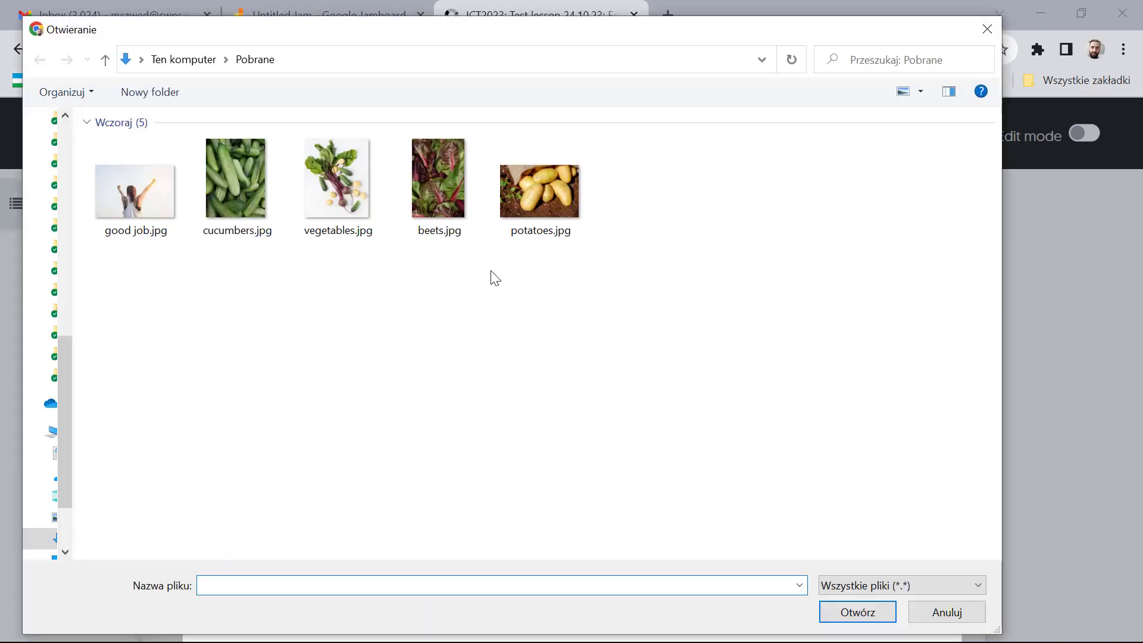
pyautogui.doubleClick(552, 212)
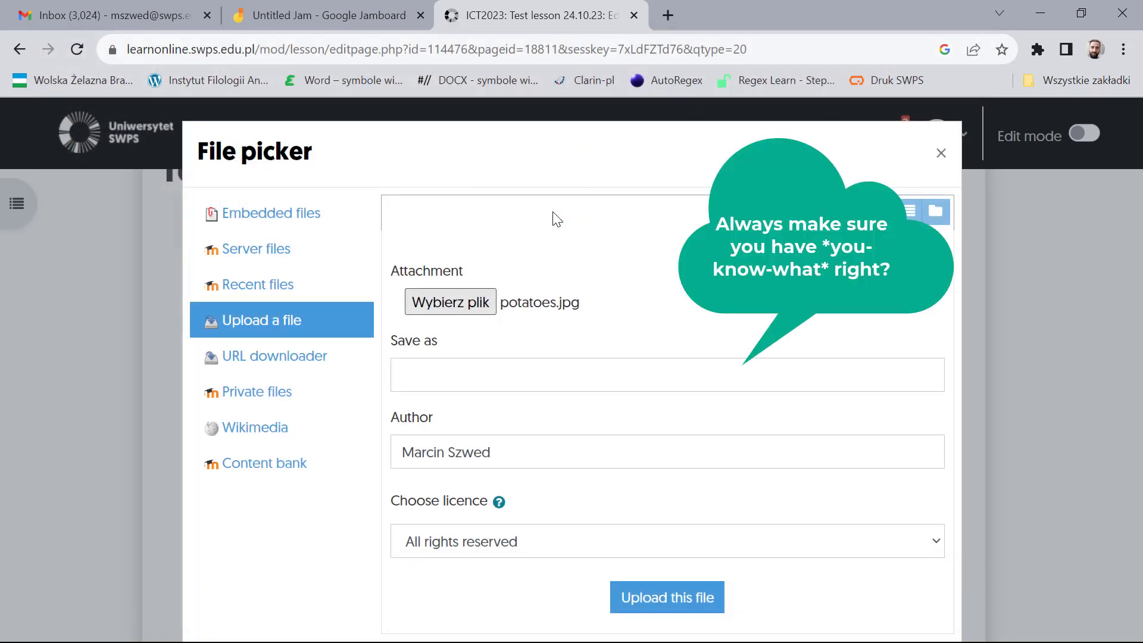
pyautogui.click(677, 595)
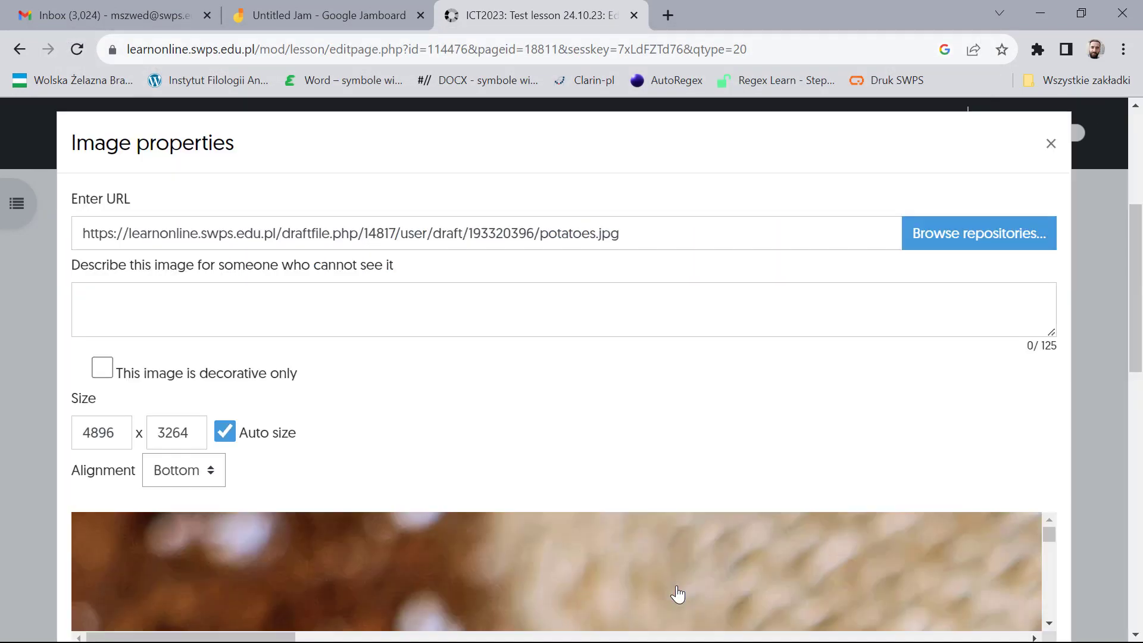
# Step: Mark the potatoes image as decorative only, set its width to 800, and save it into the page contents
pyautogui.click(101, 370)
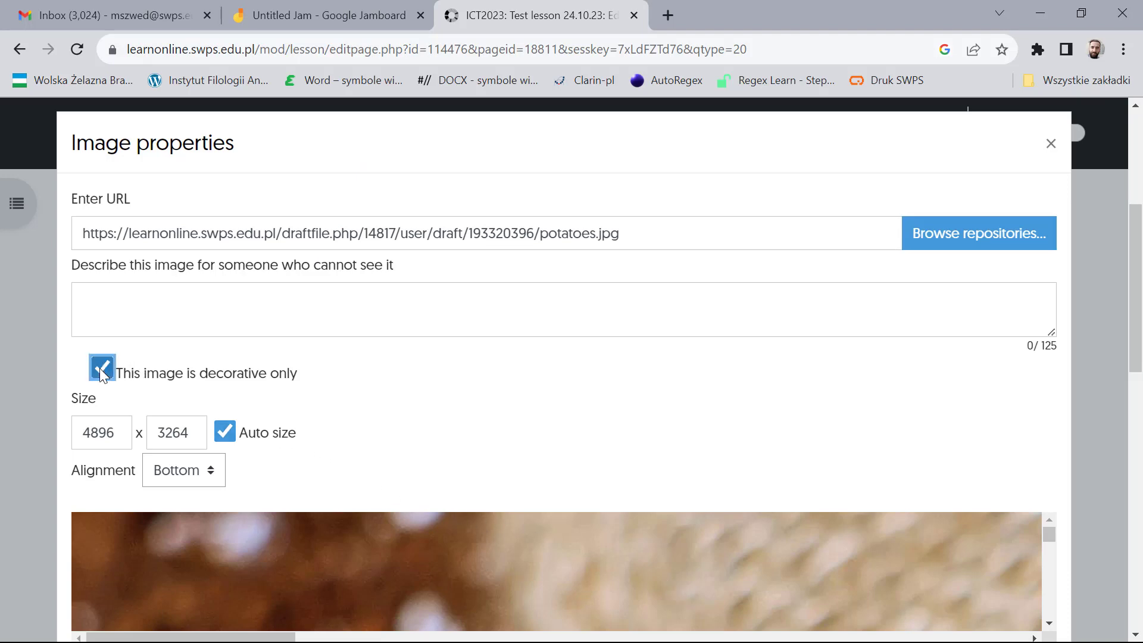
pyautogui.click(121, 437)
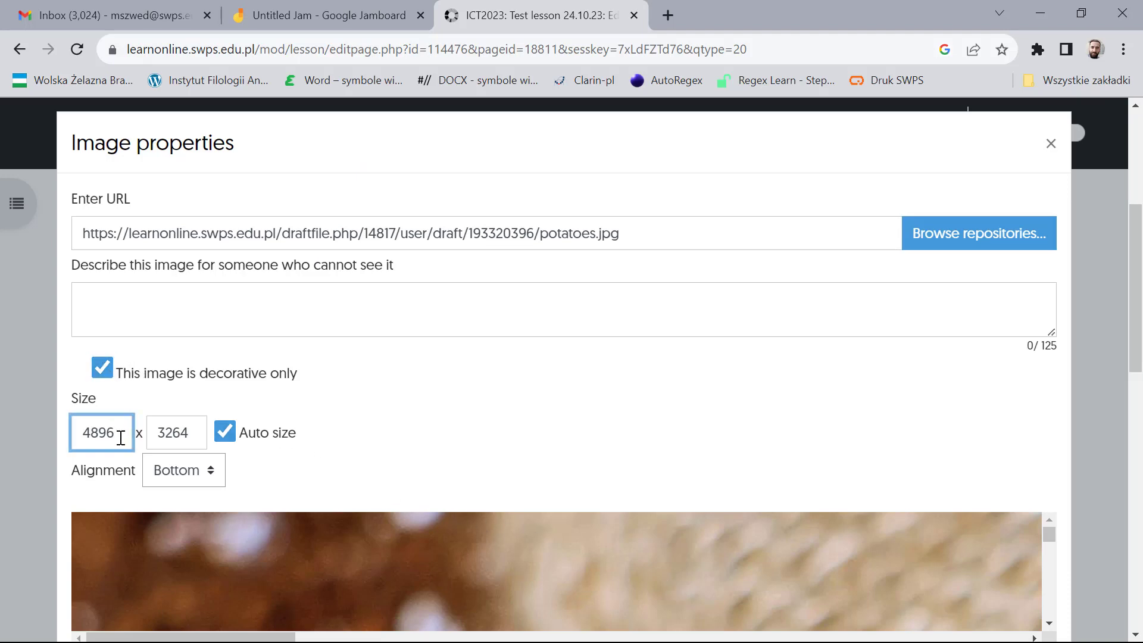
pyautogui.press('BackSpace')
pyautogui.press('BackSpace')
pyautogui.press('BackSpace')
pyautogui.press('BackSpace')
pyautogui.write('800')
pyautogui.click(187, 434)
pyautogui.scroll(-8, 191, 440)
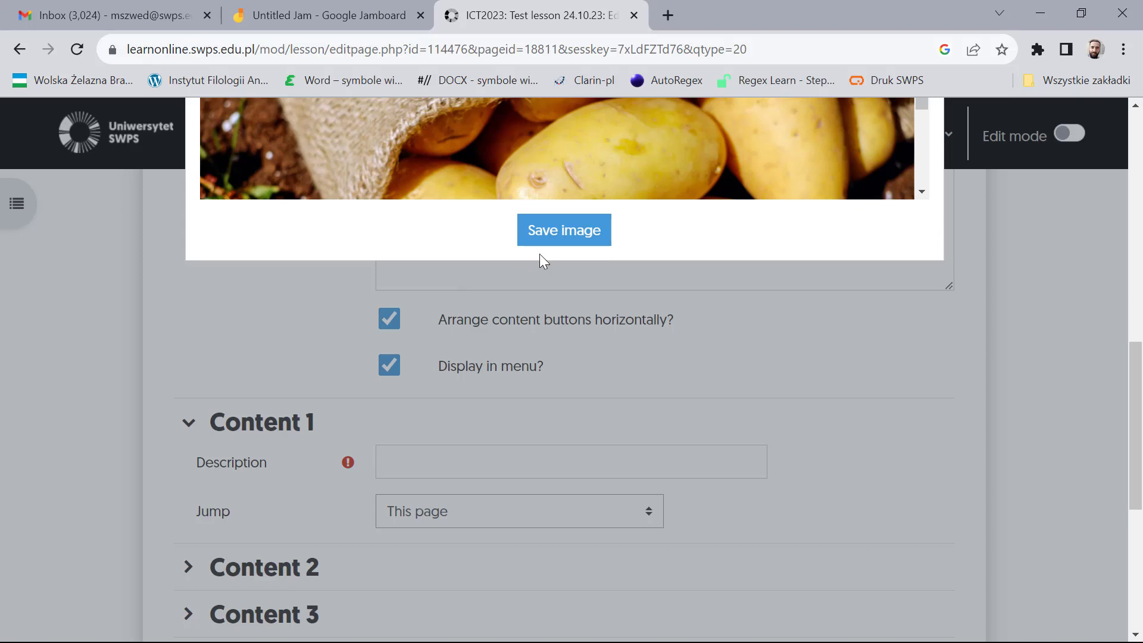
pyautogui.click(587, 241)
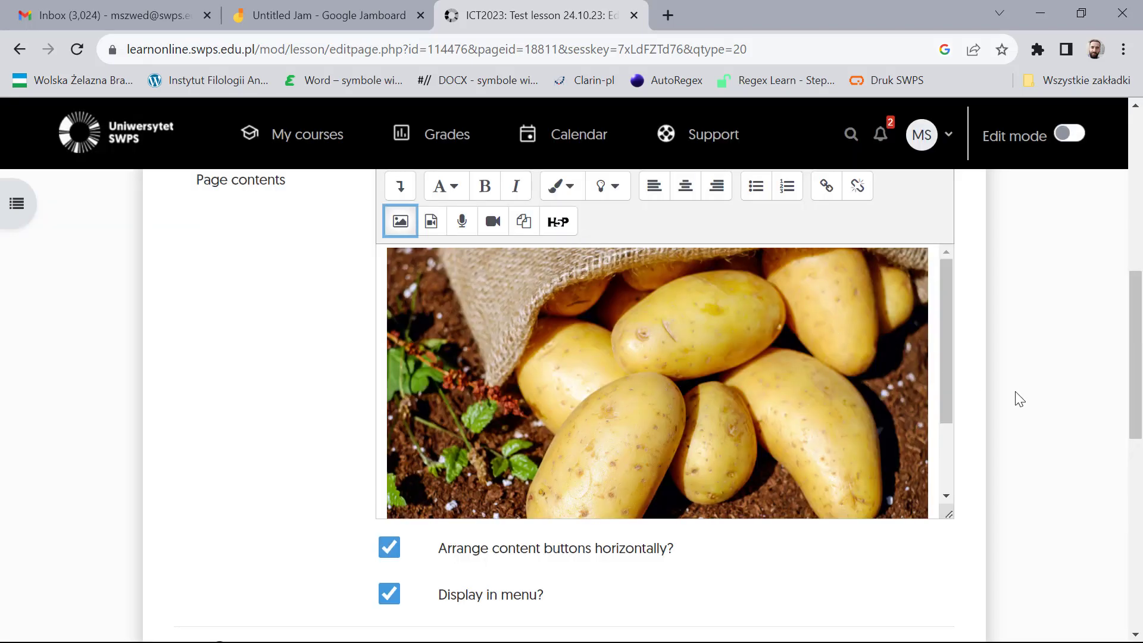
# Step: Enter "Ready for questions" as the Content 1 description and "Back to the beginning" as the Content 2 description
pyautogui.scroll(-5, 1015, 393)
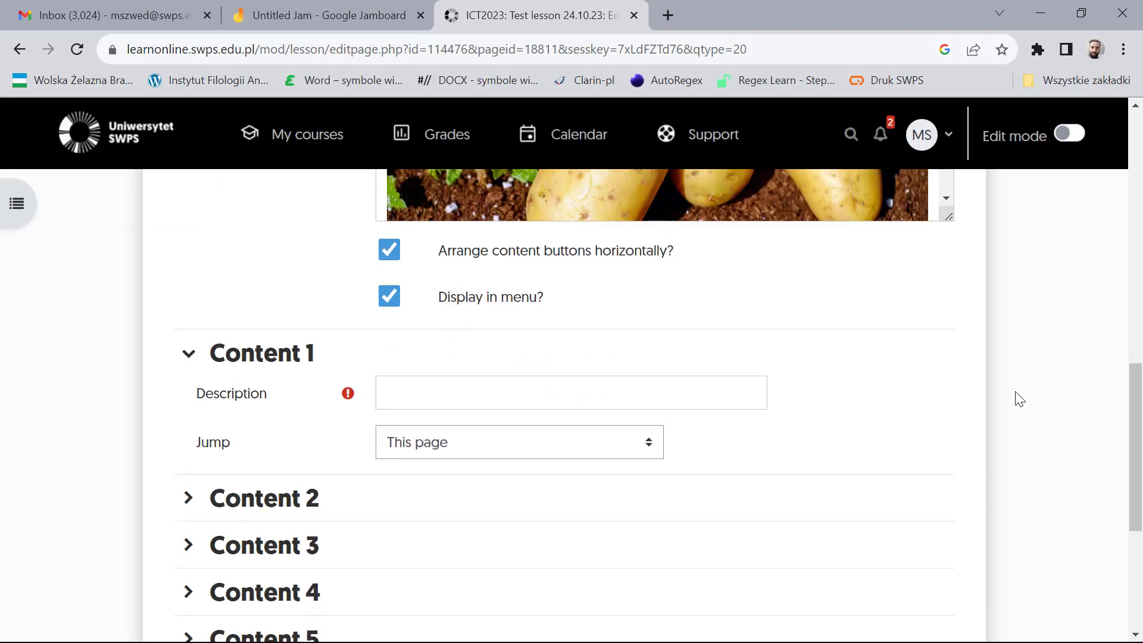
pyautogui.click(730, 387)
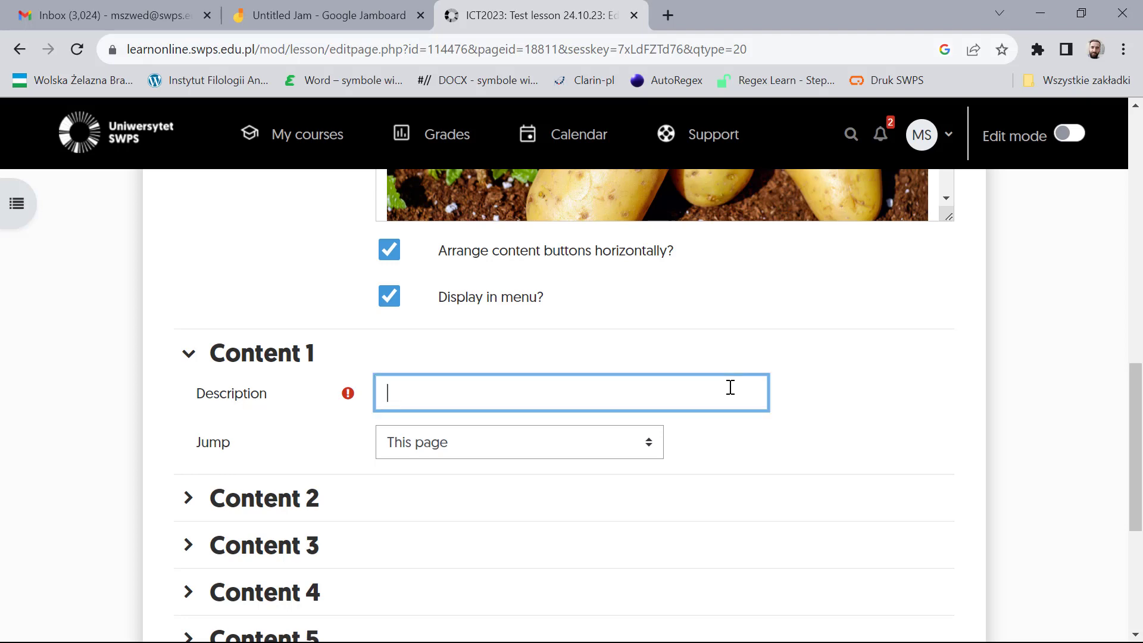
pyautogui.write('Ready for questions')
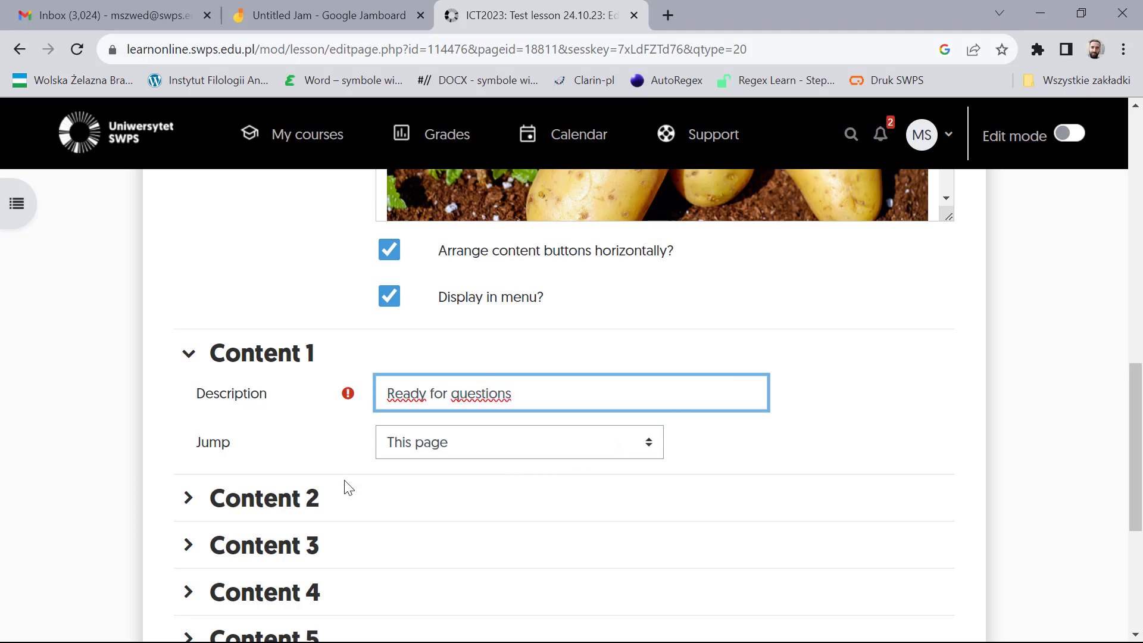
pyautogui.click(192, 502)
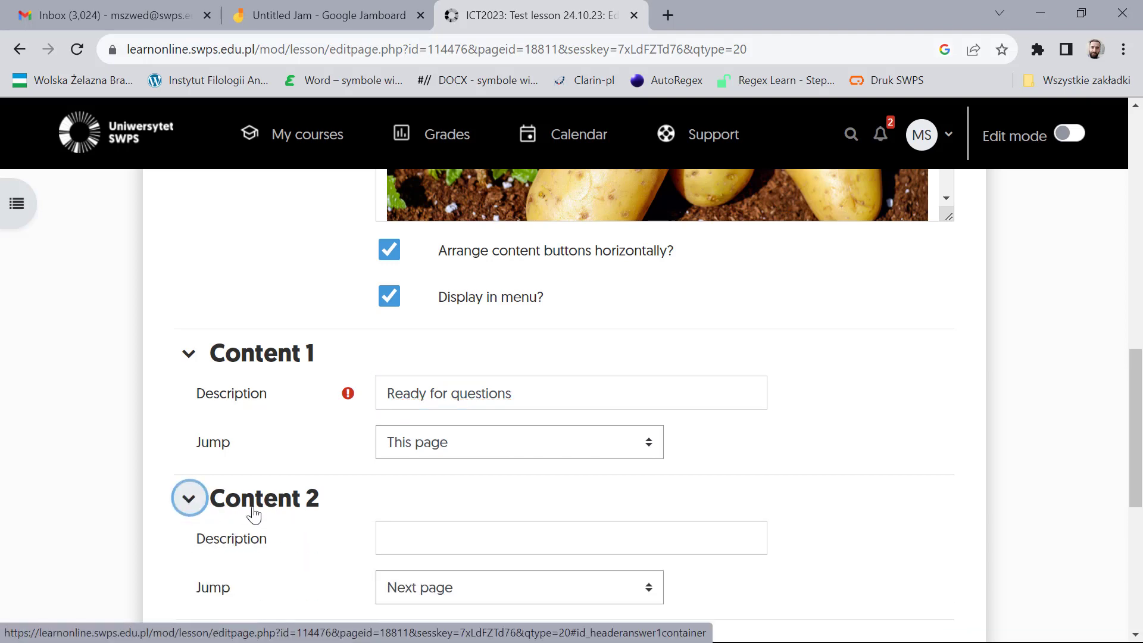
pyautogui.click(489, 543)
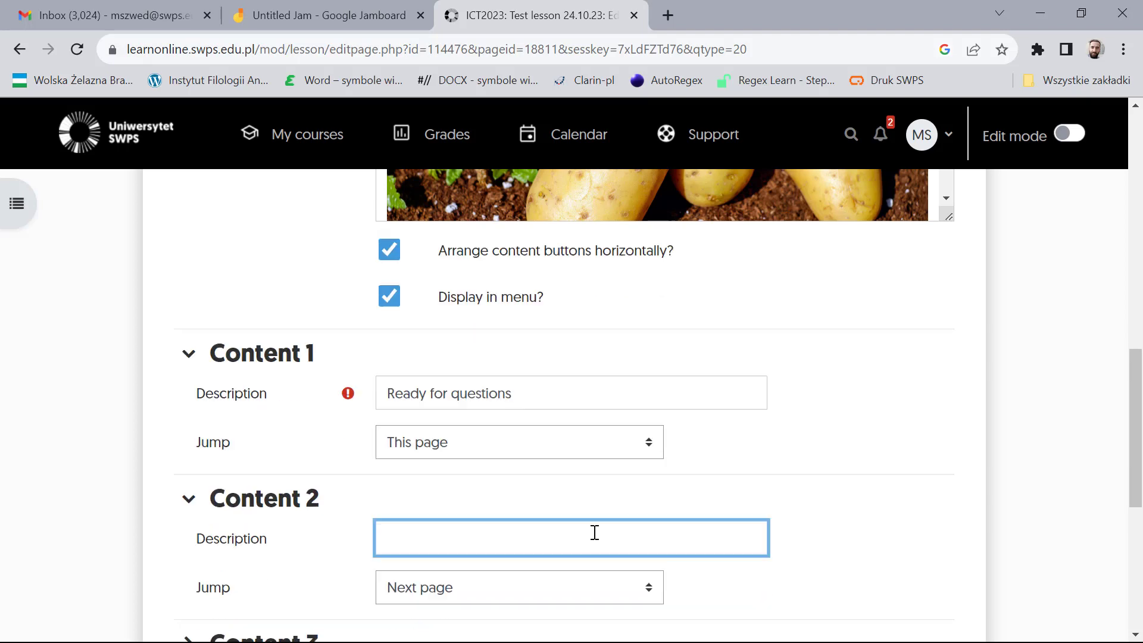
pyautogui.write('Back to the beginning')
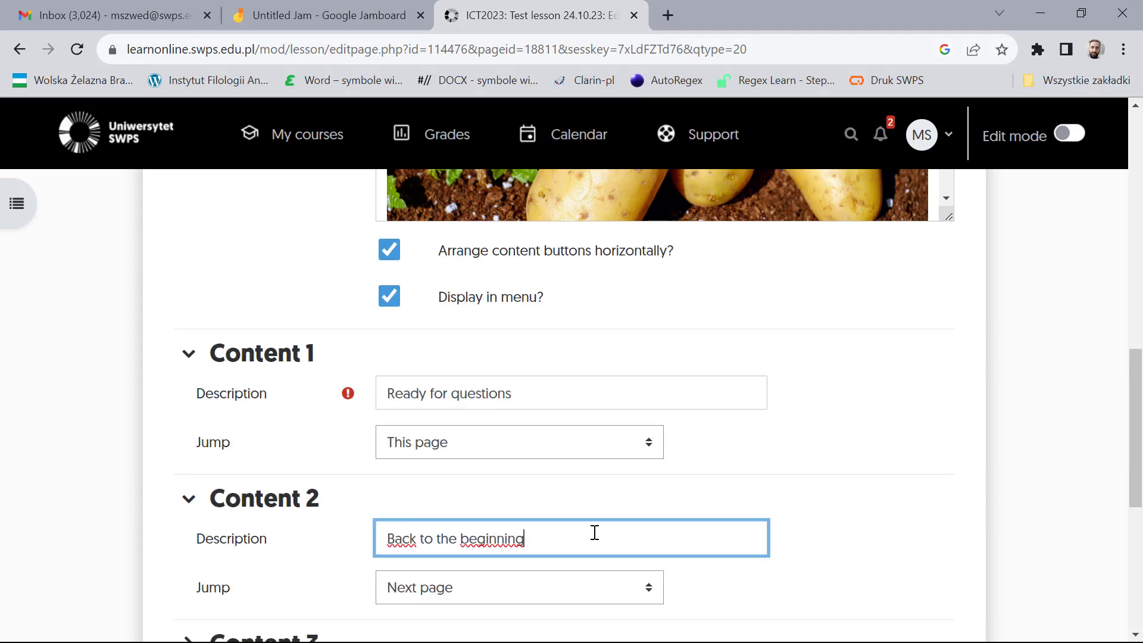
# Step: Set the Content 2 jump to Presentation 1 and save the potatoes content page
pyautogui.click(641, 589)
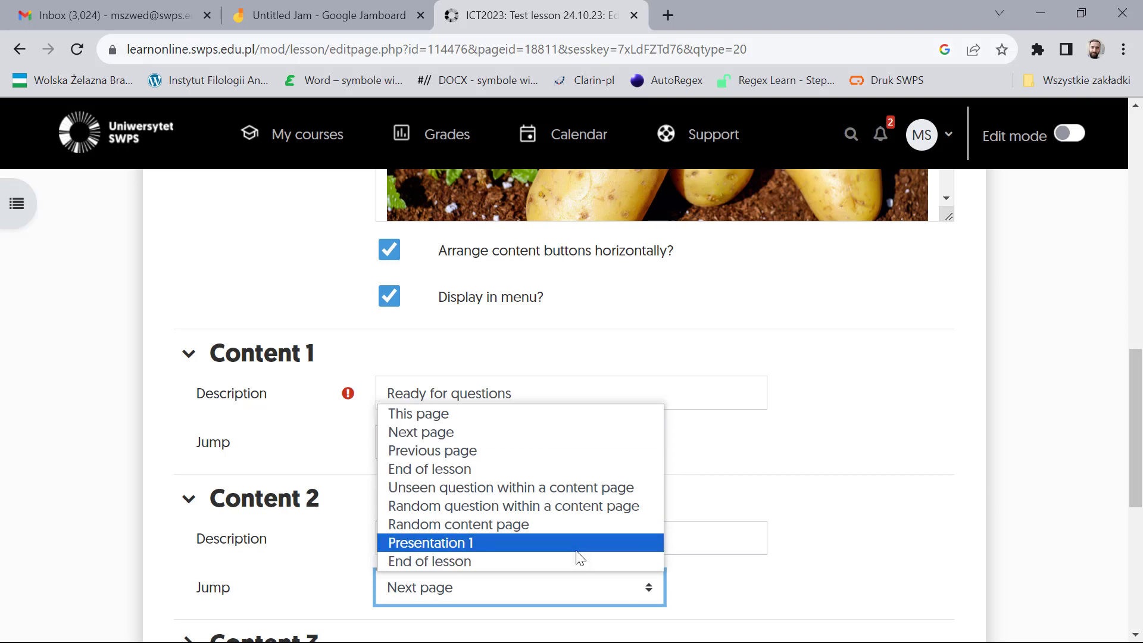
pyautogui.click(576, 550)
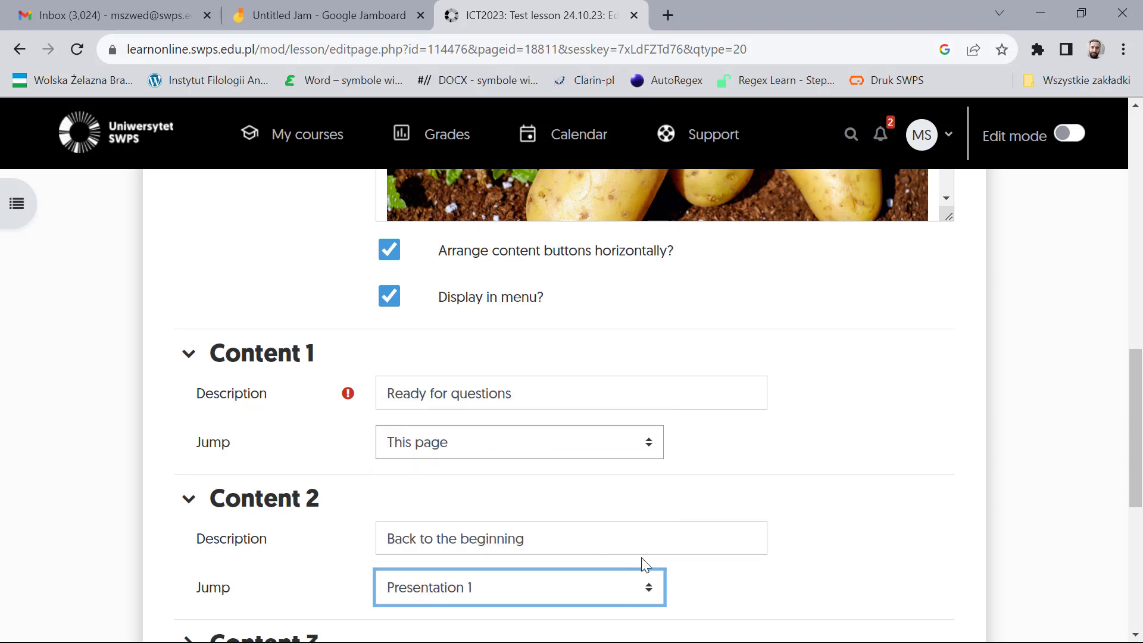
pyautogui.scroll(-2, 807, 566)
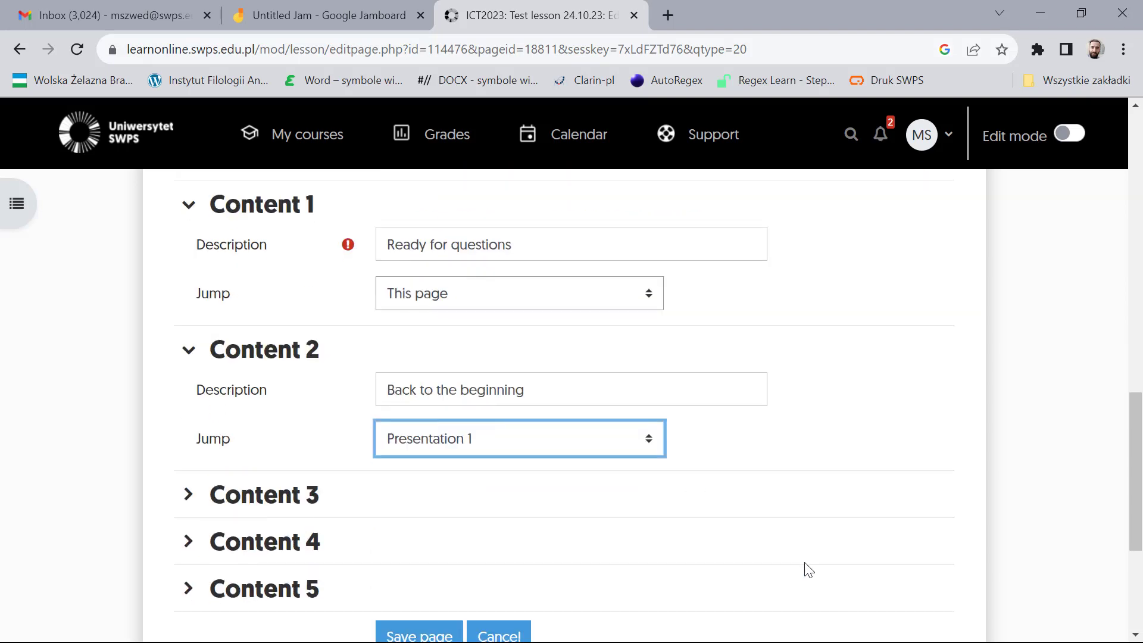
pyautogui.scroll(-2, 808, 569)
pyautogui.click(433, 497)
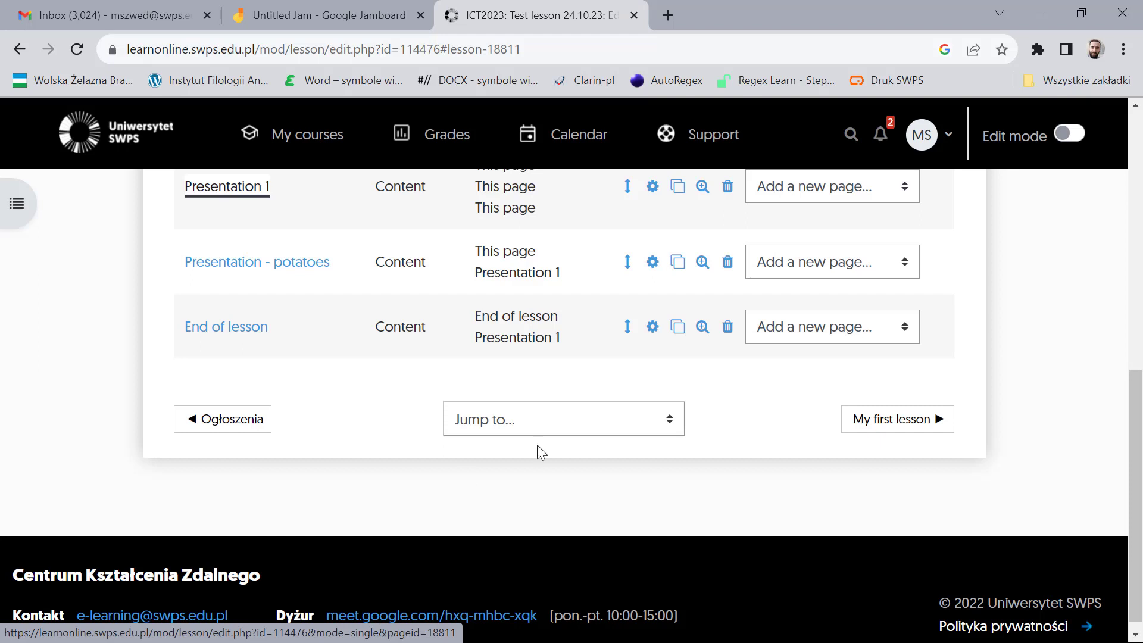
# Step: Add a Multichoice question page after "Presentation - potatoes" and title it "Potatoes question"
pyautogui.click(905, 266)
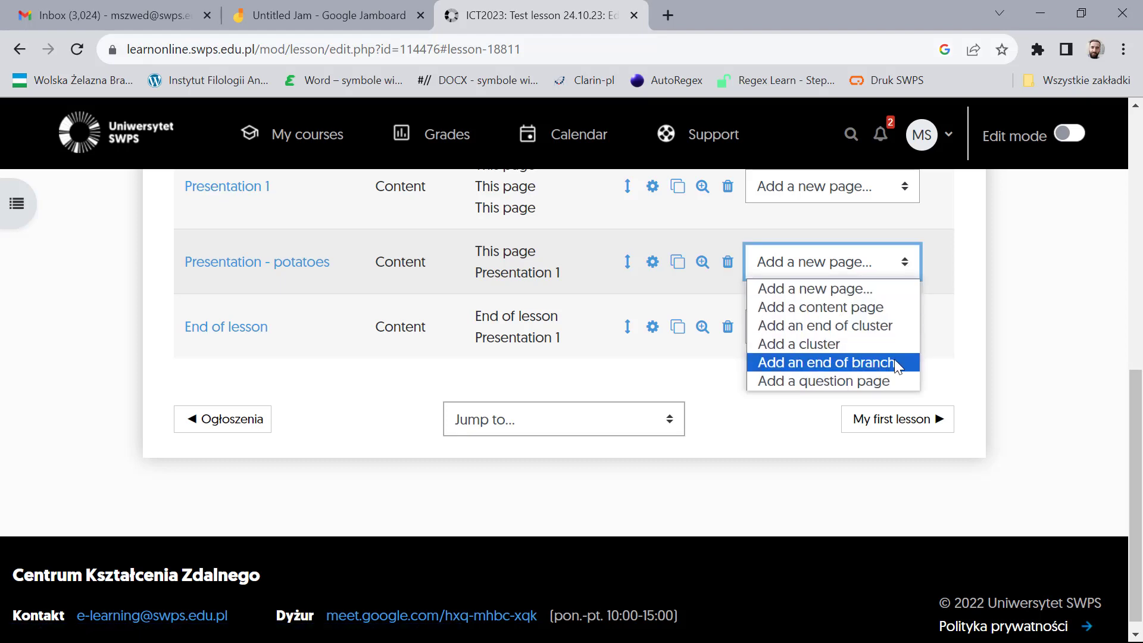
pyautogui.click(893, 381)
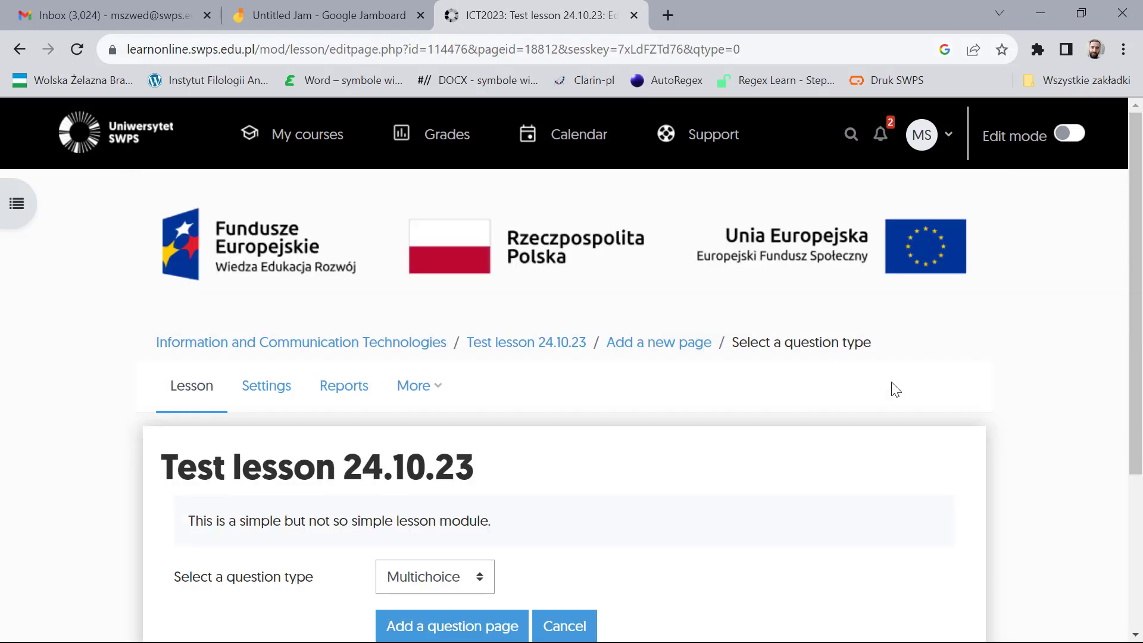
pyautogui.scroll(-3, 896, 389)
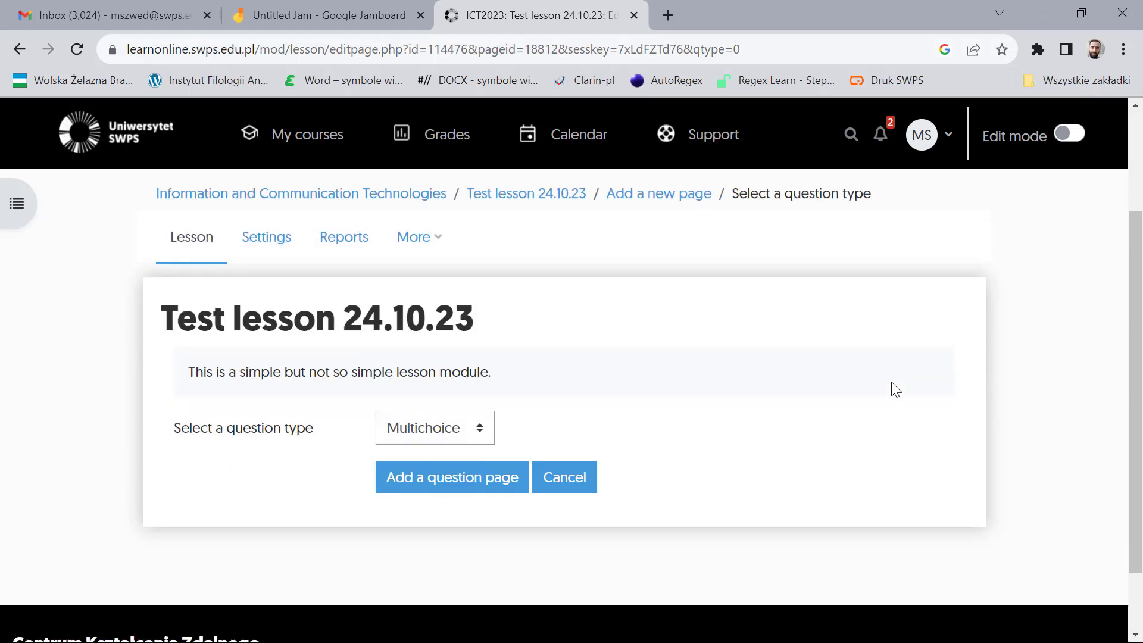
pyautogui.click(470, 478)
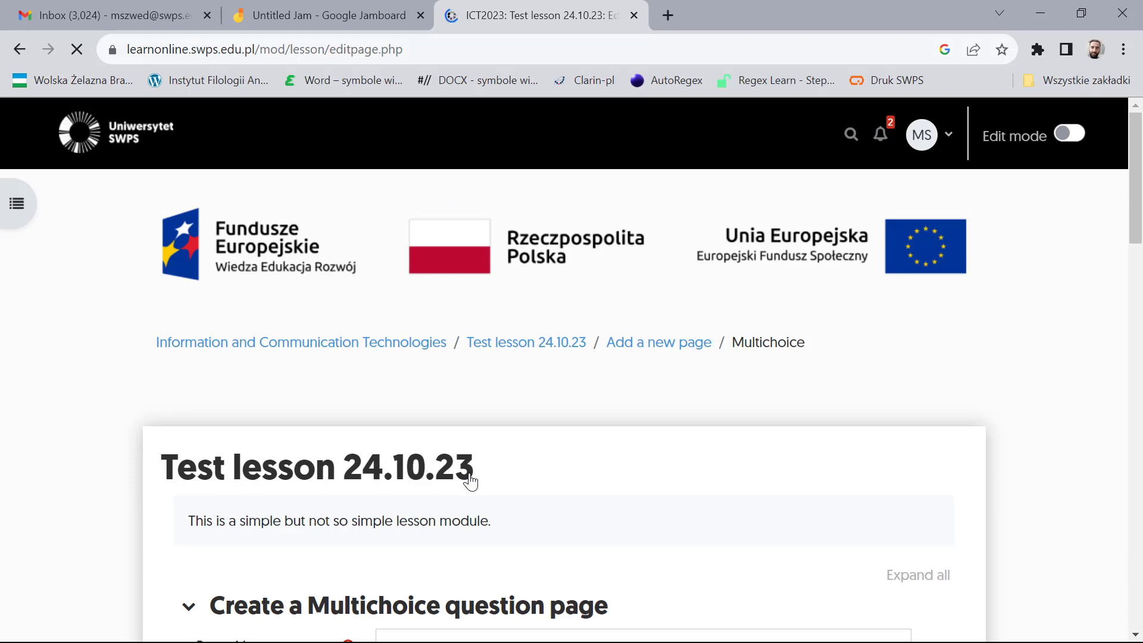
pyautogui.click(463, 482)
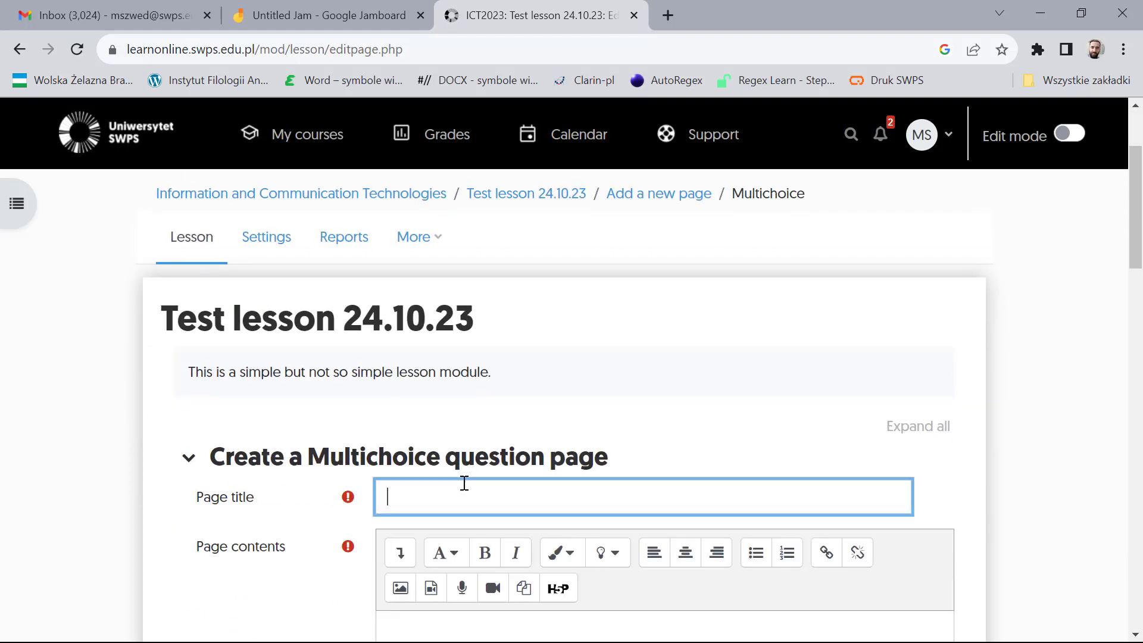
pyautogui.write('Potatoes question')
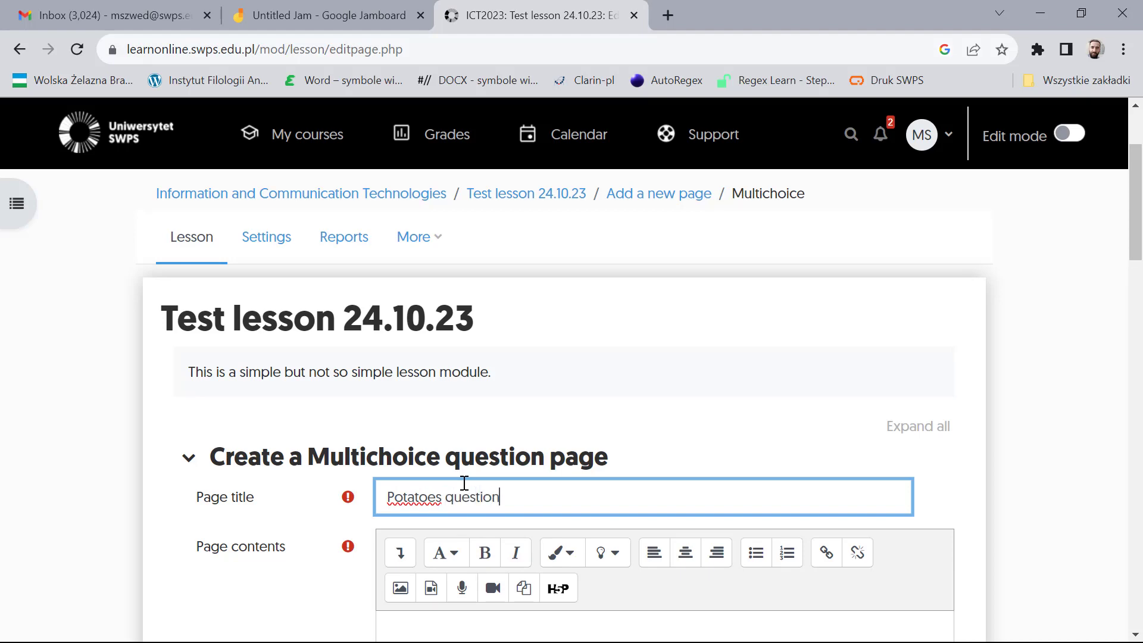
# Step: Enter "Can potatoes be fried?" as the page contents of the Potatoes question
pyautogui.scroll(-5, 464, 483)
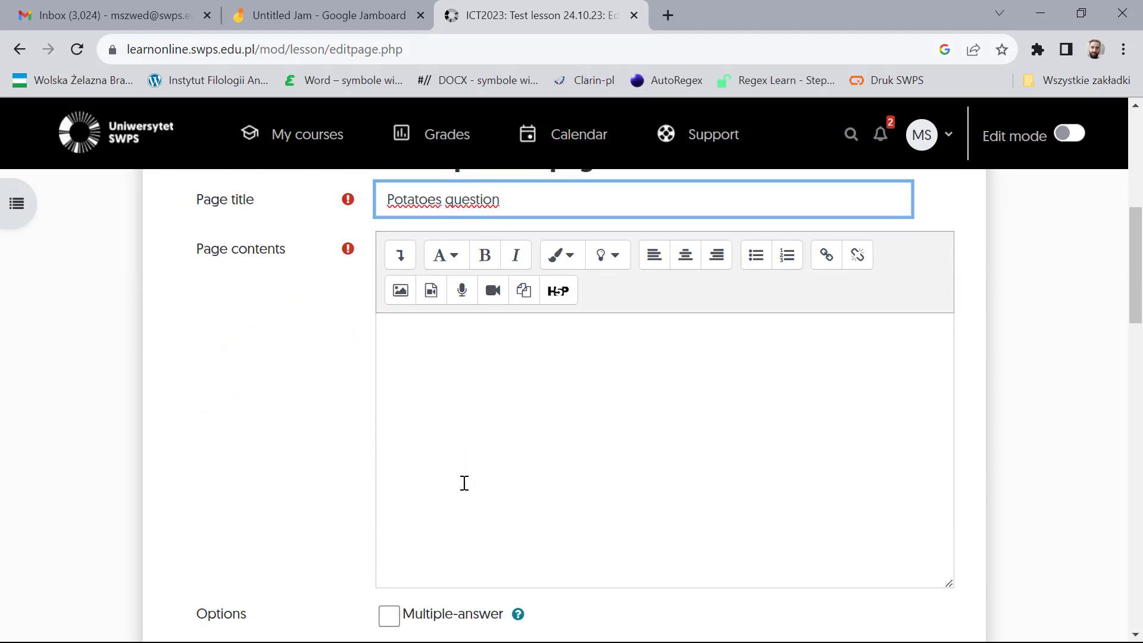
pyautogui.click(452, 411)
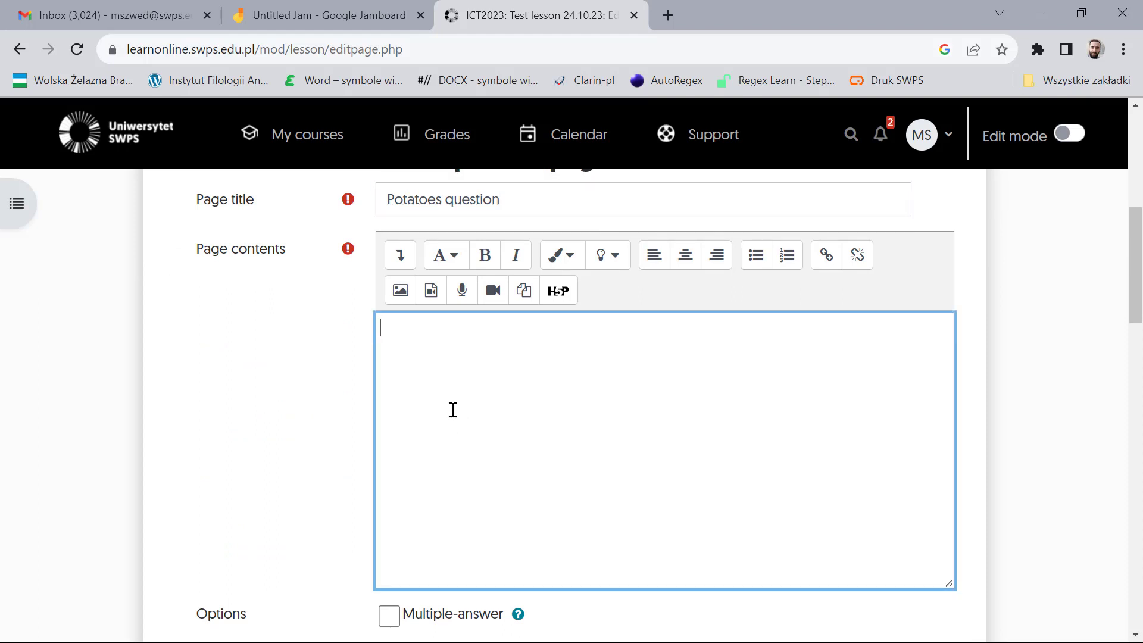
pyautogui.write('Can potatoes be fried?')
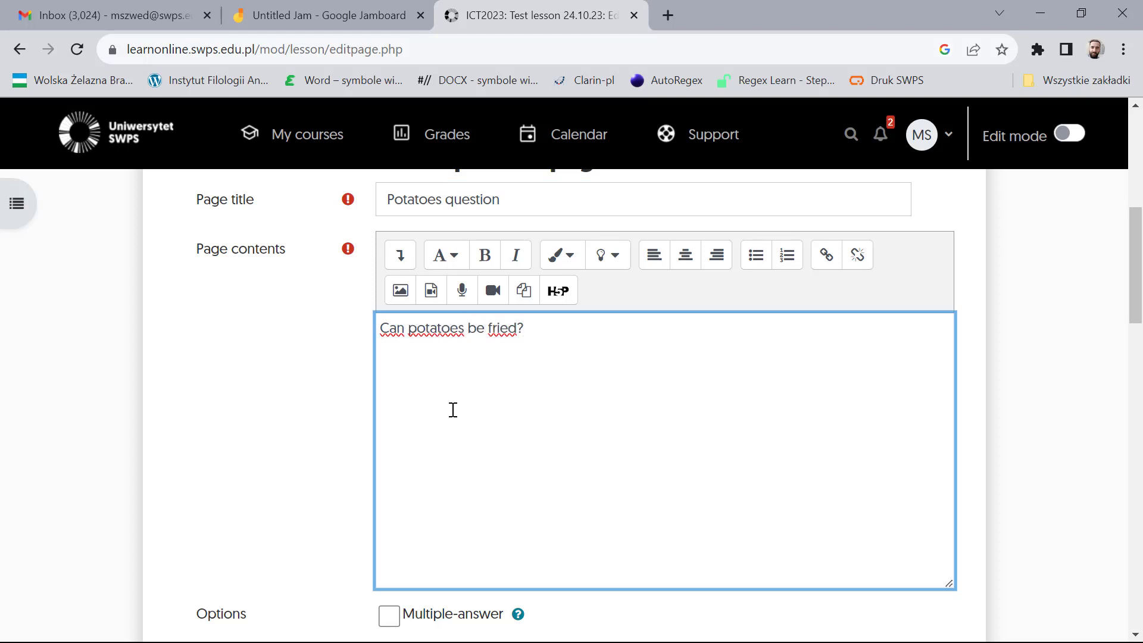
# Step: Enter "YES" as Answer 1 with the response "correct!"
pyautogui.scroll(-5, 712, 429)
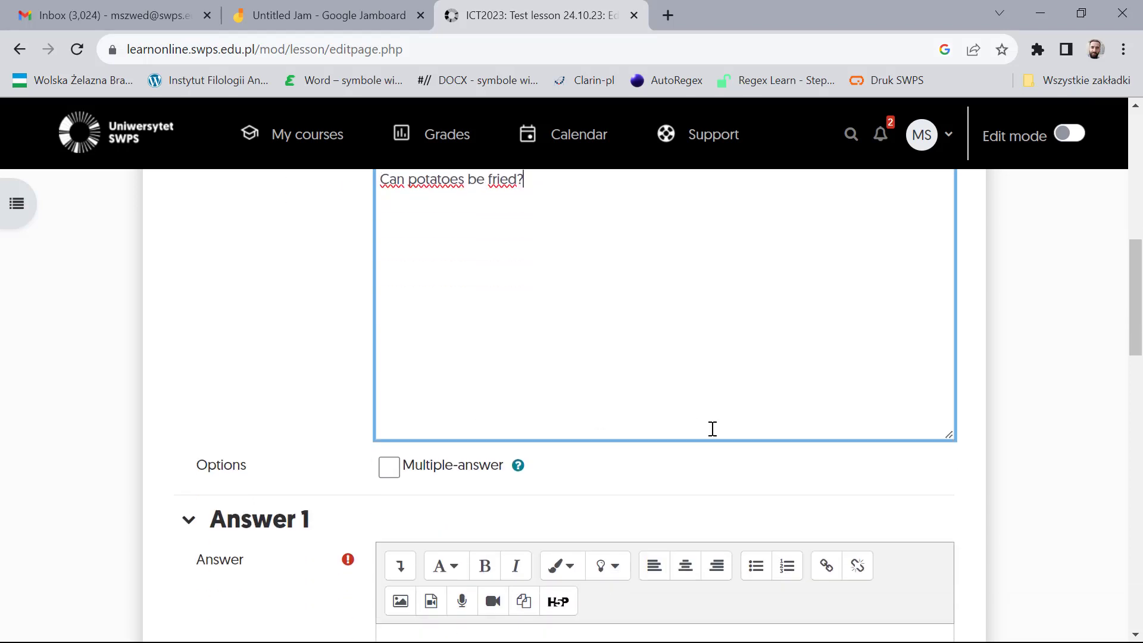
pyautogui.click(510, 501)
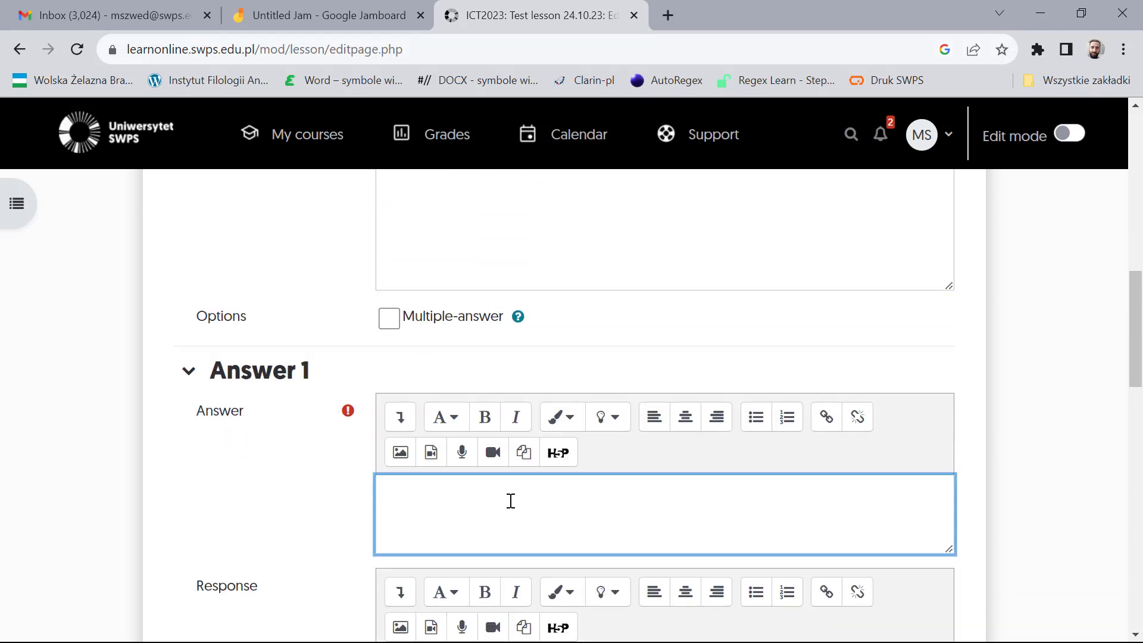
pyautogui.write('YES')
pyautogui.scroll(-2, 511, 501)
pyautogui.click(474, 535)
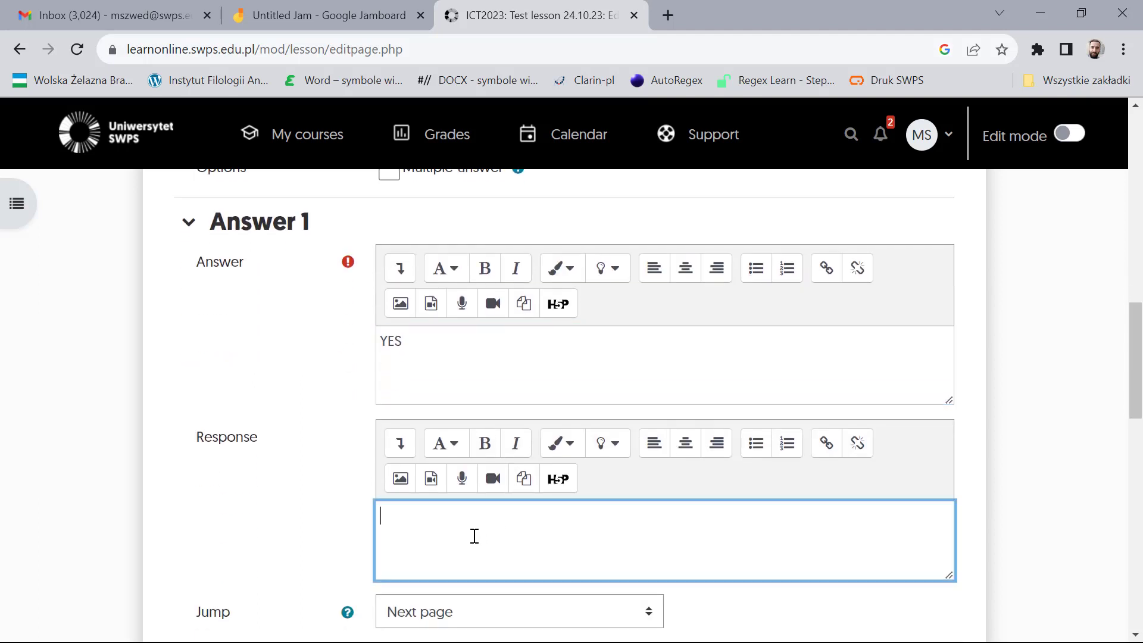
pyautogui.write('correct!')
# Step: Enter "NO" as Answer 2 with the response "wrong!"
pyautogui.scroll(-2, 475, 536)
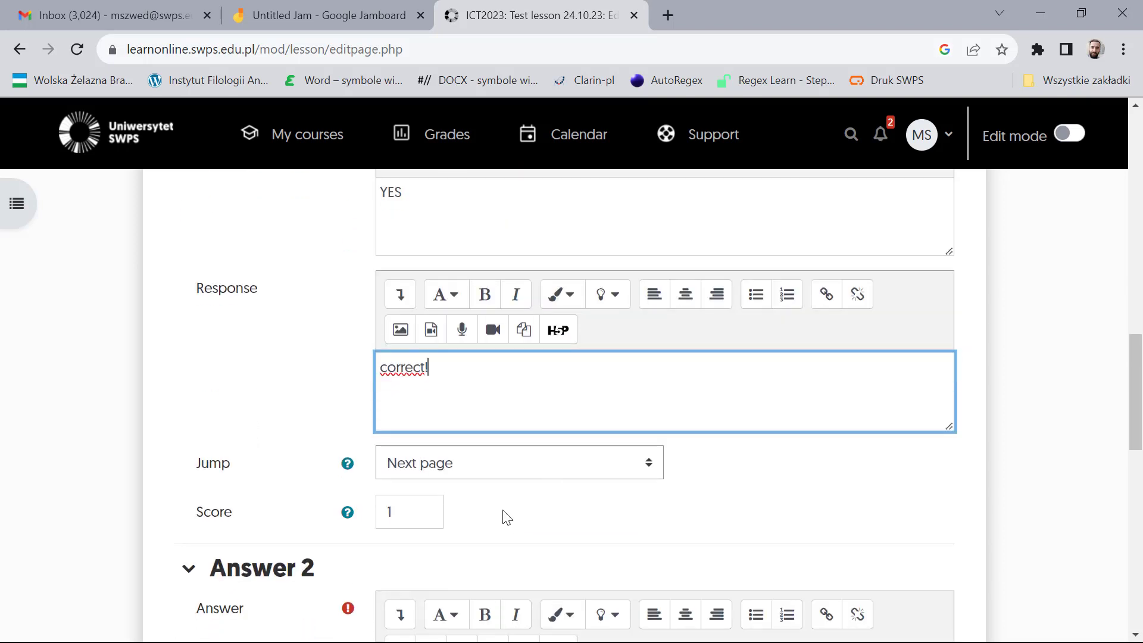
pyautogui.scroll(-2, 508, 517)
pyautogui.click(444, 545)
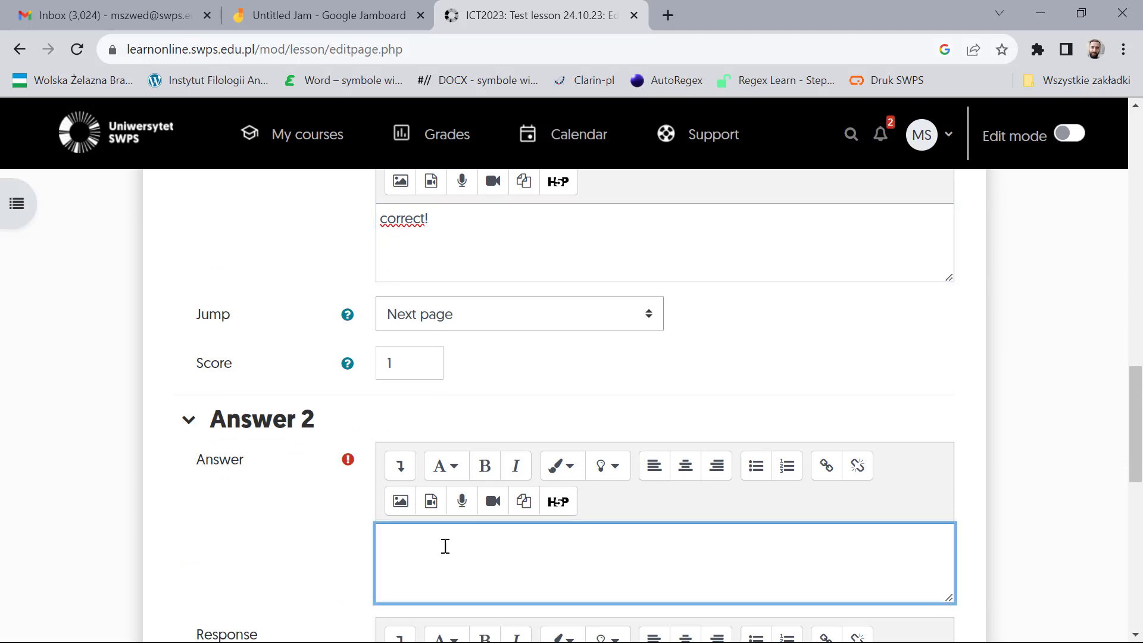
pyautogui.write('NO')
pyautogui.scroll(-5, 444, 545)
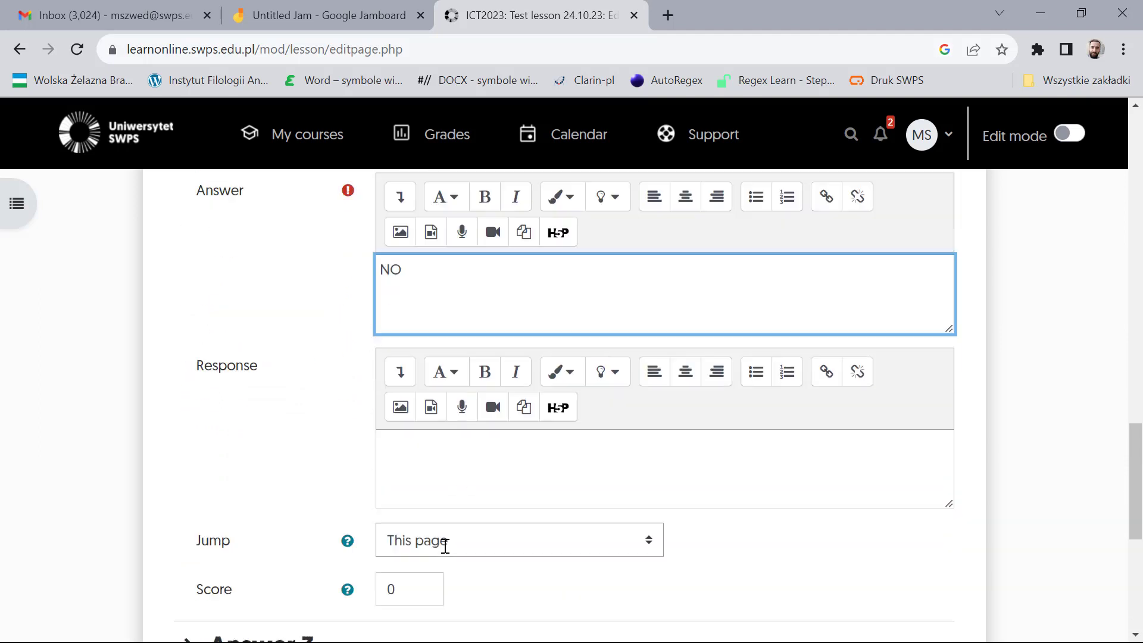
pyautogui.click(431, 433)
pyautogui.write('wrong')
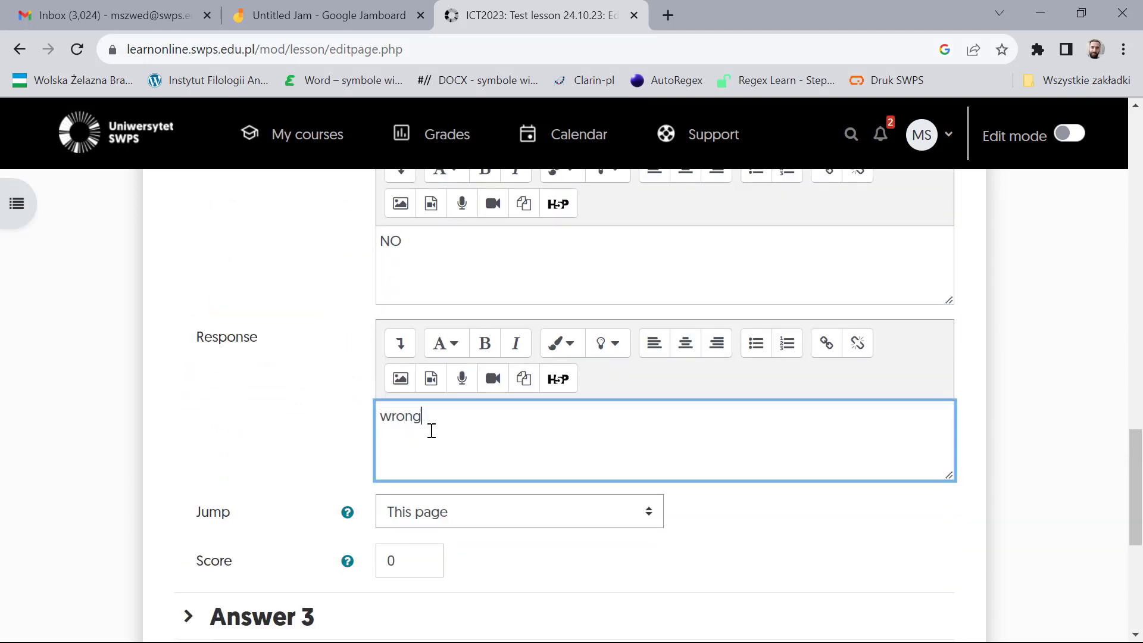
pyautogui.write('!')
# Step: Set the Answer 2 jump to Presentation 1 and save the potatoes question page
pyautogui.click(651, 513)
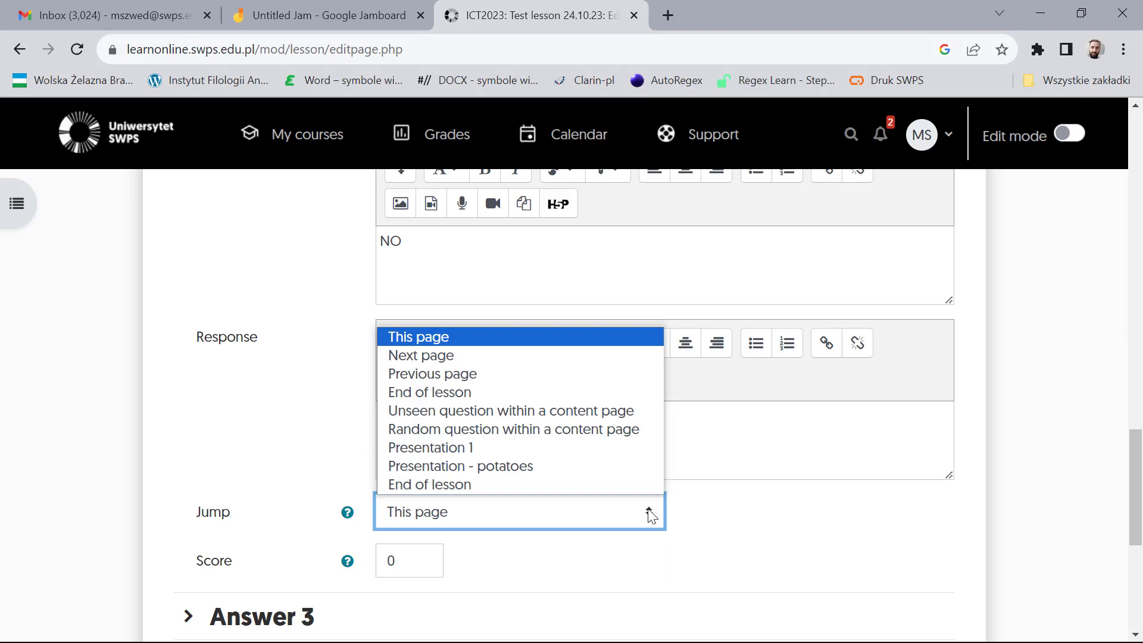
pyautogui.click(625, 466)
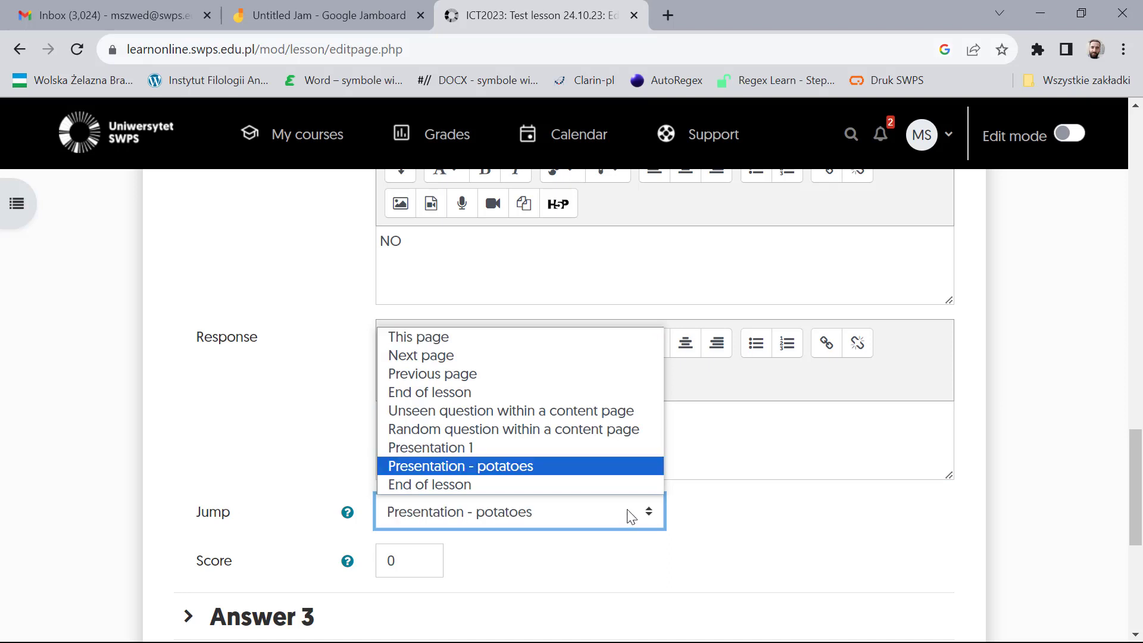
pyautogui.click(516, 450)
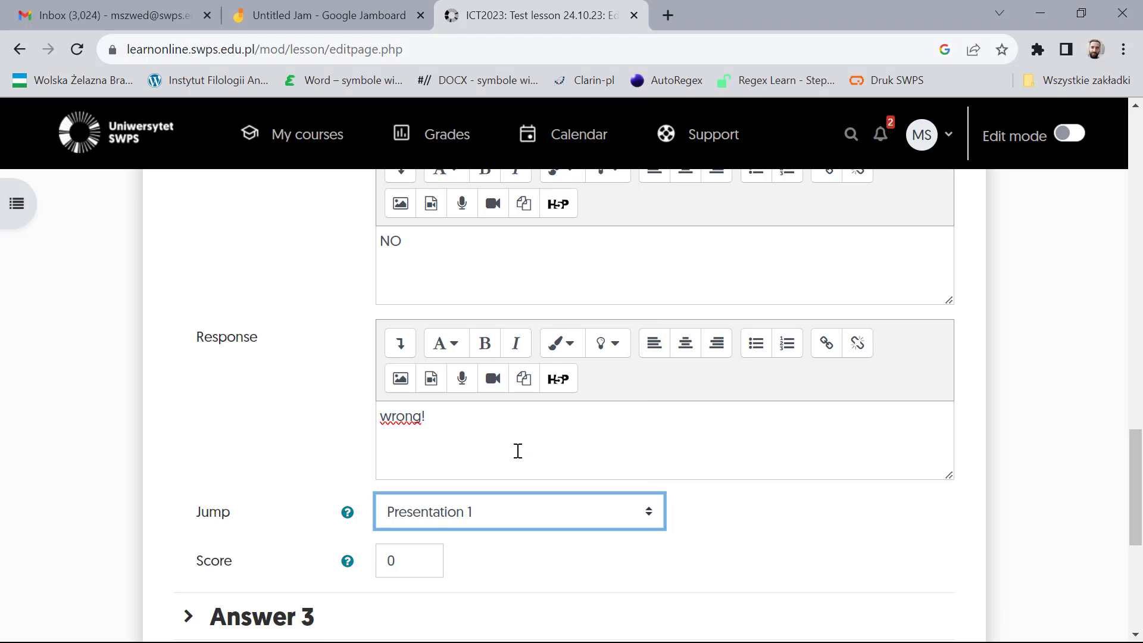
pyautogui.scroll(-2, 518, 453)
pyautogui.click(439, 613)
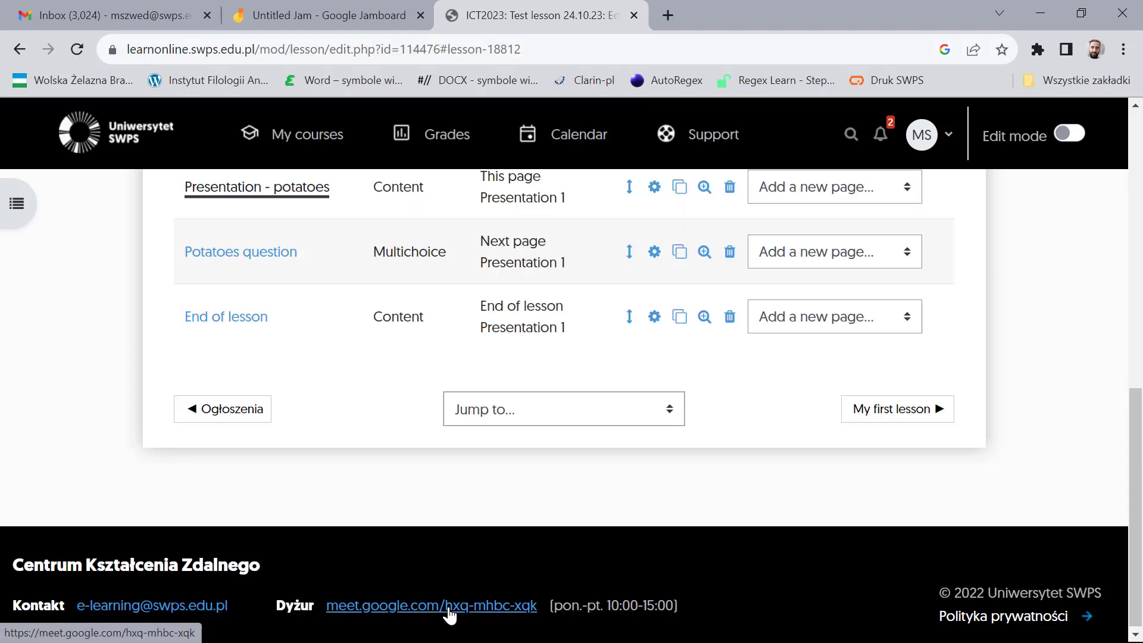
# Step: Add an end of branch directly after the "Potatoes question" page
pyautogui.click(896, 261)
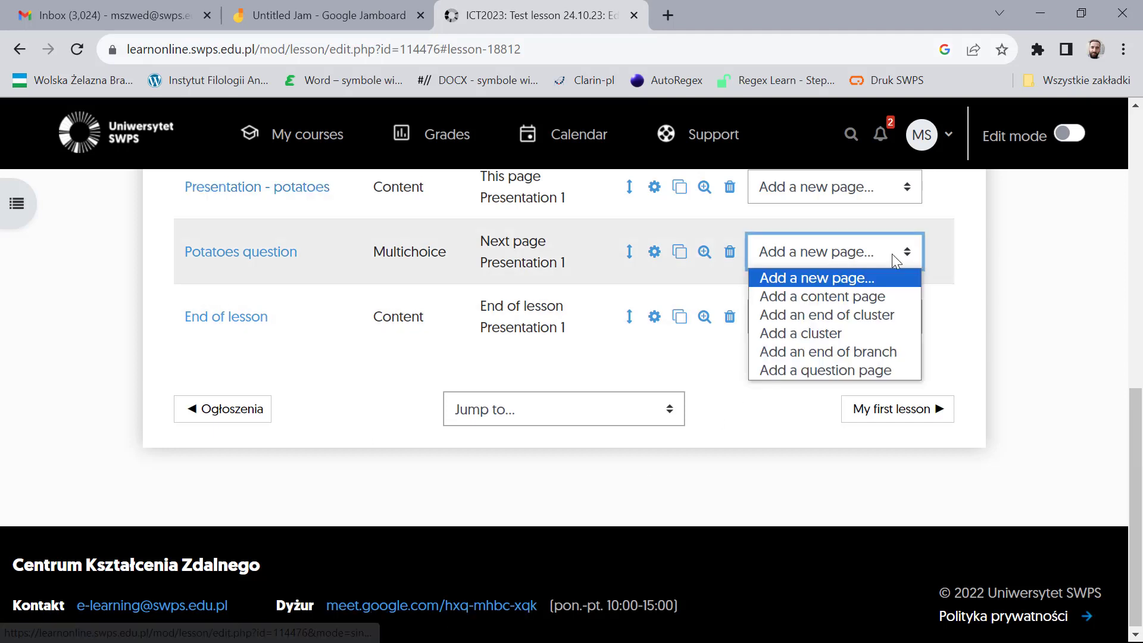
pyautogui.click(894, 350)
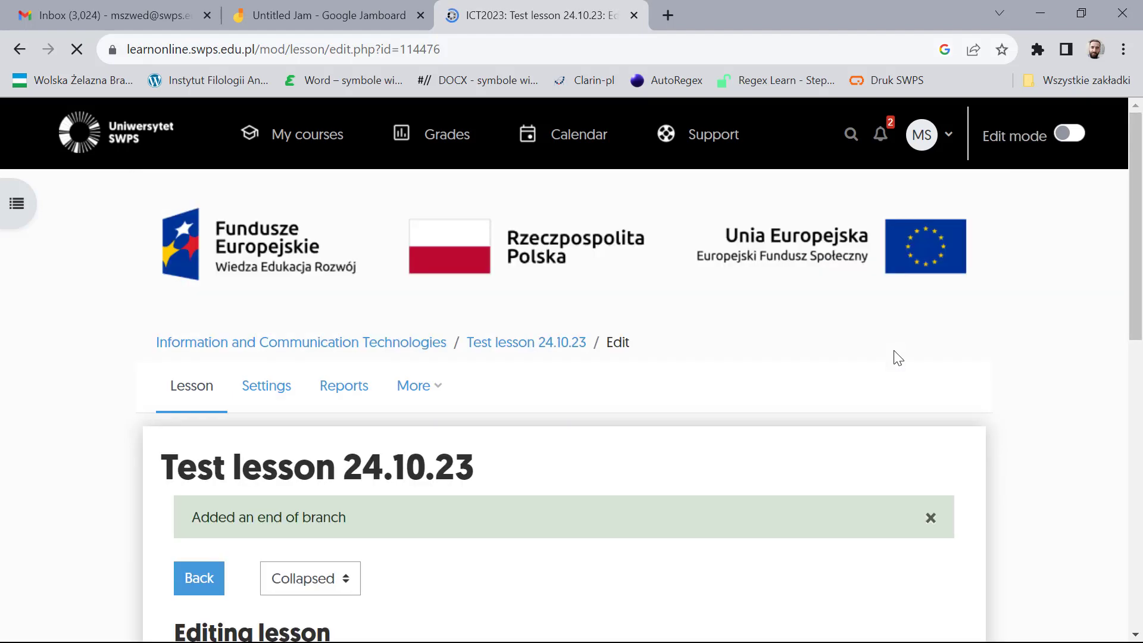
pyautogui.scroll(-7, 897, 358)
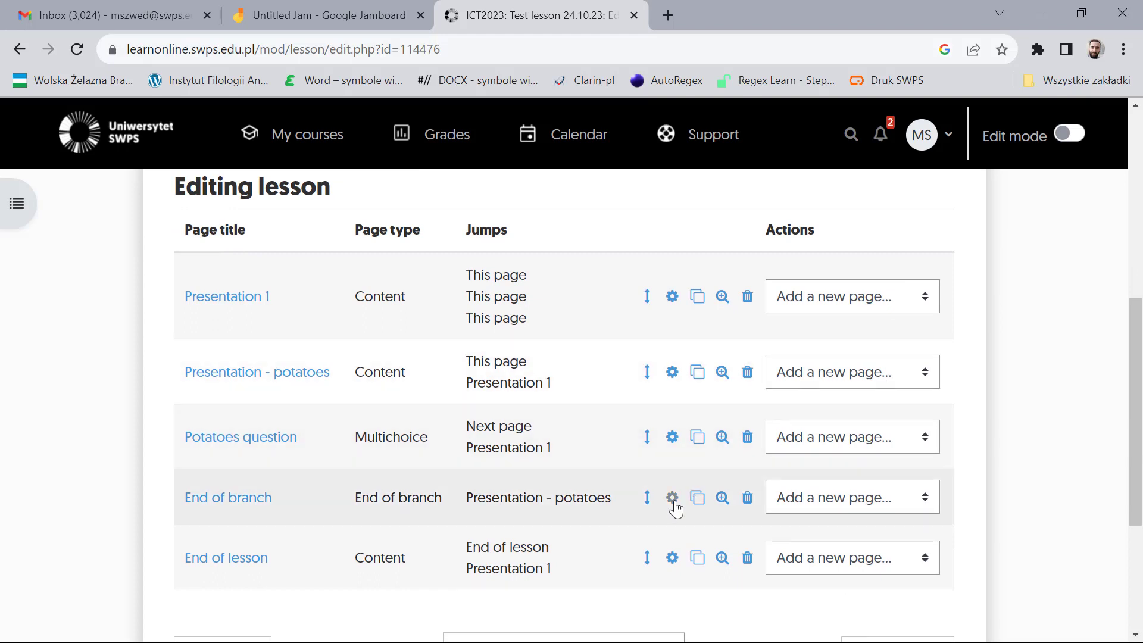
# Step: Open the new end of branch page for editing and change its title to "Potatoes end of branch"
pyautogui.click(673, 500)
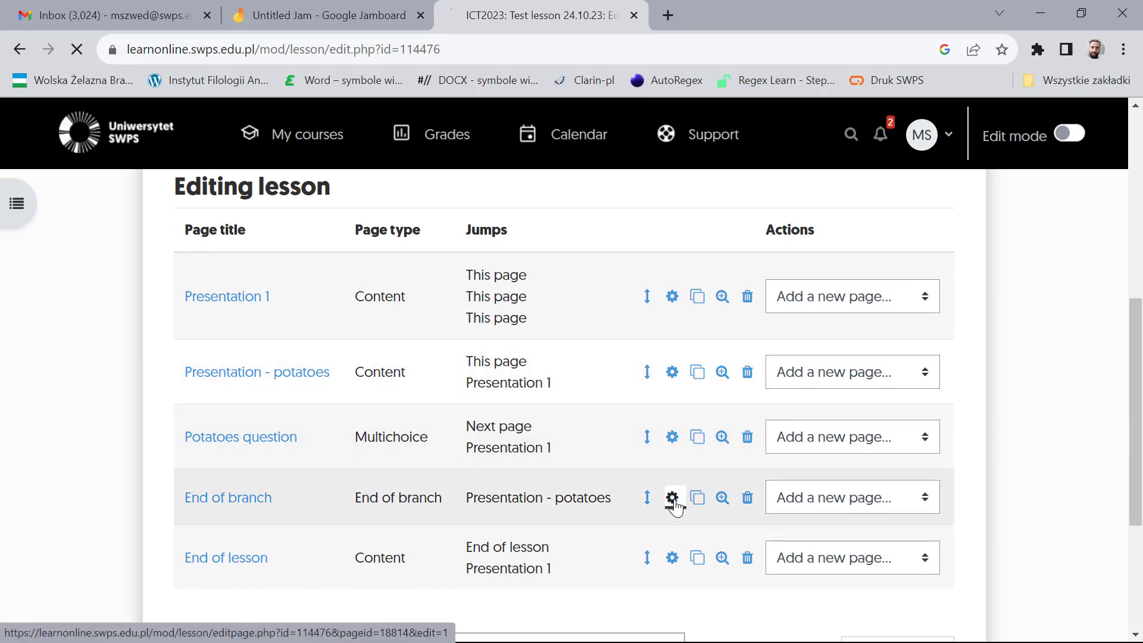
pyautogui.scroll(-2, 689, 503)
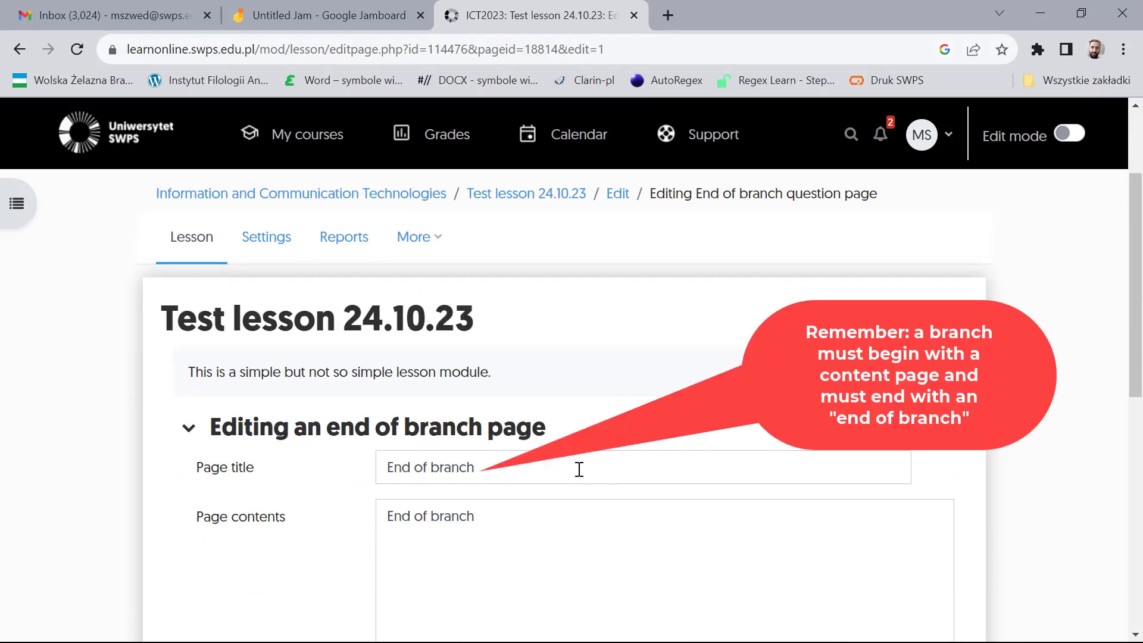
pyautogui.click(389, 470)
pyautogui.write('Potatoes')
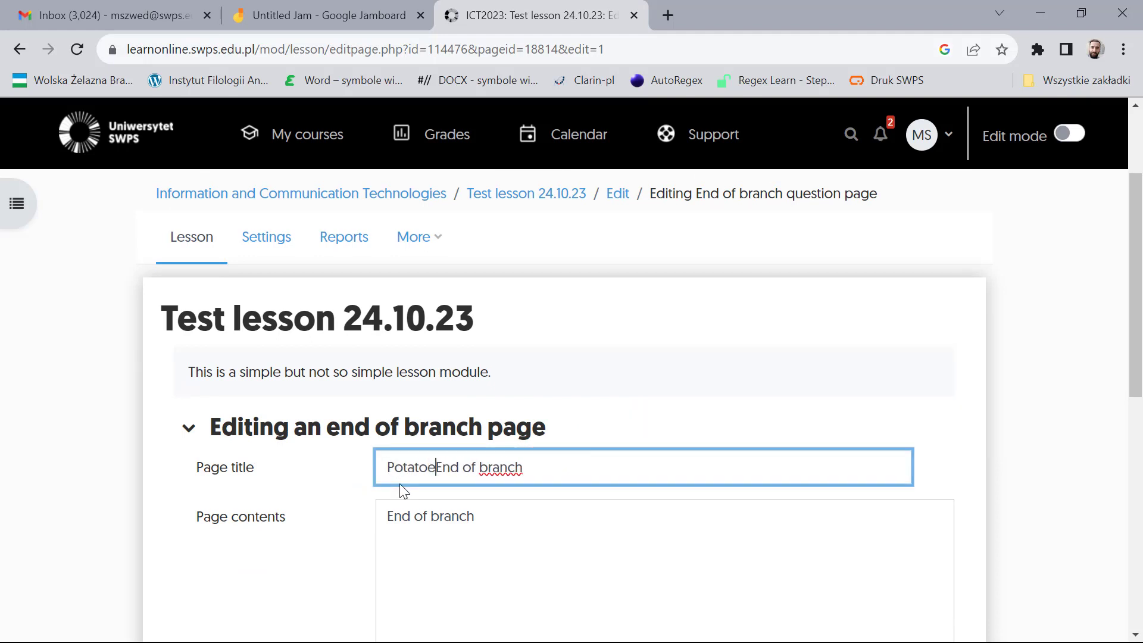
pyautogui.press('Delete')
pyautogui.write('e')
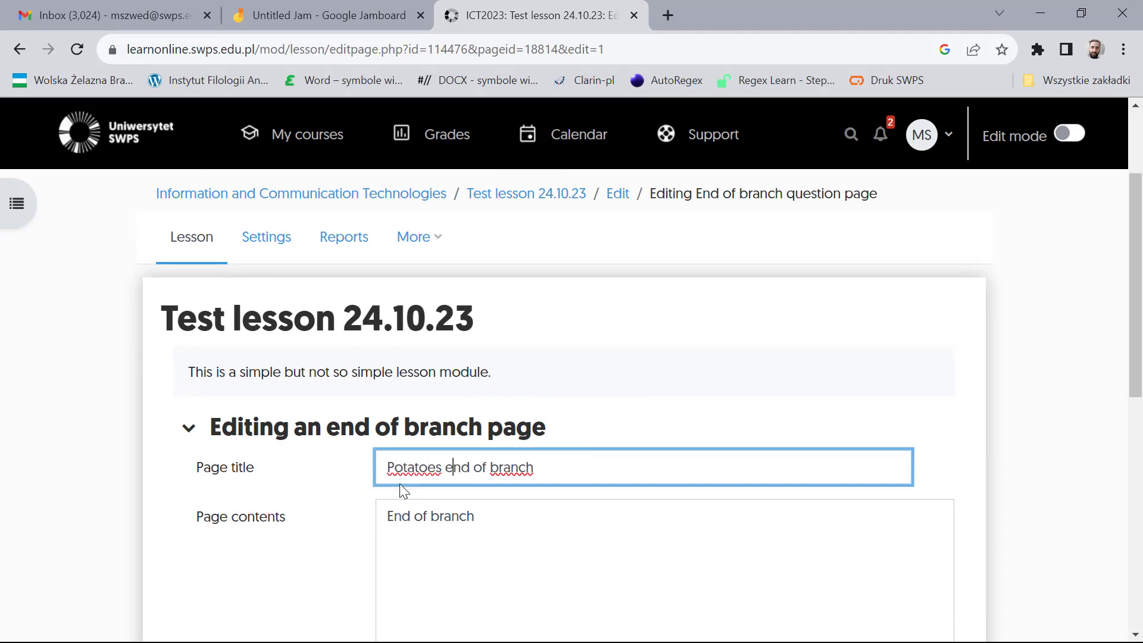
pyautogui.scroll(-2, 596, 500)
pyautogui.click(794, 389)
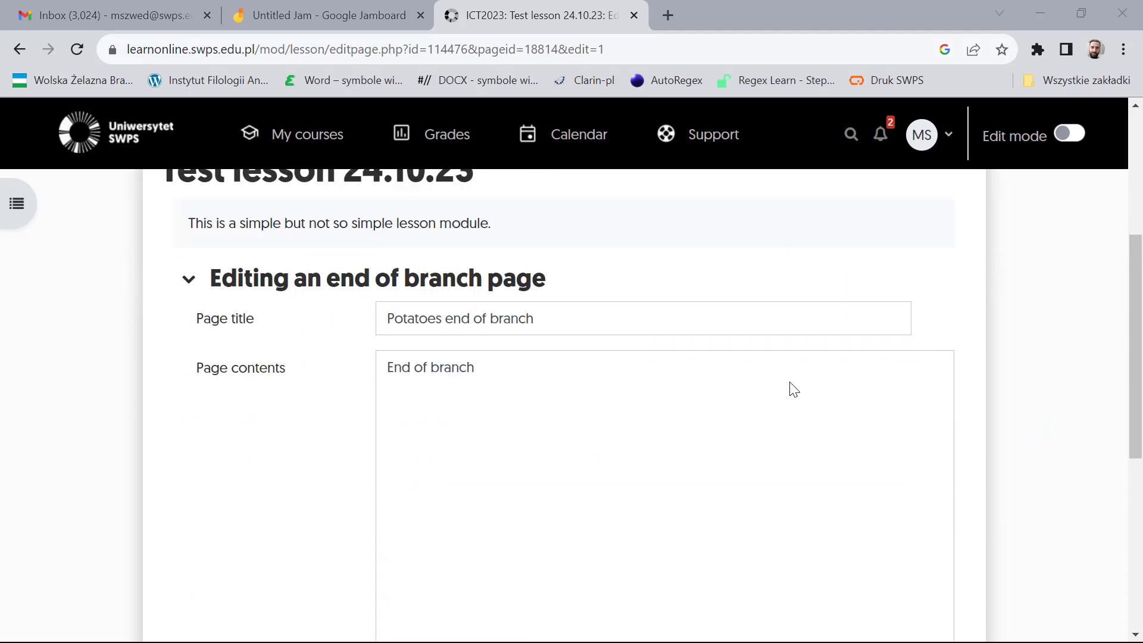
# Step: Set the end of branch jump to the End of lesson page and save the page
pyautogui.scroll(-4, 794, 386)
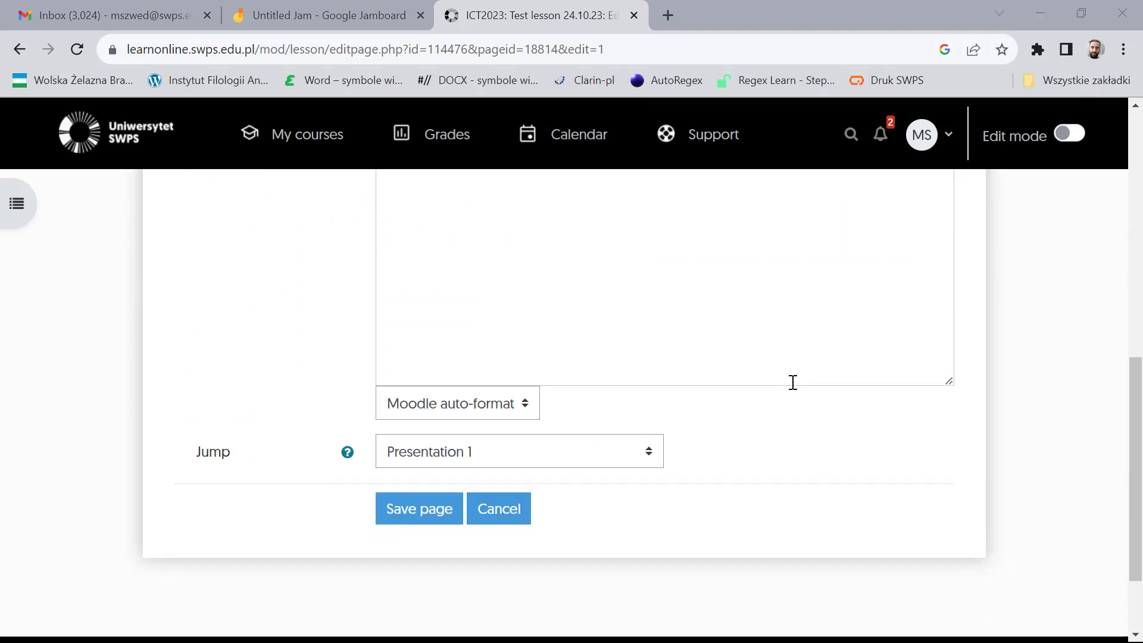
pyautogui.click(653, 457)
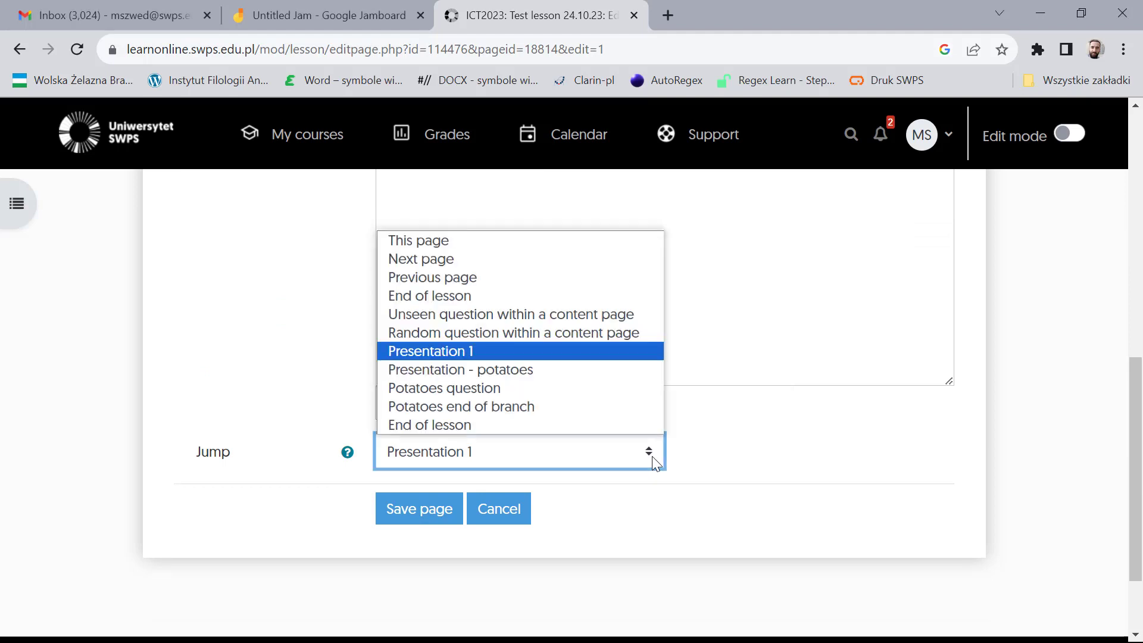
pyautogui.click(545, 424)
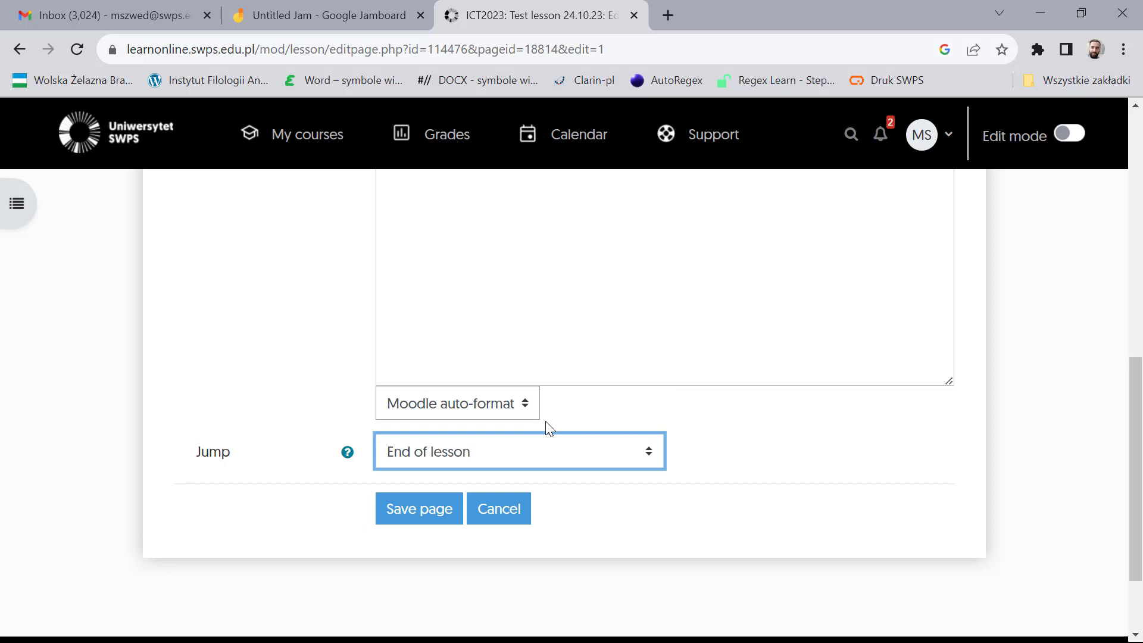
pyautogui.click(437, 515)
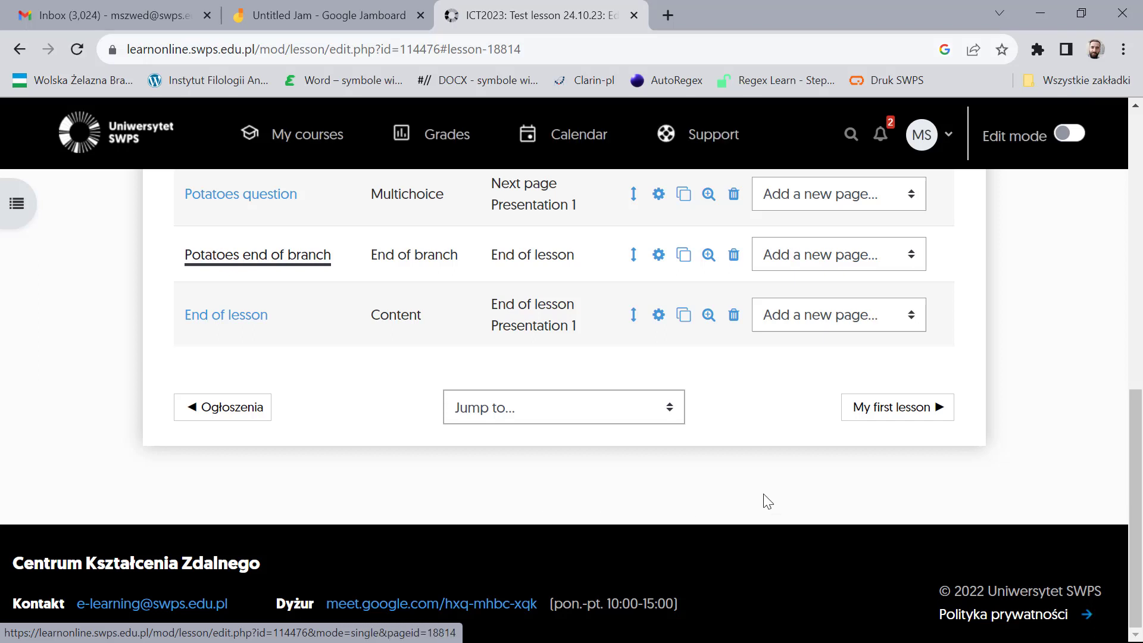
# Step: Review the lesson's page list, checking the page types and jumps from Presentation 1 through End of lesson
pyautogui.scroll(5, 766, 502)
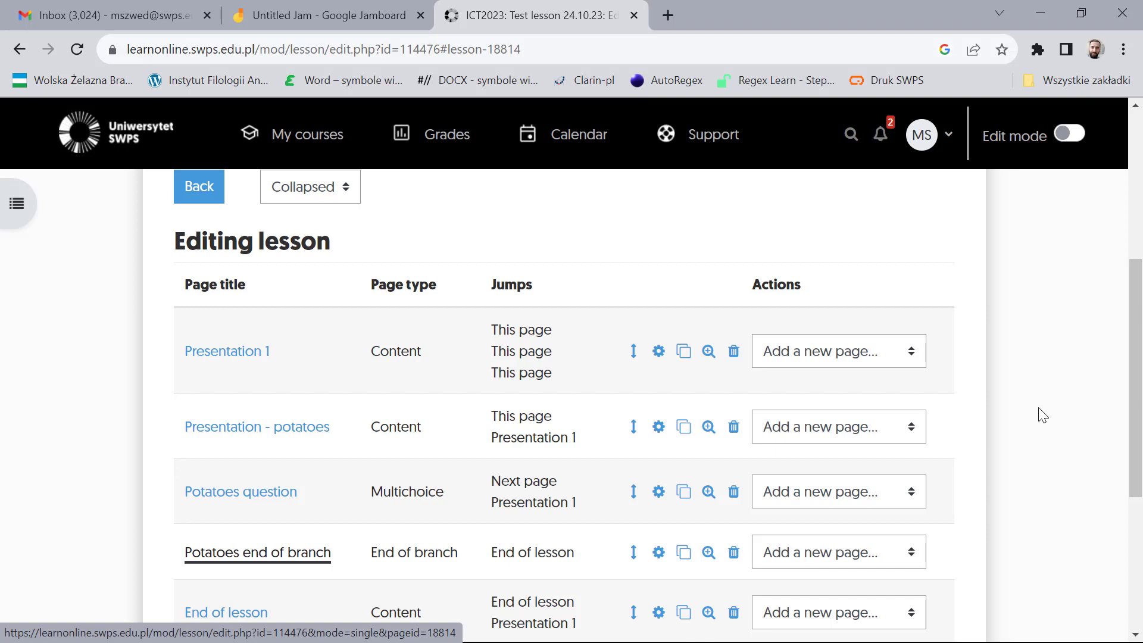
pyautogui.scroll(-3, 1042, 414)
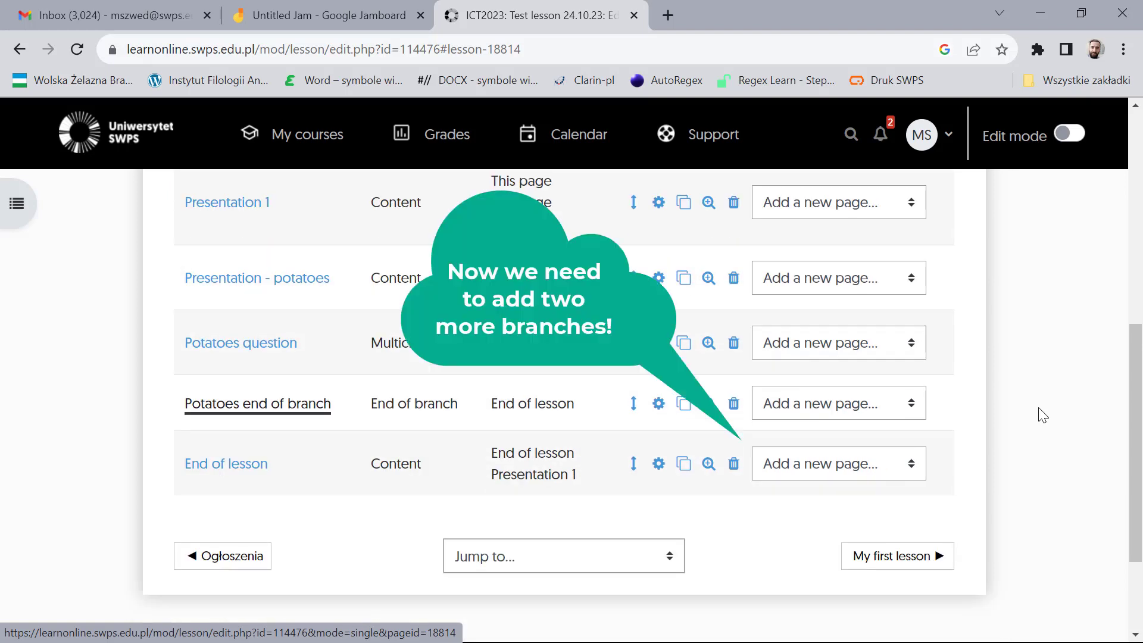
pyautogui.click(912, 408)
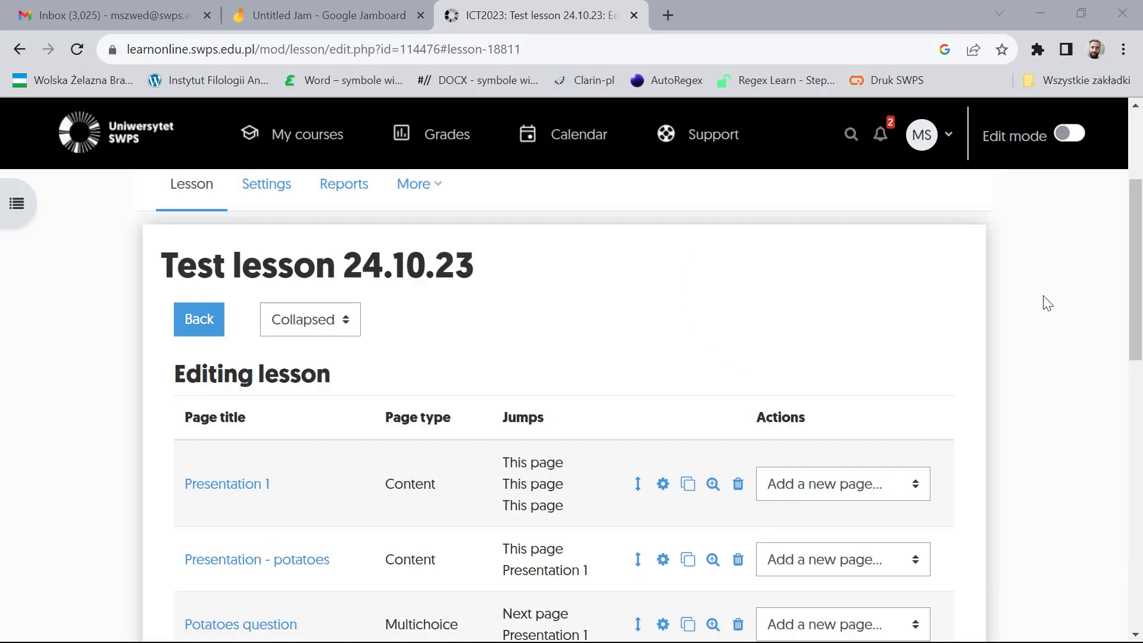
pyautogui.scroll(-10, 1048, 304)
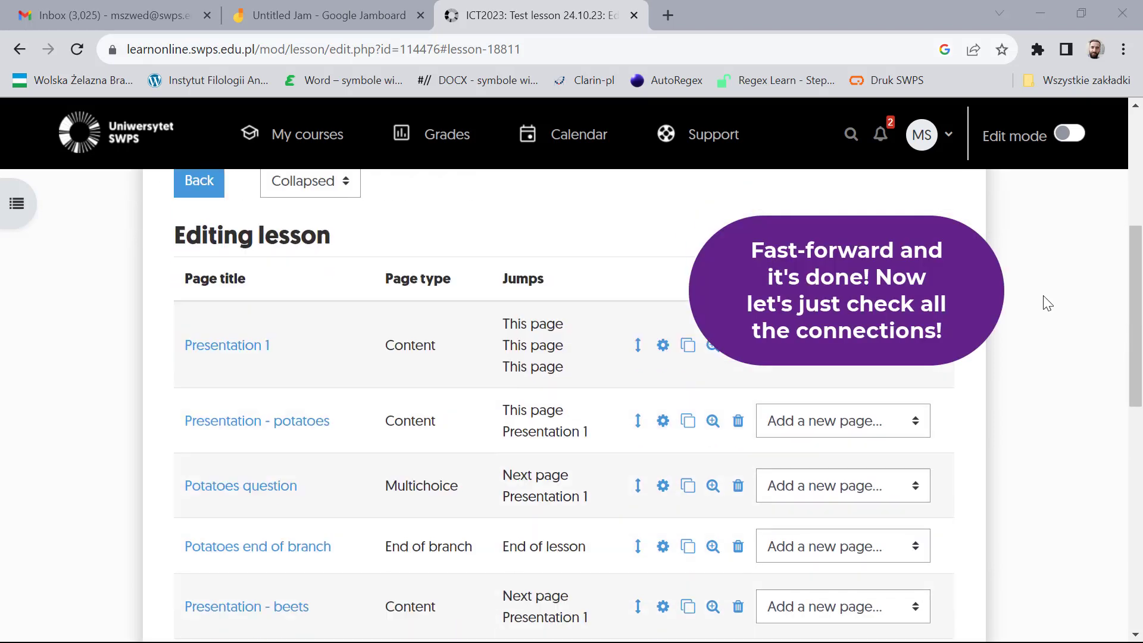
pyautogui.scroll(-3, 1050, 296)
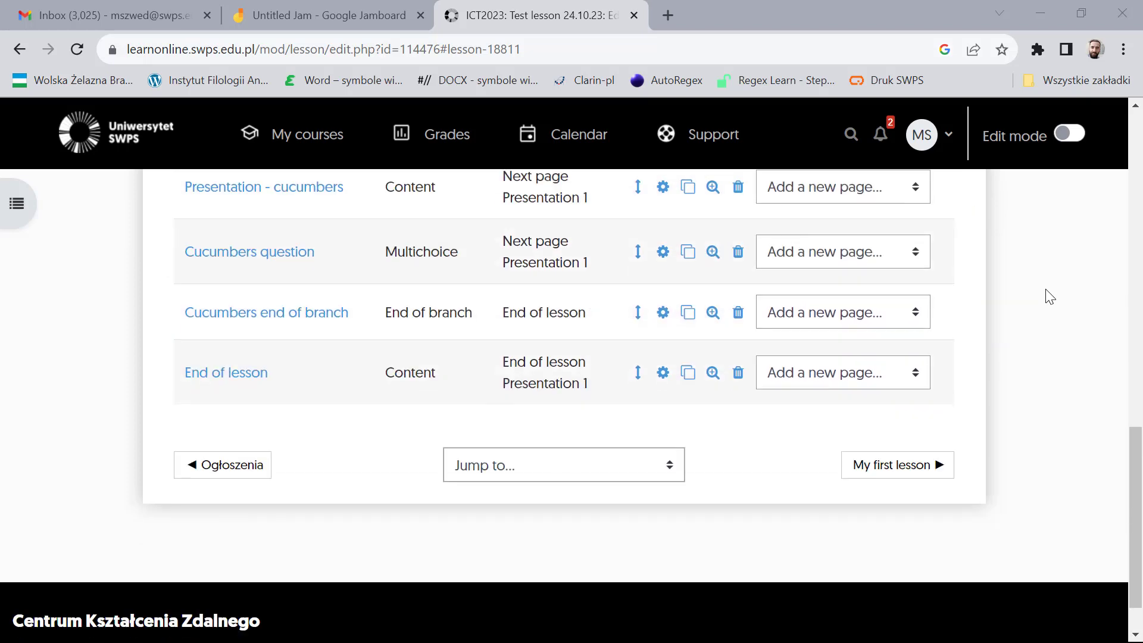
pyautogui.scroll(8, 1048, 295)
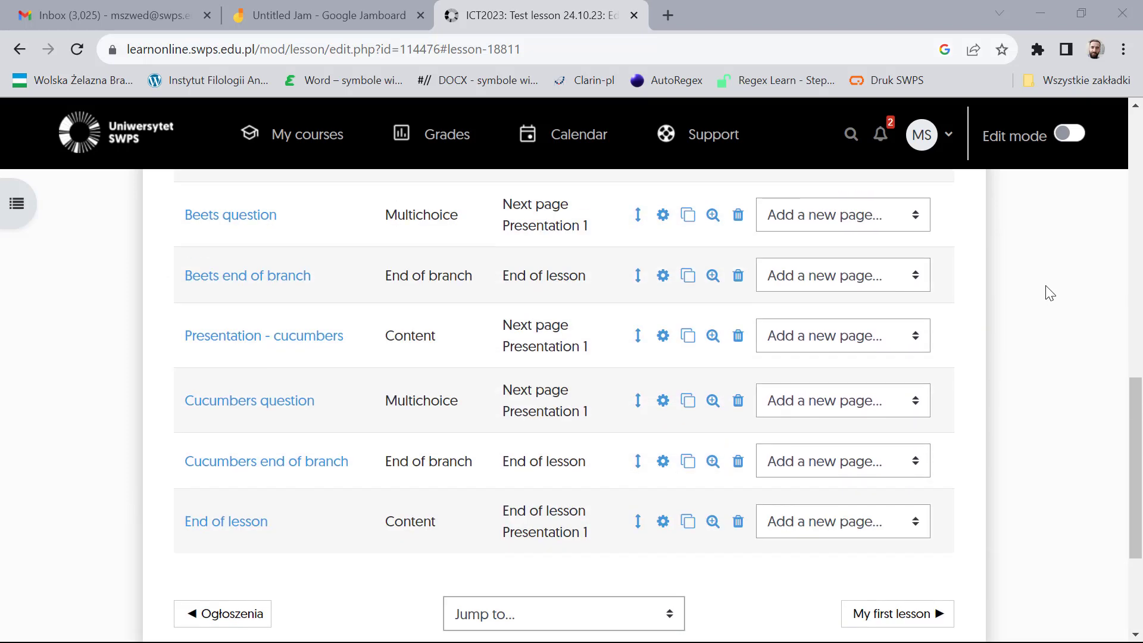
pyautogui.scroll(5, 1040, 291)
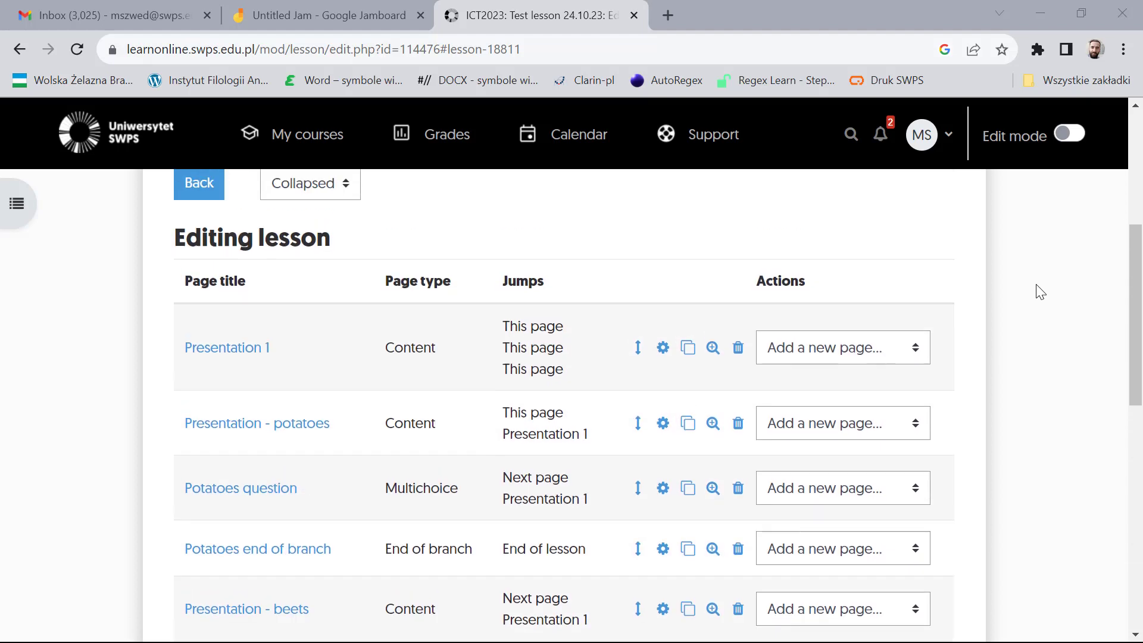
# Step: Open the "Presentation 1" page for editing and set the "I choose potatoes" jump in Content 1 to "Presentation - potatoes"
pyautogui.click(663, 486)
pyautogui.scroll(-5, 786, 452)
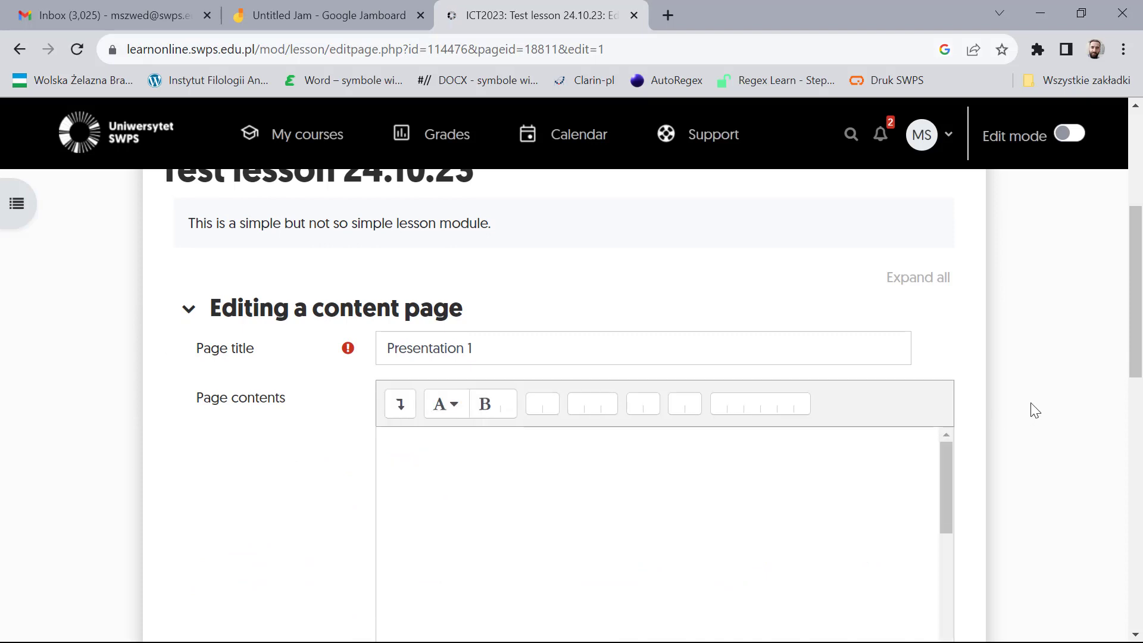
pyautogui.scroll(-3, 1033, 411)
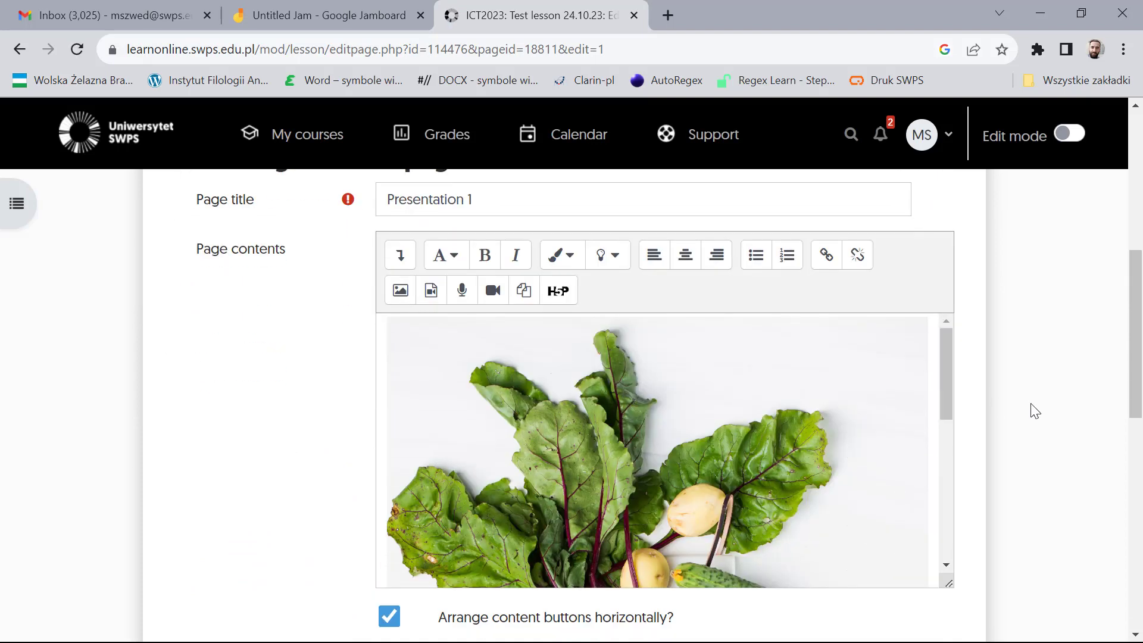
pyautogui.scroll(-5, 1035, 411)
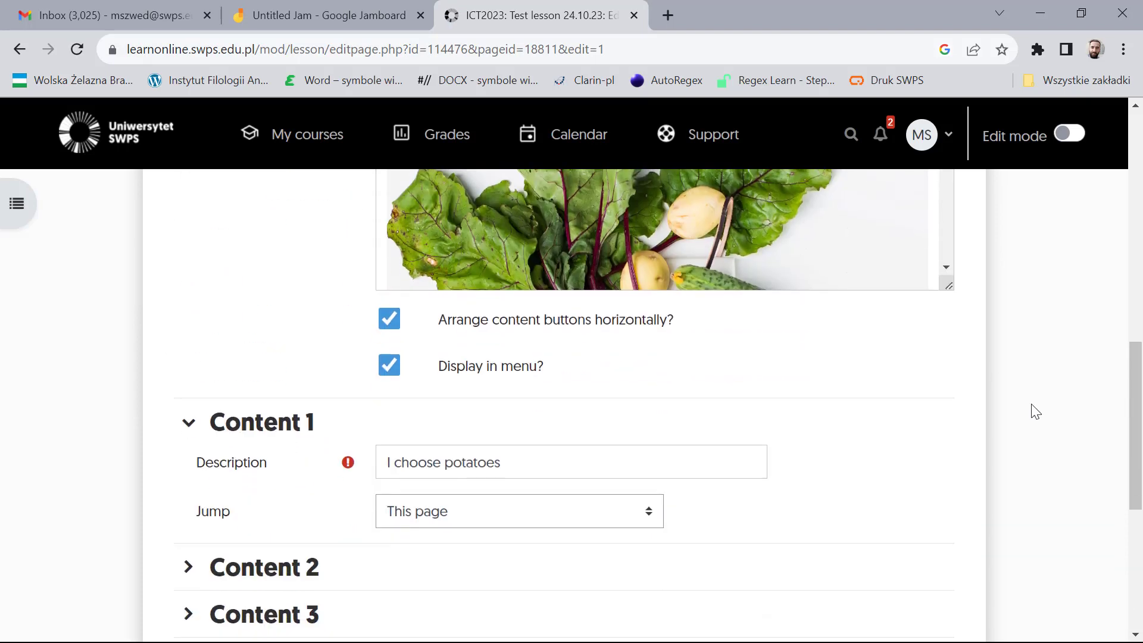
pyautogui.scroll(-3, 1021, 415)
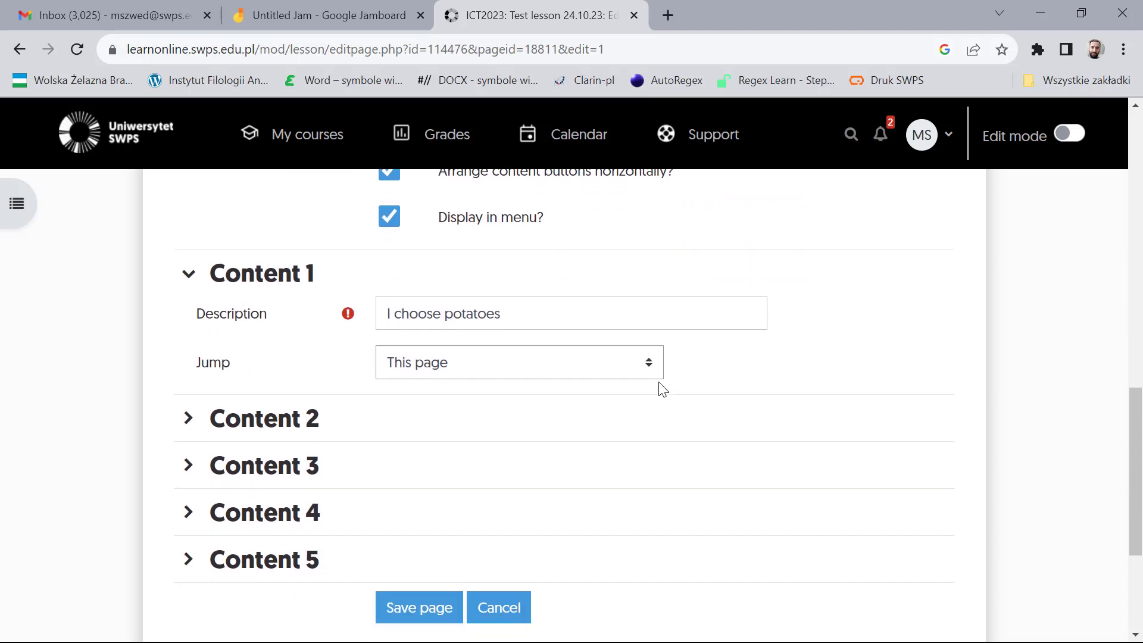
pyautogui.click(641, 369)
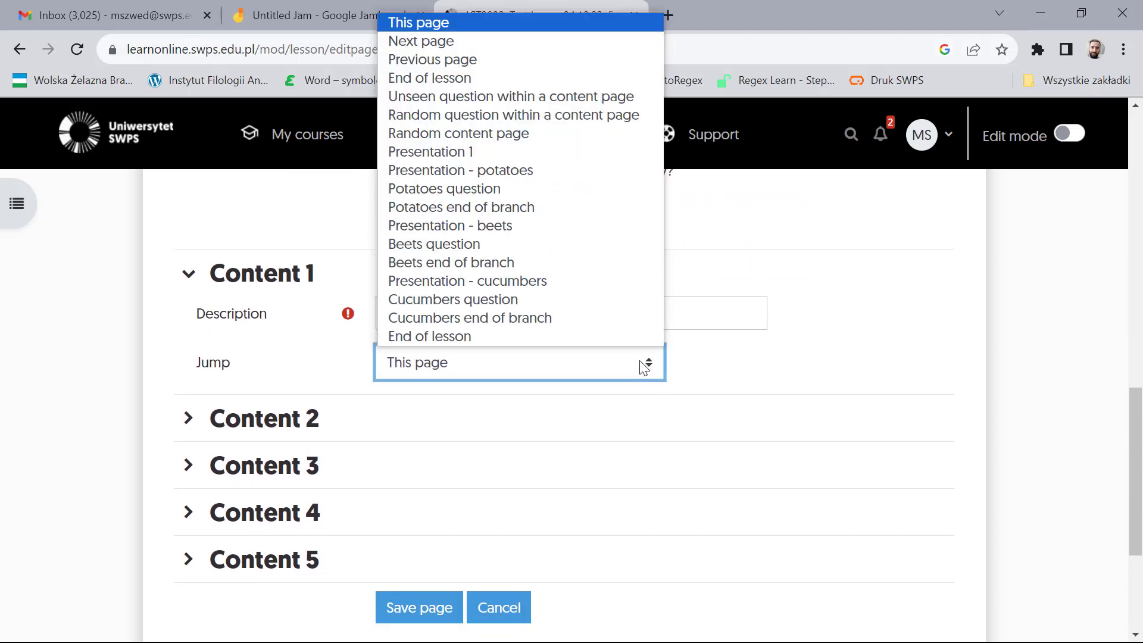
pyautogui.click(555, 177)
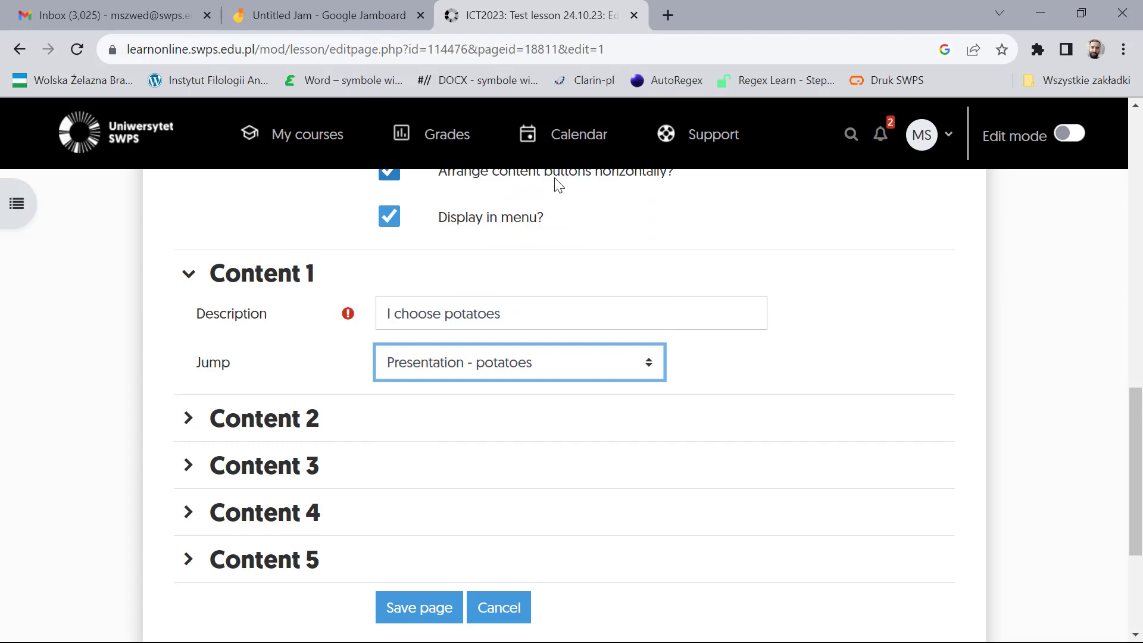
# Step: Expand Content 2 and set the "I choose beets" jump to "Presentation - beets"
pyautogui.click(189, 419)
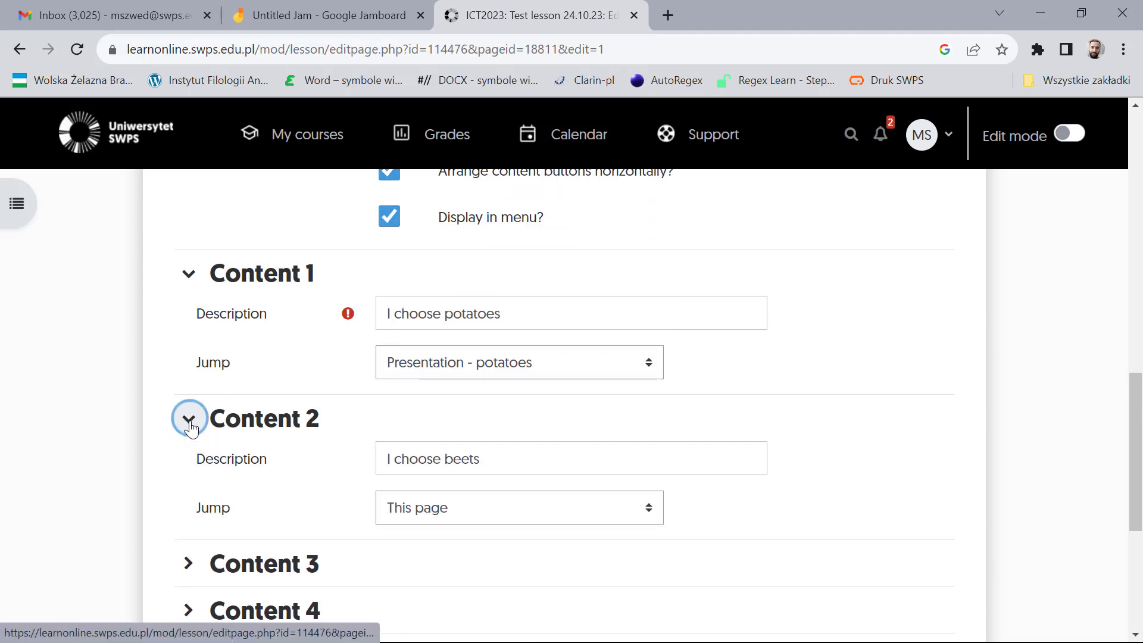
pyautogui.click(653, 510)
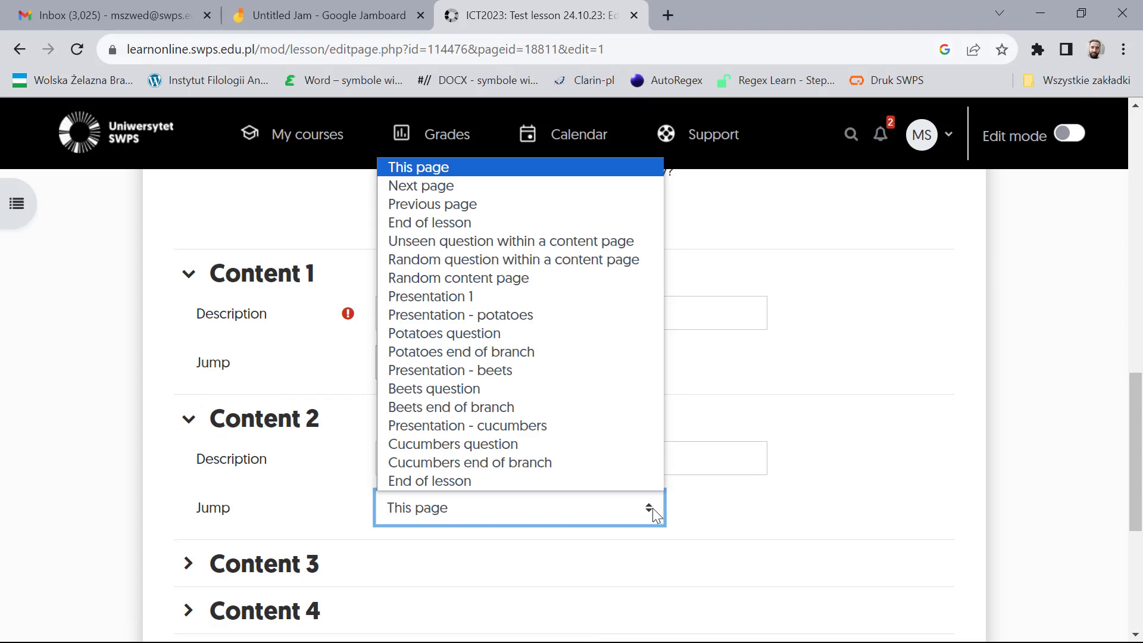
pyautogui.click(552, 375)
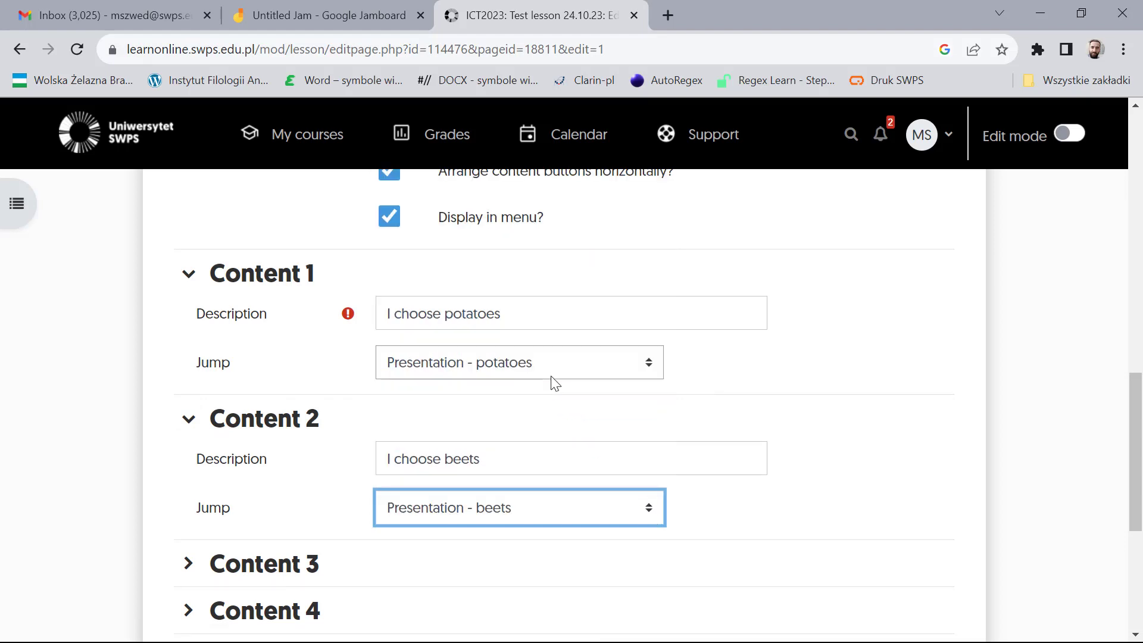
# Step: Set the "I choose cucumbers" jump in Content 3 to "Presentation - cucumbers" and save the page
pyautogui.click(188, 563)
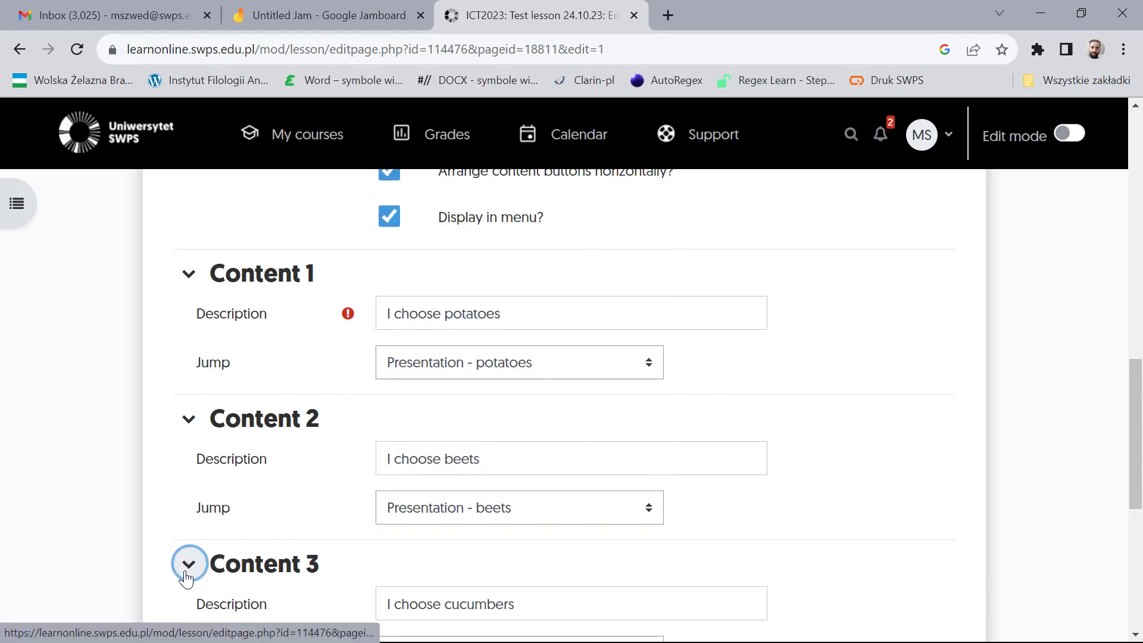
pyautogui.scroll(-2, 186, 577)
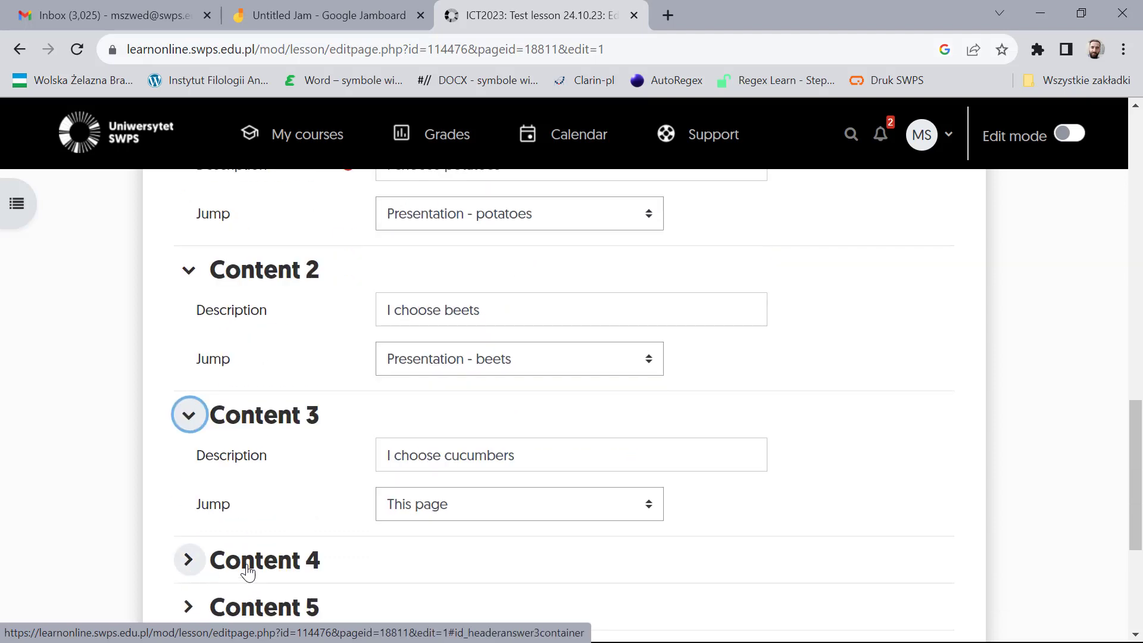
pyautogui.click(649, 505)
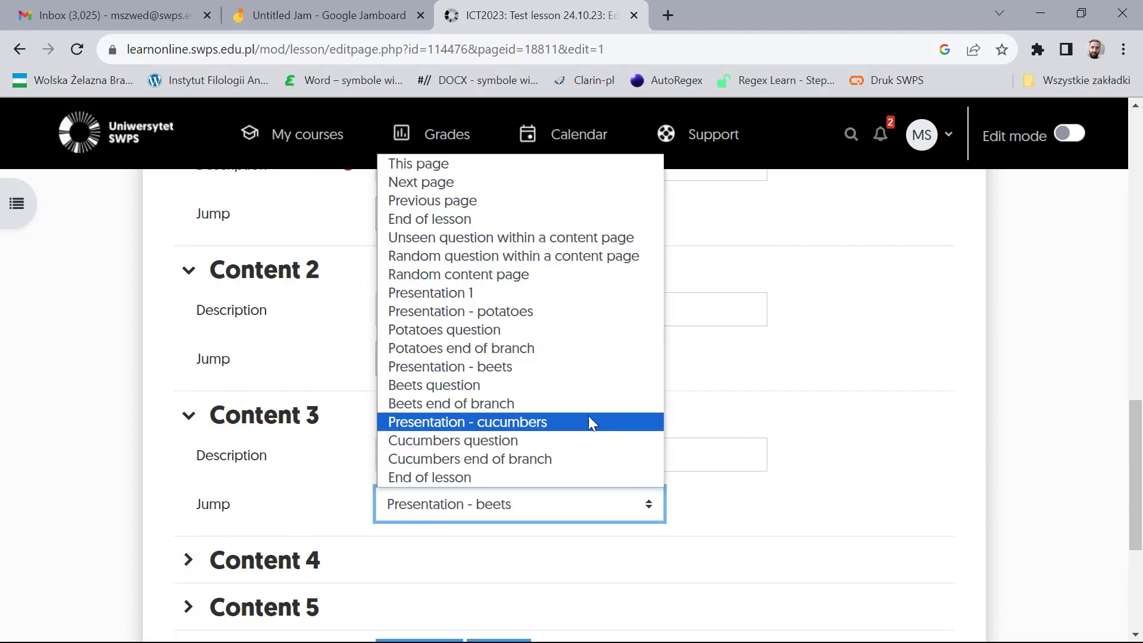
pyautogui.click(591, 420)
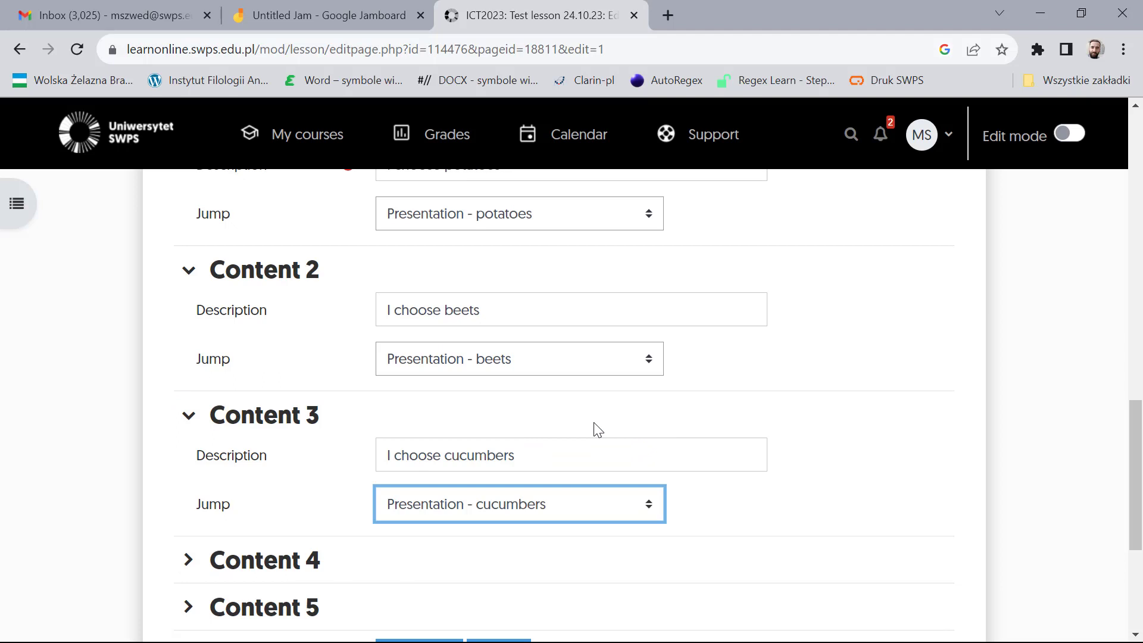
pyautogui.scroll(-2, 596, 425)
pyautogui.click(428, 507)
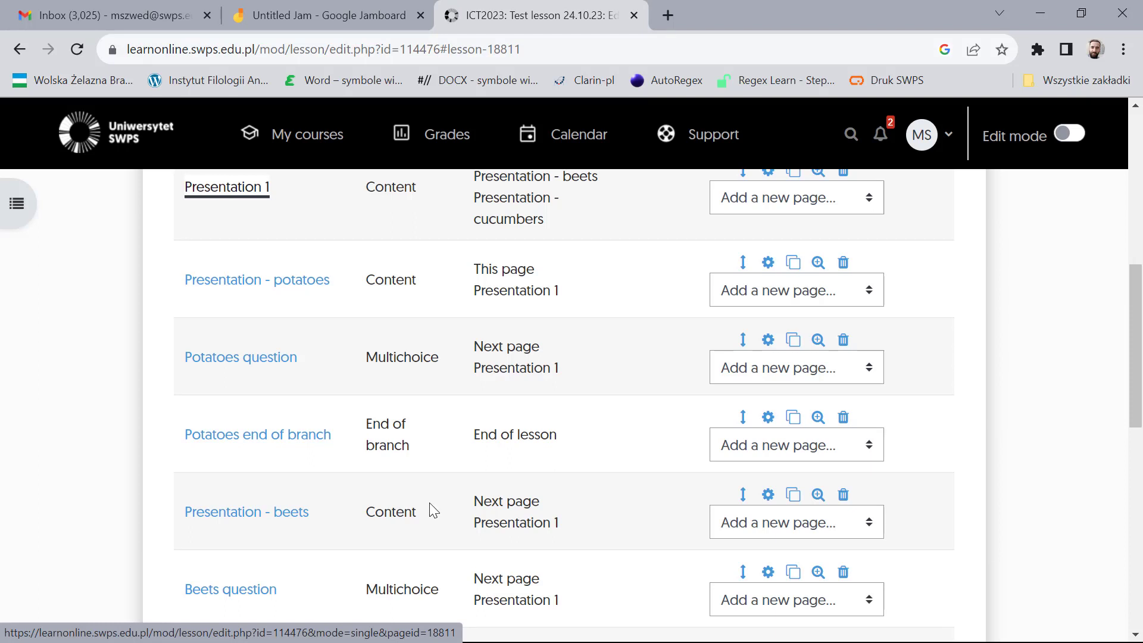
# Step: On the "Presentation - potatoes" page, set the "Ready for questions" jump to "Potatoes question", check the Content 2 jump and save the page
pyautogui.click(769, 269)
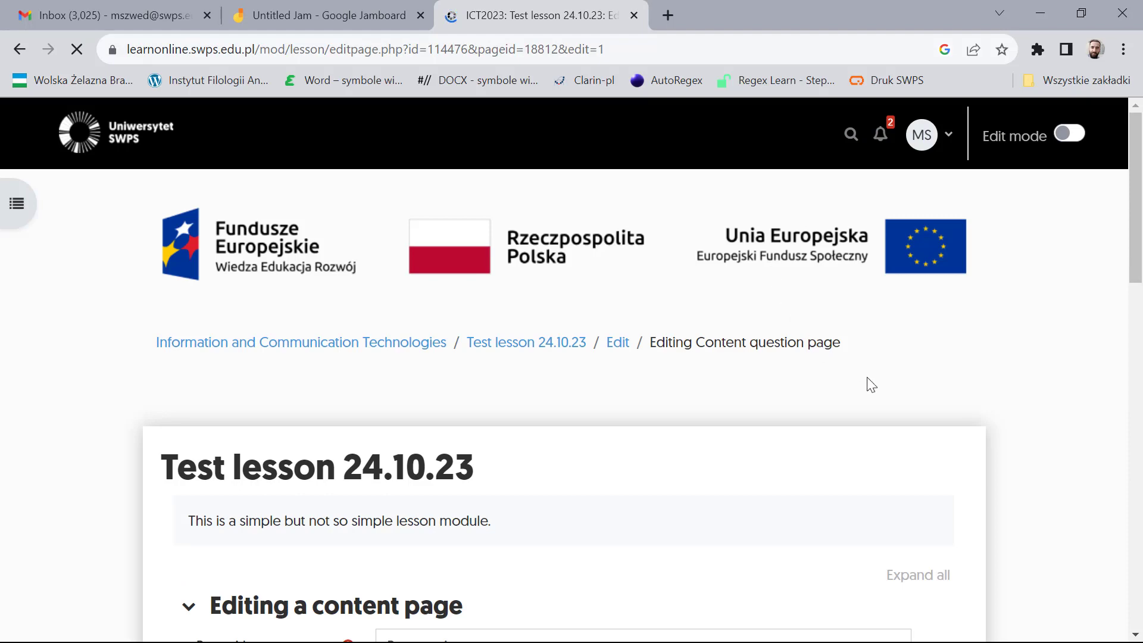
pyautogui.scroll(-10, 895, 393)
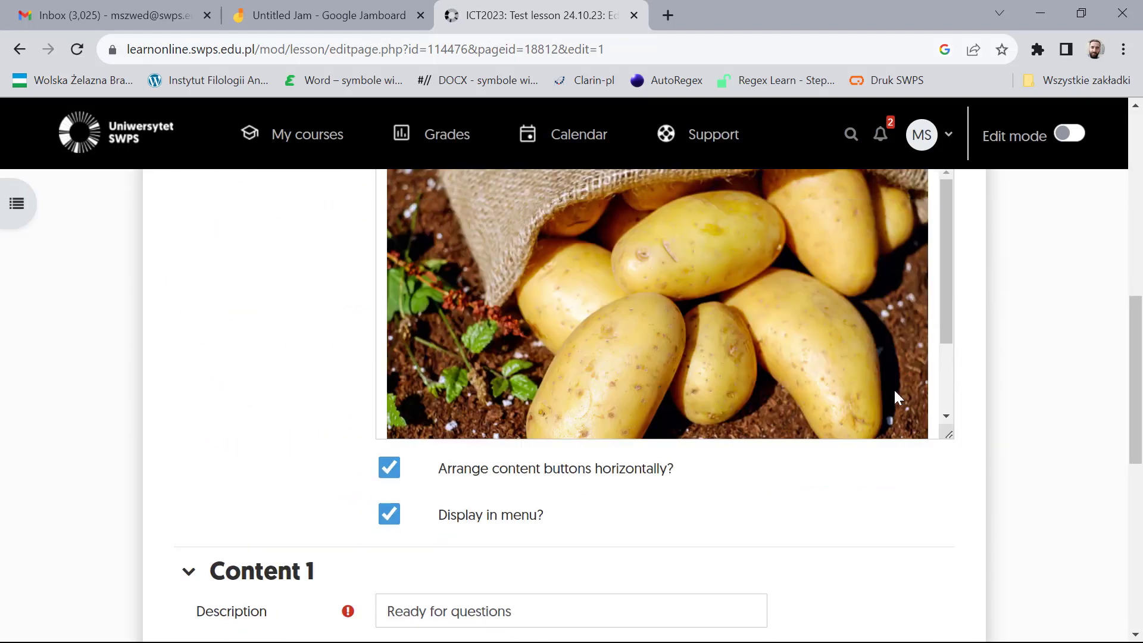
pyautogui.scroll(-2, 894, 388)
pyautogui.scroll(-5, 990, 423)
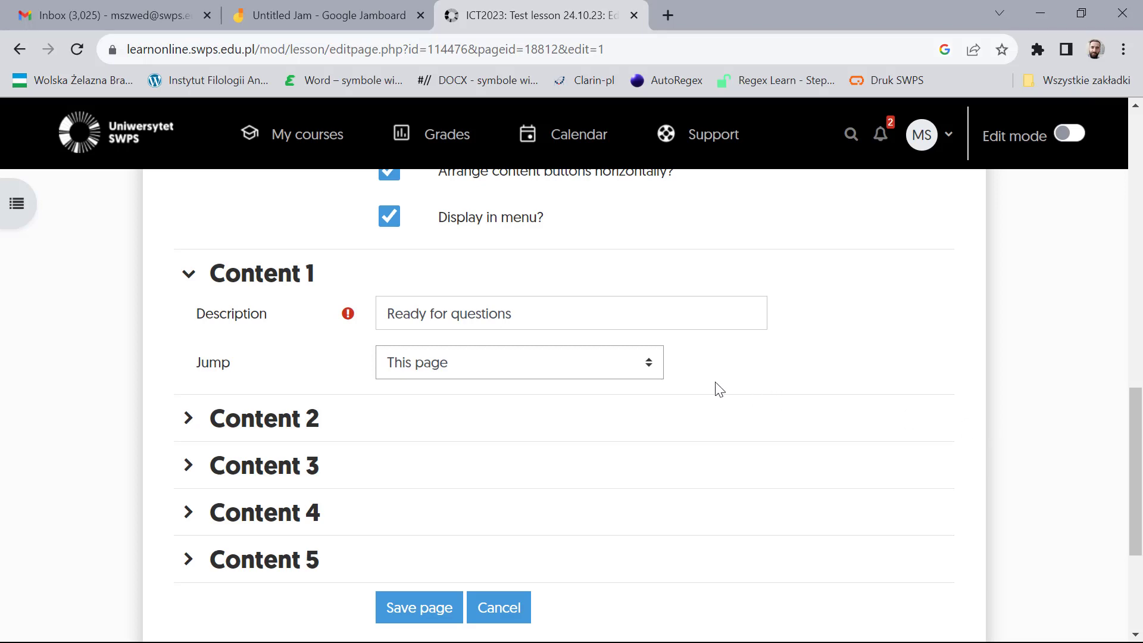
pyautogui.click(653, 368)
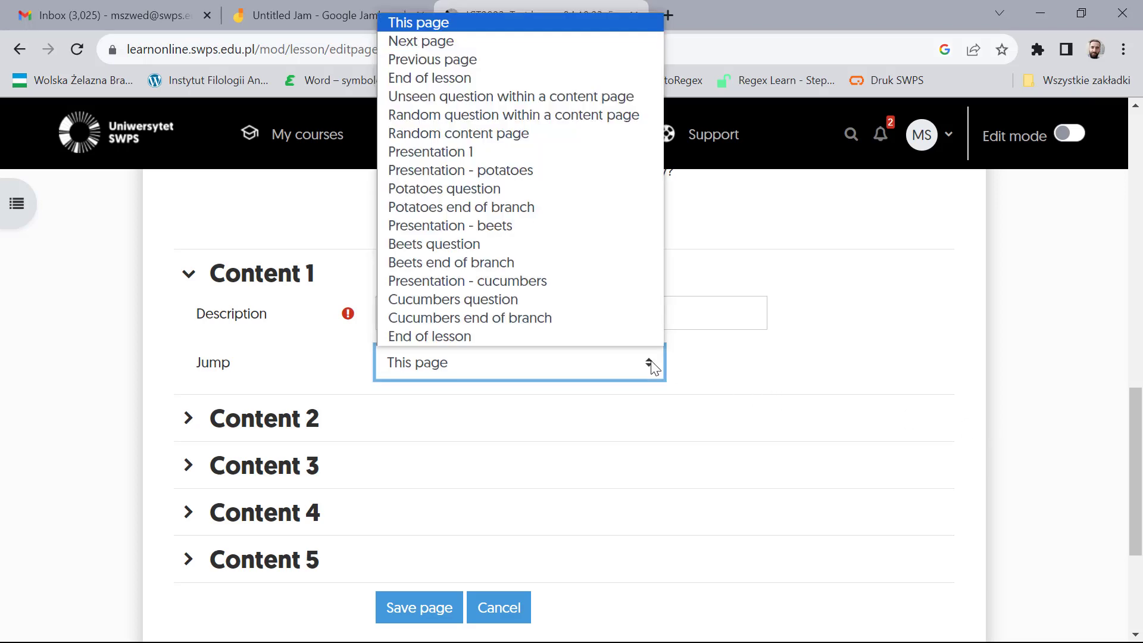
pyautogui.click(567, 191)
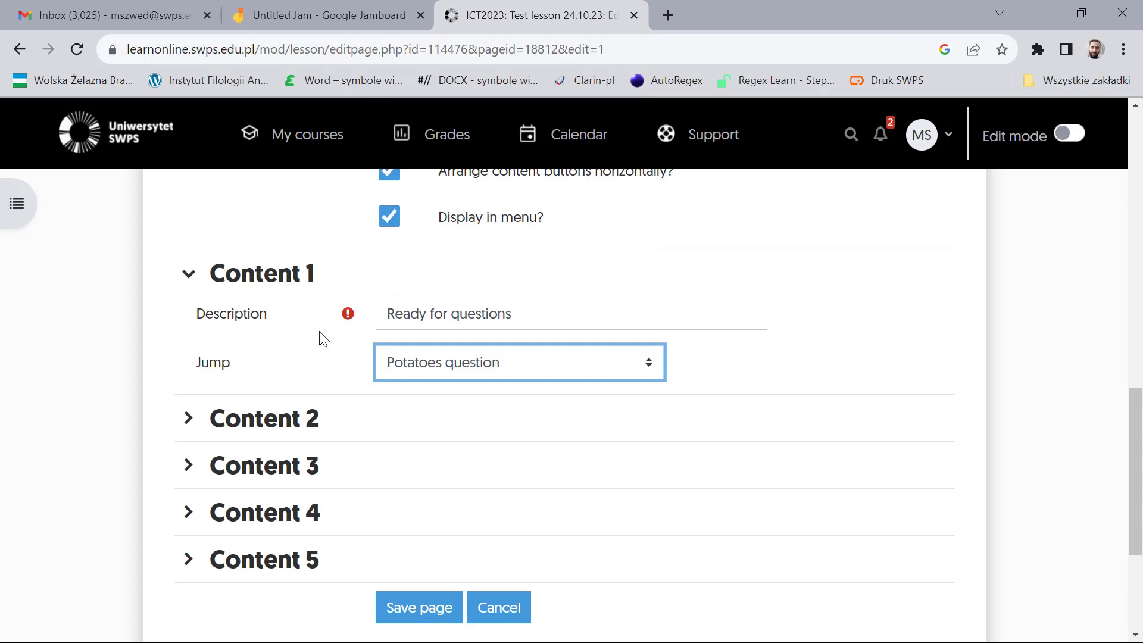
pyautogui.click(192, 423)
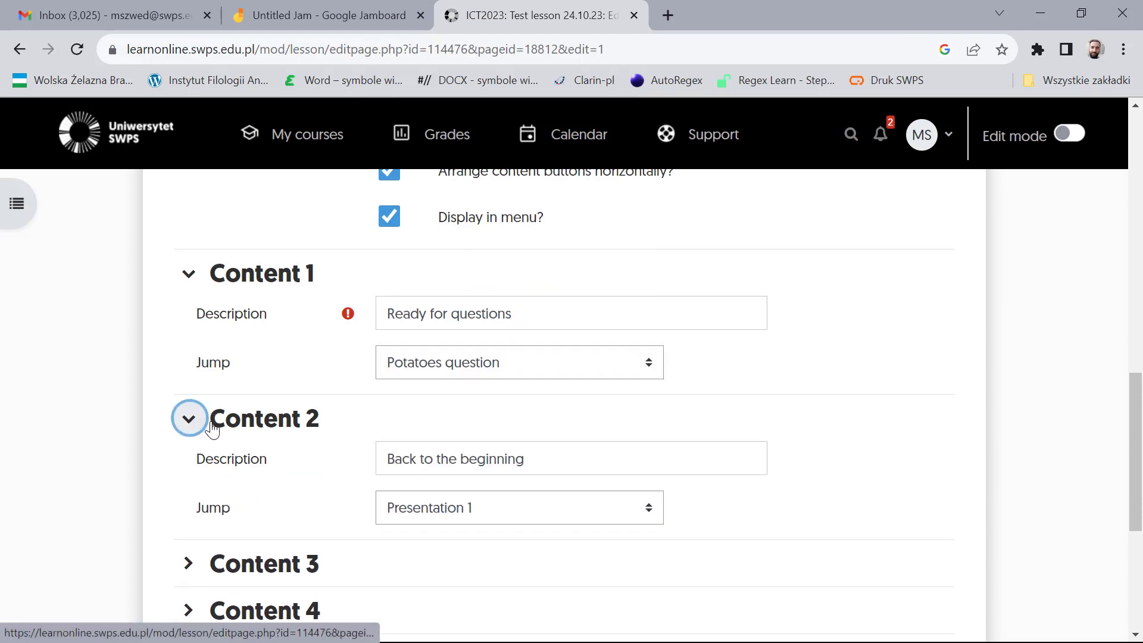
pyautogui.scroll(-3, 268, 476)
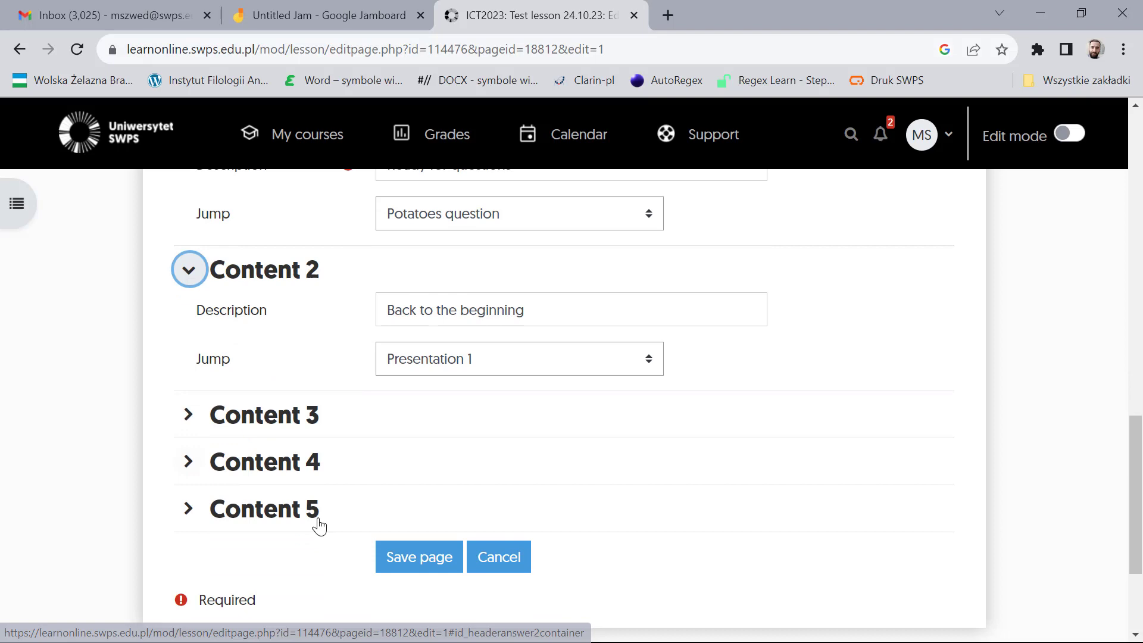
pyautogui.click(395, 555)
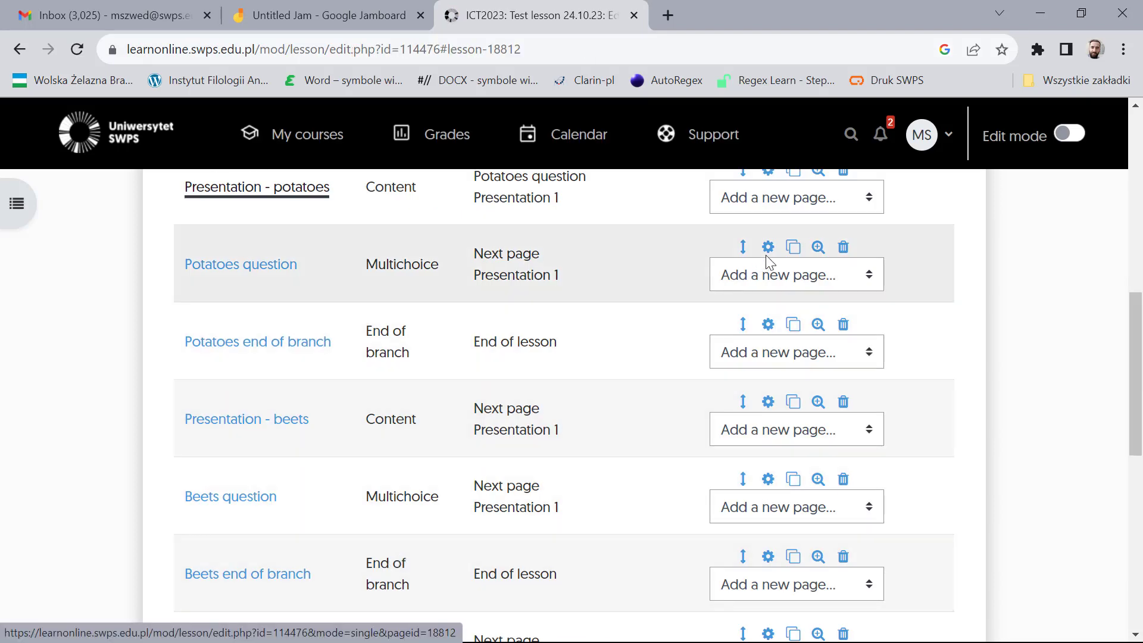
# Step: Open the "Potatoes question" page, check the responses, jumps and scores of both answers, and save the page
pyautogui.click(768, 247)
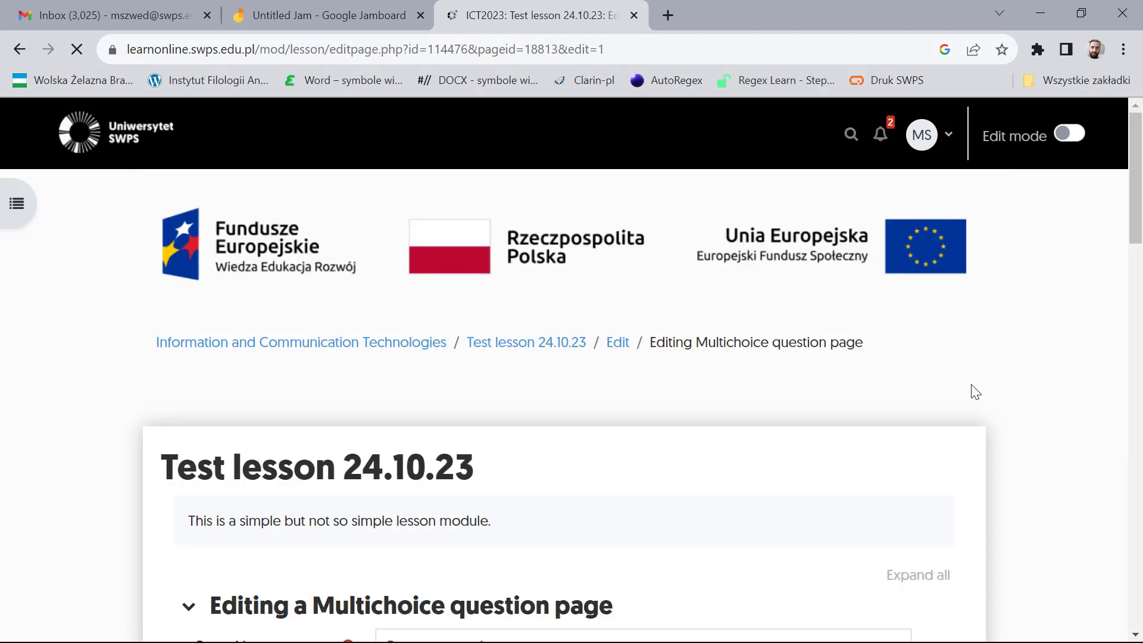
pyautogui.scroll(-4, 1024, 437)
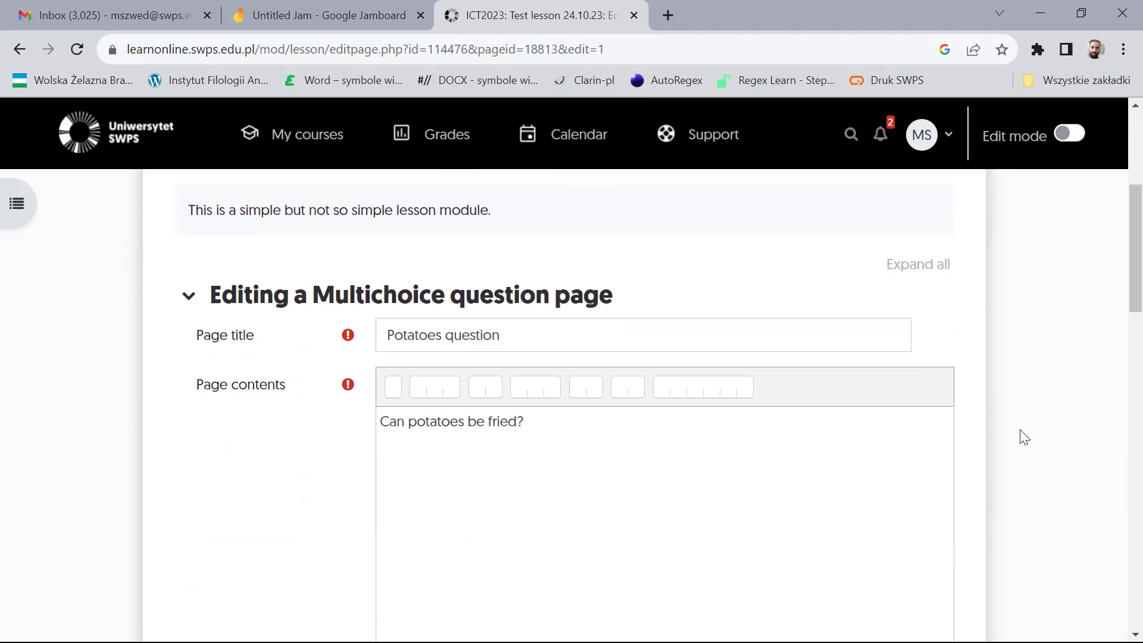
pyautogui.scroll(-9, 1024, 438)
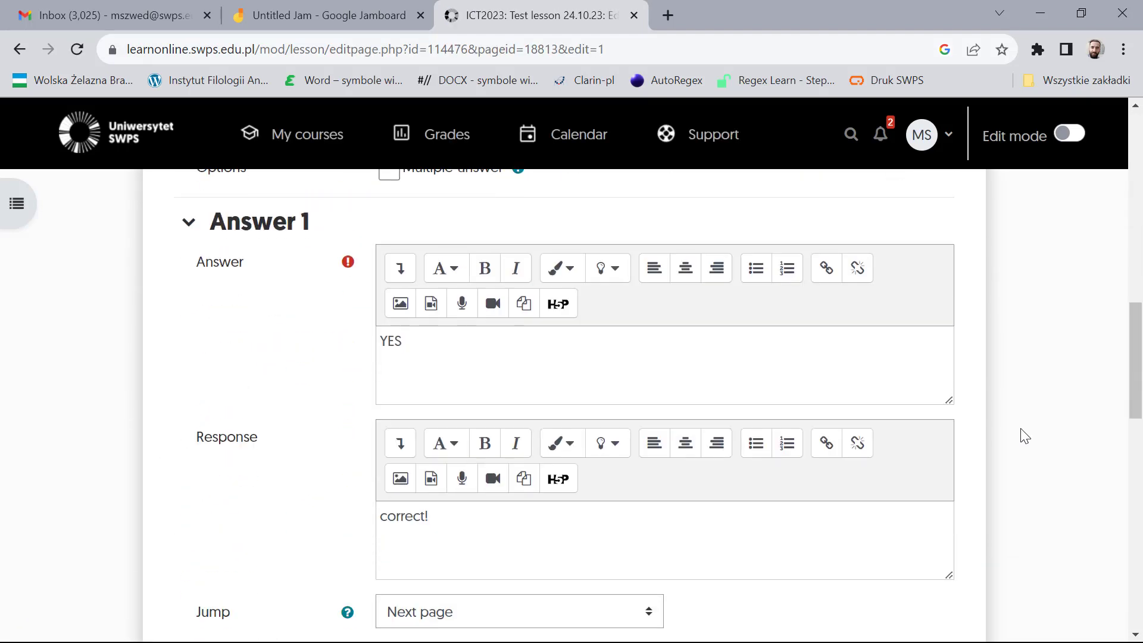
pyautogui.scroll(-3, 1023, 436)
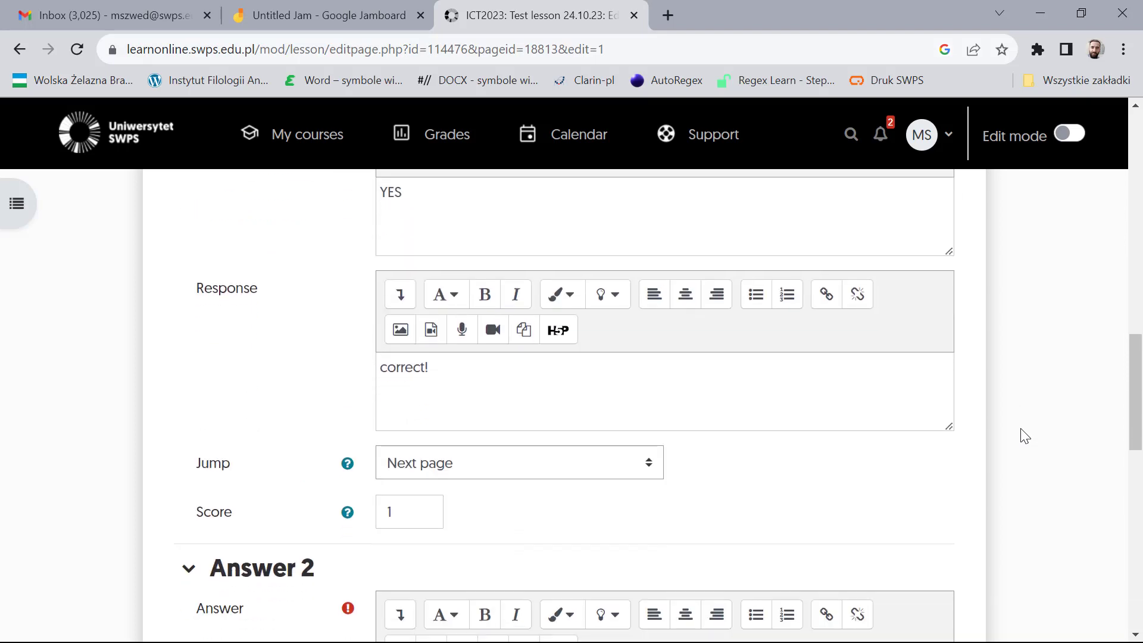
pyautogui.scroll(-8, 1024, 436)
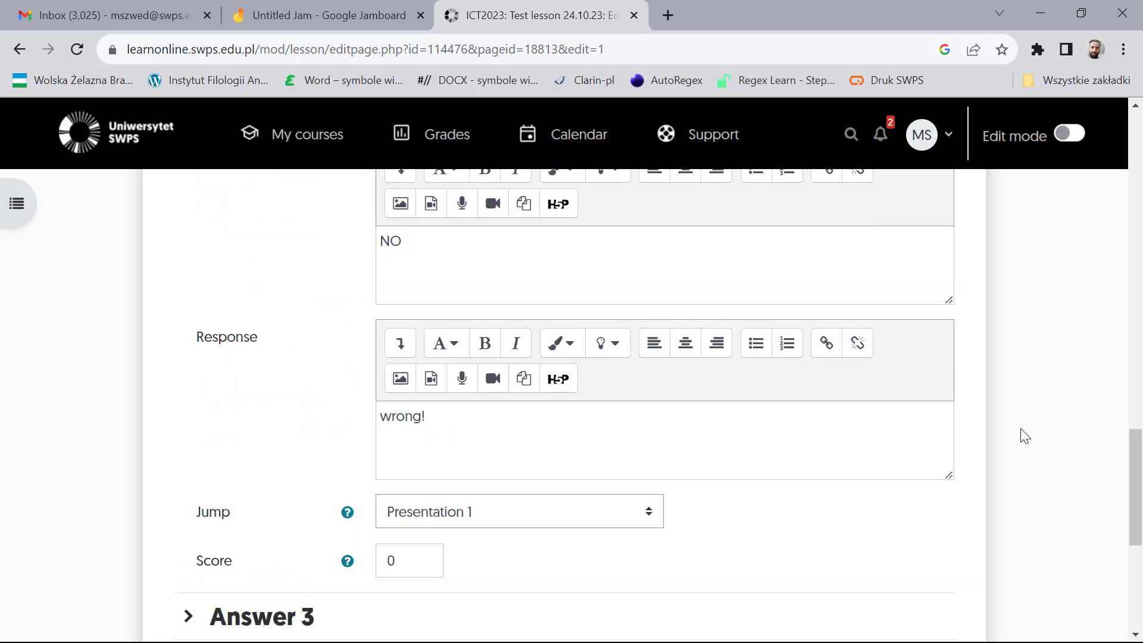
pyautogui.scroll(-3, 1024, 436)
pyautogui.scroll(9, 1019, 436)
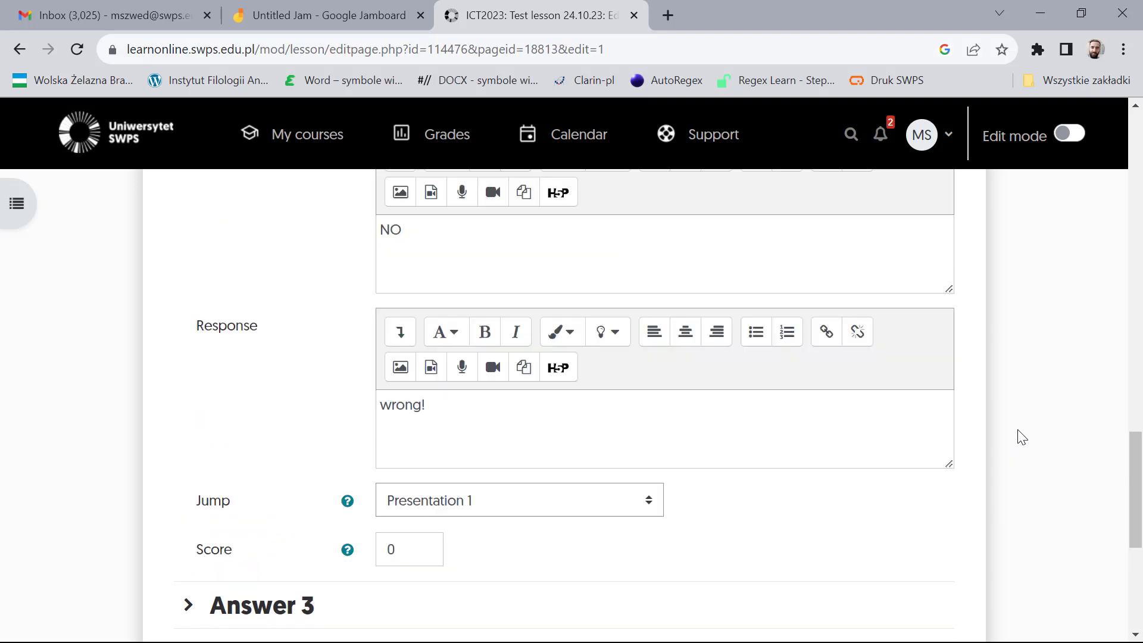
pyautogui.scroll(-10, 1003, 427)
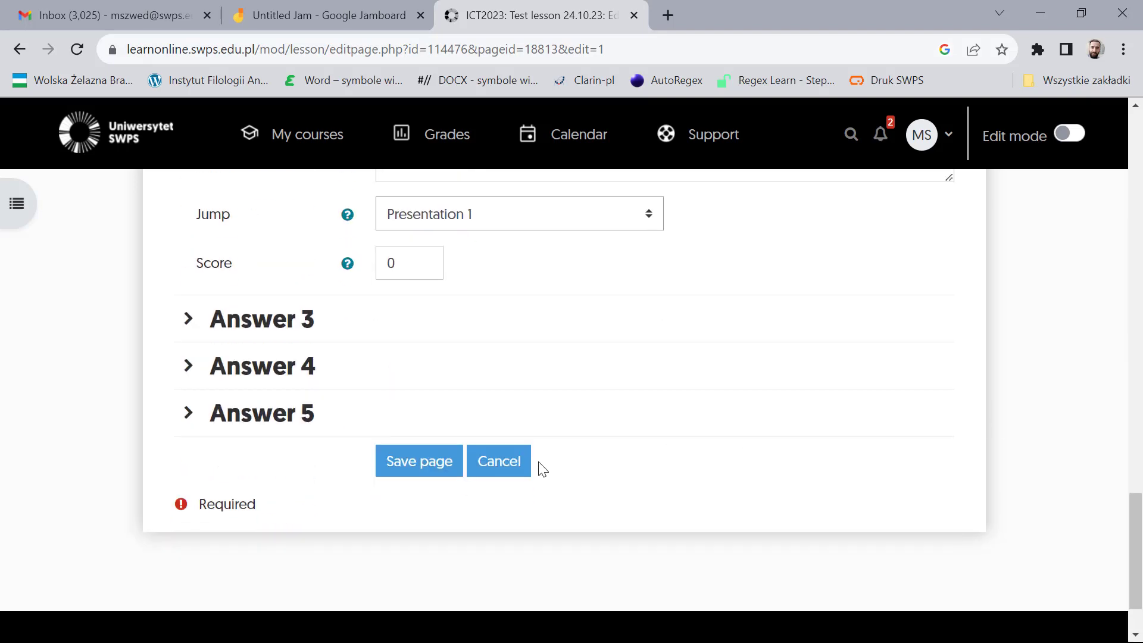
pyautogui.click(417, 469)
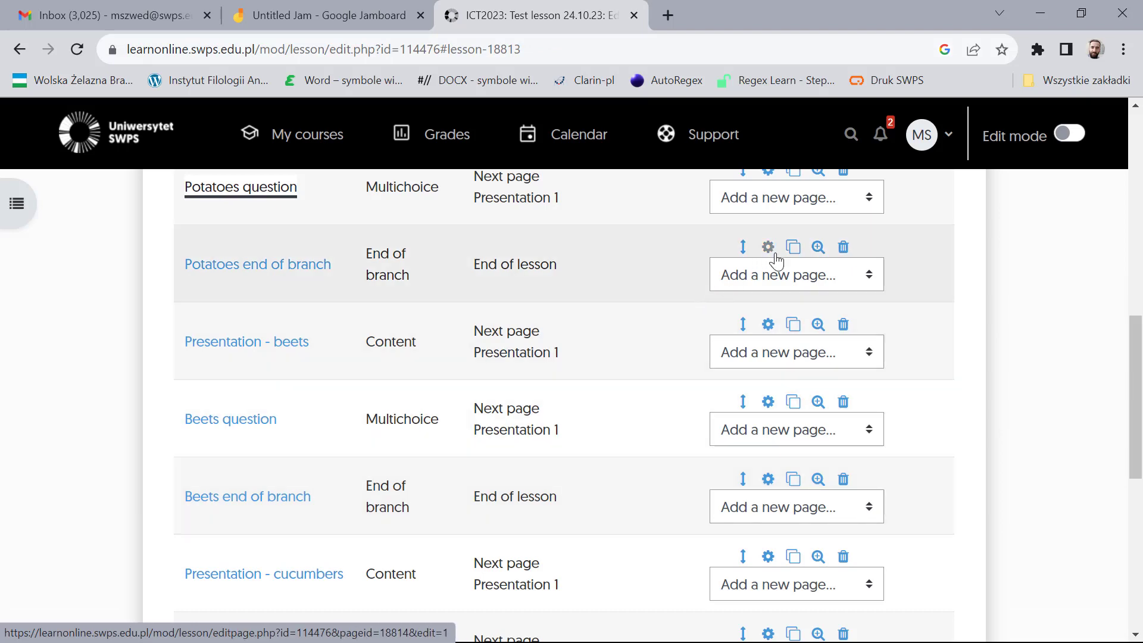
# Step: Open the "Potatoes end of branch" page, check its jump and save the page
pyautogui.click(767, 250)
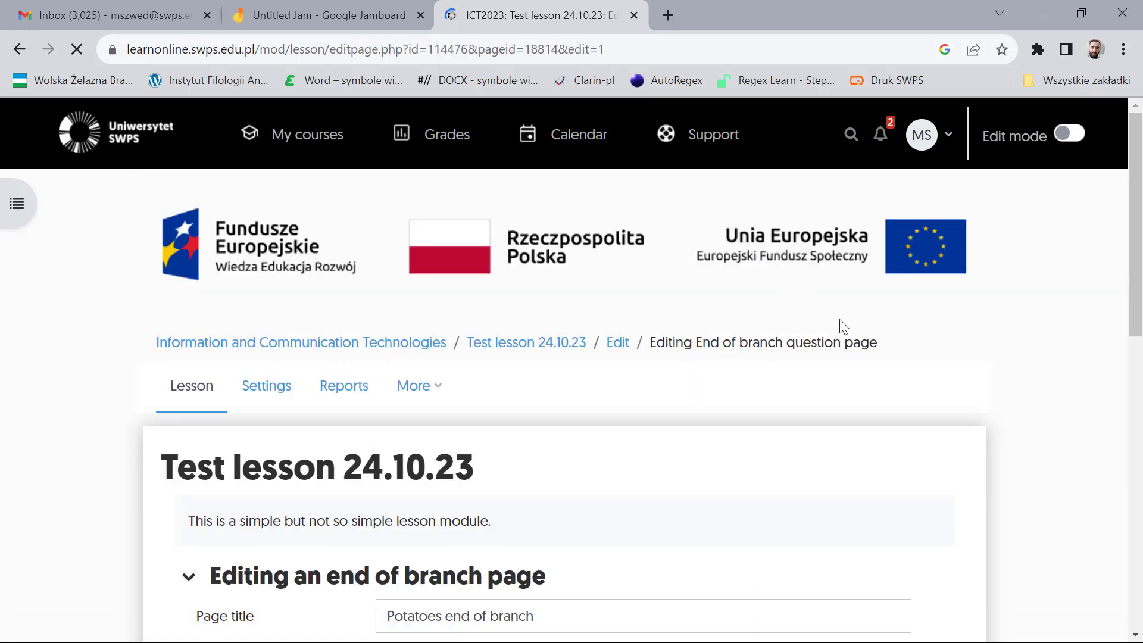
pyautogui.scroll(-6, 969, 440)
pyautogui.scroll(-4, 970, 439)
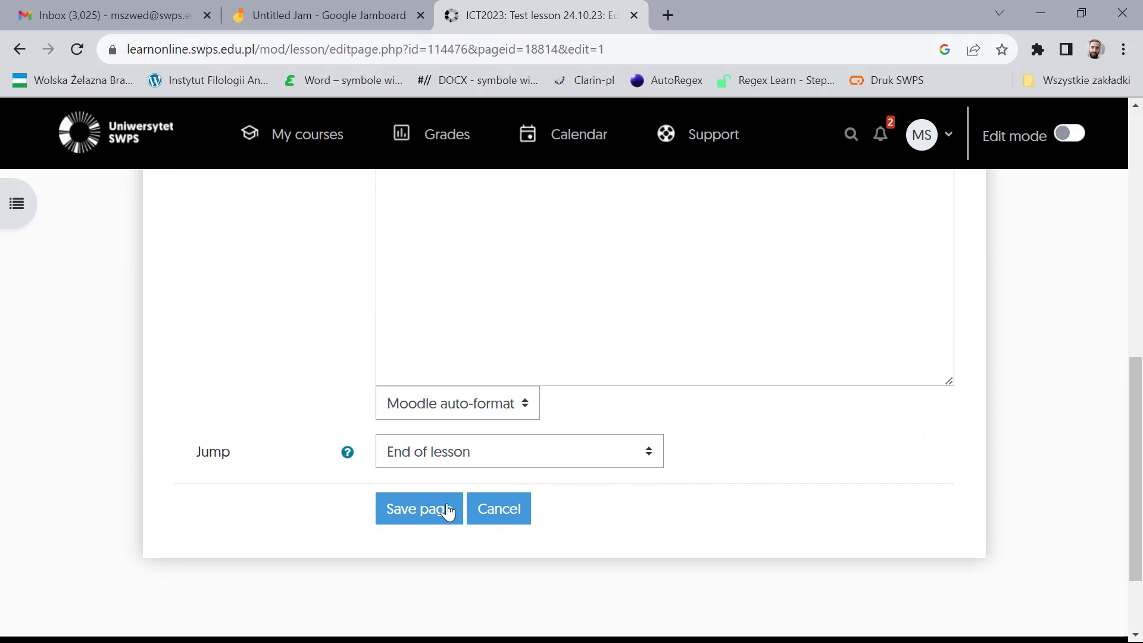
pyautogui.click(417, 517)
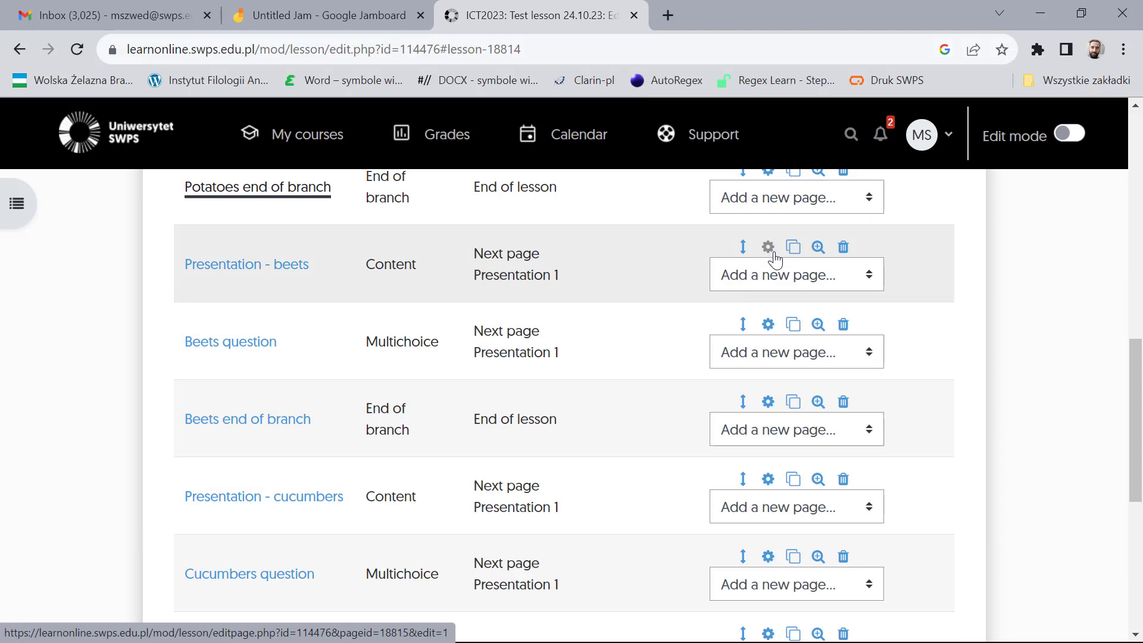
# Step: Open the "Presentation - beets" page for editing and upload beets.jpg as an image for its page contents
pyautogui.click(773, 253)
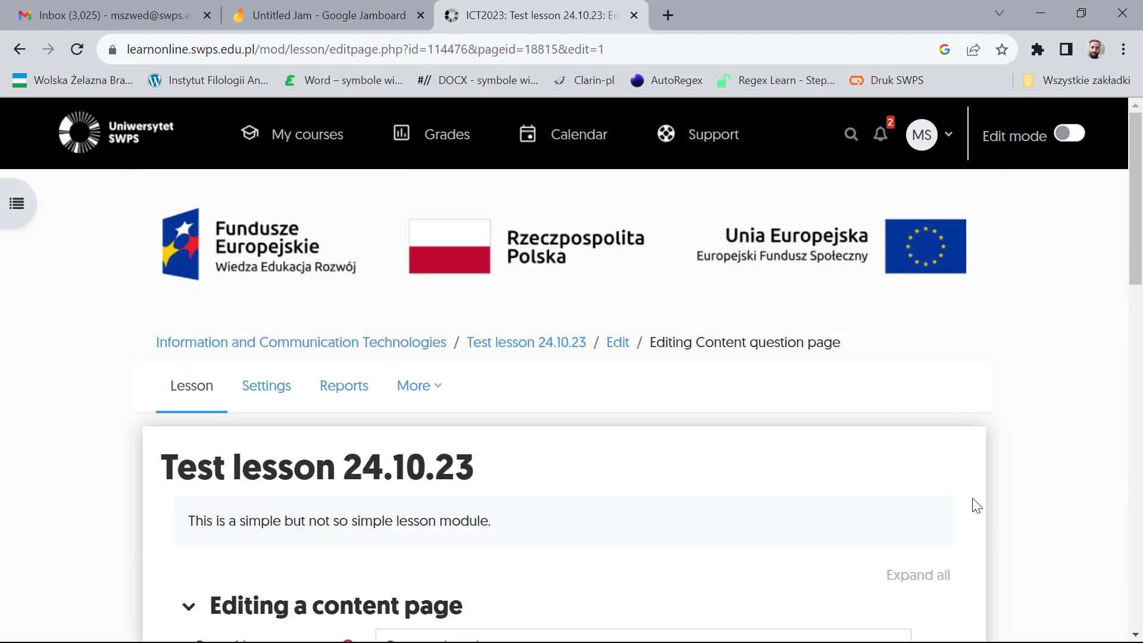
pyautogui.scroll(-7, 1014, 511)
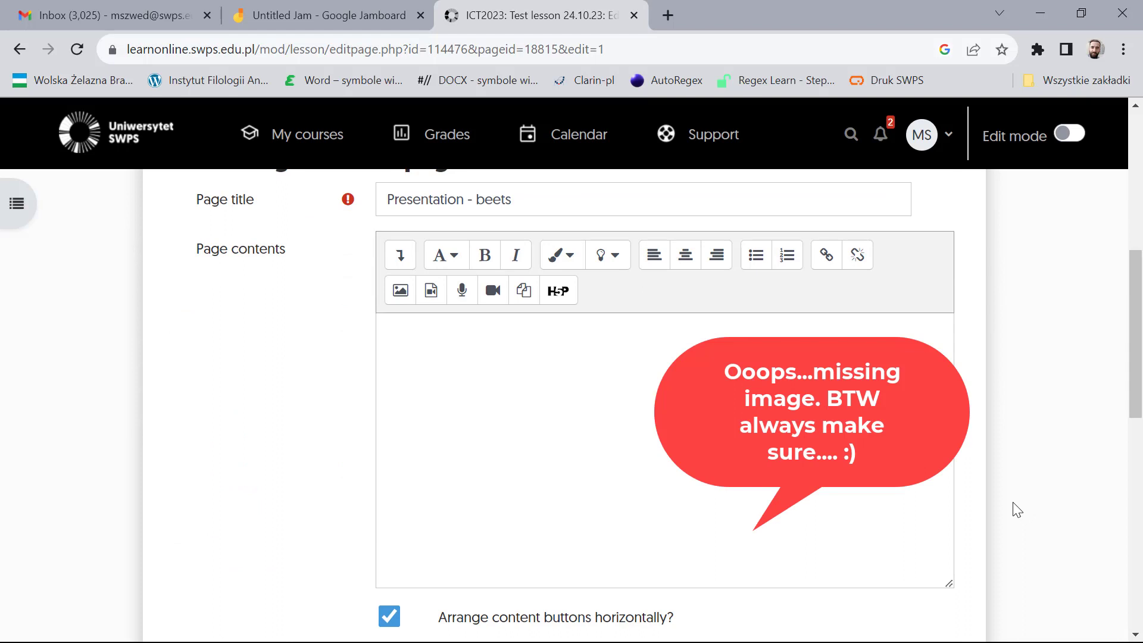
pyautogui.scroll(-5, 1019, 496)
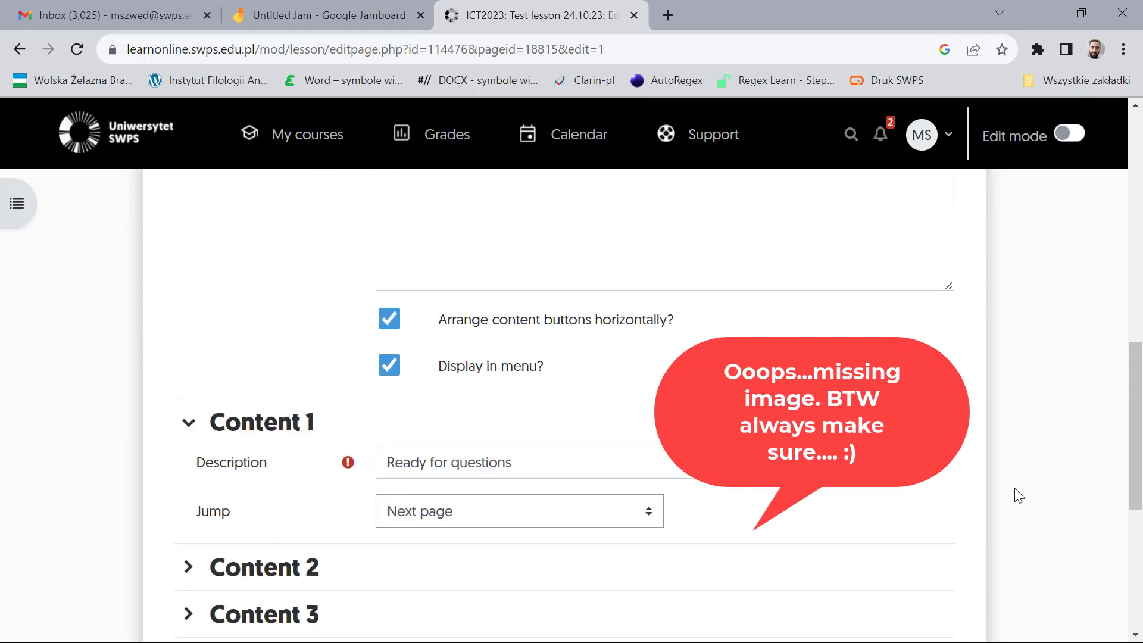
pyautogui.scroll(5, 1019, 496)
pyautogui.click(772, 460)
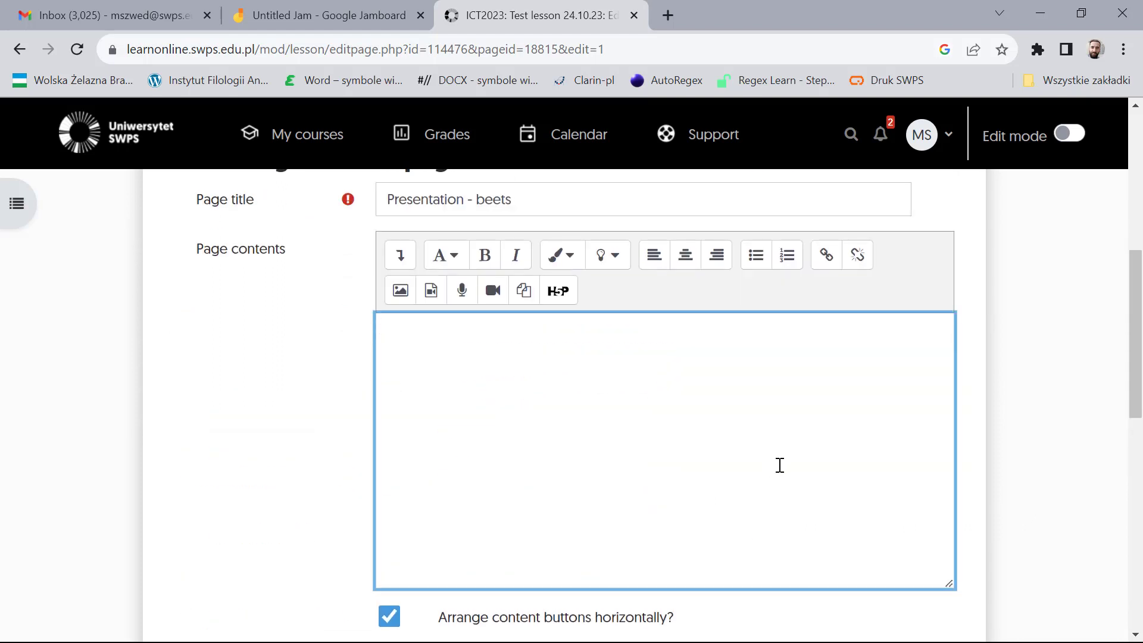
pyautogui.click(403, 292)
pyautogui.click(670, 275)
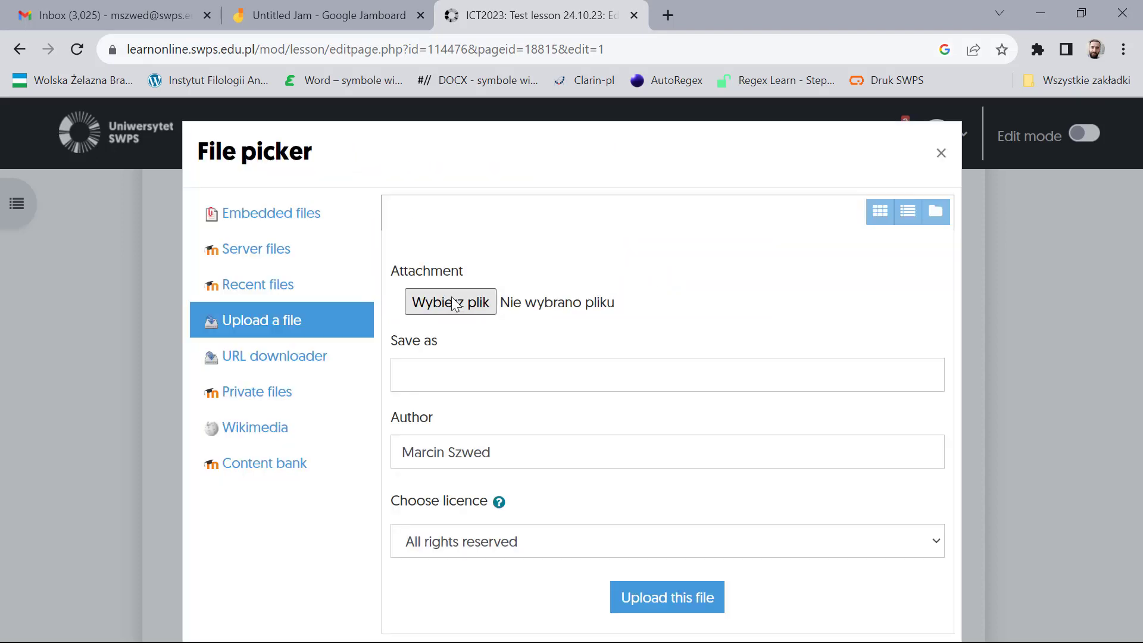
pyautogui.click(454, 303)
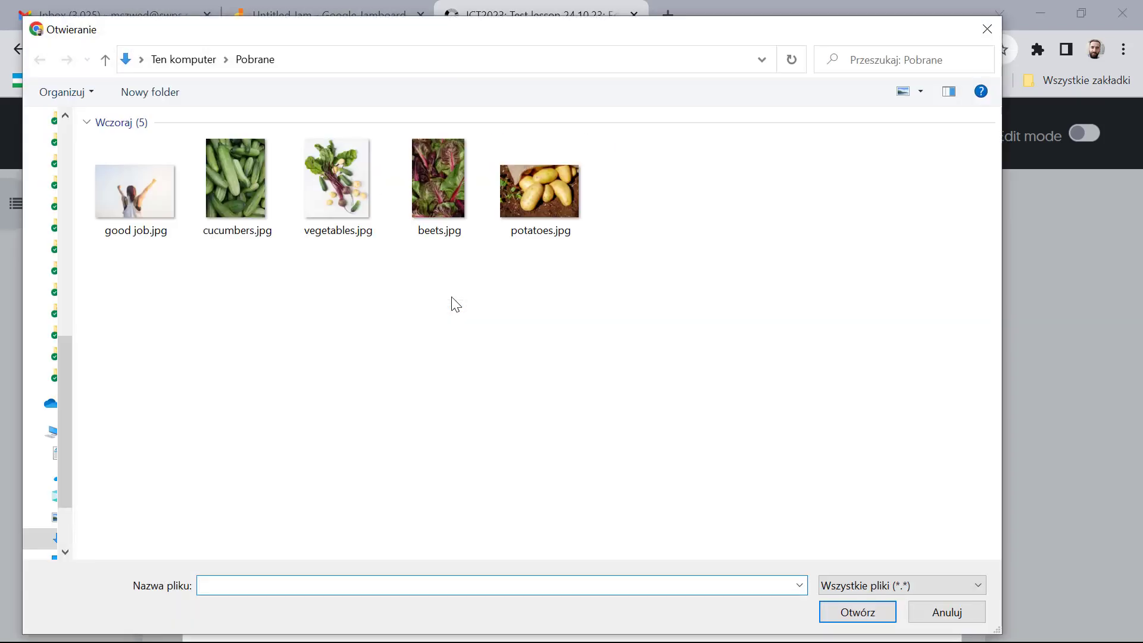
pyautogui.doubleClick(459, 225)
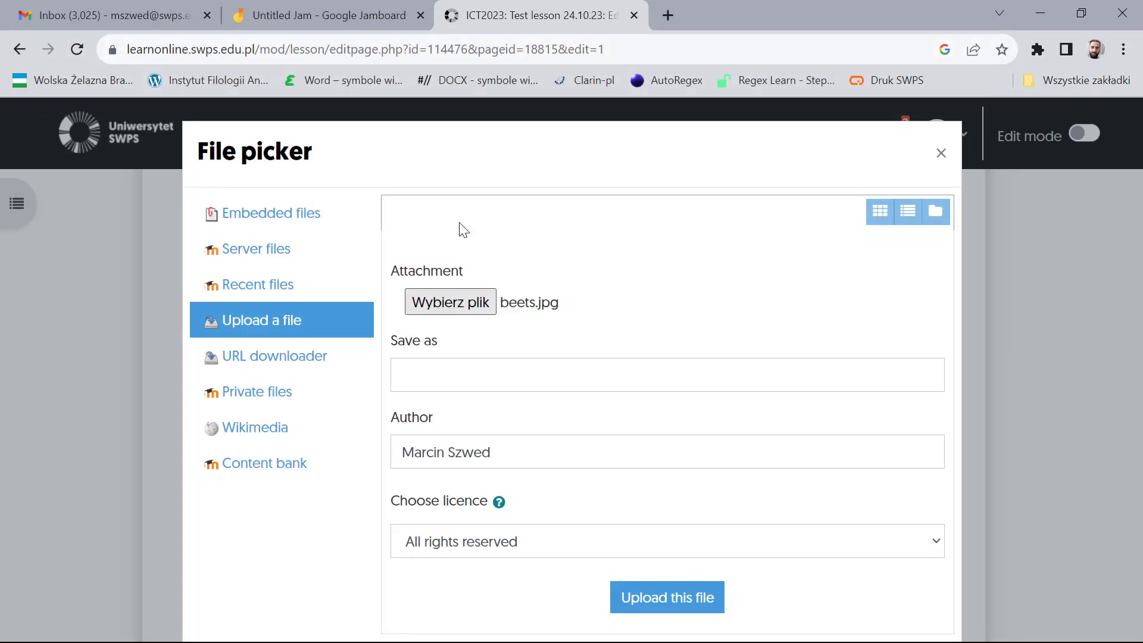
pyautogui.click(707, 598)
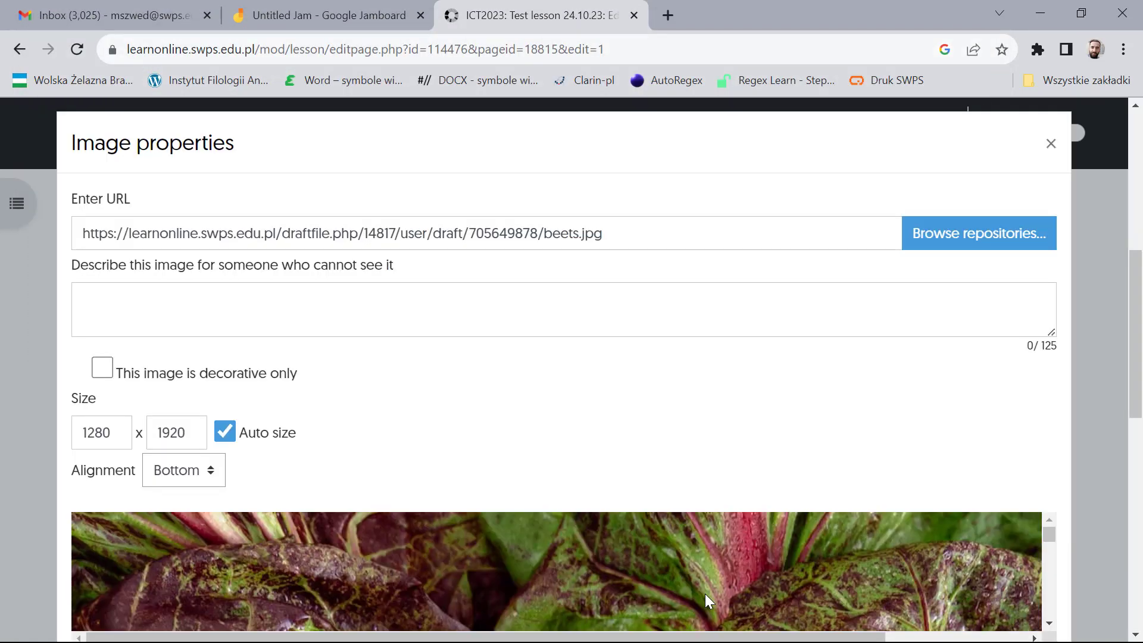
# Step: Mark the beets image as decorative only, set its width to 800 and save it into the page contents
pyautogui.click(102, 367)
pyautogui.moveTo(117, 429); pyautogui.dragTo(3, 435)
pyautogui.write('800')
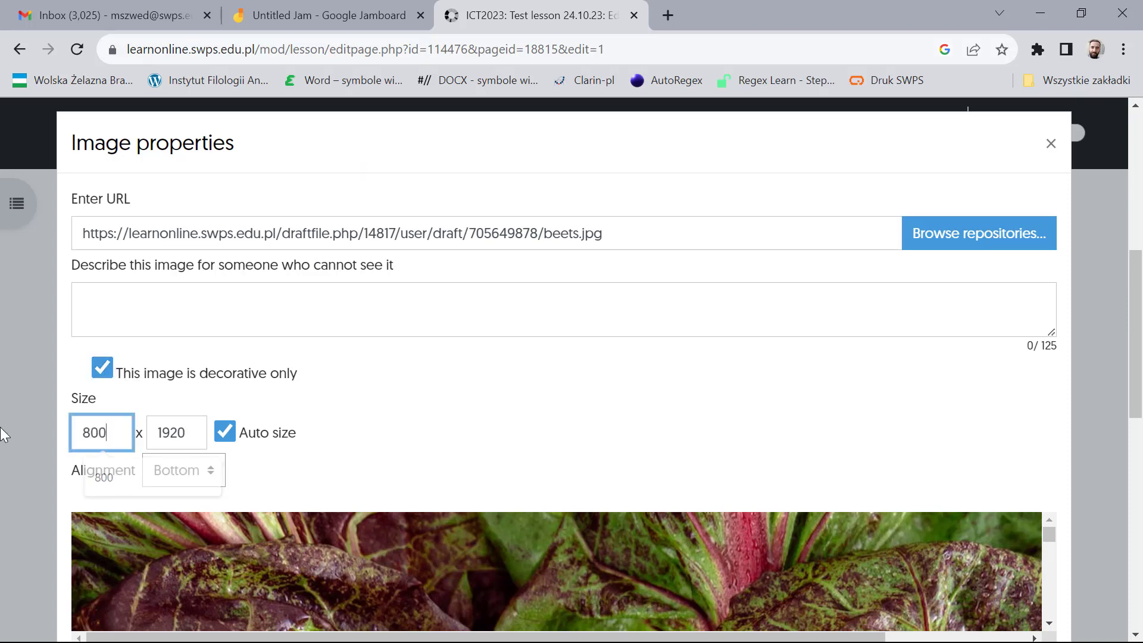
pyautogui.click(181, 428)
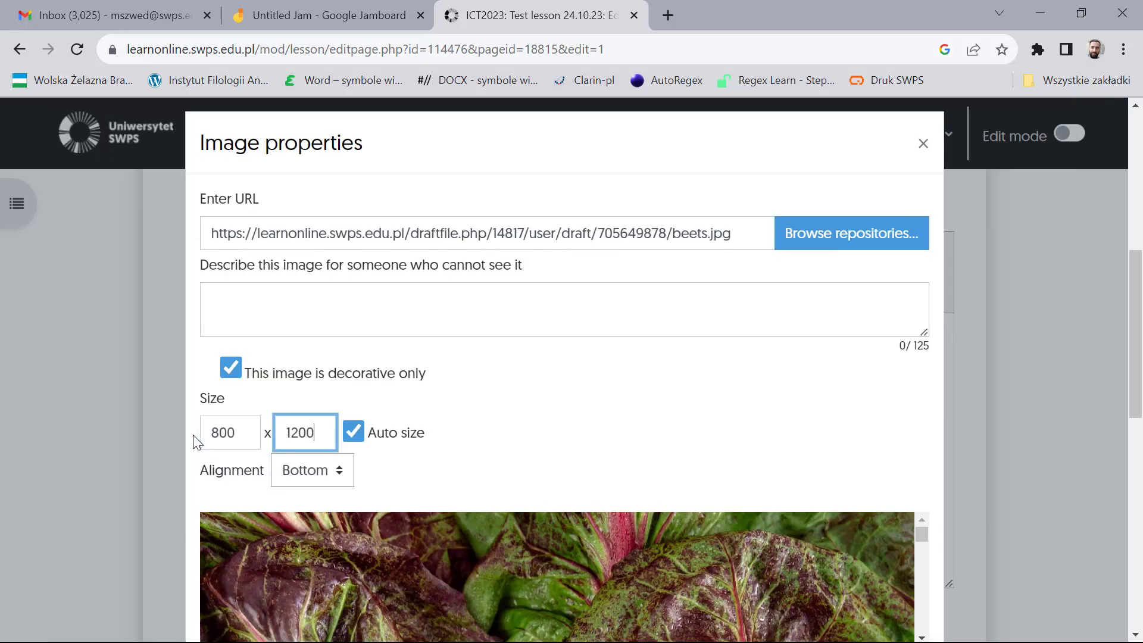
pyautogui.scroll(-10, 146, 439)
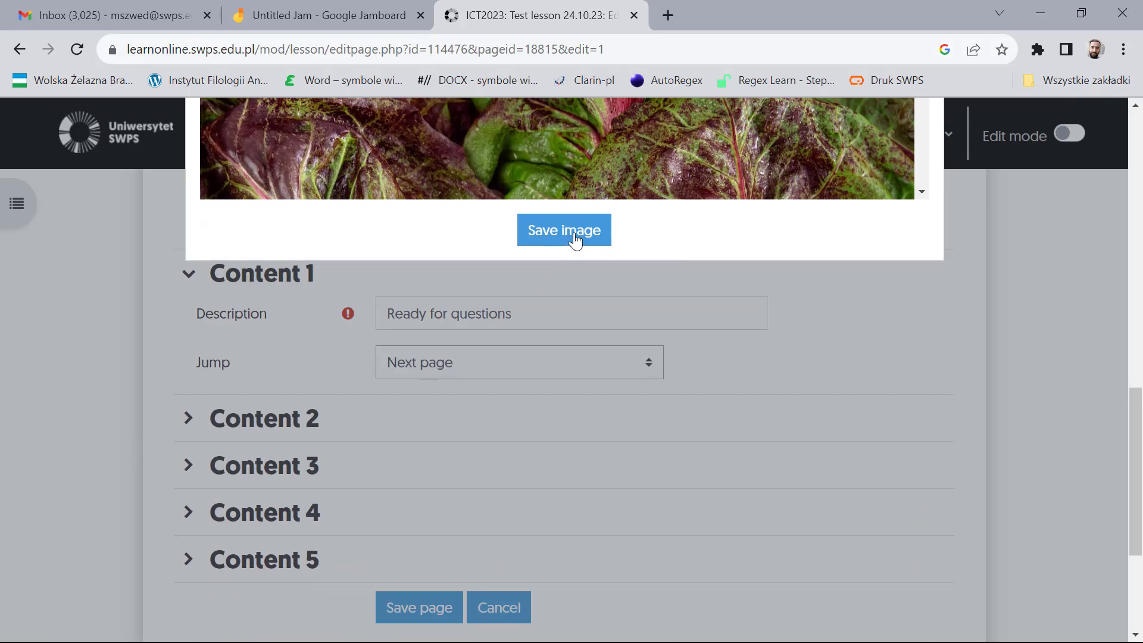
pyautogui.click(574, 238)
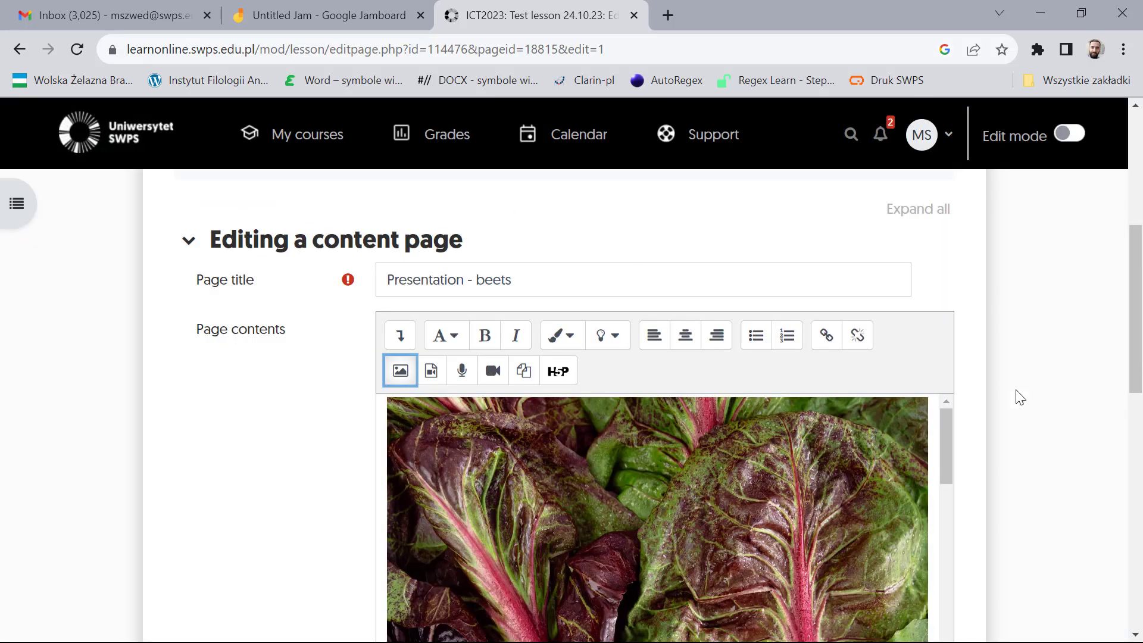
# Step: Set the "Ready for questions" jump to "Beets question", check the Content 2 jump and save the page
pyautogui.scroll(-5, 1016, 395)
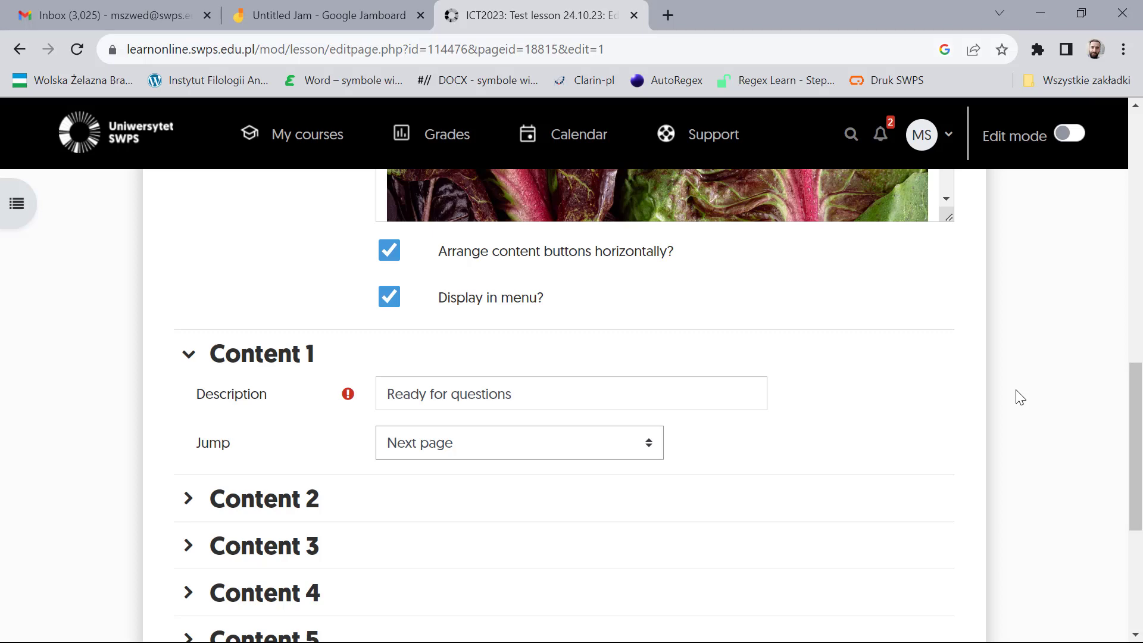
pyautogui.click(655, 445)
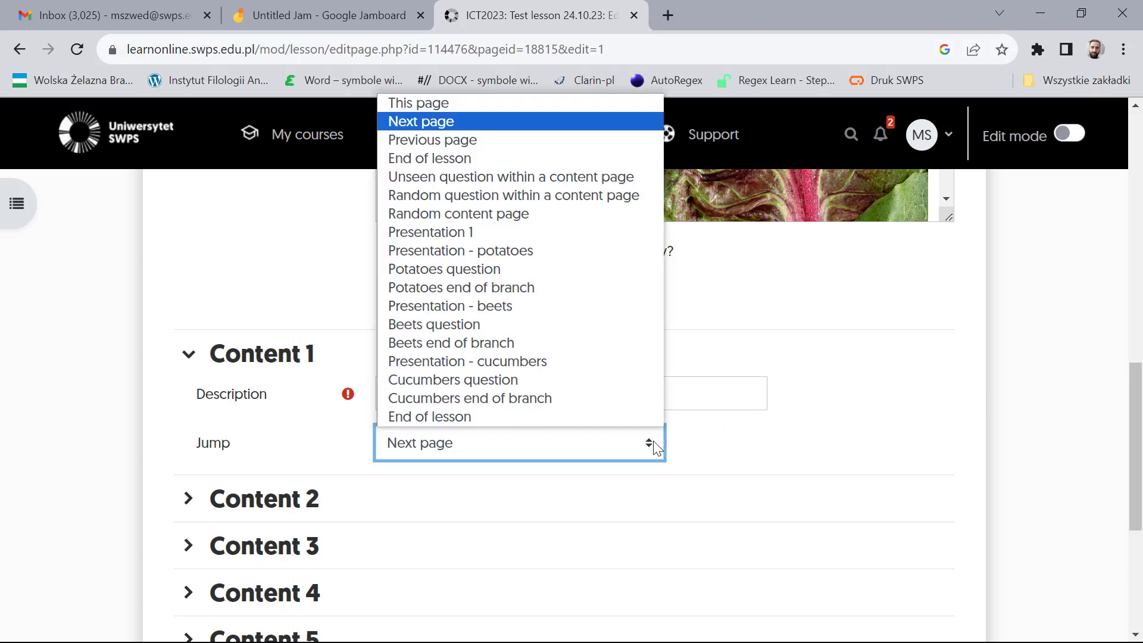
pyautogui.click(536, 326)
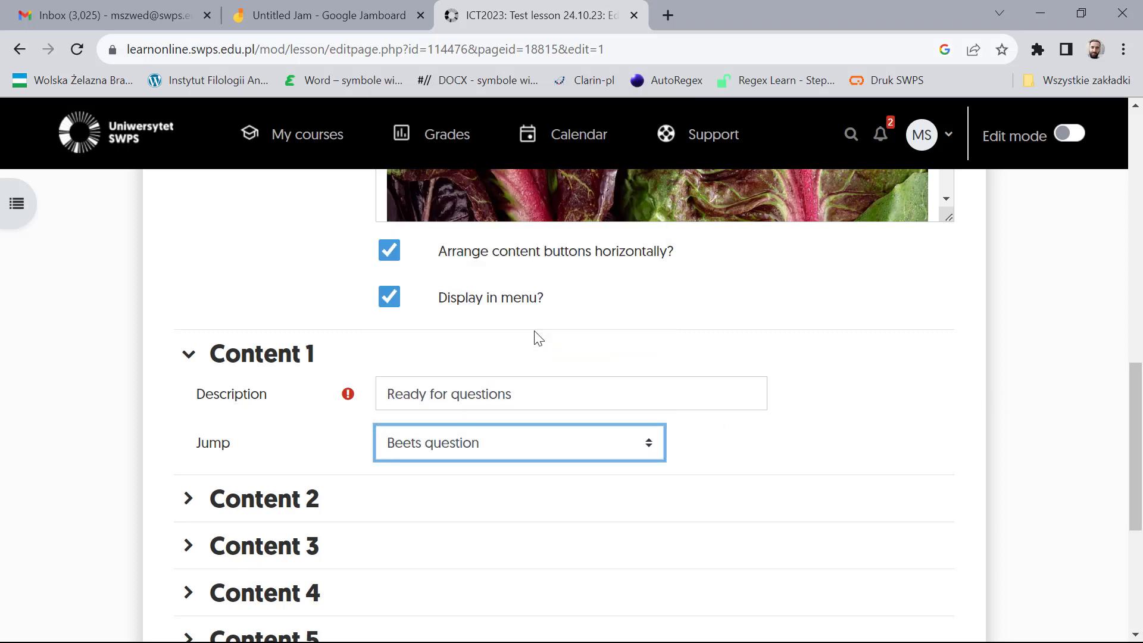
pyautogui.click(189, 499)
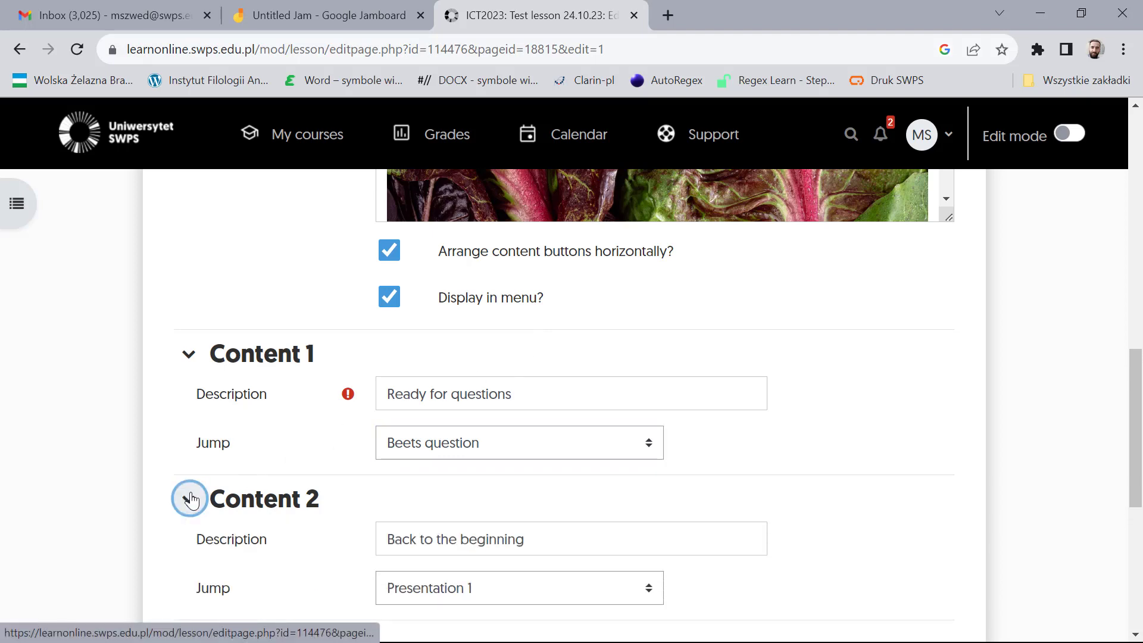
pyautogui.scroll(-6, 190, 498)
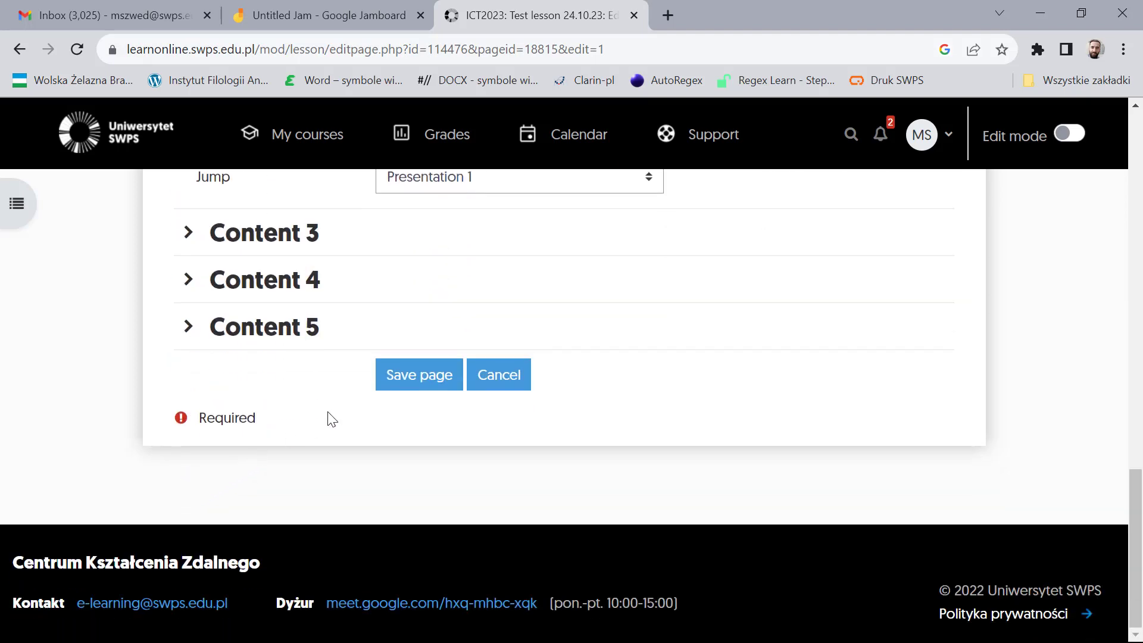
pyautogui.click(409, 377)
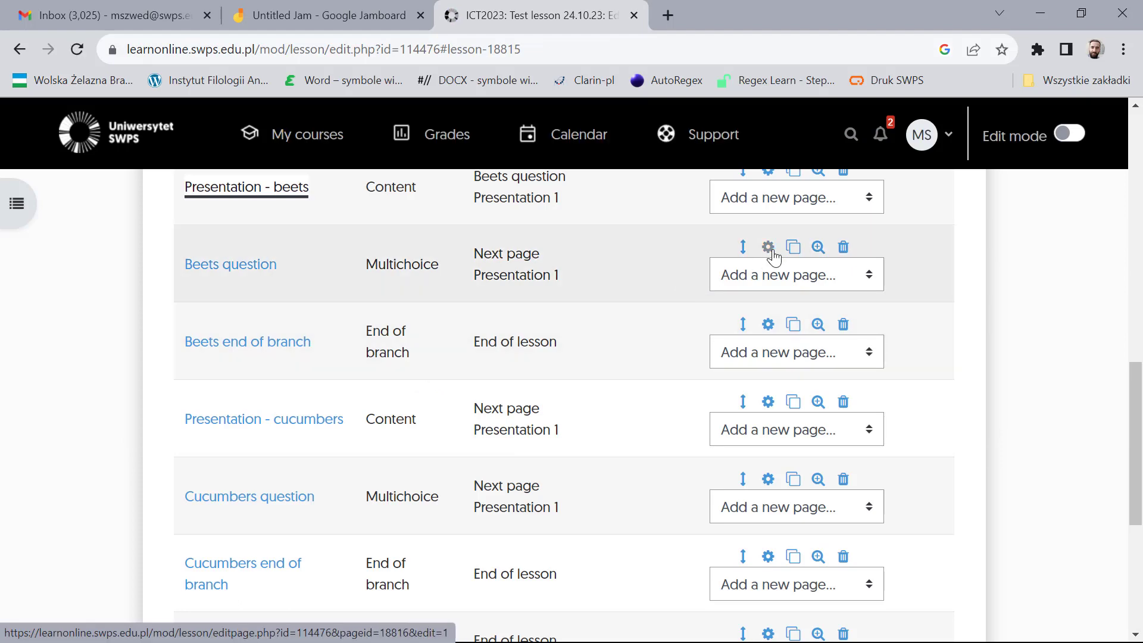
# Step: Open the "Beets question" page, check the responses, jumps and scores of both answers, and save the page
pyautogui.click(773, 252)
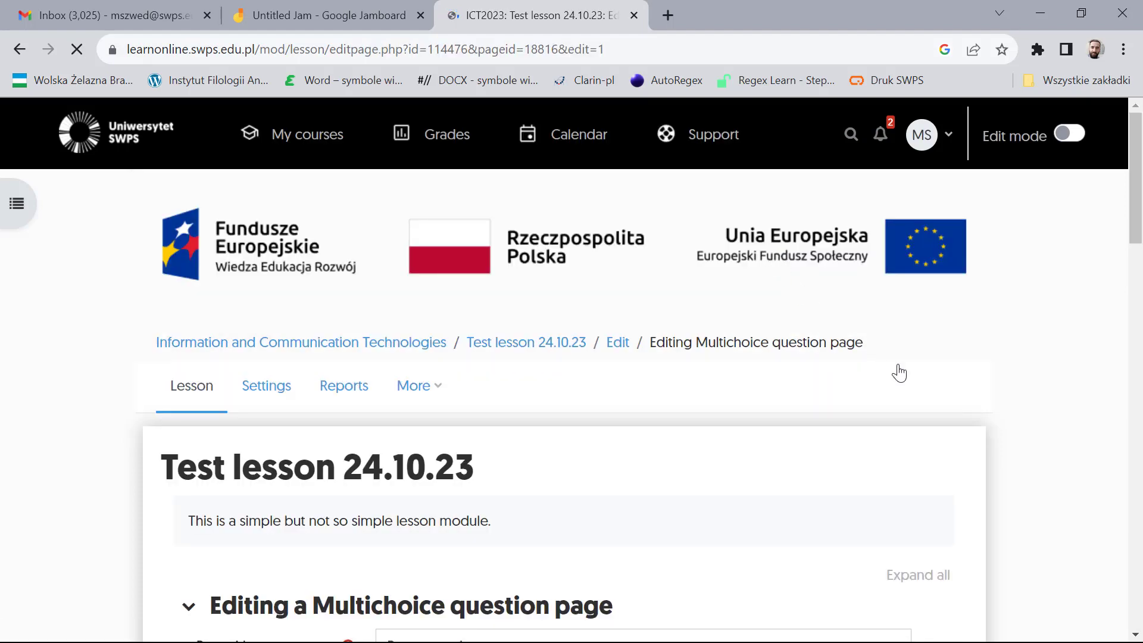
pyautogui.scroll(-5, 996, 418)
pyautogui.scroll(-5, 996, 418)
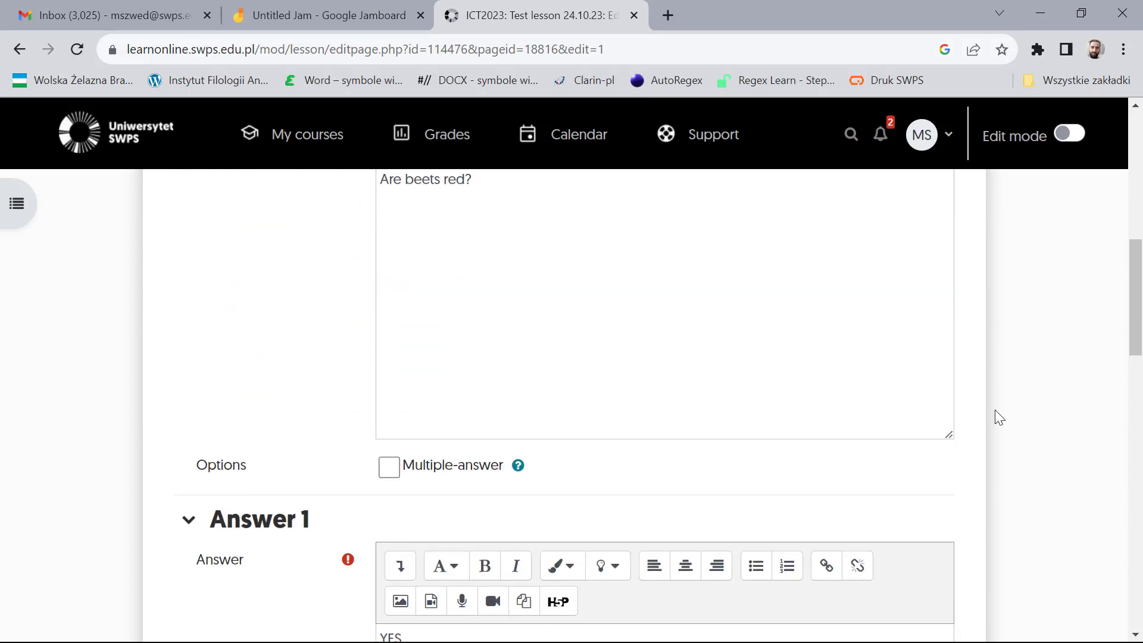
pyautogui.scroll(-5, 995, 411)
pyautogui.scroll(-5, 995, 411)
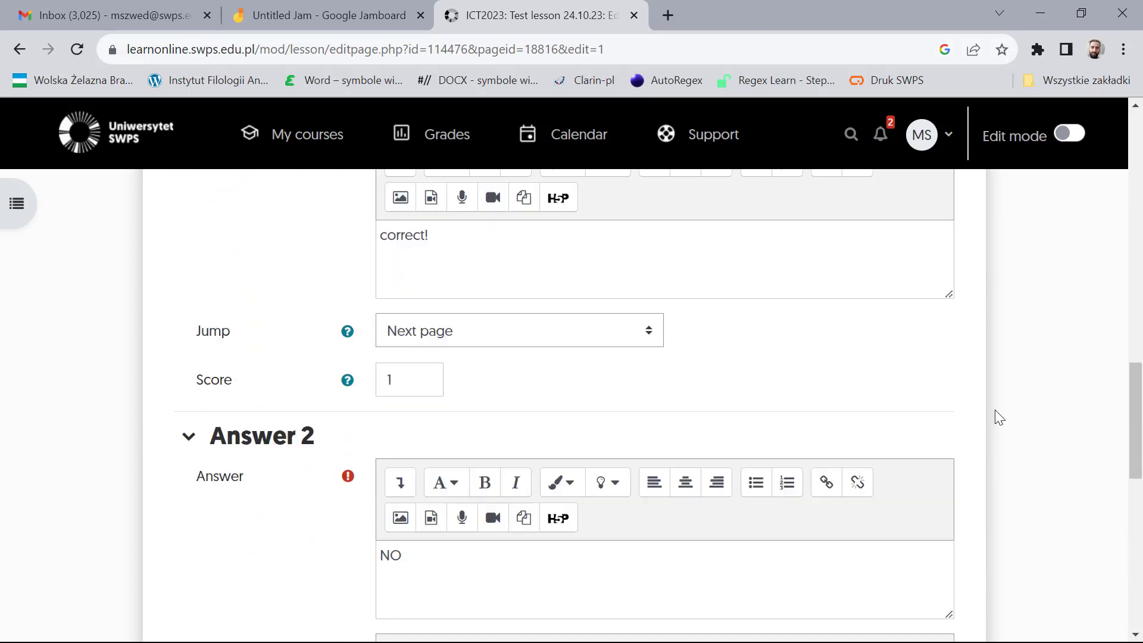
pyautogui.scroll(-5, 999, 416)
pyautogui.scroll(-5, 999, 417)
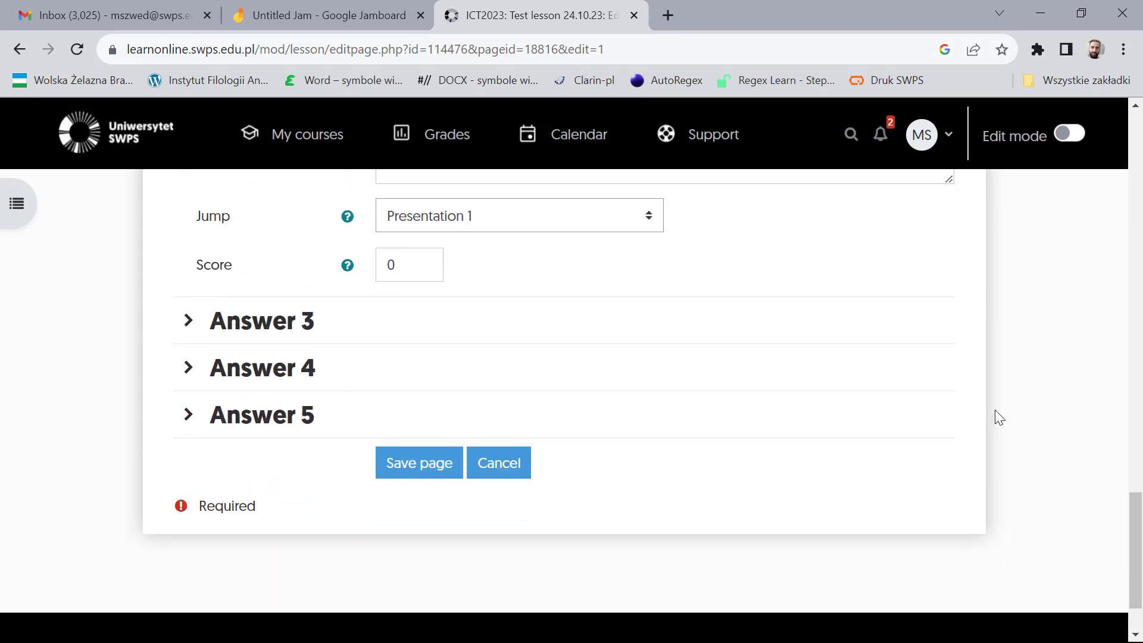
pyautogui.click(397, 462)
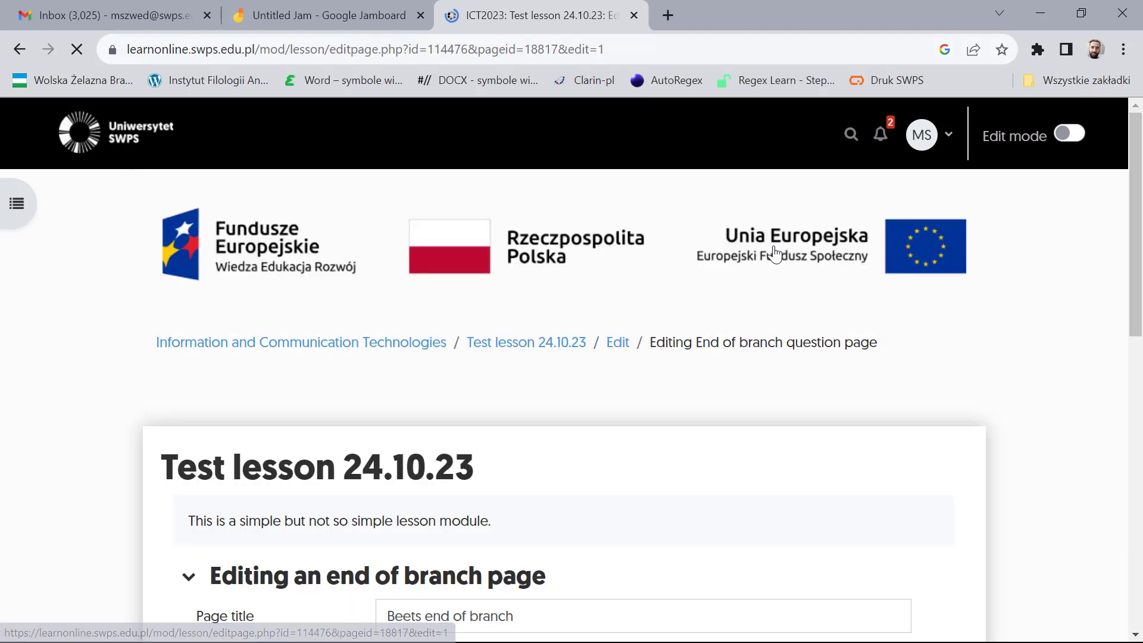
# Step: Check the jump on the "Beets end of branch" page and save the page
pyautogui.scroll(-4, 975, 489)
pyautogui.scroll(-7, 976, 491)
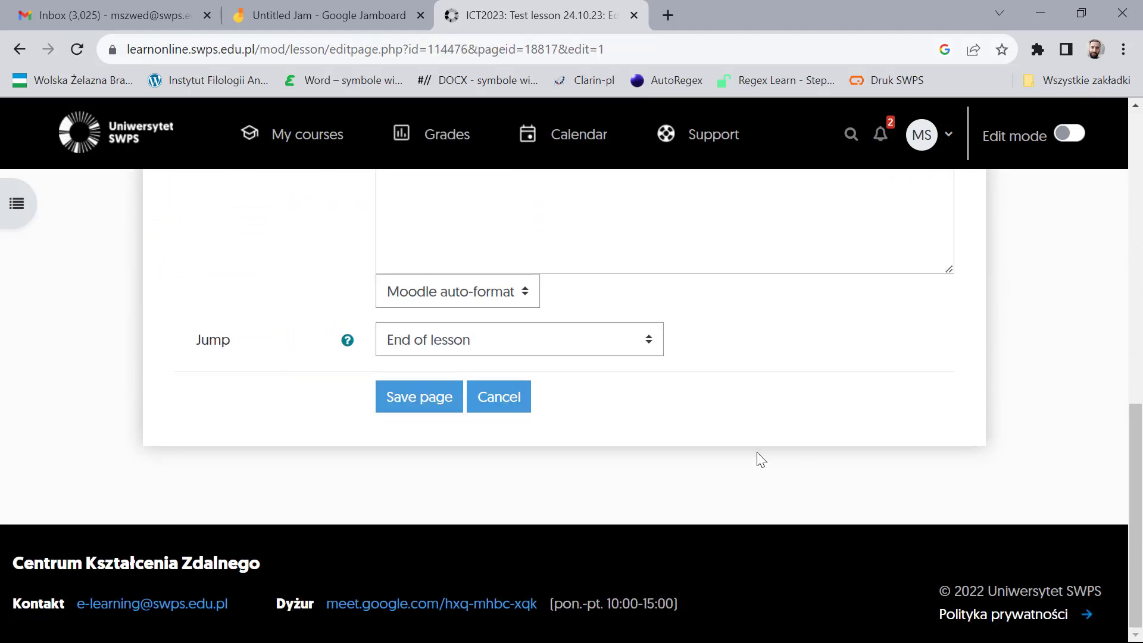
pyautogui.click(441, 400)
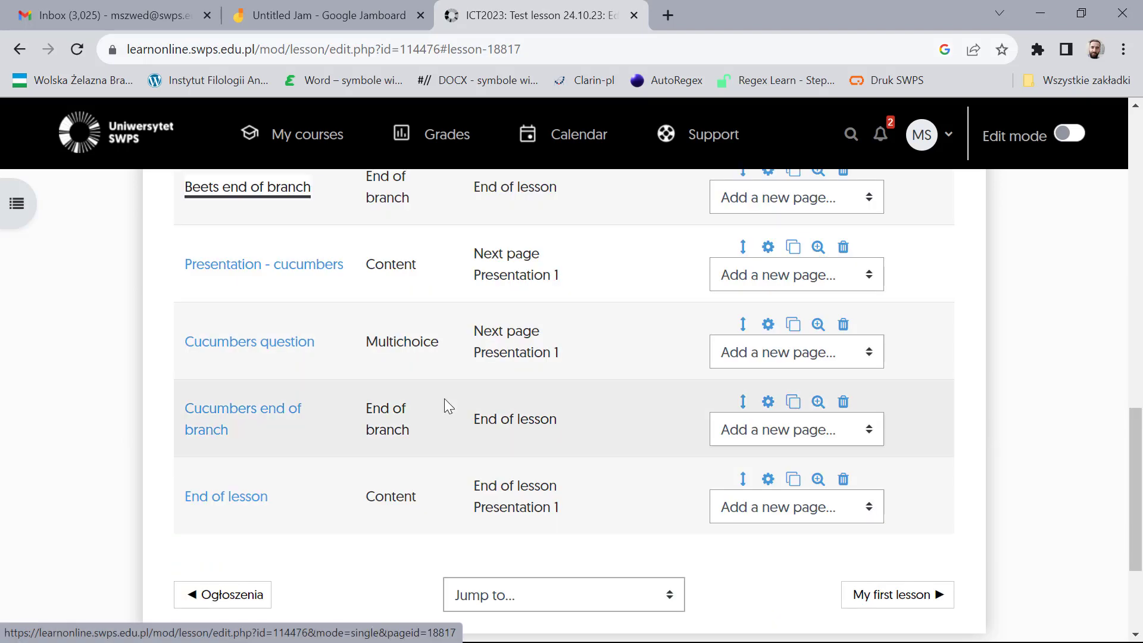
# Step: On the "Presentation - cucumbers" page, set the "Ready for questions" jump to "Cucumbers question", check Content 2 and save the page
pyautogui.click(767, 250)
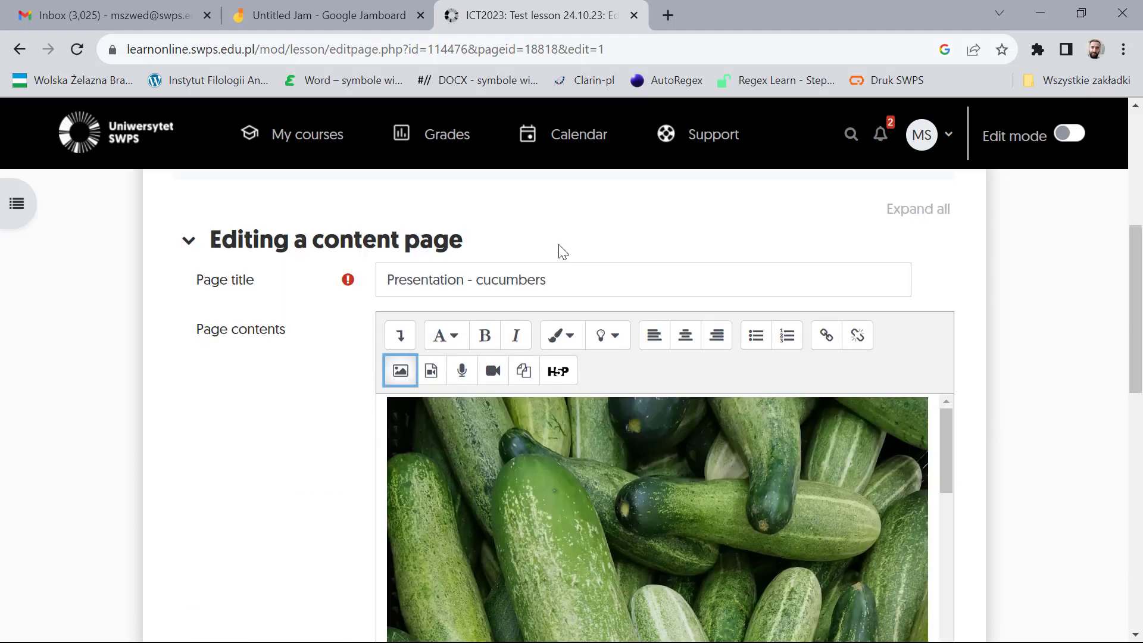
pyautogui.scroll(-7, 562, 250)
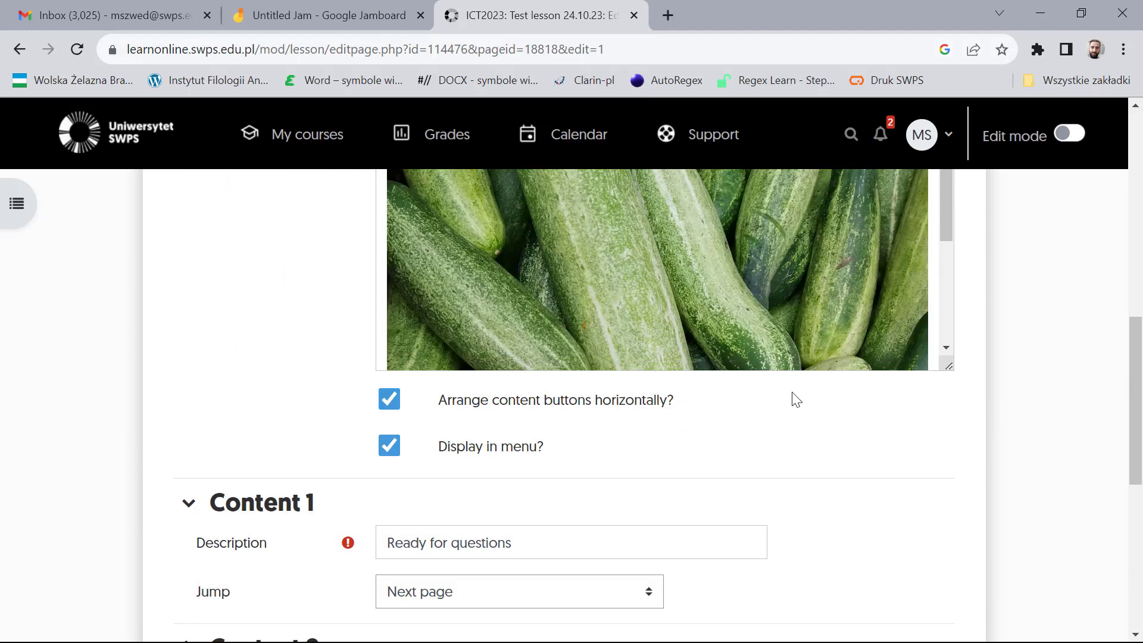
pyautogui.scroll(-2, 795, 399)
pyautogui.click(651, 443)
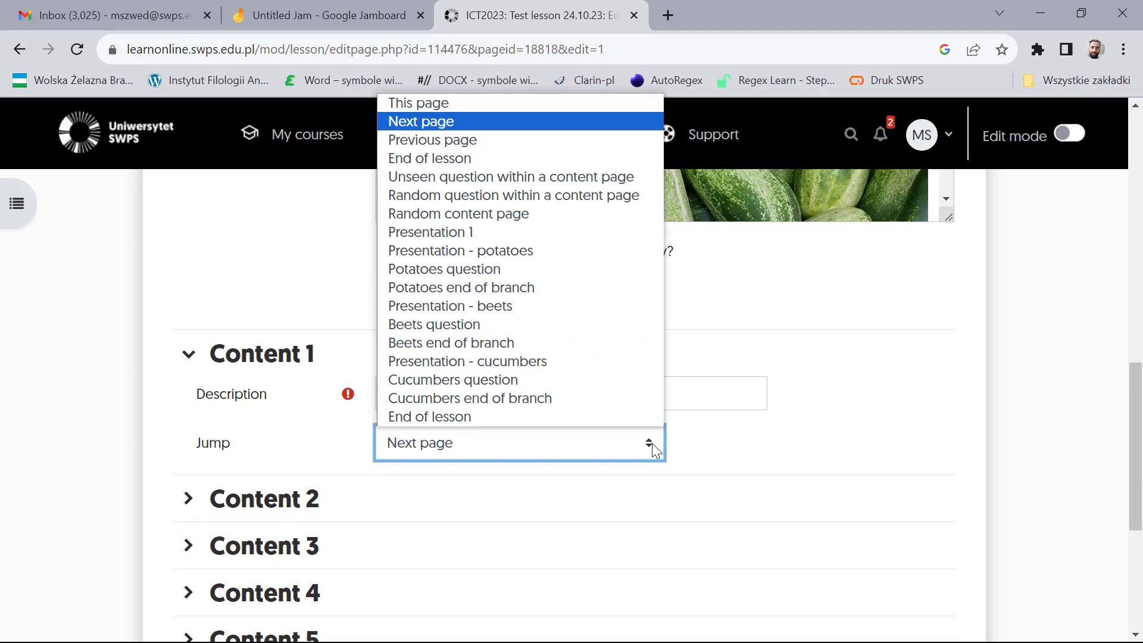
pyautogui.click(562, 381)
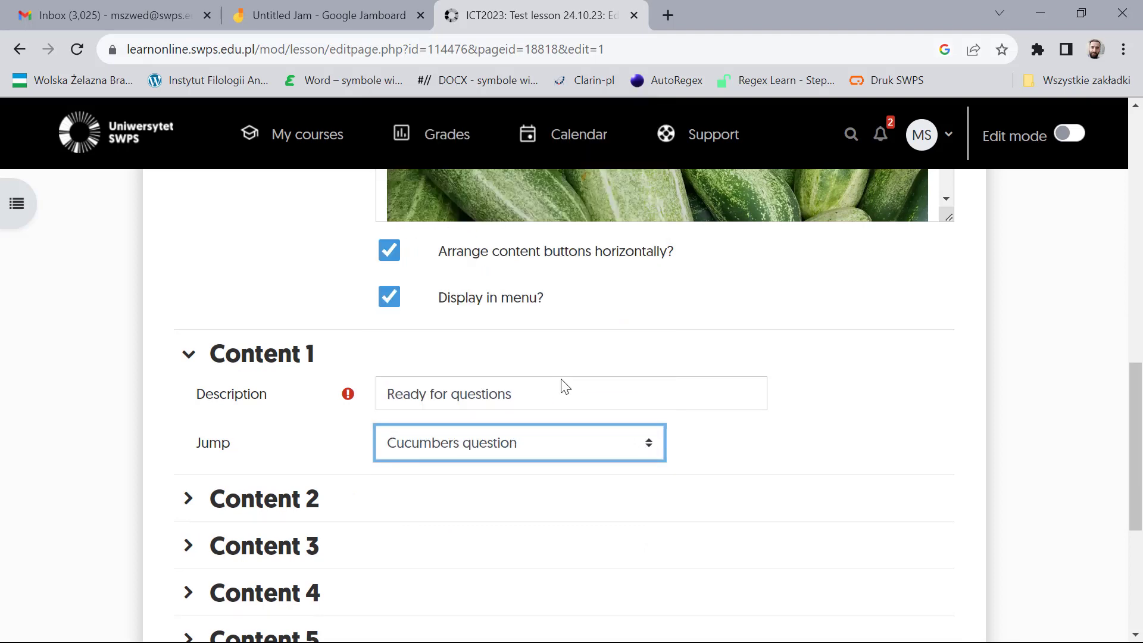
pyautogui.click(182, 500)
pyautogui.scroll(-5, 181, 500)
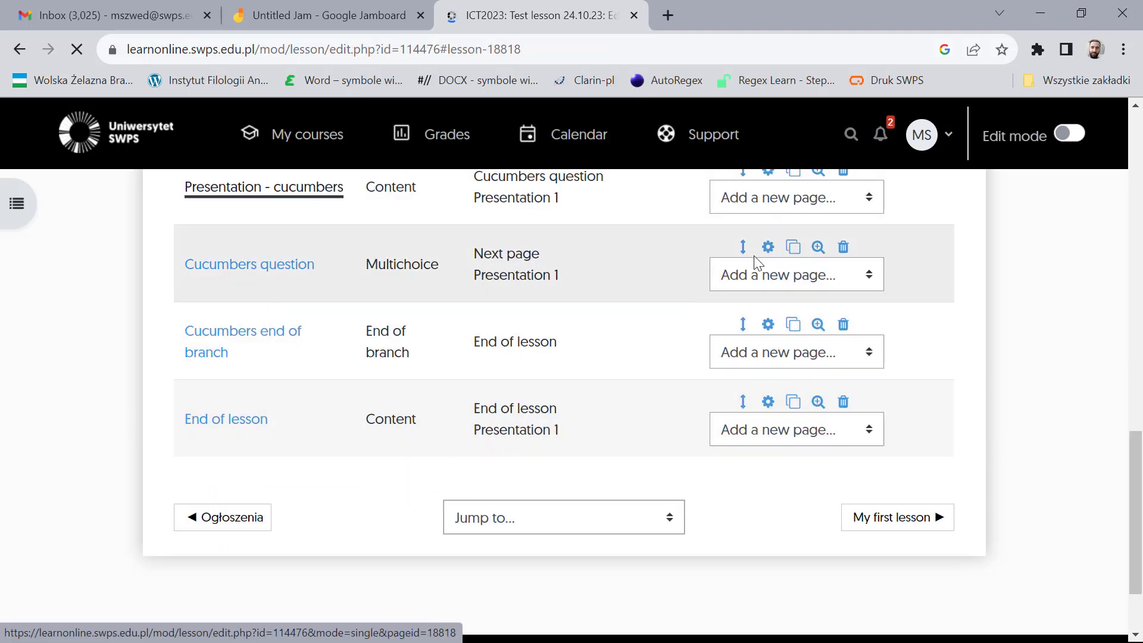
# Step: Open the "Cucumbers question" page, check the responses, jumps and scores of both answers, and save the page
pyautogui.click(767, 248)
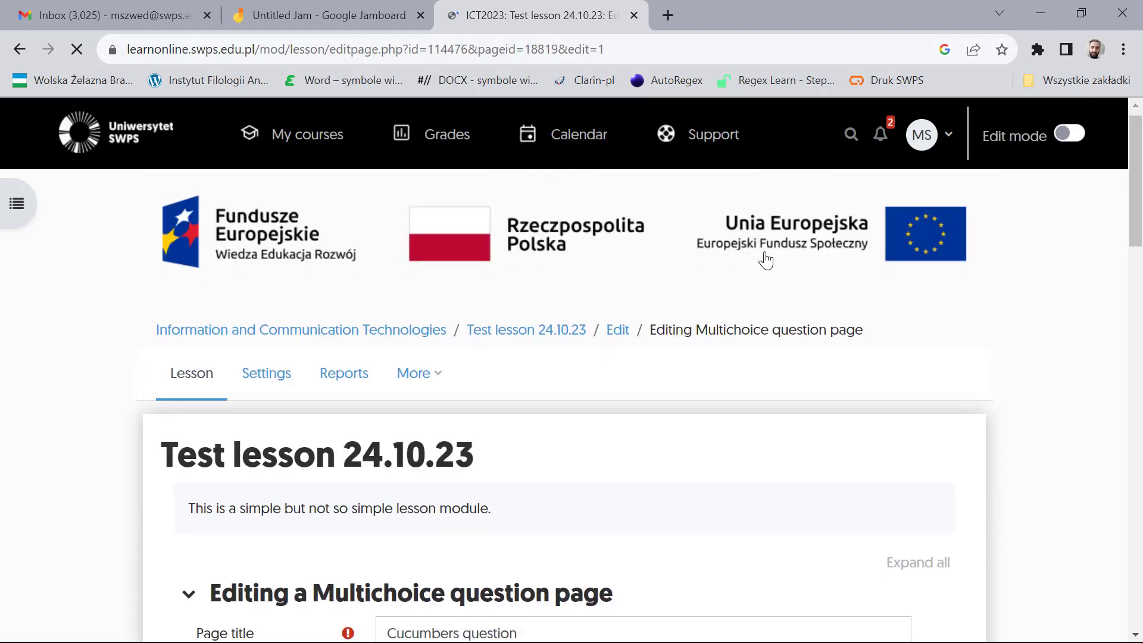
pyautogui.scroll(-5, 771, 261)
pyautogui.scroll(-10, 773, 260)
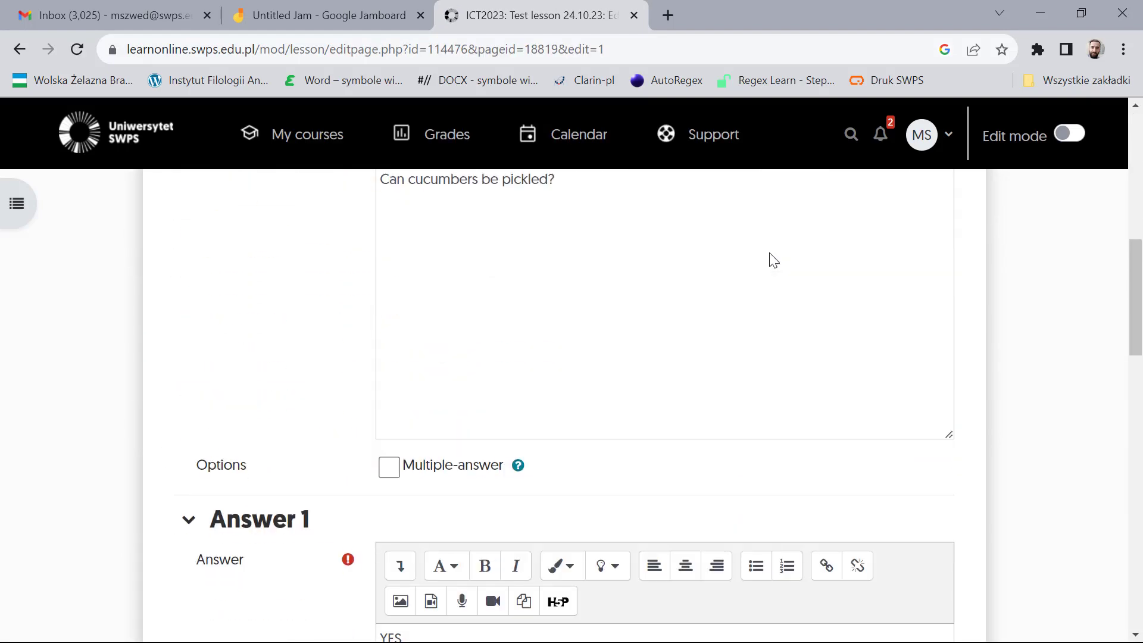
pyautogui.scroll(-10, 773, 257)
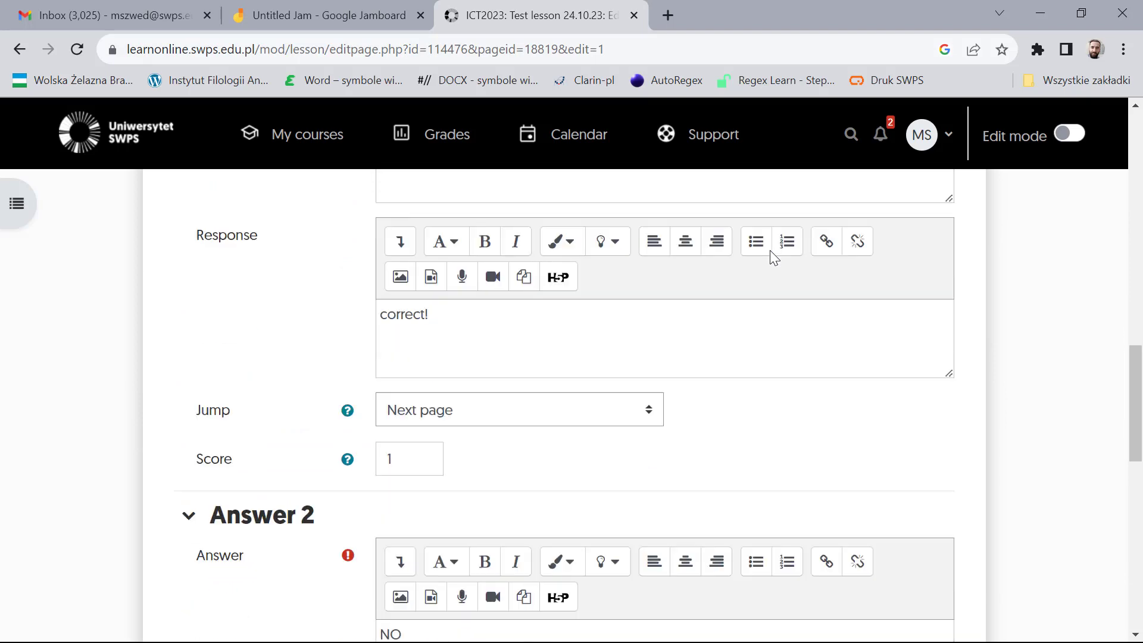
pyautogui.scroll(-5, 773, 258)
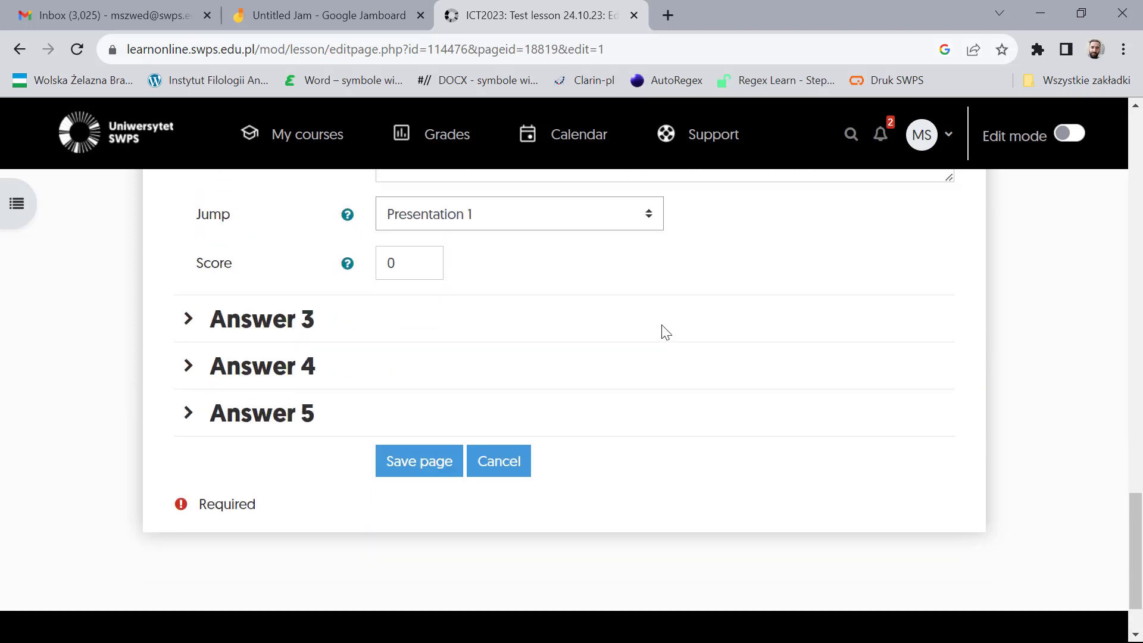
pyautogui.click(454, 461)
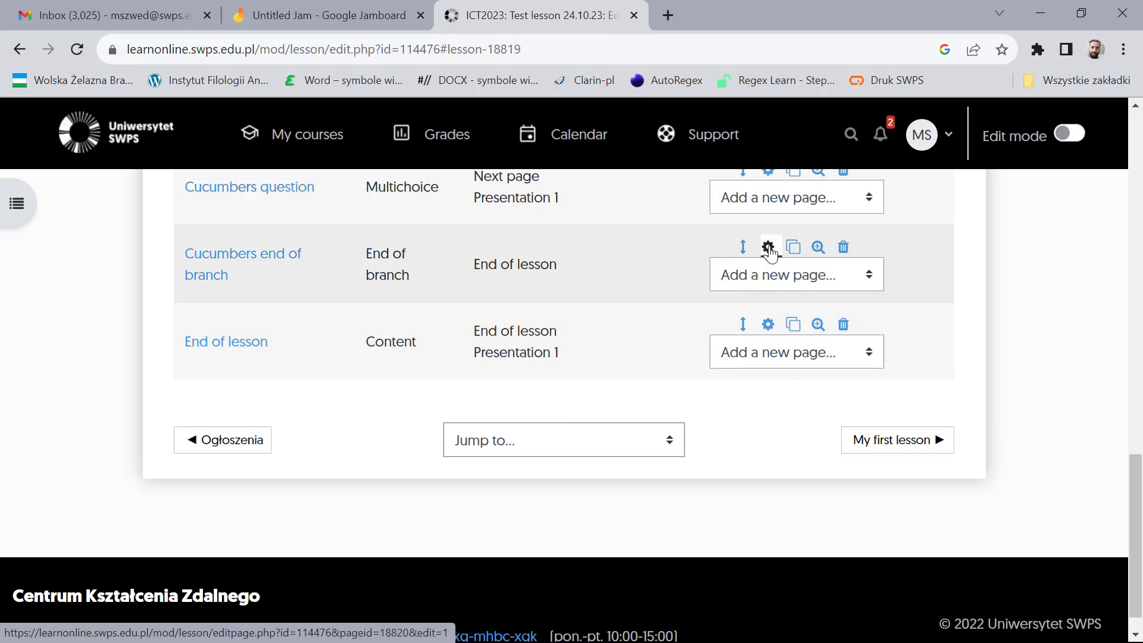
# Step: Open the "Cucumbers end of branch" page, check its jump and save the page
pyautogui.click(767, 246)
pyautogui.scroll(-10, 770, 254)
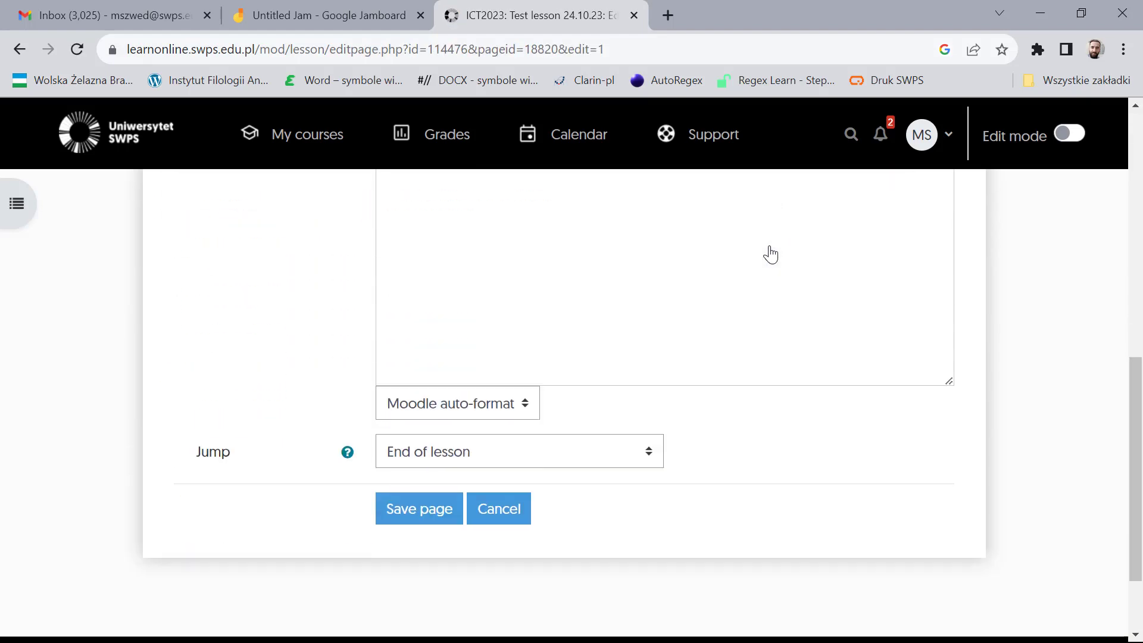
pyautogui.click(447, 507)
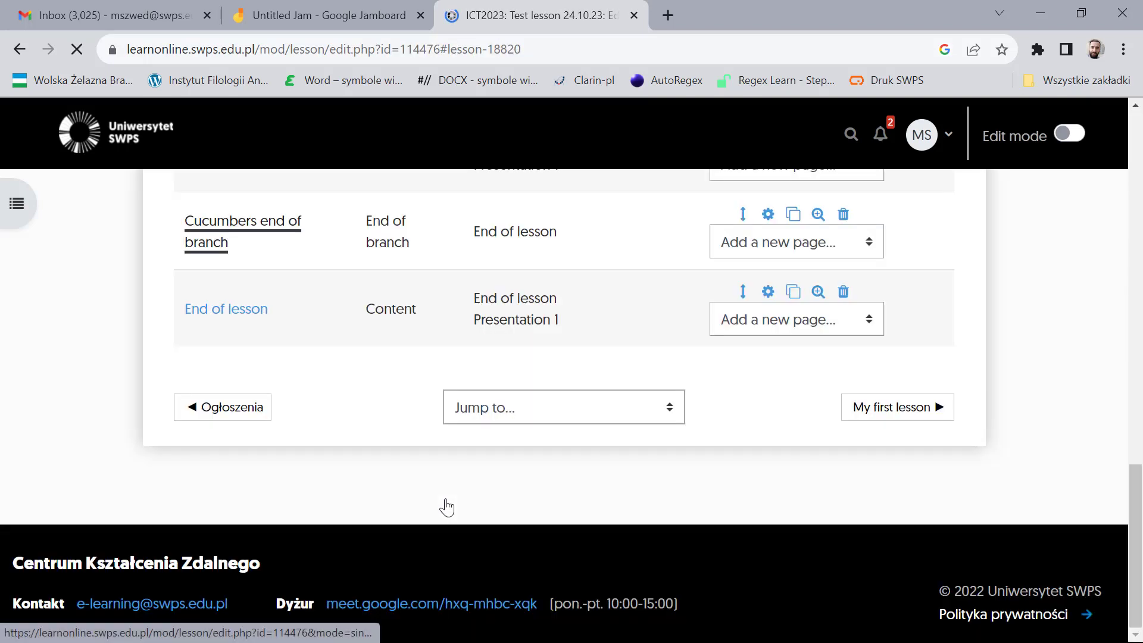
# Step: Open the "End of lesson" page, check the descriptions and jumps of Content 1 and Content 2, and save the page
pyautogui.click(768, 291)
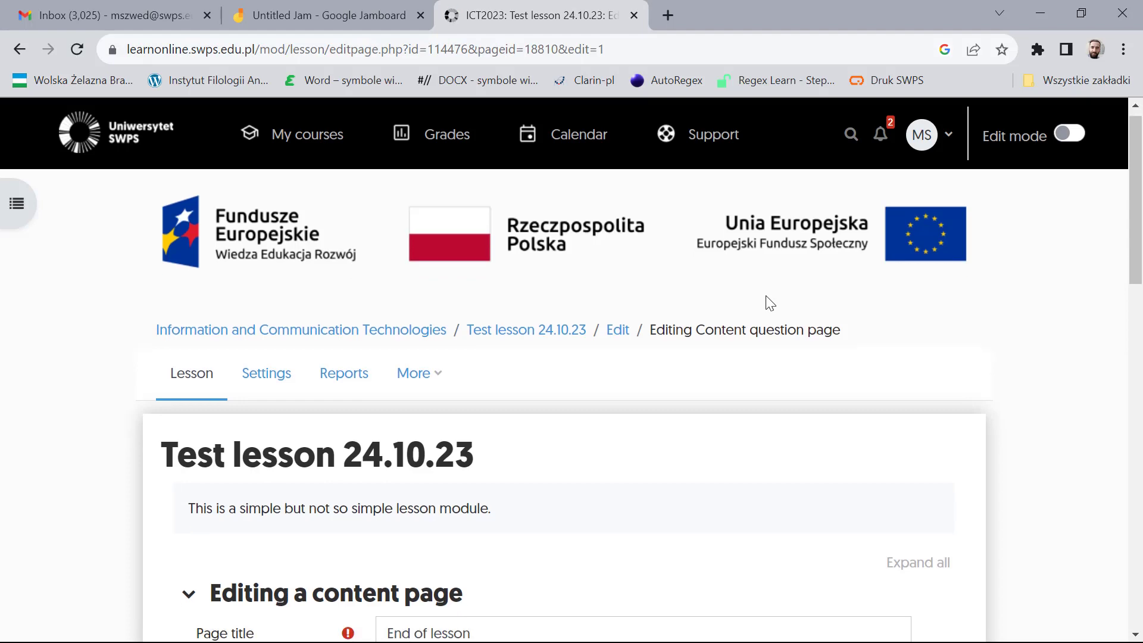
pyautogui.scroll(-5, 771, 300)
pyautogui.scroll(-5, 774, 295)
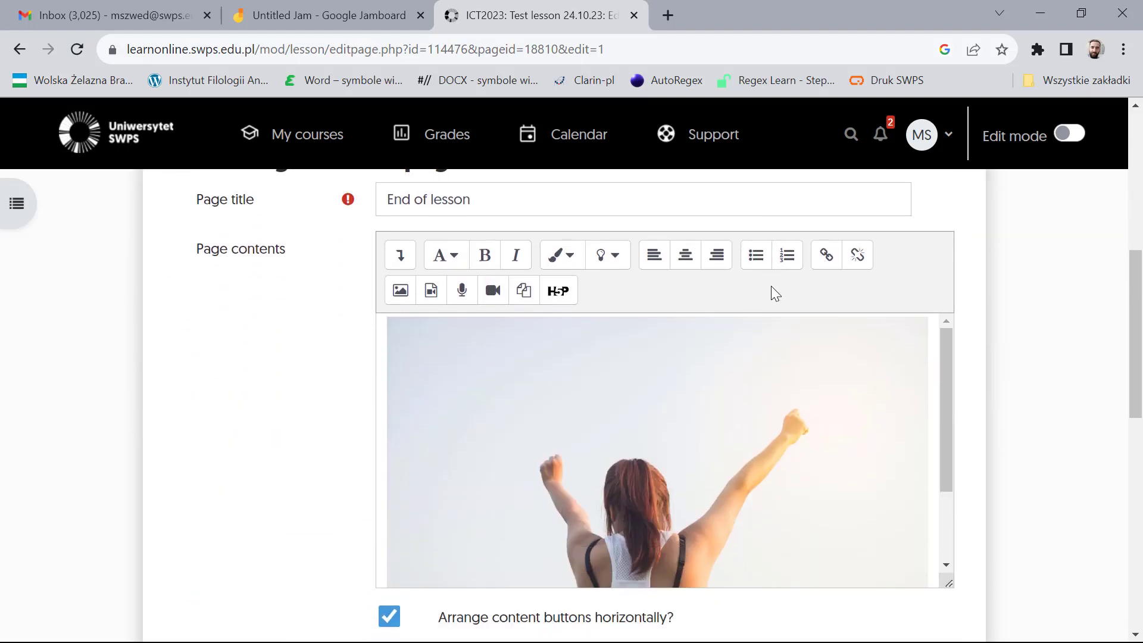
pyautogui.scroll(-7, 771, 291)
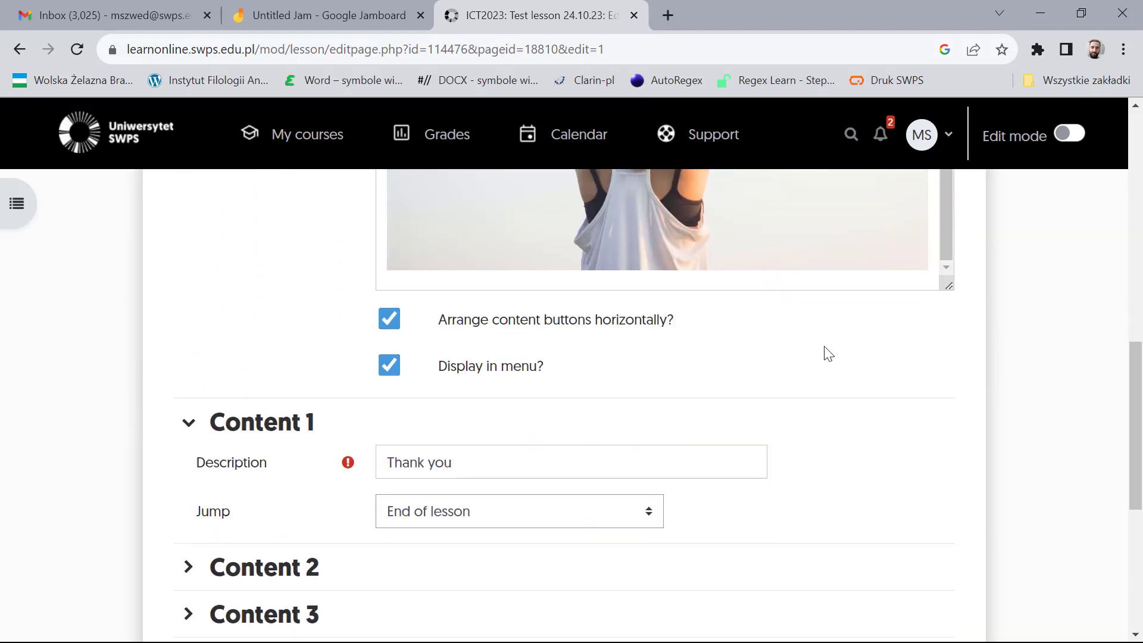
pyautogui.click(186, 418)
pyautogui.scroll(-3, 833, 467)
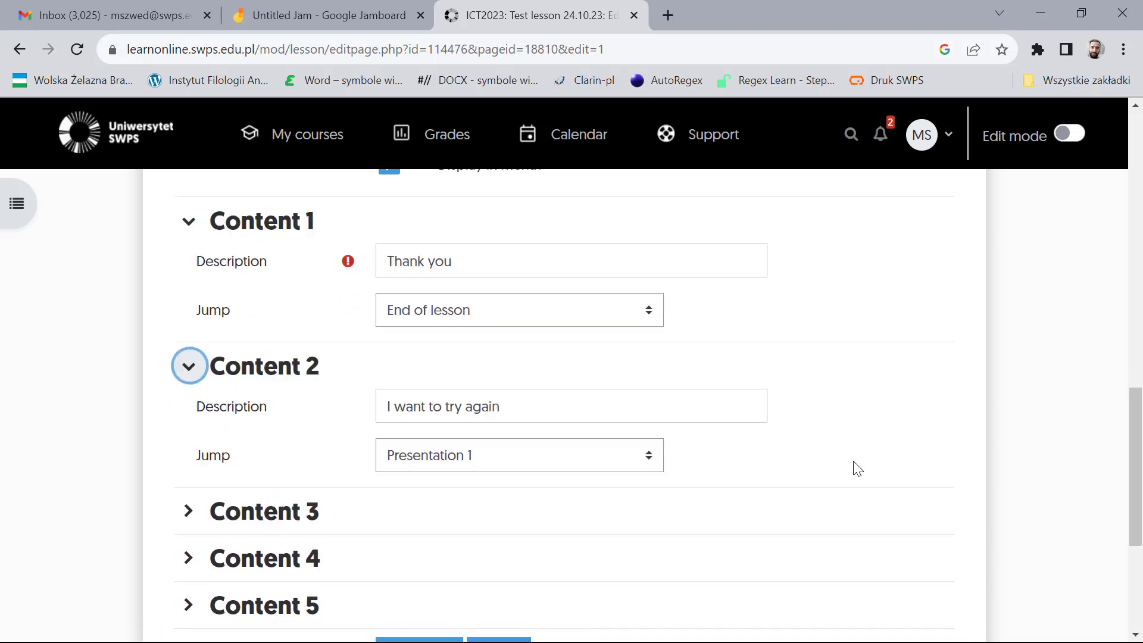
pyautogui.click(441, 563)
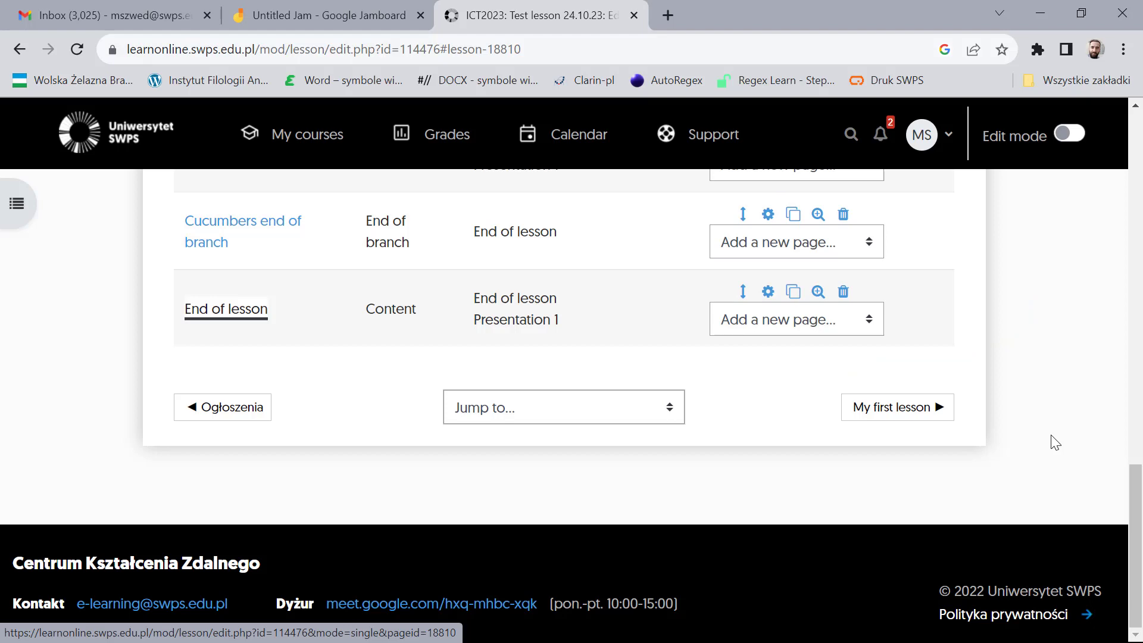
# Step: Preview the lesson from the "Presentation 1" page and look through its image and choice options
pyautogui.scroll(5, 1055, 443)
pyautogui.scroll(5, 1055, 440)
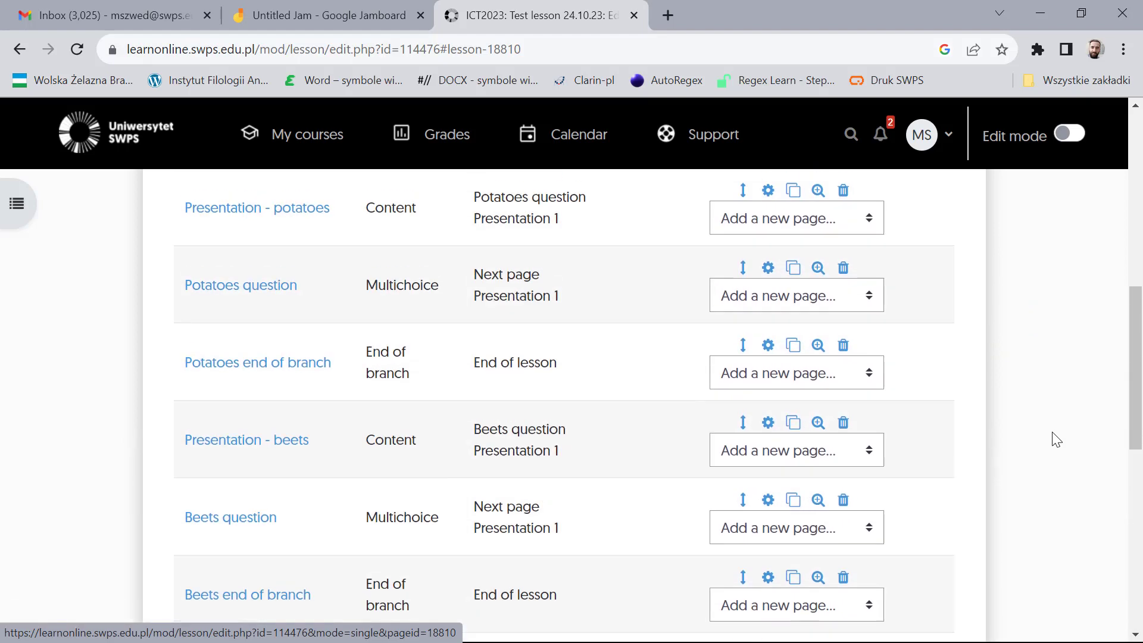
pyautogui.scroll(5, 1055, 435)
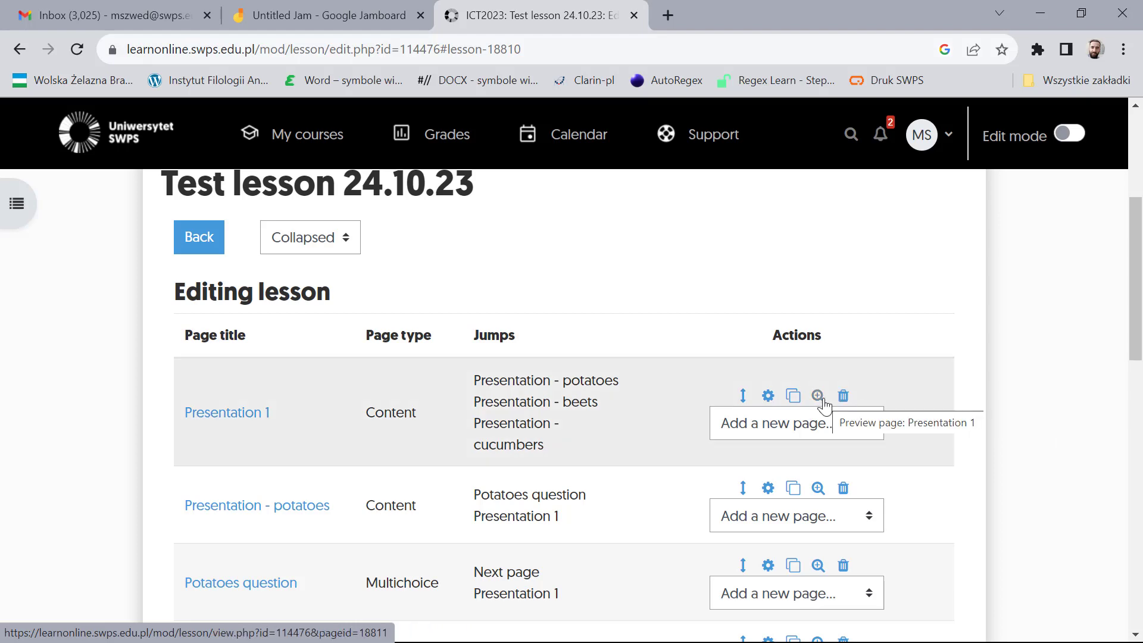
pyautogui.click(821, 399)
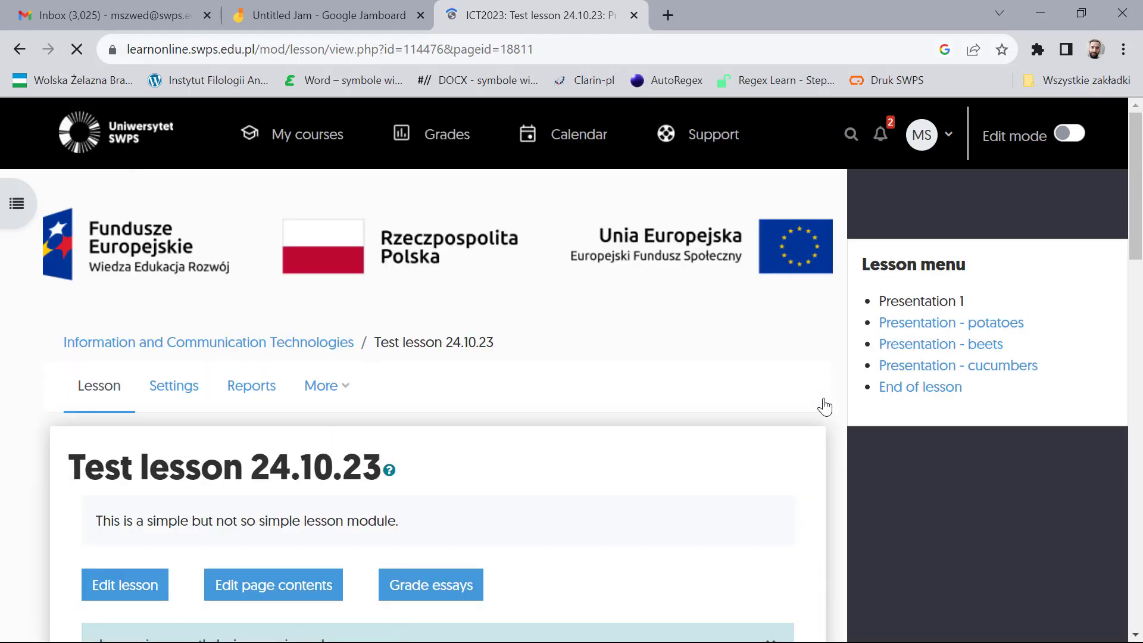
pyautogui.scroll(-5, 824, 407)
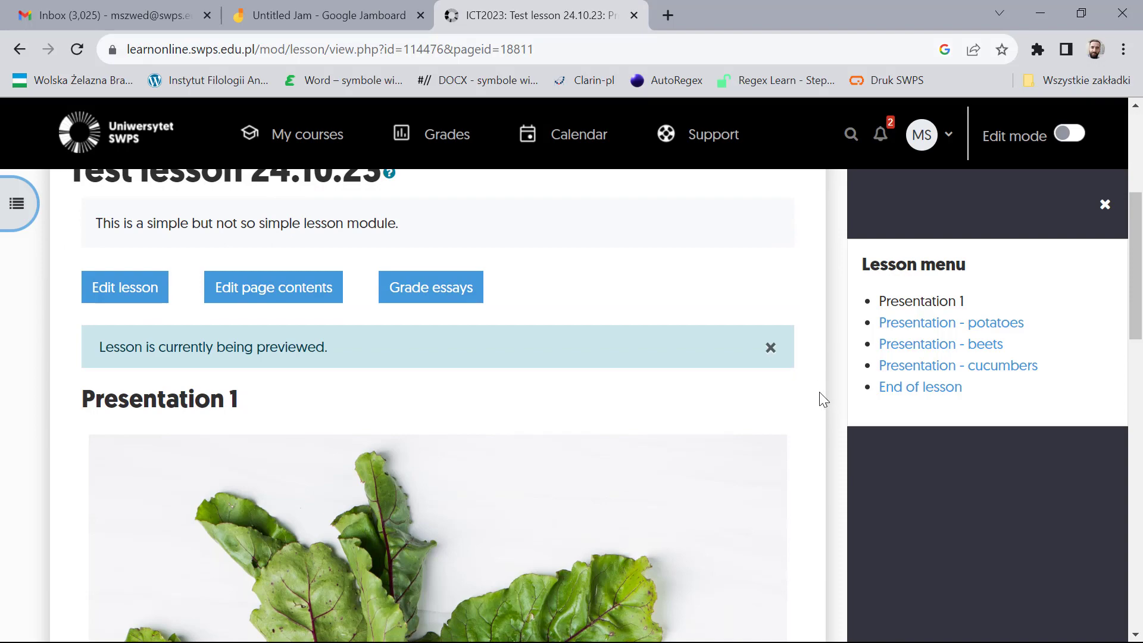
pyautogui.scroll(-7, 821, 394)
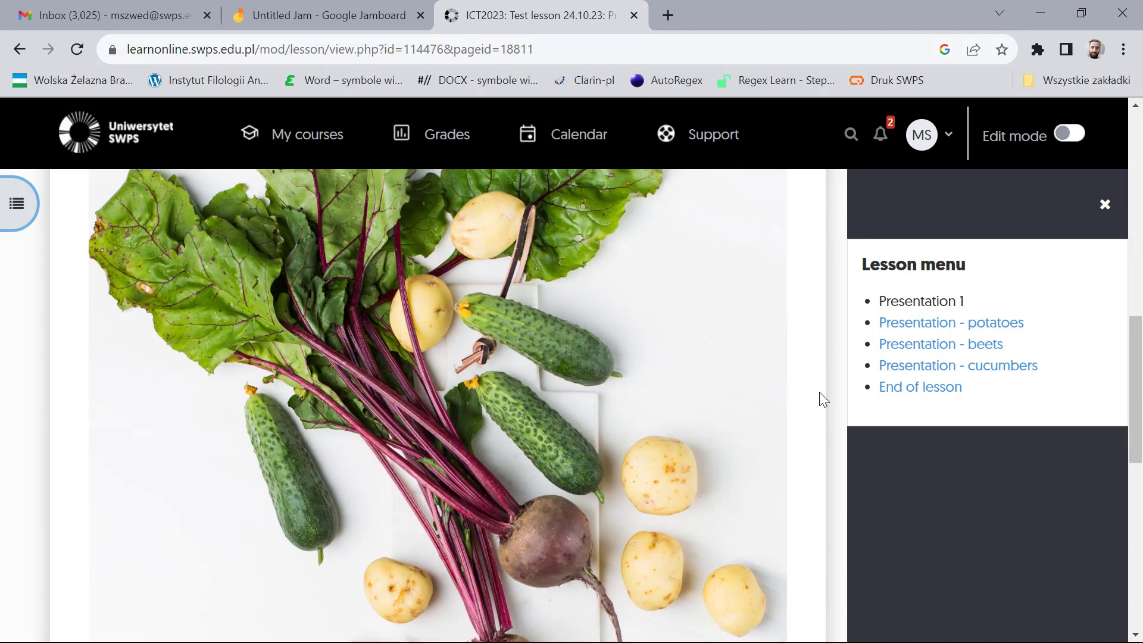
pyautogui.scroll(-6, 819, 393)
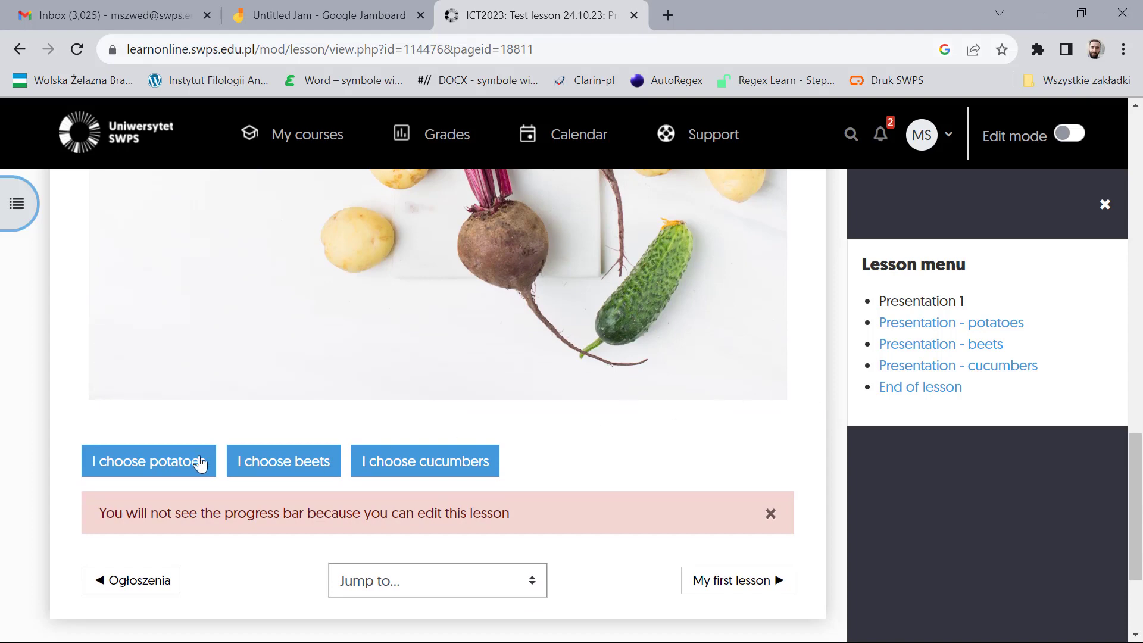
# Step: Choose potatoes in the lesson preview, look through the potatoes presentation and proceed to its question
pyautogui.click(153, 460)
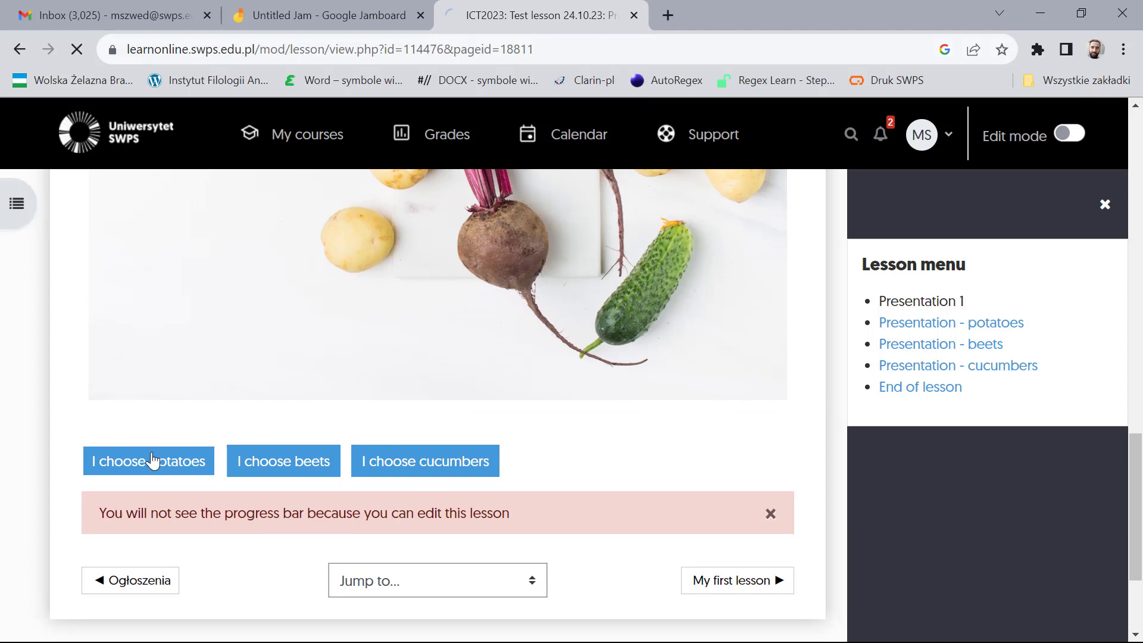
pyautogui.scroll(-9, 152, 458)
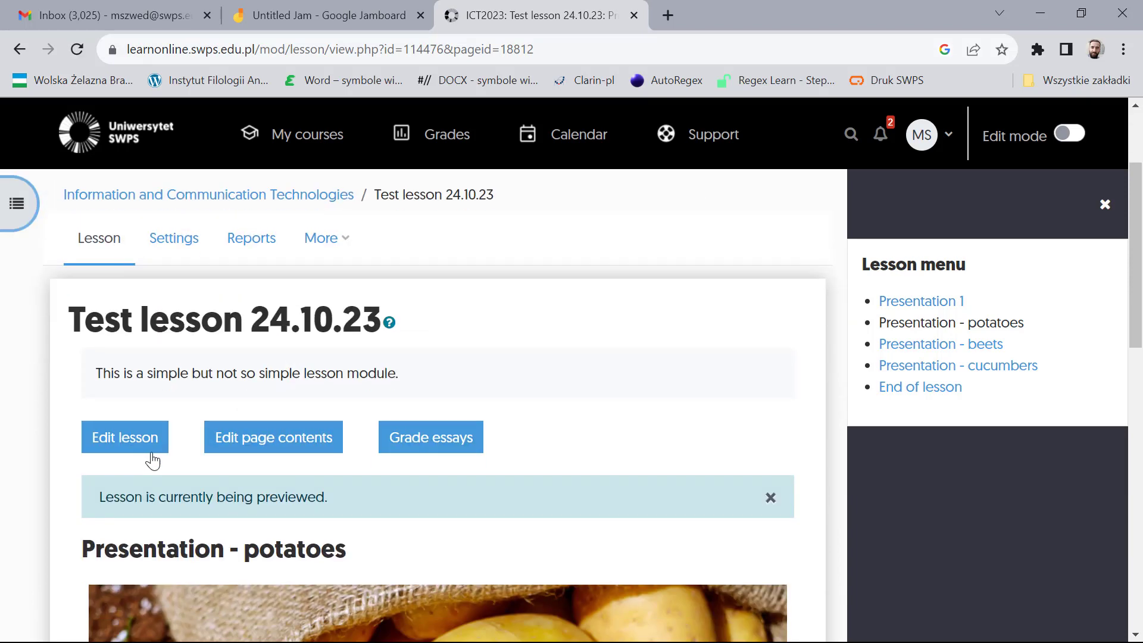
pyautogui.scroll(-4, 146, 455)
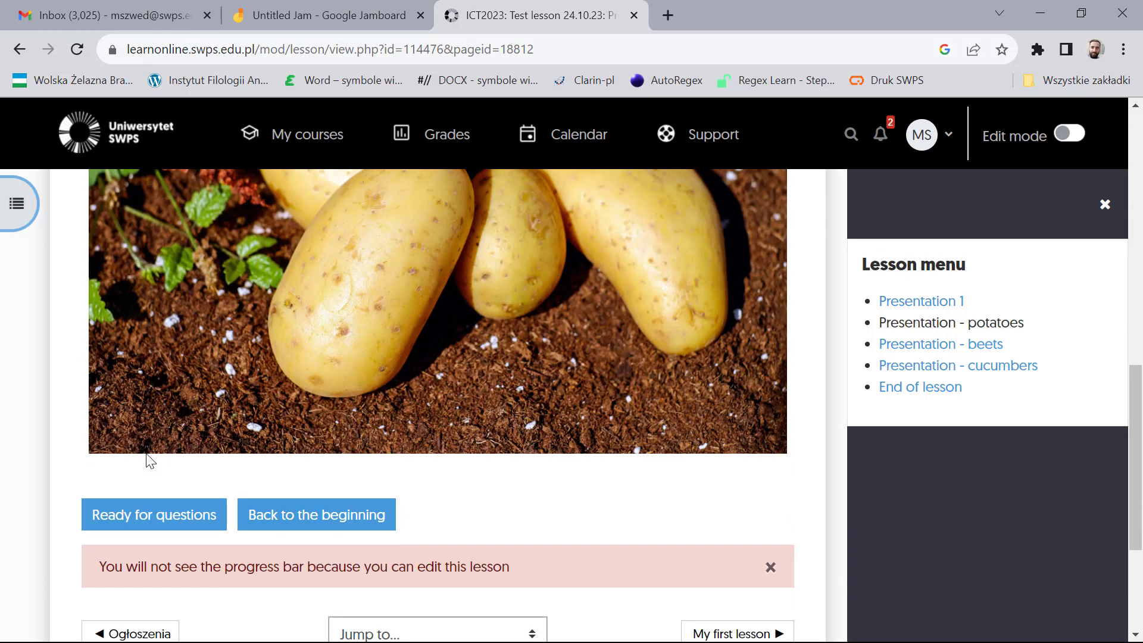
pyautogui.click(165, 521)
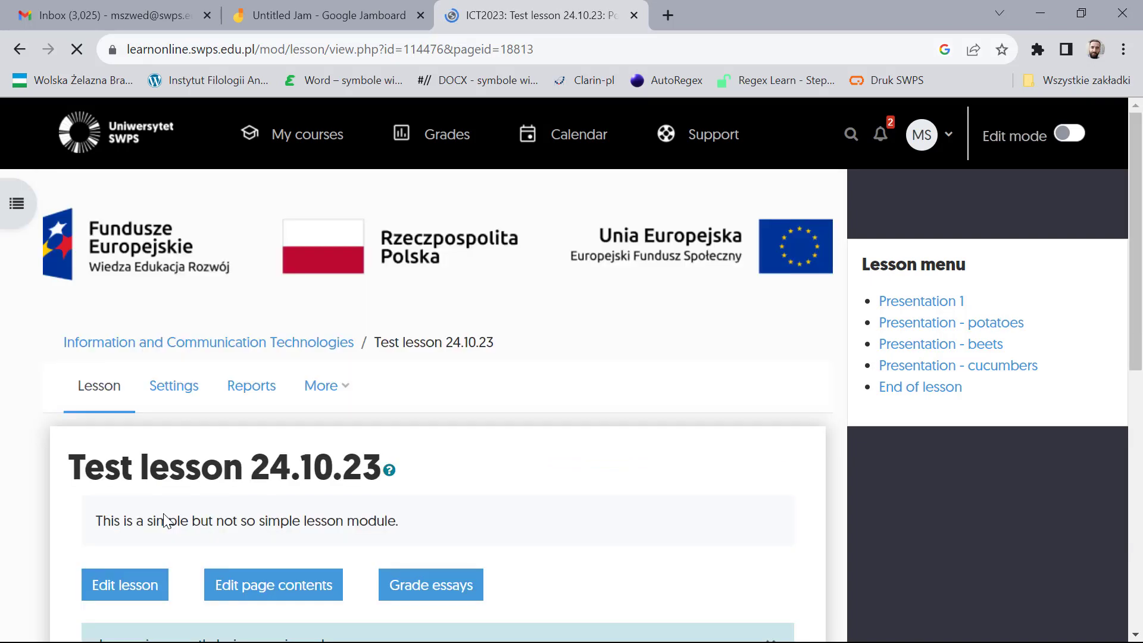
# Step: Answer "Can potatoes be fried?" with YES, submit it, check the response and continue
pyautogui.scroll(-2, 165, 510)
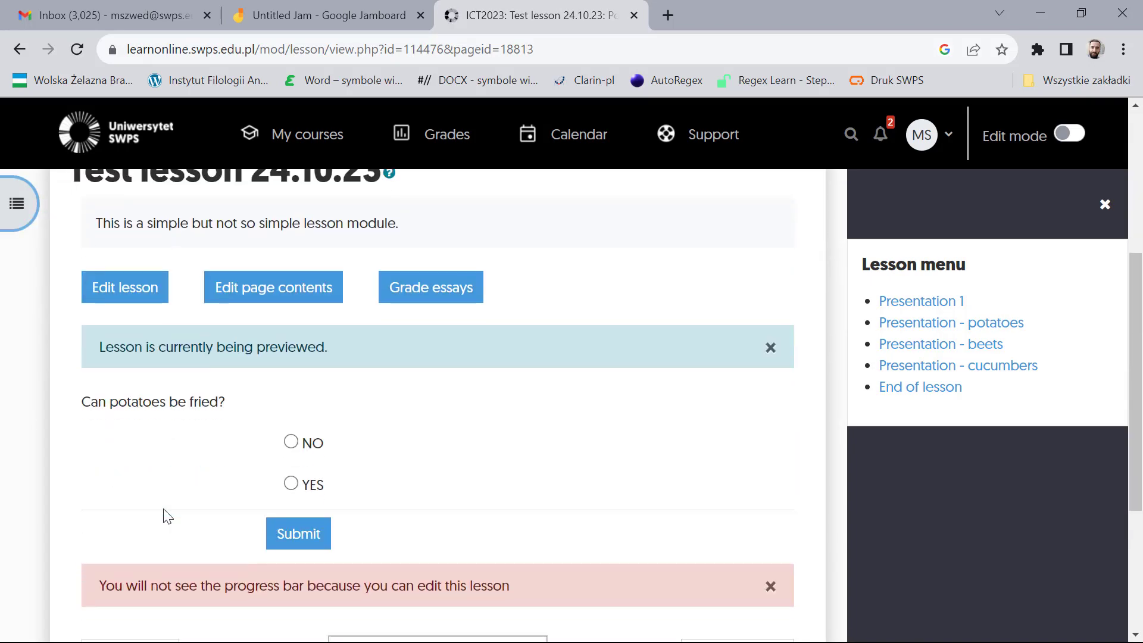
pyautogui.click(291, 484)
pyautogui.click(298, 536)
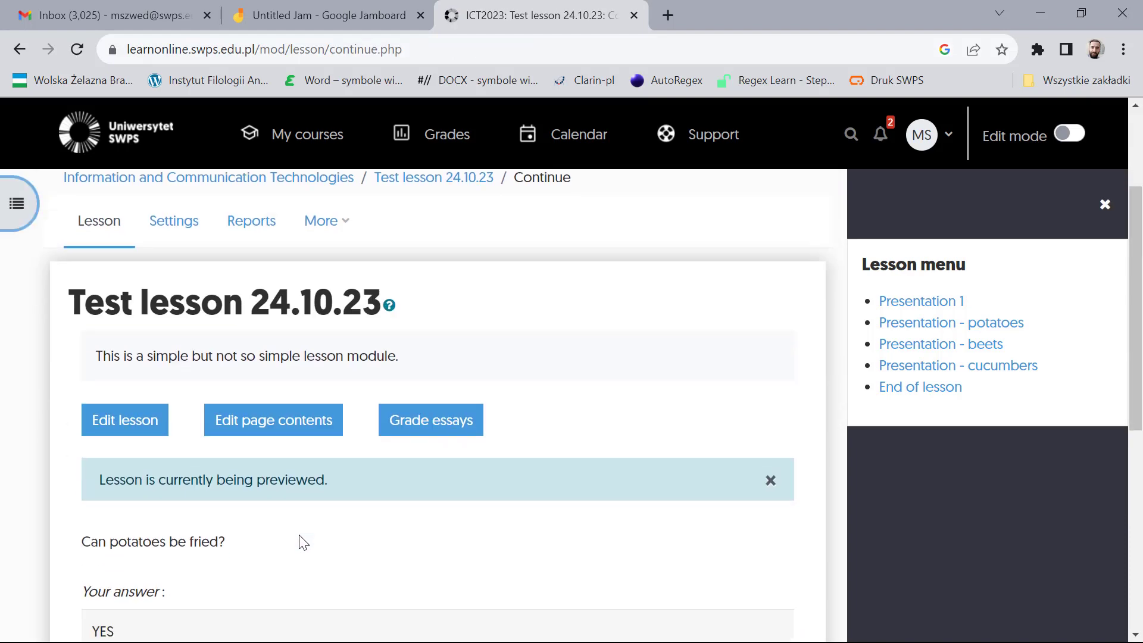
pyautogui.scroll(-2, 299, 533)
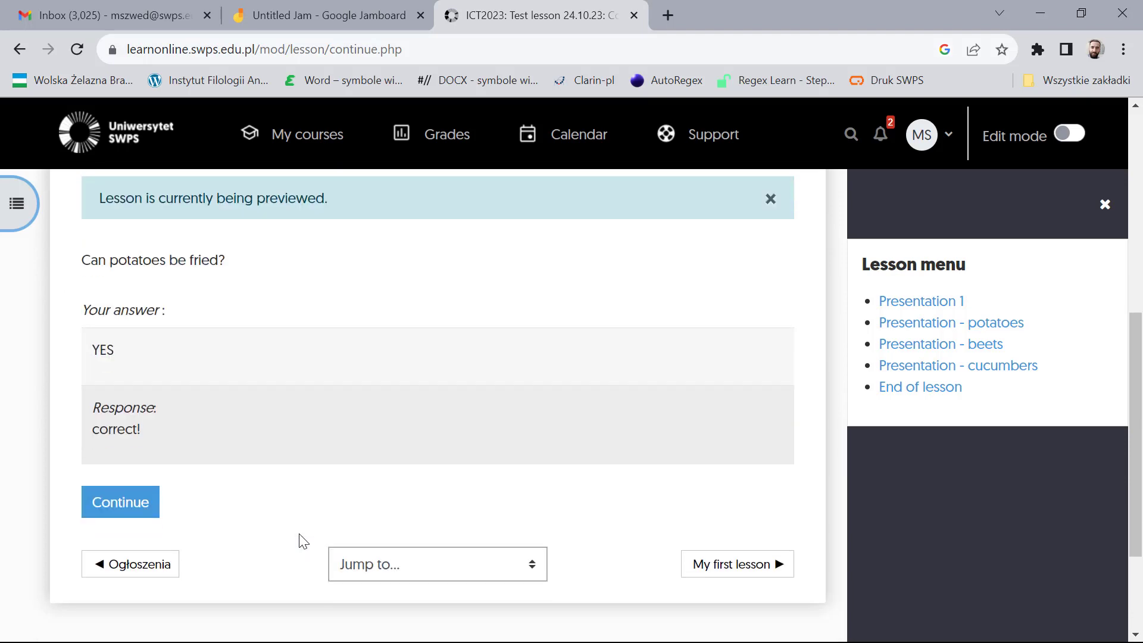
pyautogui.click(142, 511)
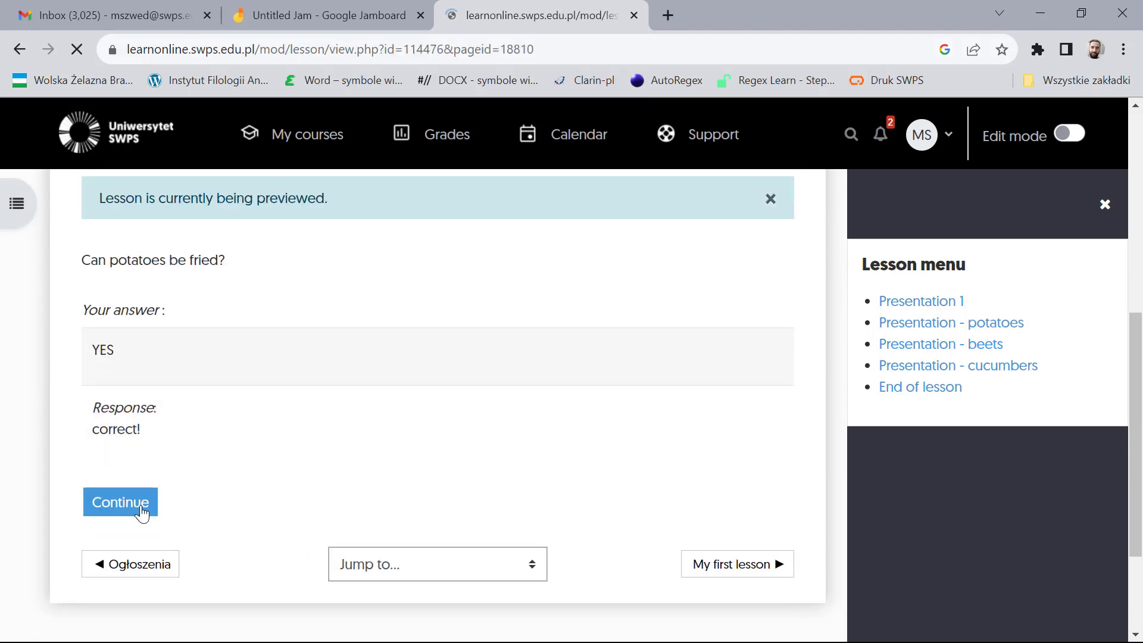
# Step: Look through the "End of lesson" page in the preview and choose "I want to try again"
pyautogui.scroll(-4, 142, 507)
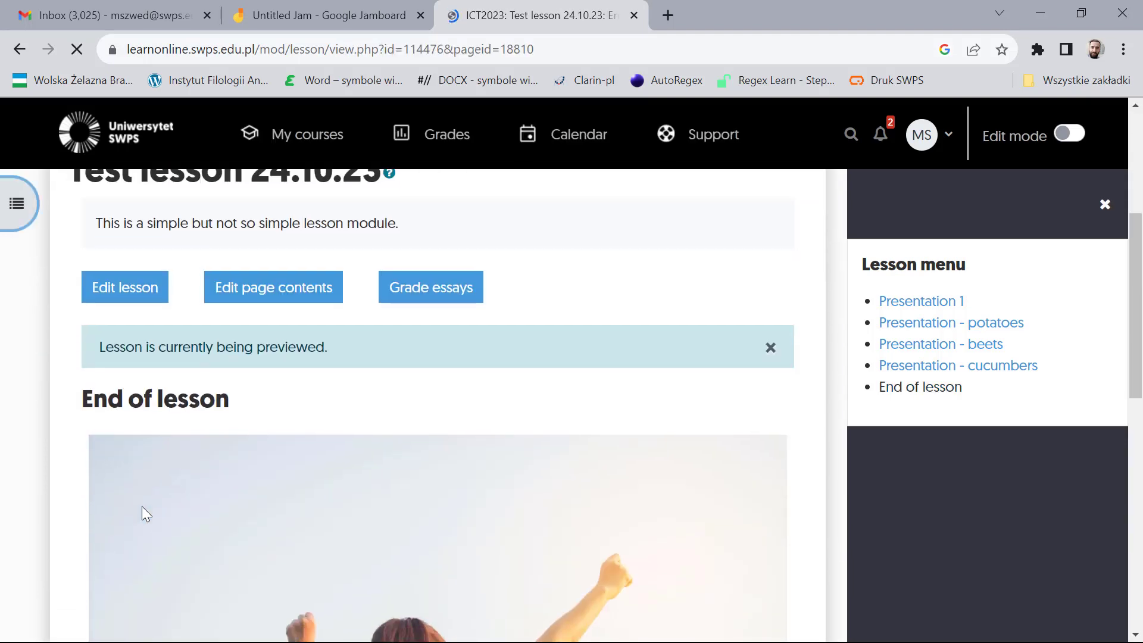
pyautogui.scroll(-4, 143, 509)
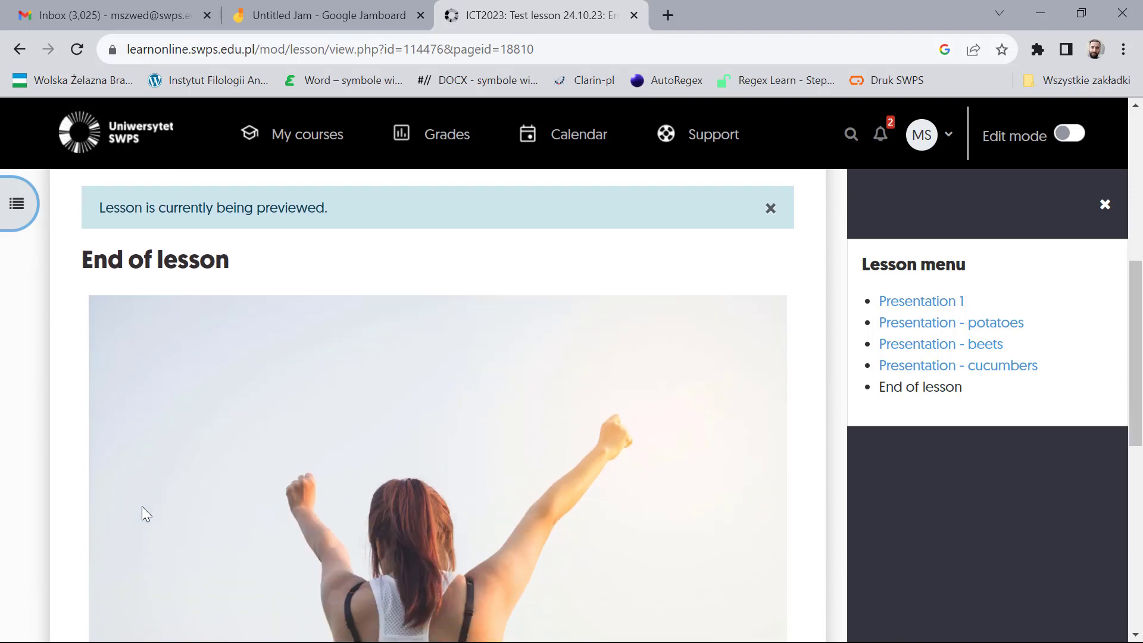
pyautogui.scroll(-2, 143, 513)
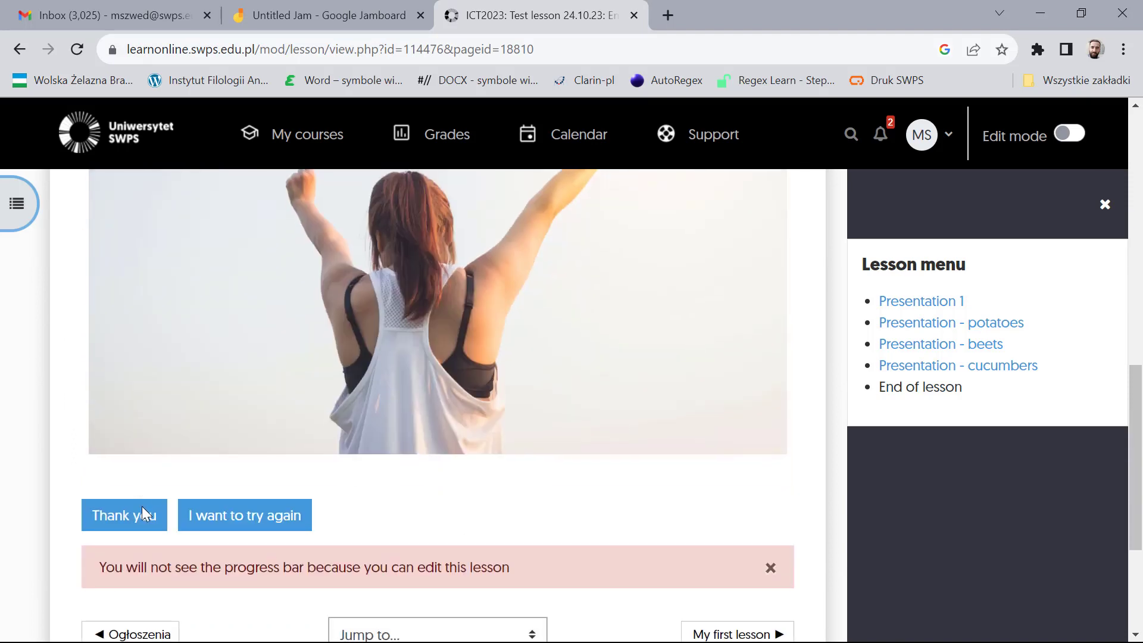
pyautogui.click(259, 519)
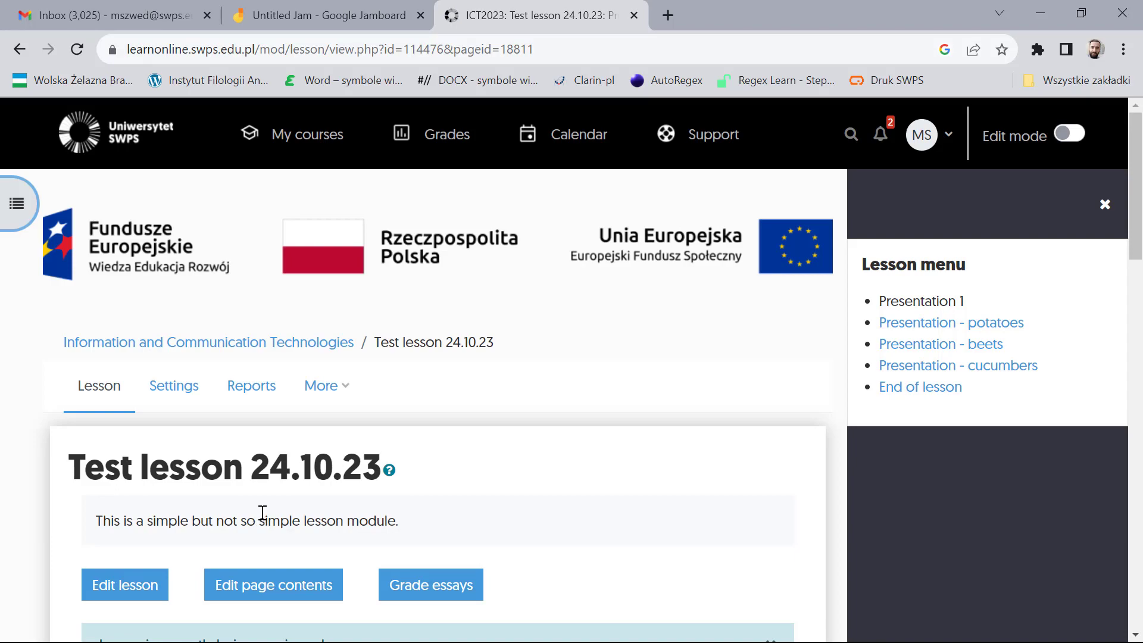
# Step: Choose beets on the vegetable-choice page, look through the beets presentation and proceed to its question
pyautogui.scroll(-10, 262, 518)
pyautogui.scroll(-7, 266, 513)
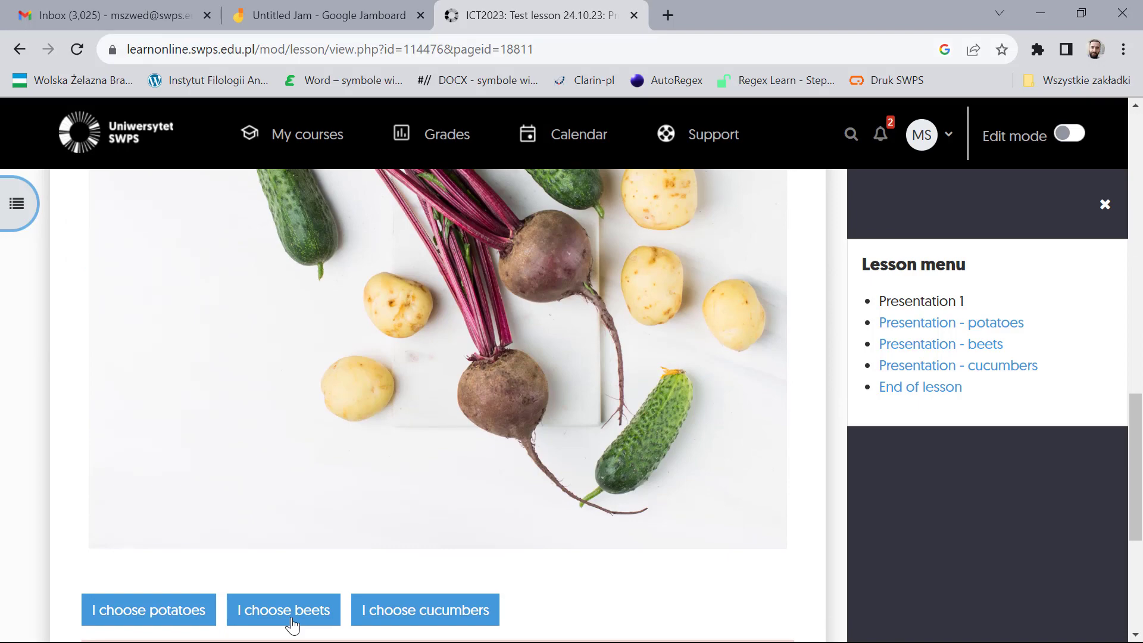
pyautogui.click(292, 610)
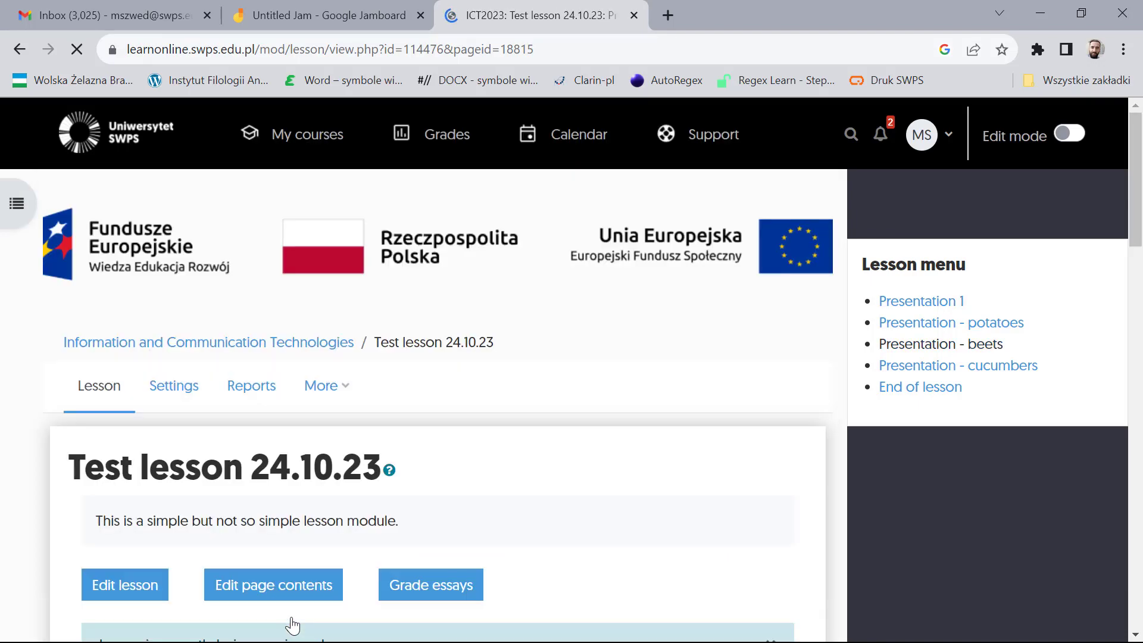
pyautogui.scroll(-10, 292, 624)
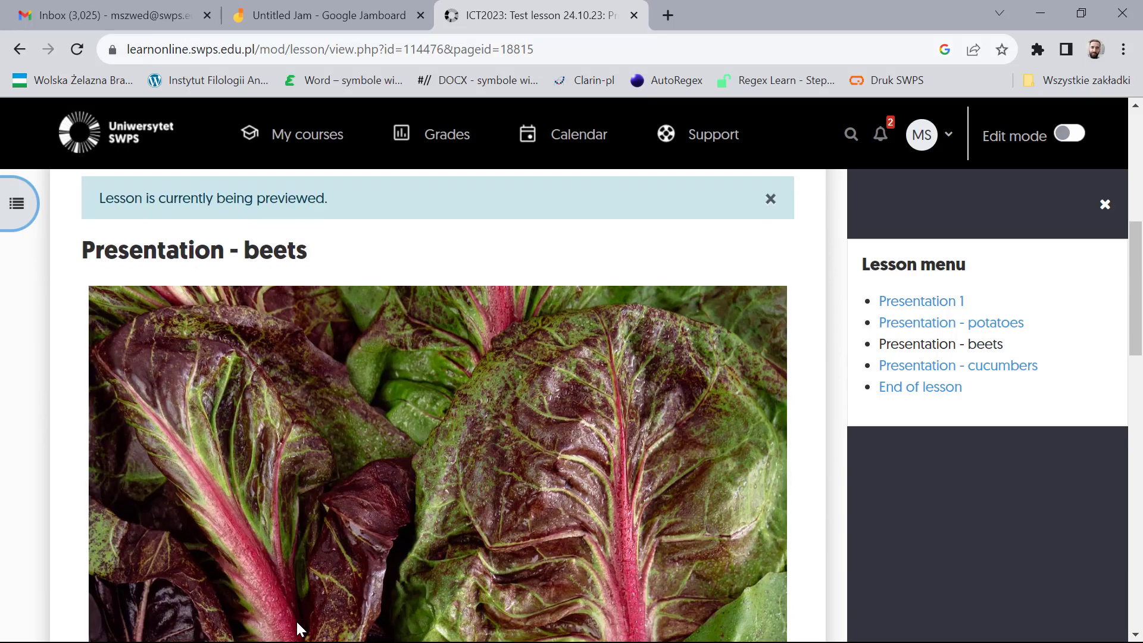
pyautogui.scroll(-8, 561, 556)
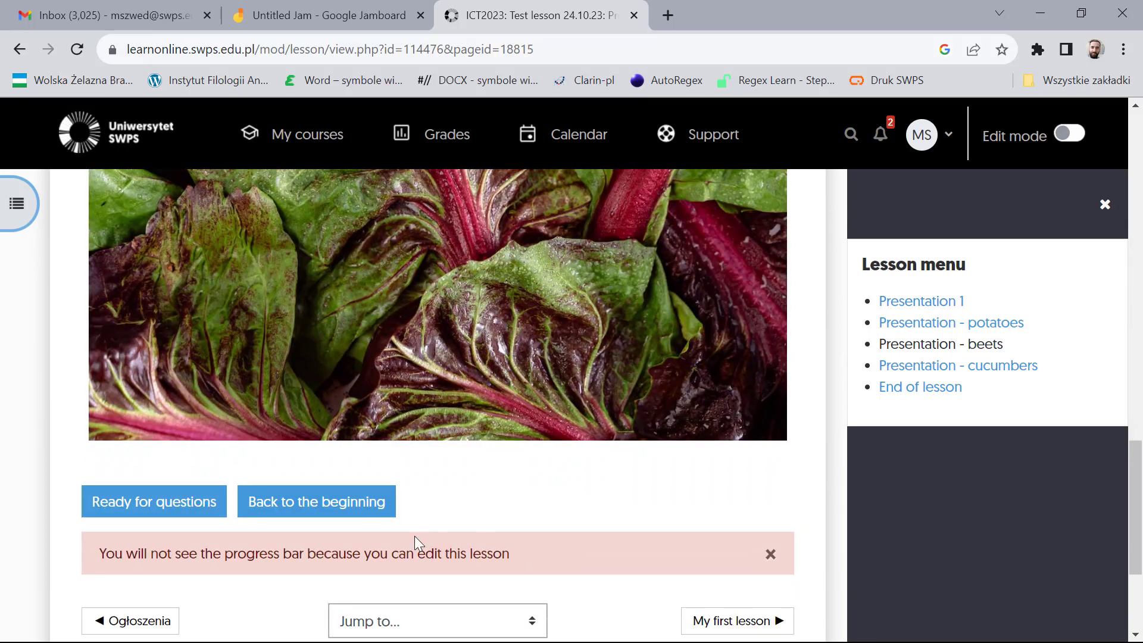
pyautogui.click(184, 506)
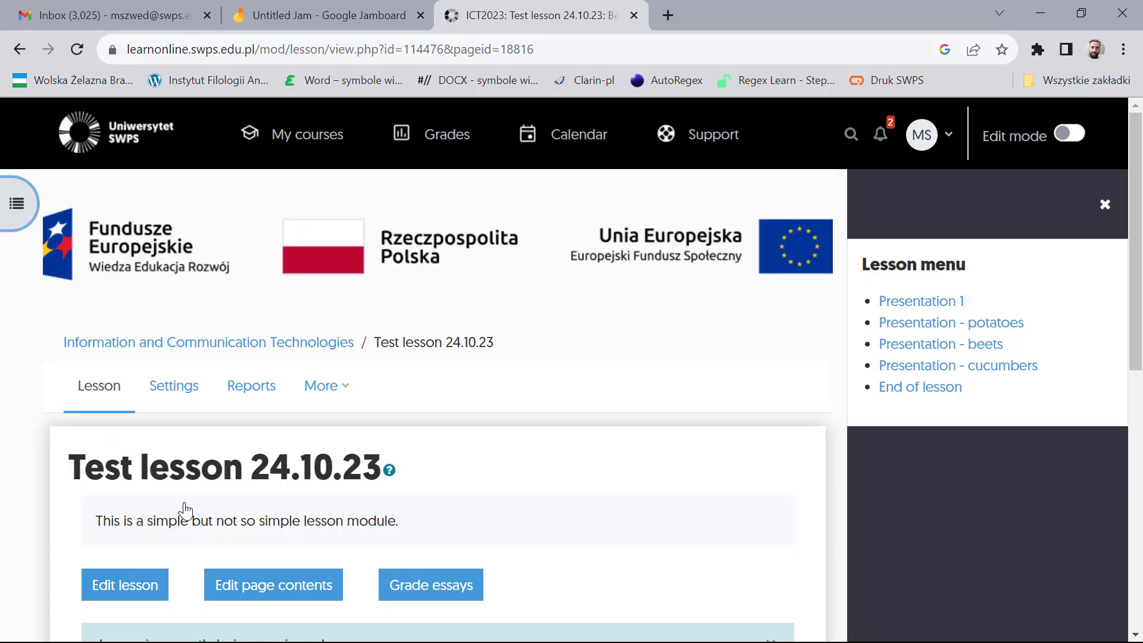
# Step: Answer "Are beets red?" with YES, submit it and check the response
pyautogui.scroll(-5, 184, 509)
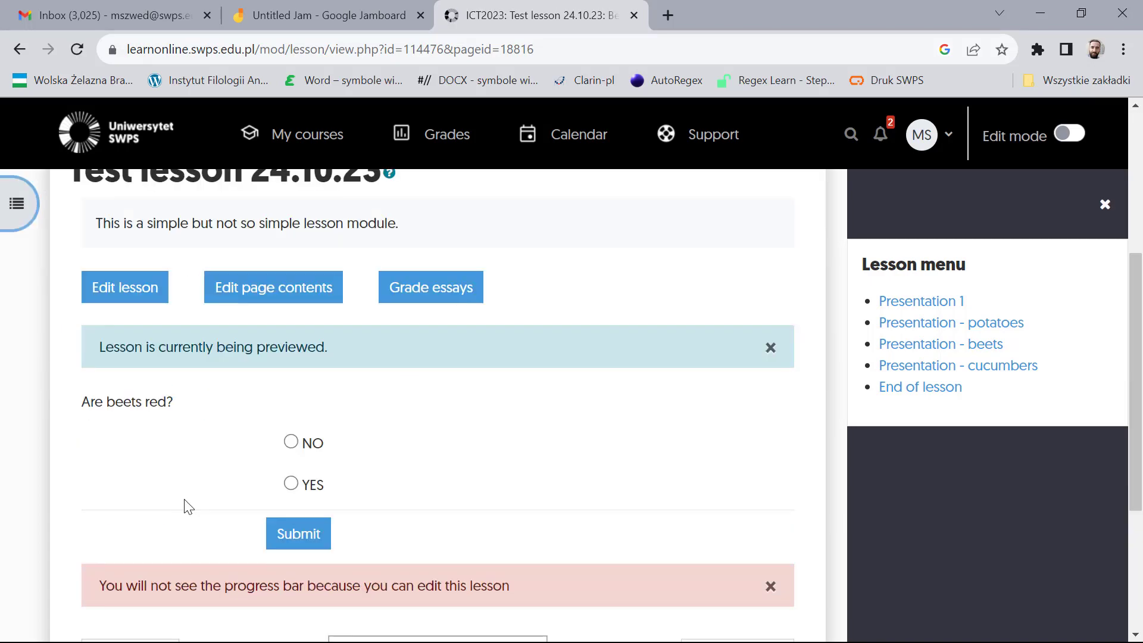
pyautogui.click(291, 483)
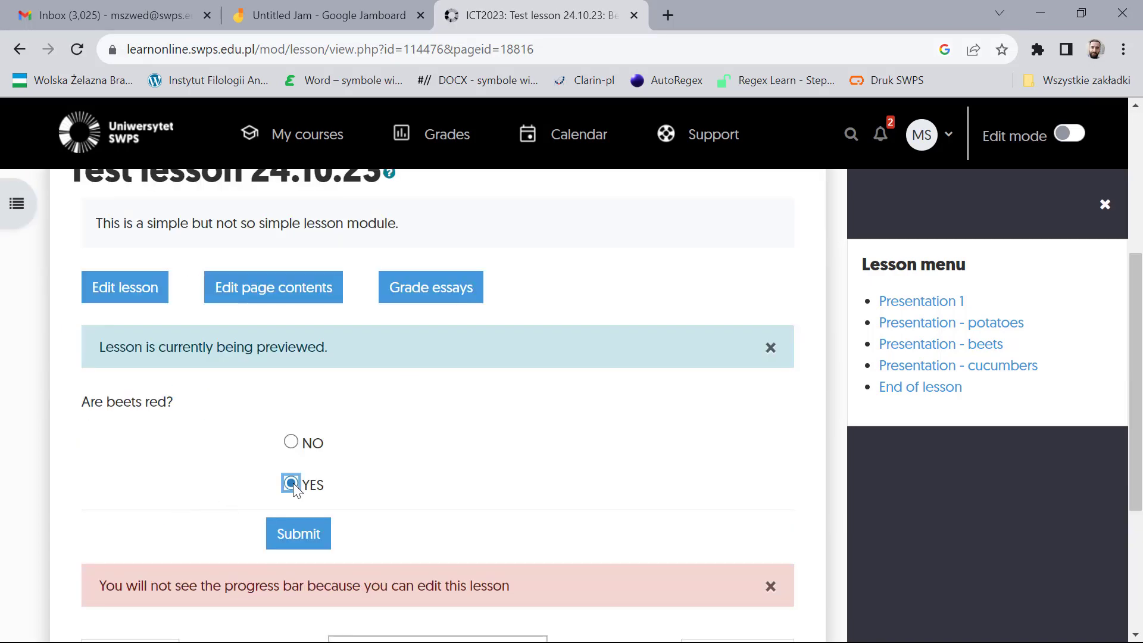
pyautogui.click(312, 539)
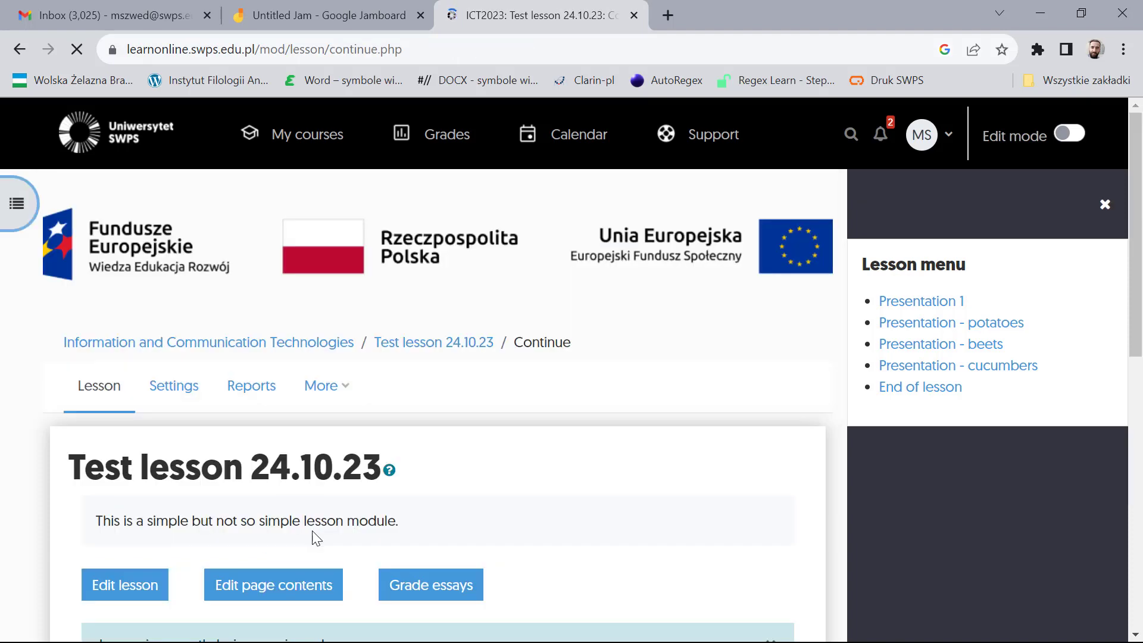
pyautogui.scroll(-7, 571, 516)
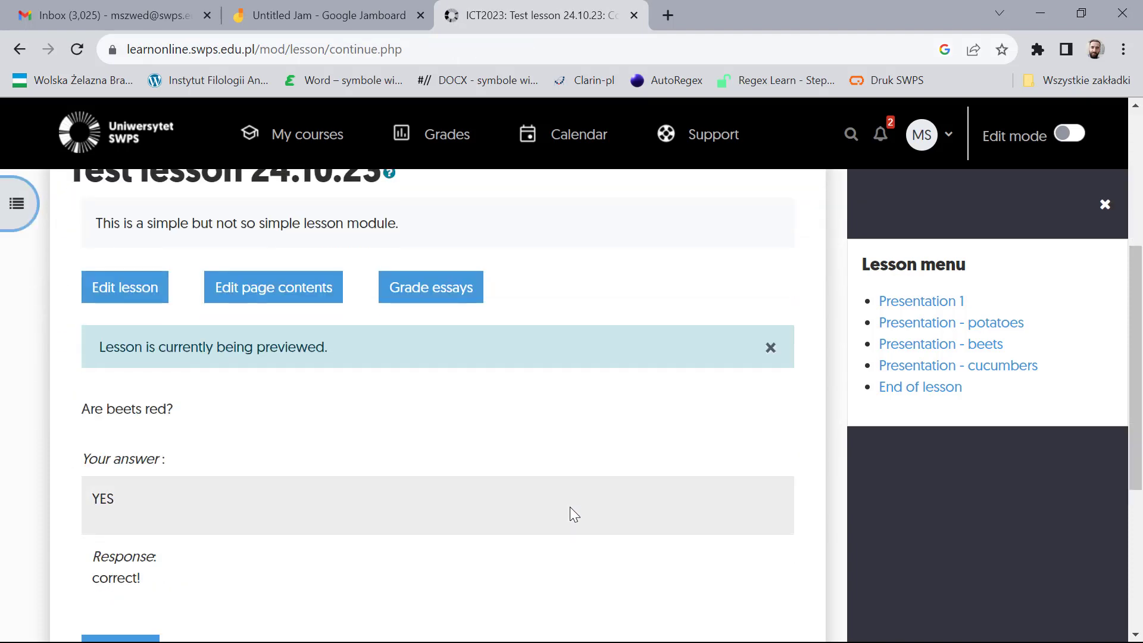
pyautogui.scroll(-5, 570, 507)
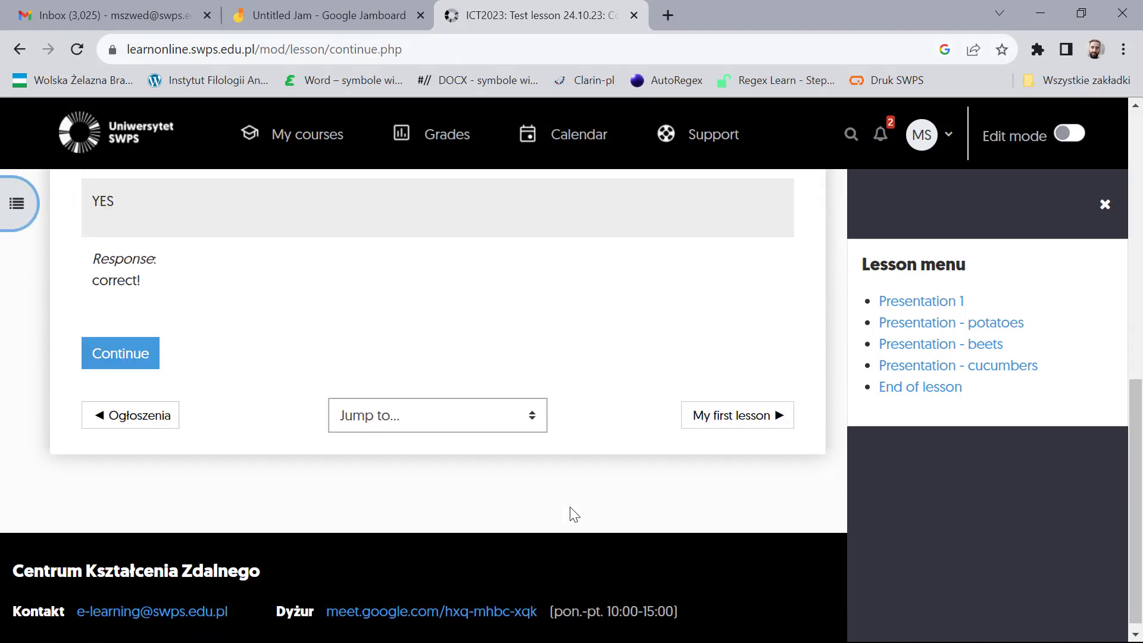
# Step: Continue from the beets response to the "End of lesson" page and choose "I want to try again"
pyautogui.click(140, 359)
pyautogui.scroll(-14, 139, 356)
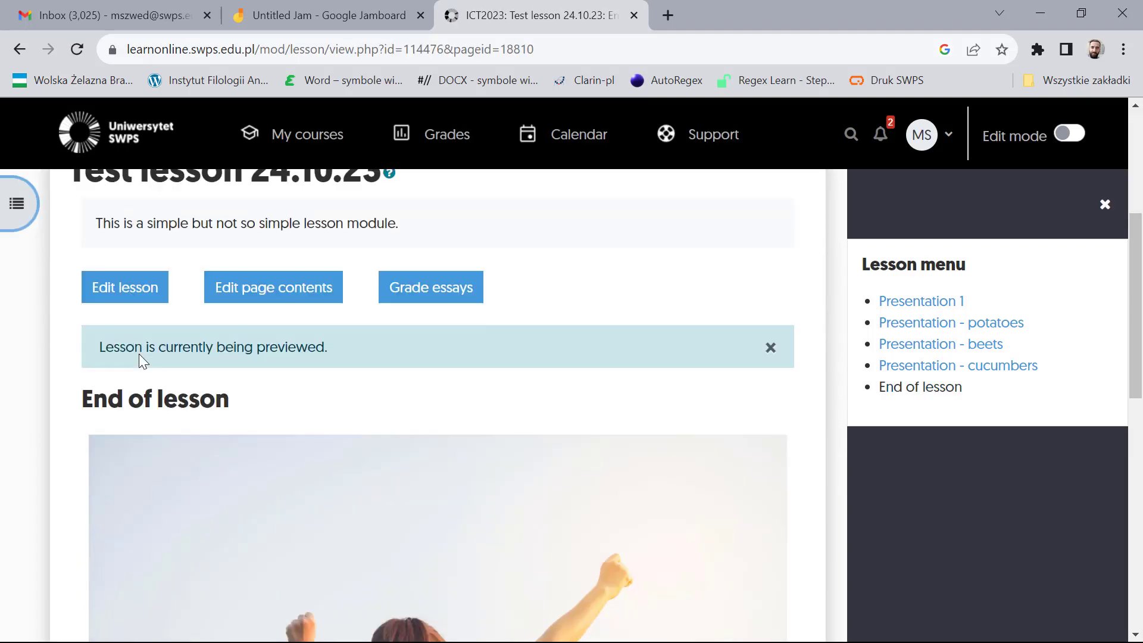
pyautogui.scroll(-2, 139, 356)
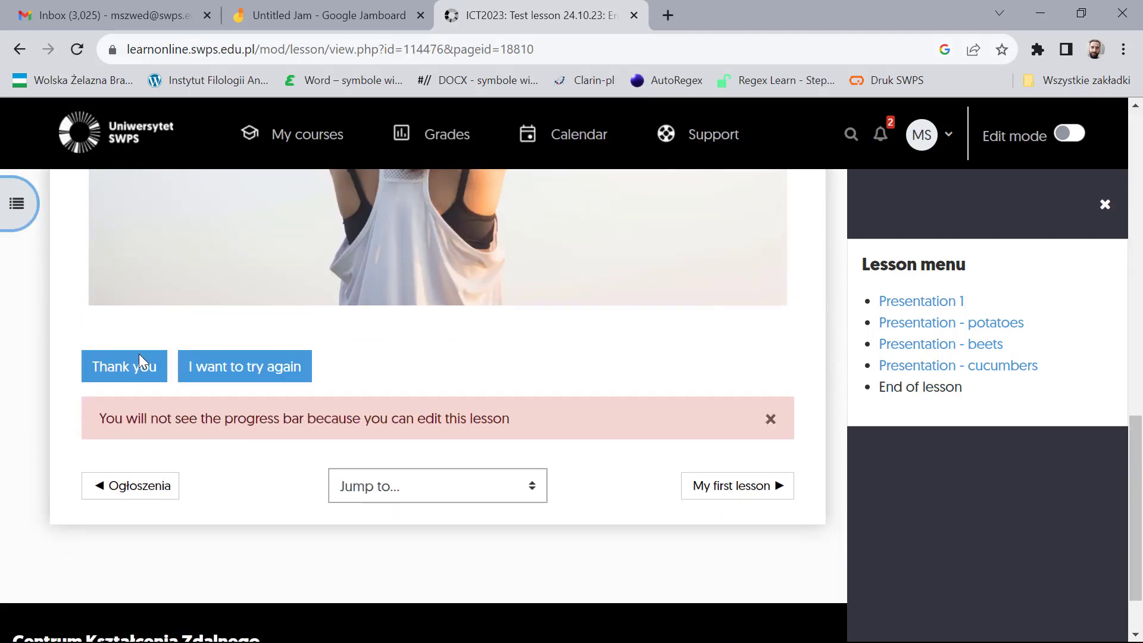
pyautogui.click(225, 376)
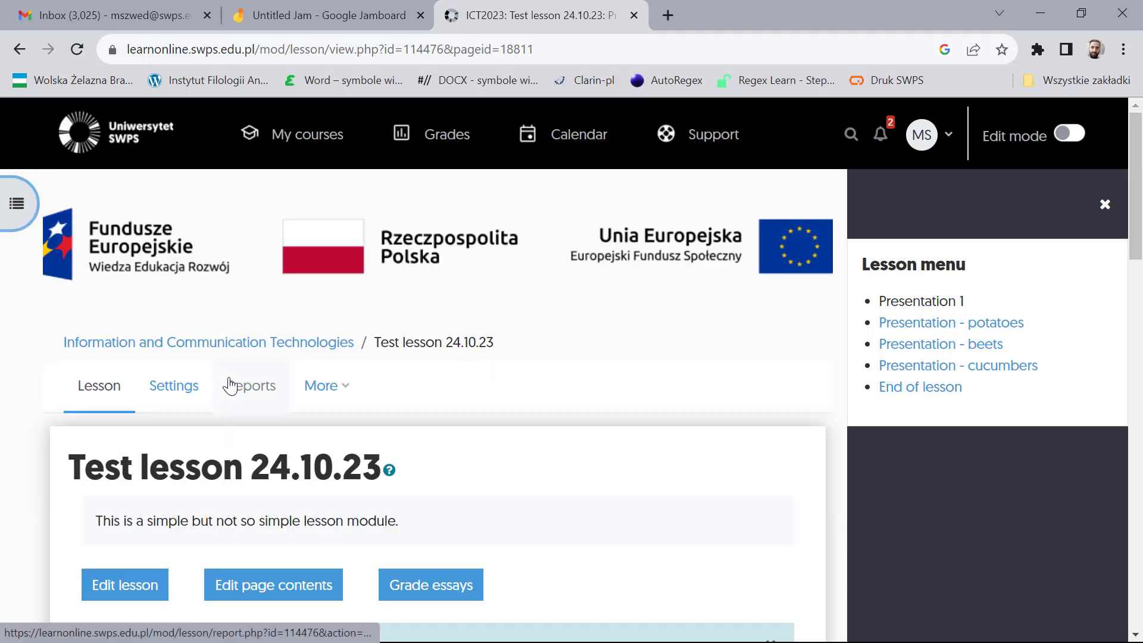
# Step: Choose cucumbers on the vegetable-choice page, look through the cucumbers presentation and proceed to its question
pyautogui.scroll(-10, 235, 385)
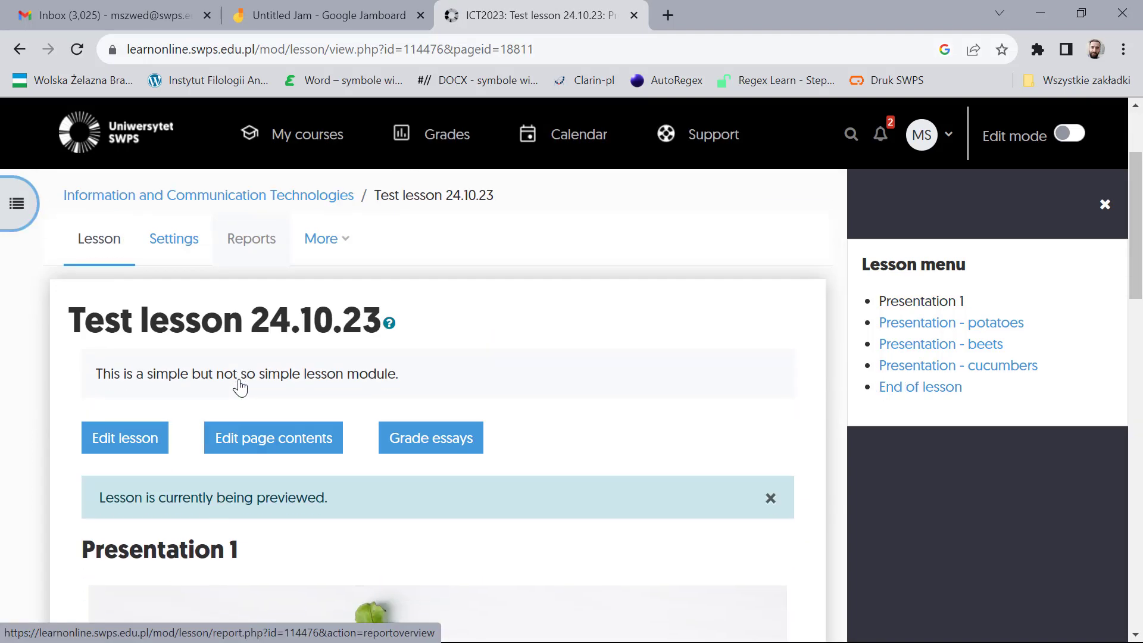
pyautogui.scroll(-5, 239, 381)
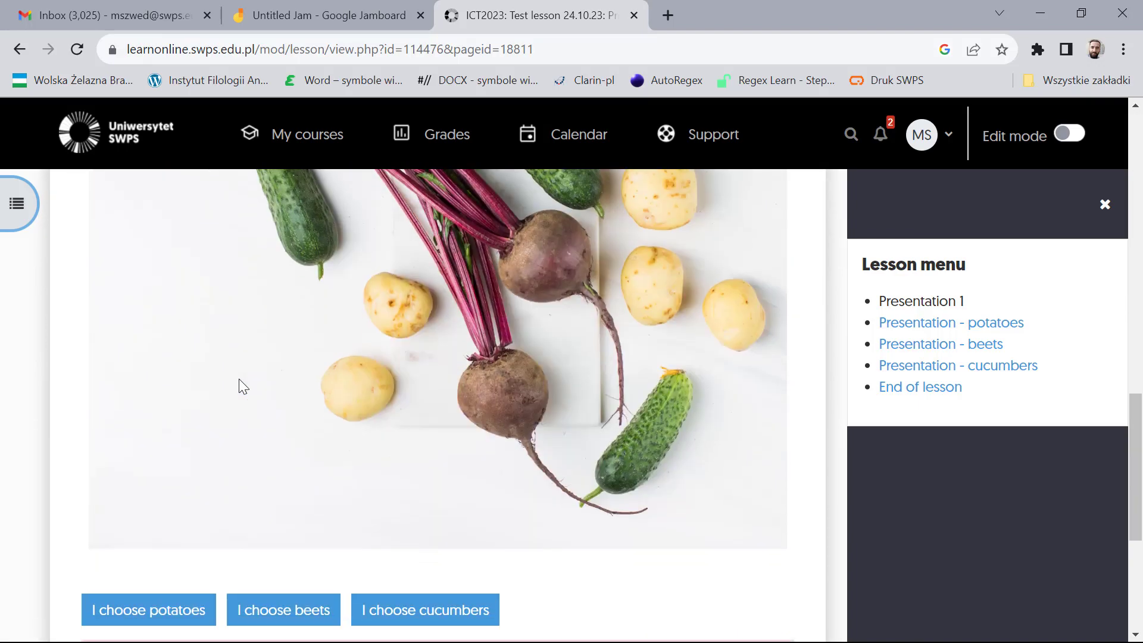
pyautogui.click(474, 609)
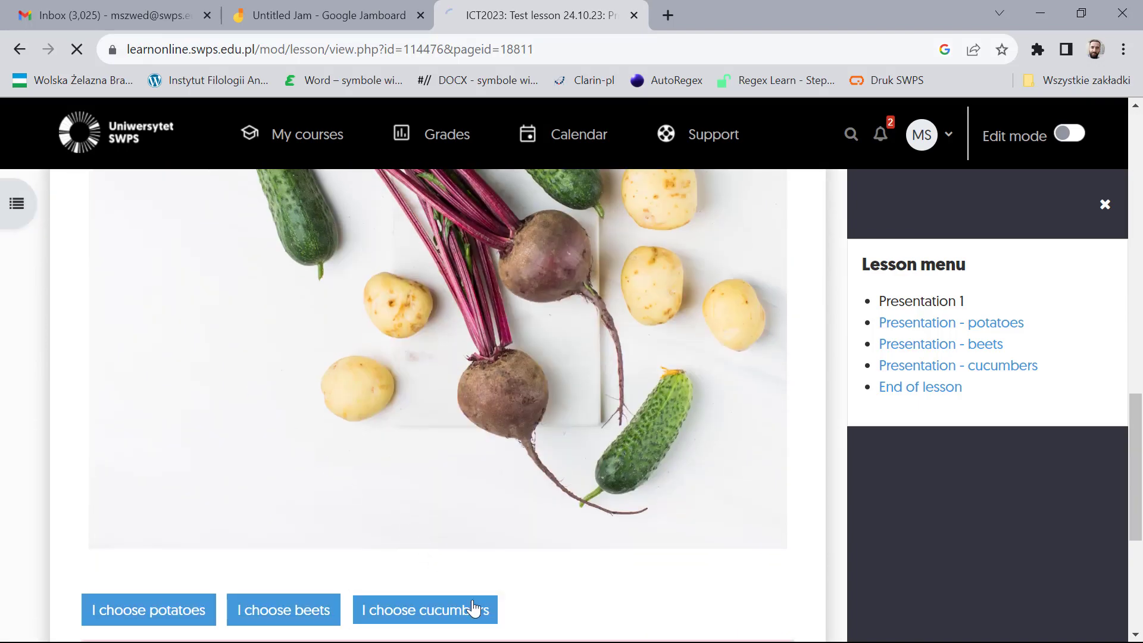
pyautogui.scroll(-10, 666, 563)
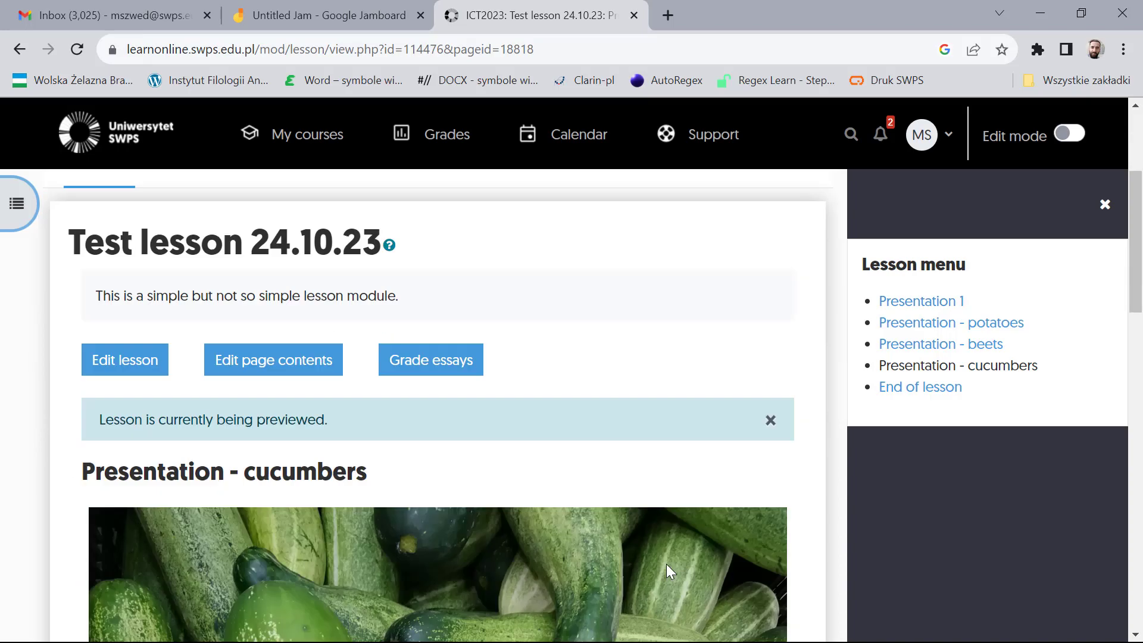
pyautogui.scroll(-9, 666, 562)
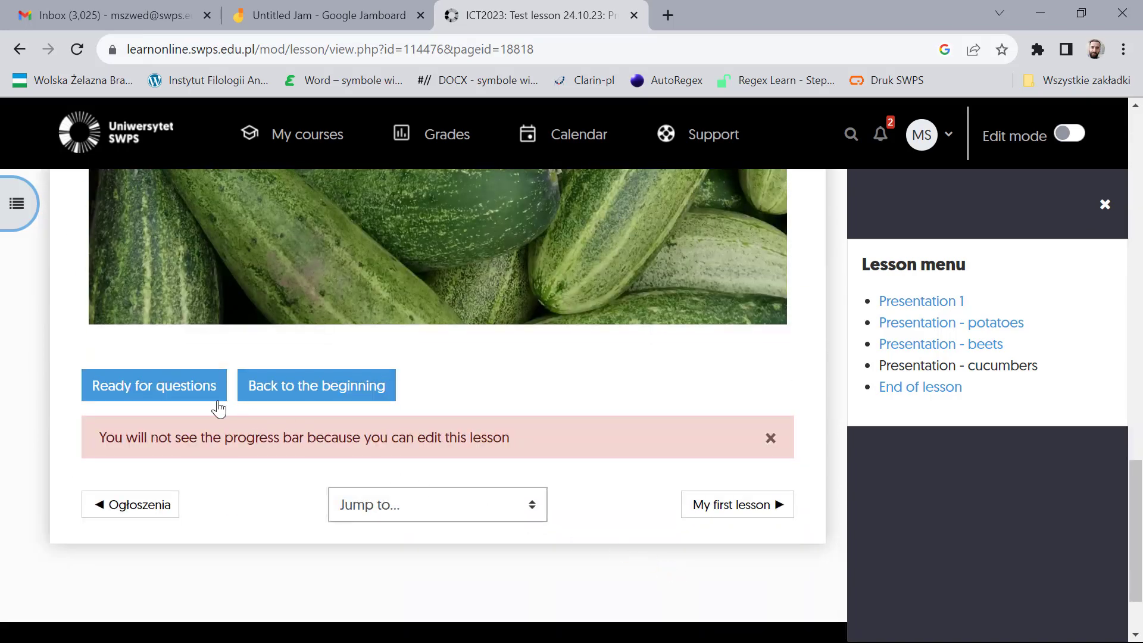
pyautogui.click(199, 398)
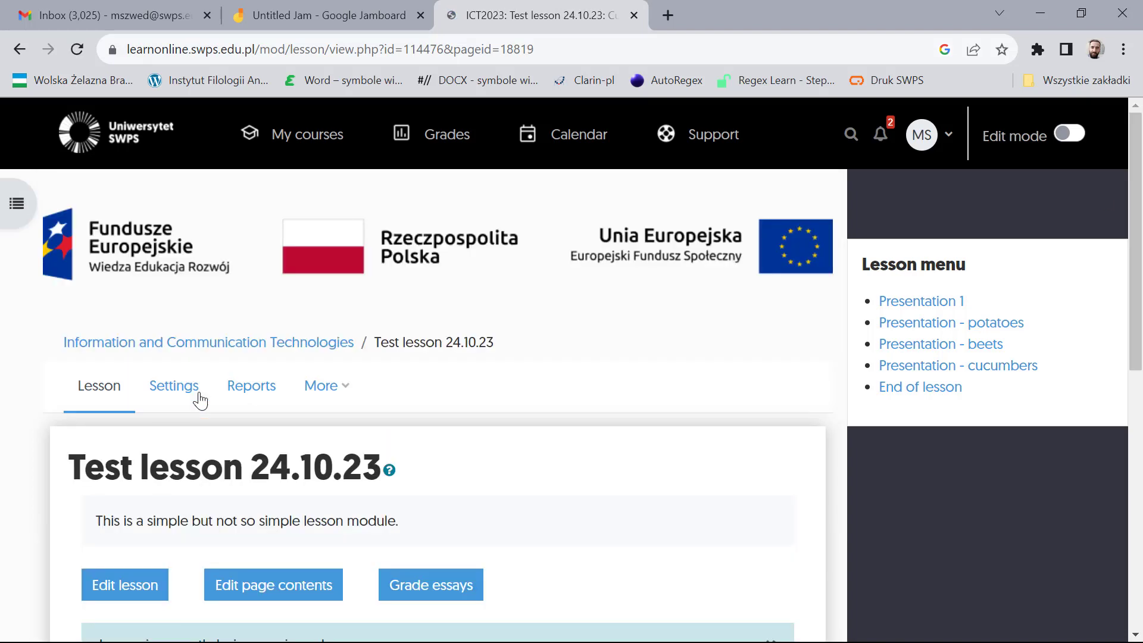
# Step: Answer "Can cucumbers be pickled?" with YES, submit it, check the response and continue
pyautogui.scroll(-7, 200, 400)
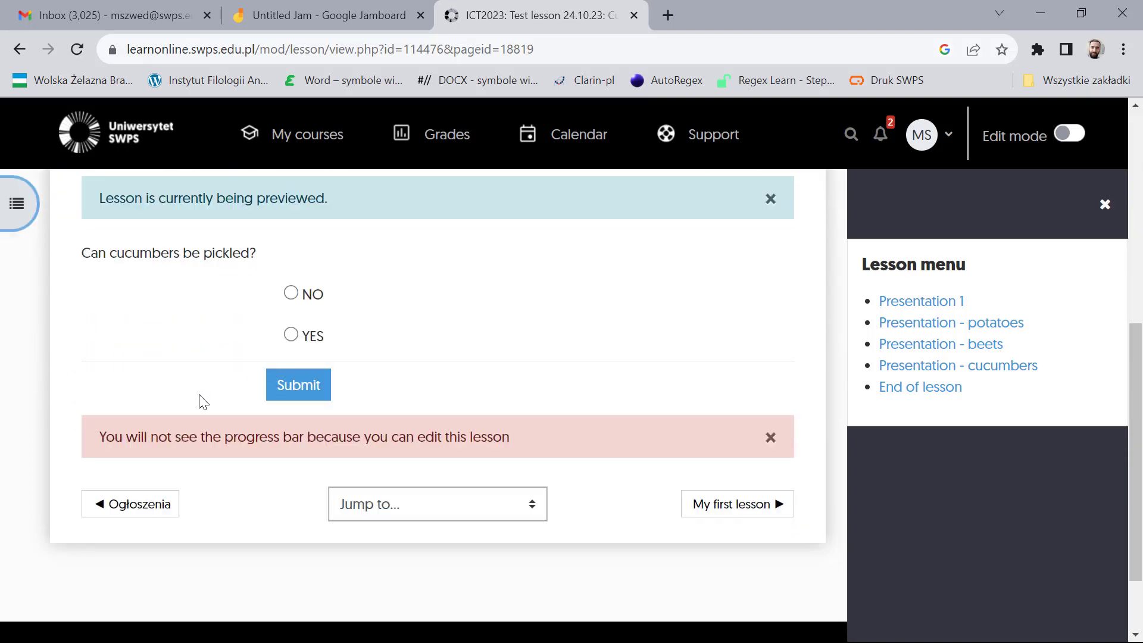
pyautogui.click(291, 335)
pyautogui.click(310, 394)
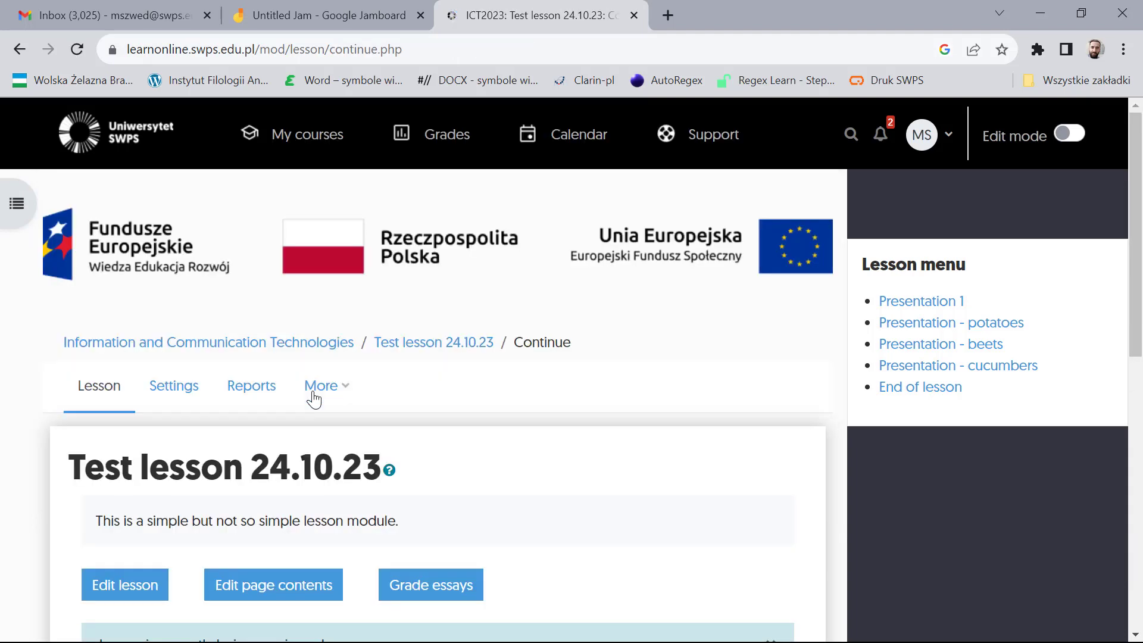
pyautogui.scroll(-7, 458, 458)
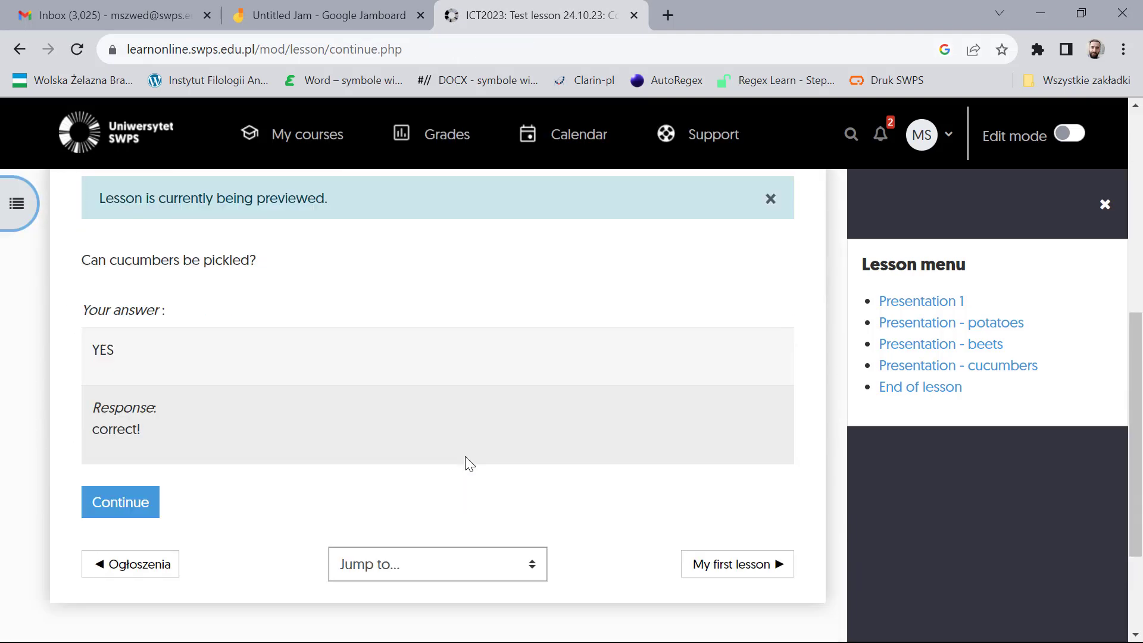
pyautogui.click(133, 508)
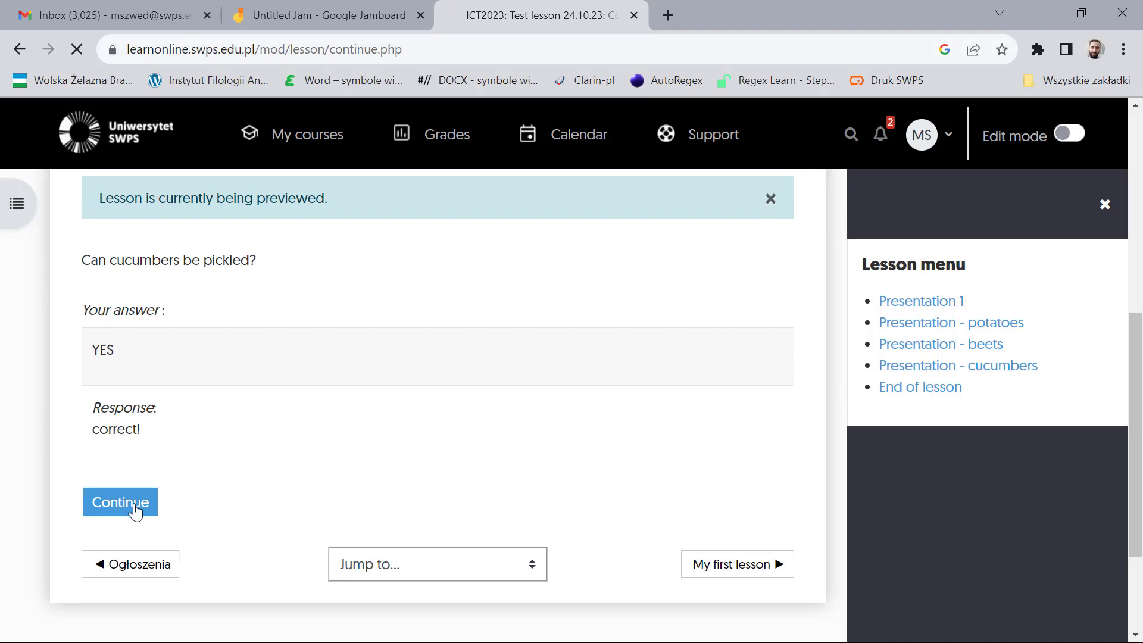
# Step: Finish the previewed lesson by choosing "Thank you" on the "End of lesson" page and view the closing page
pyautogui.scroll(-6, 134, 504)
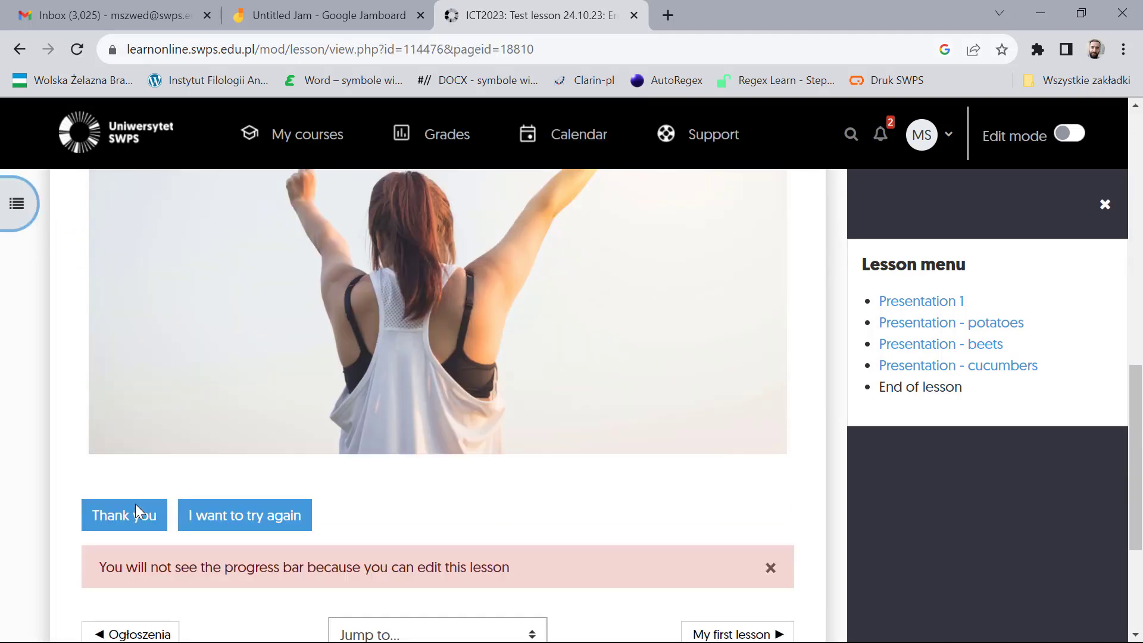
pyautogui.click(141, 528)
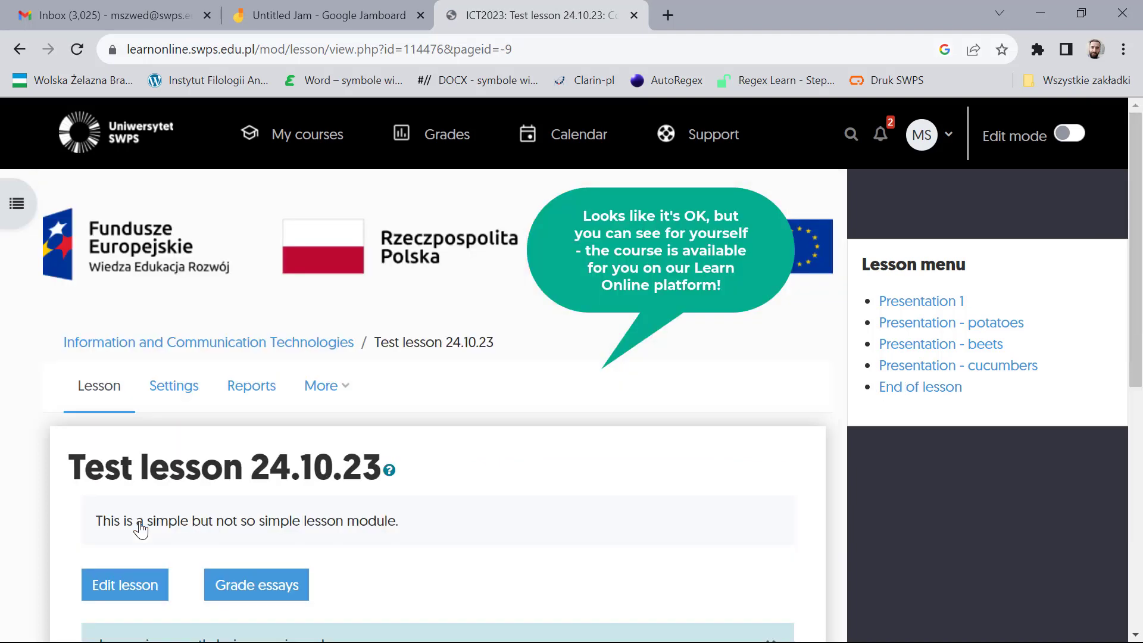
pyautogui.scroll(-4, 140, 528)
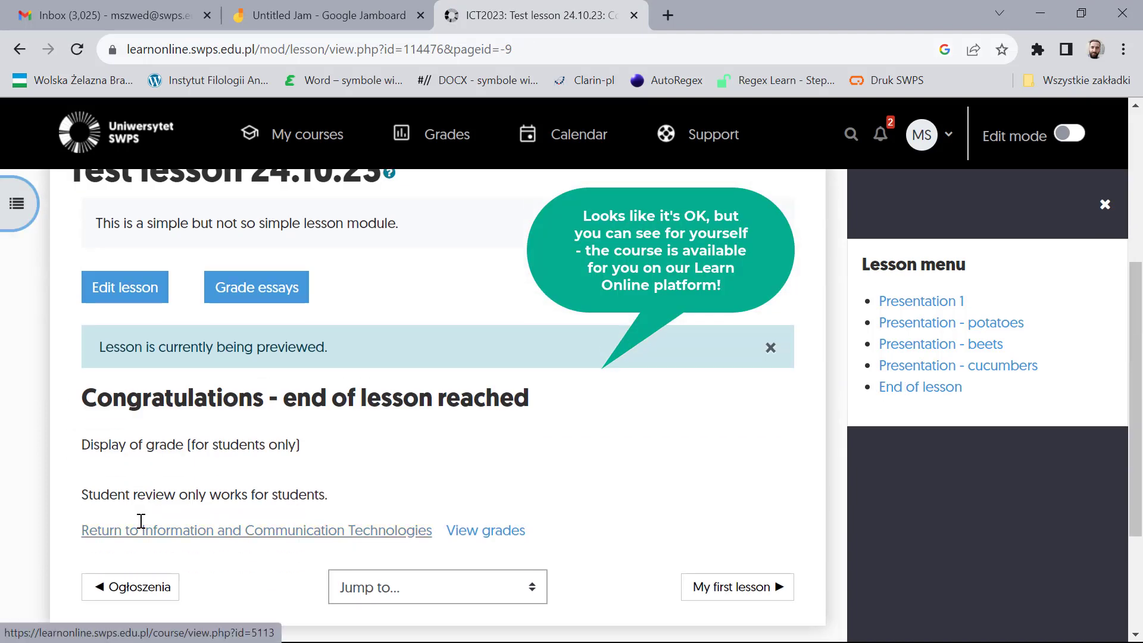
# Step: Switch to the Untitled Jam in Google Jamboard and handwrite "Thank you!" in green on the blank frame
pyautogui.click(328, 15)
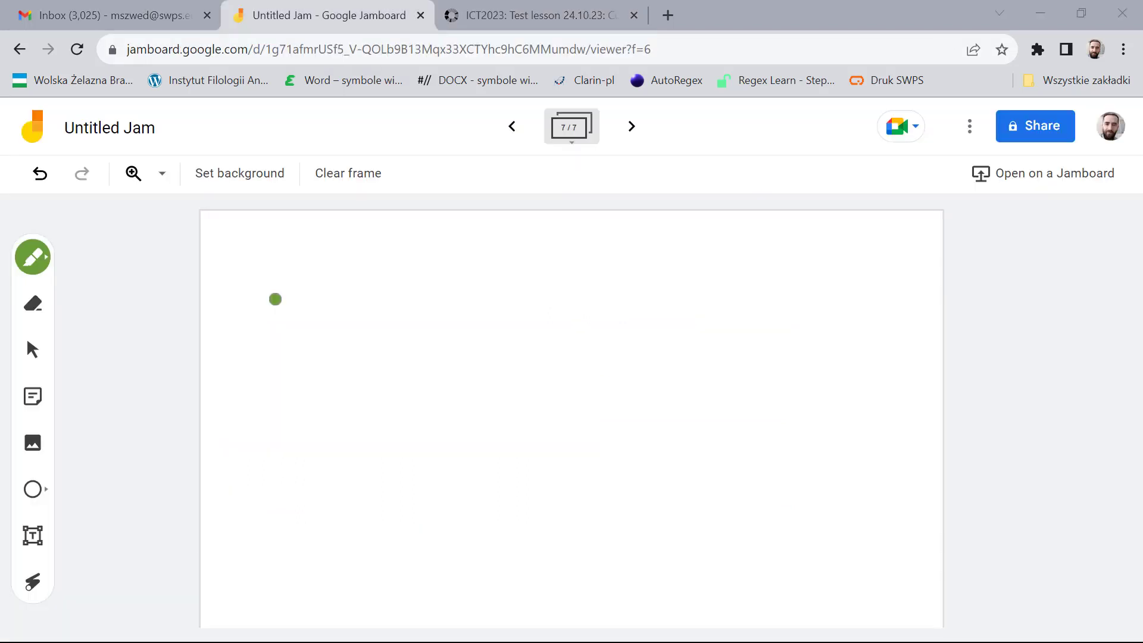
pyautogui.moveTo(267, 293); pyautogui.dragTo(381, 298)
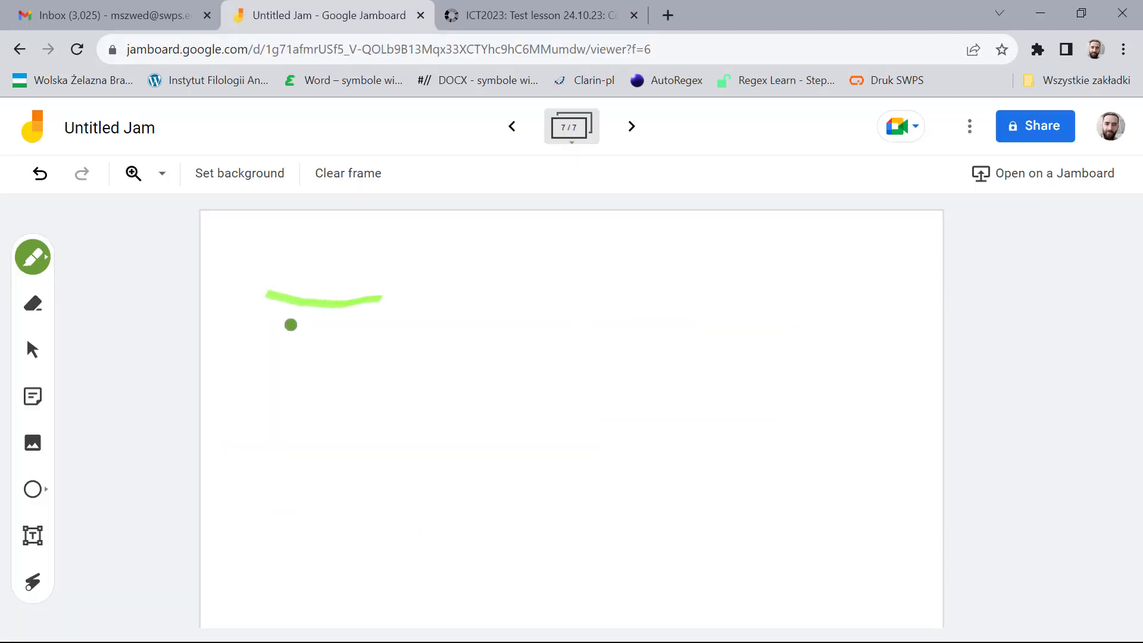
pyautogui.moveTo(299, 302); pyautogui.dragTo(292, 410)
pyautogui.moveTo(329, 329)
pyautogui.mouseDown()
pyautogui.moveTo(321, 381)
pyautogui.moveTo(348, 410)
pyautogui.mouseUp()
pyautogui.moveTo(372, 374); pyautogui.dragTo(471, 392)
pyautogui.moveTo(498, 301); pyautogui.dragTo(477, 394)
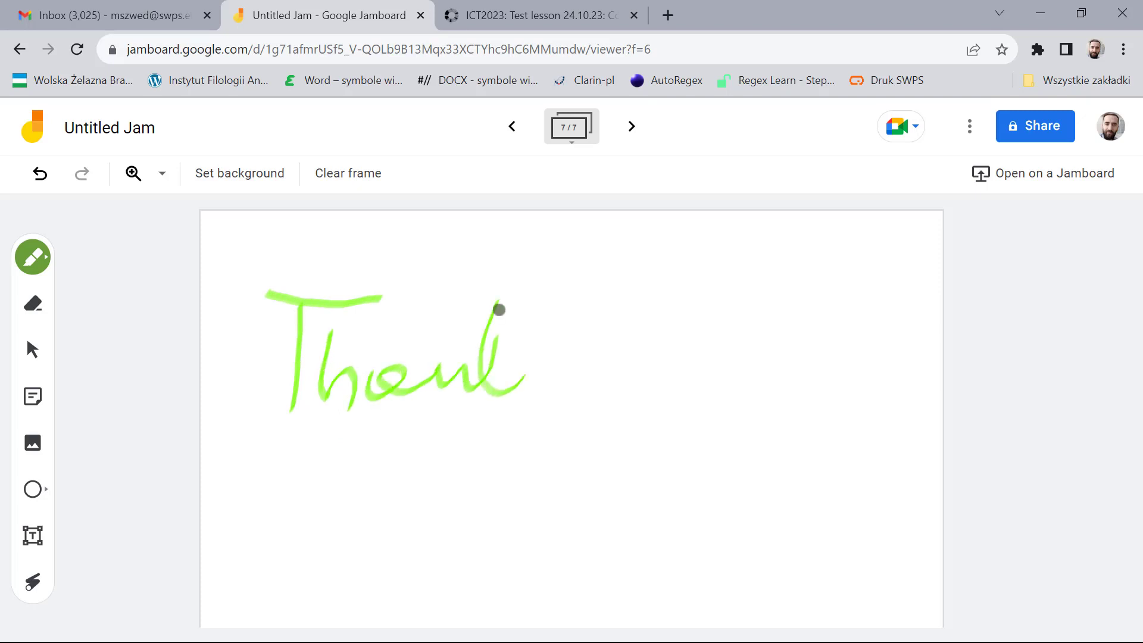
pyautogui.moveTo(539, 367); pyautogui.dragTo(553, 405)
pyautogui.moveTo(629, 371)
pyautogui.mouseDown()
pyautogui.moveTo(607, 462)
pyautogui.moveTo(698, 381)
pyautogui.moveTo(768, 381)
pyautogui.mouseUp()
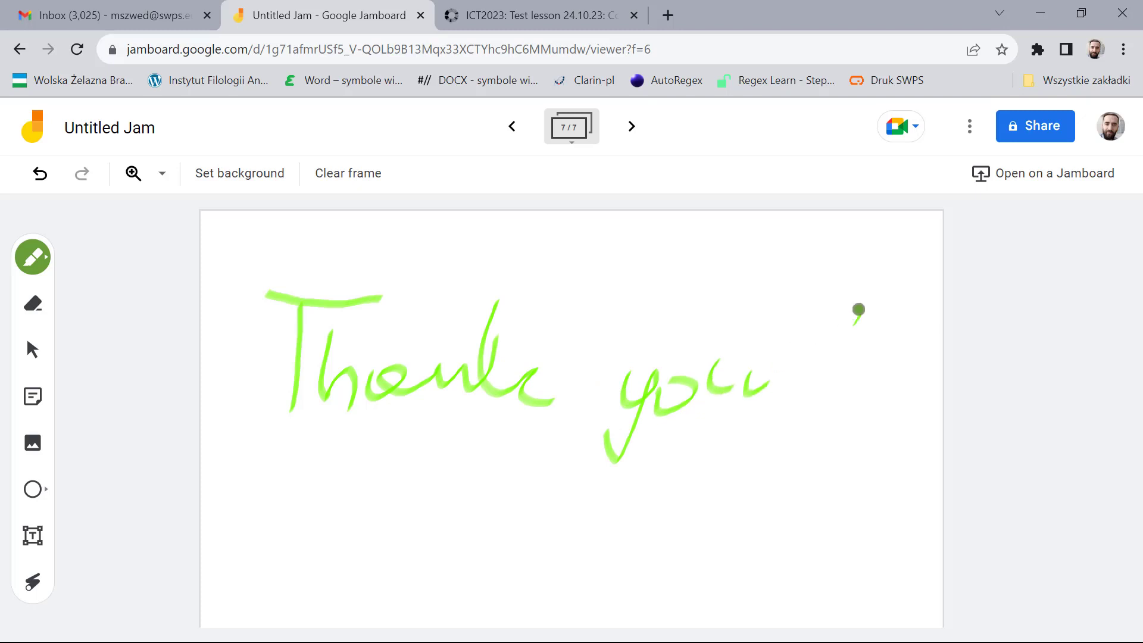
pyautogui.moveTo(861, 311); pyautogui.dragTo(814, 411)
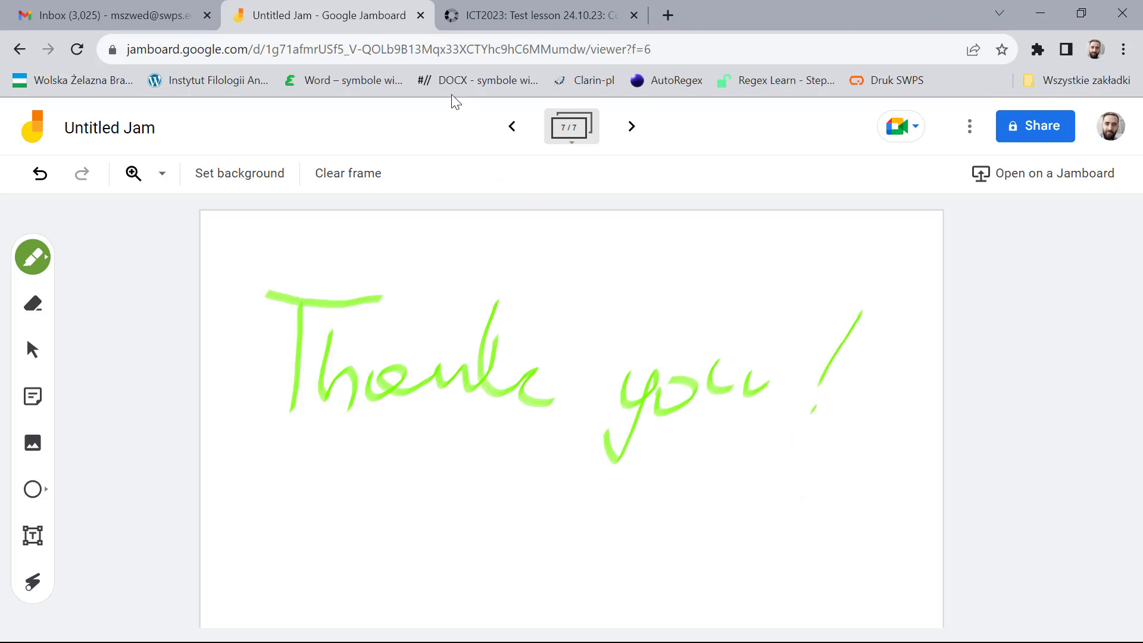